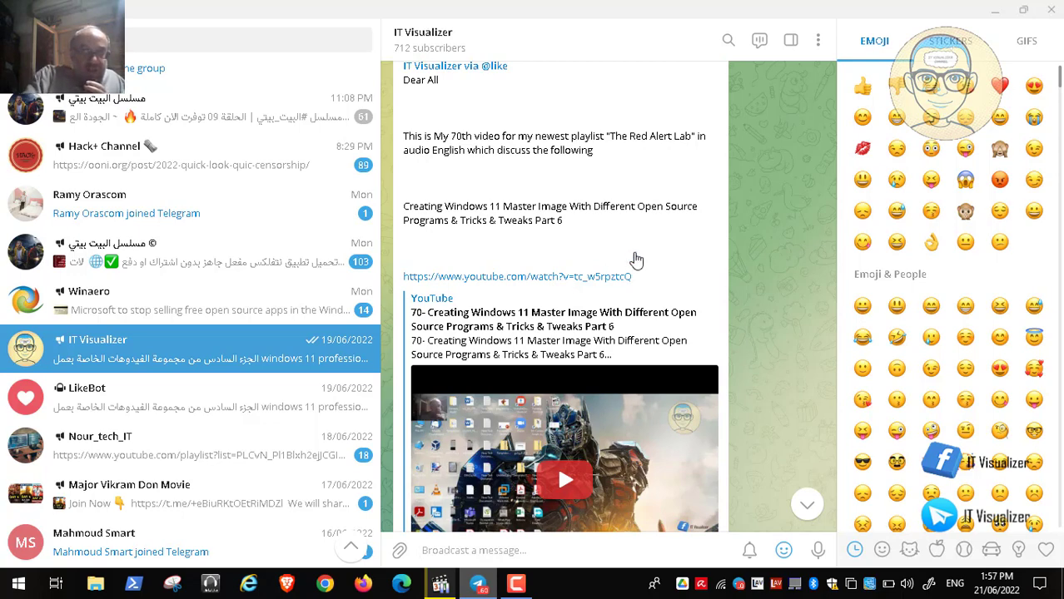
Minimize Telegram and launch Brave from the taskbar to its new tab page.
left_click(993, 11)
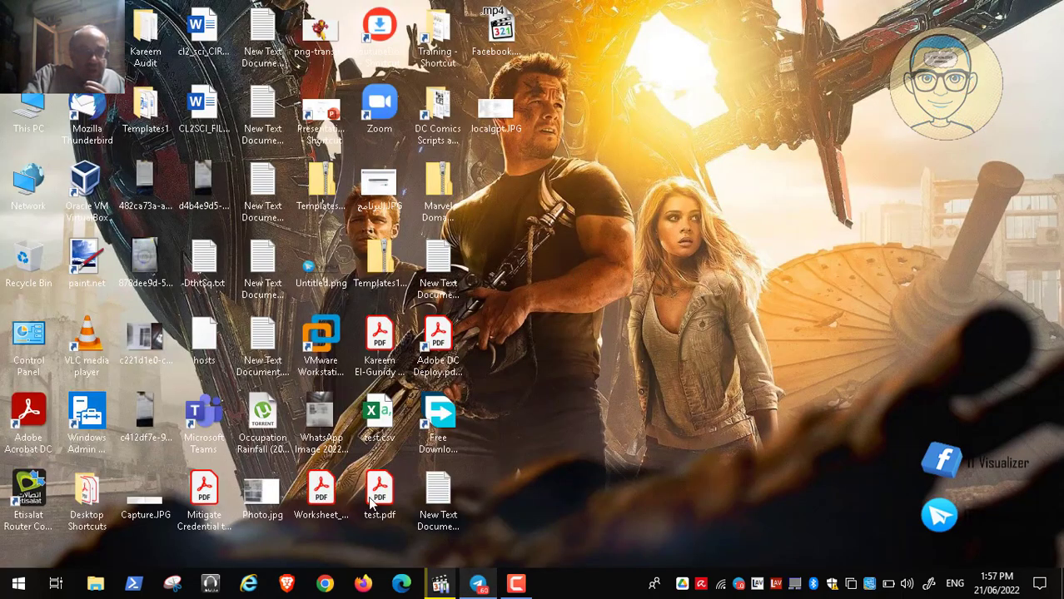
left_click(288, 585)
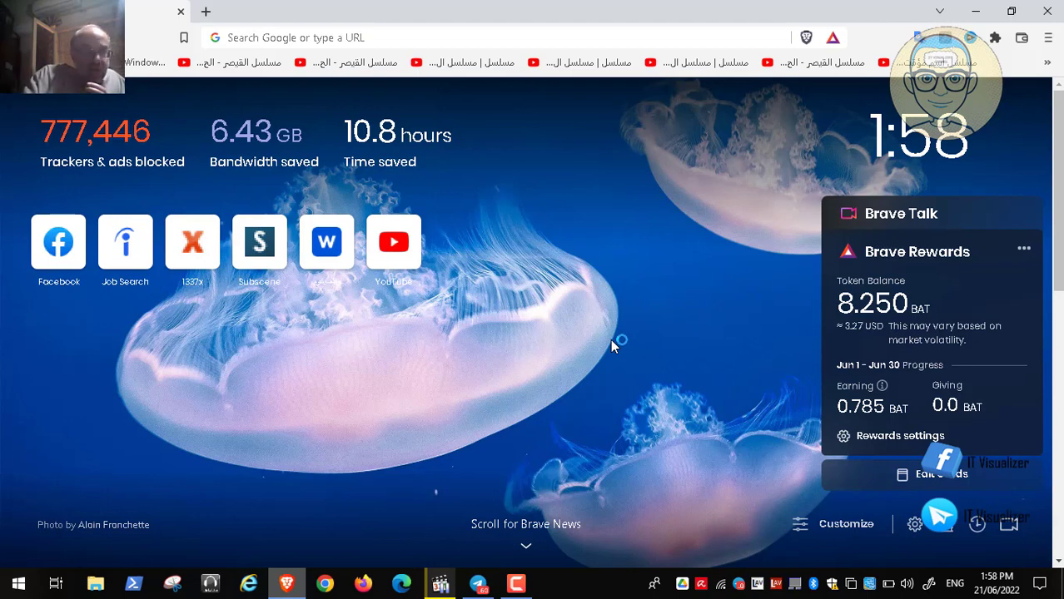
Search for 'defprof' and open ForensiT's Support Downloads page, scrolled to the DefProf entry.
left_click(250, 38)
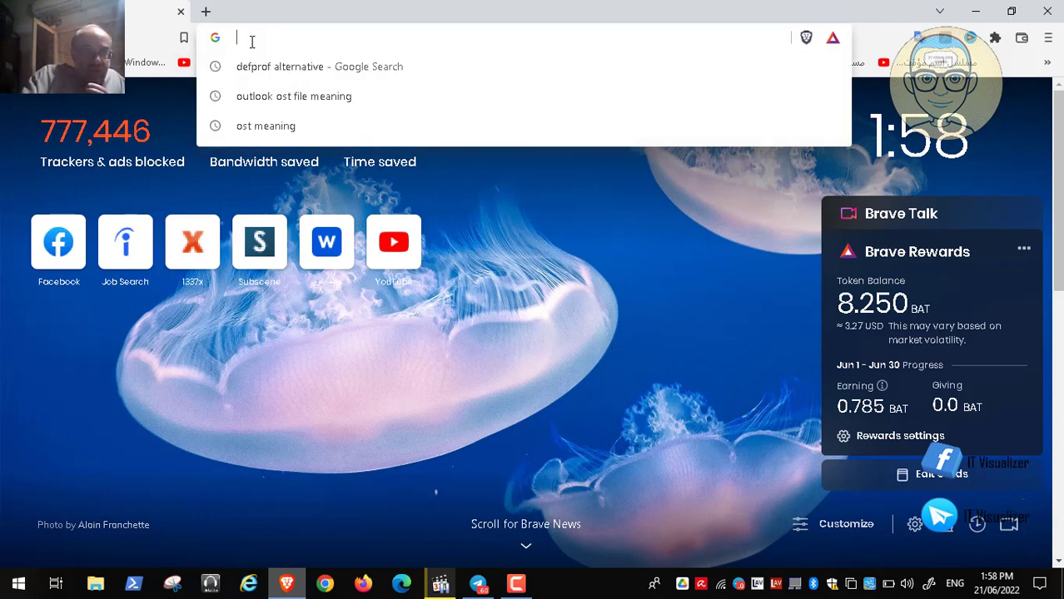
type("defprof")
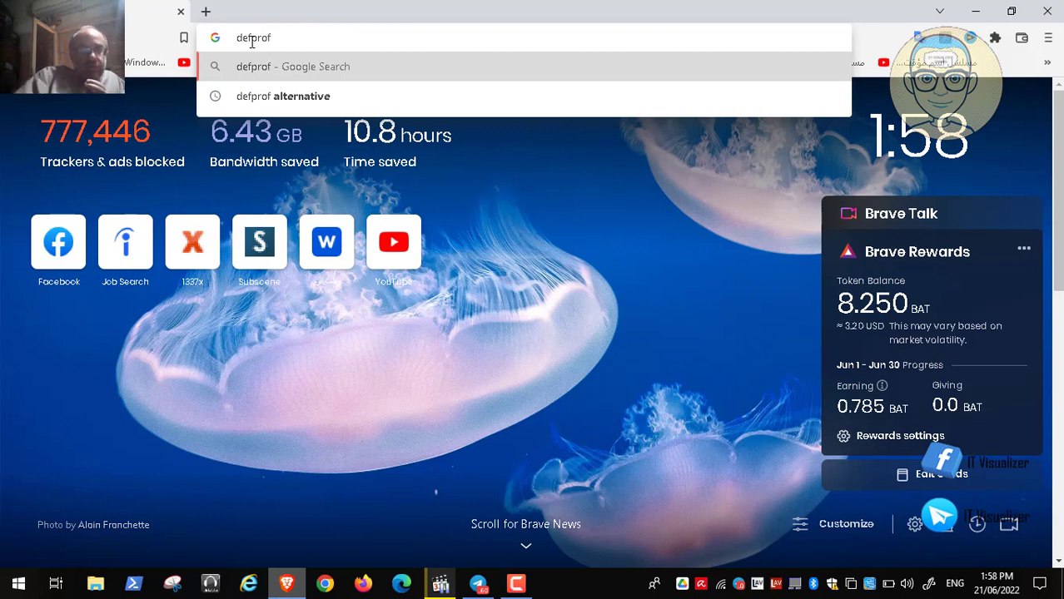
key("Return")
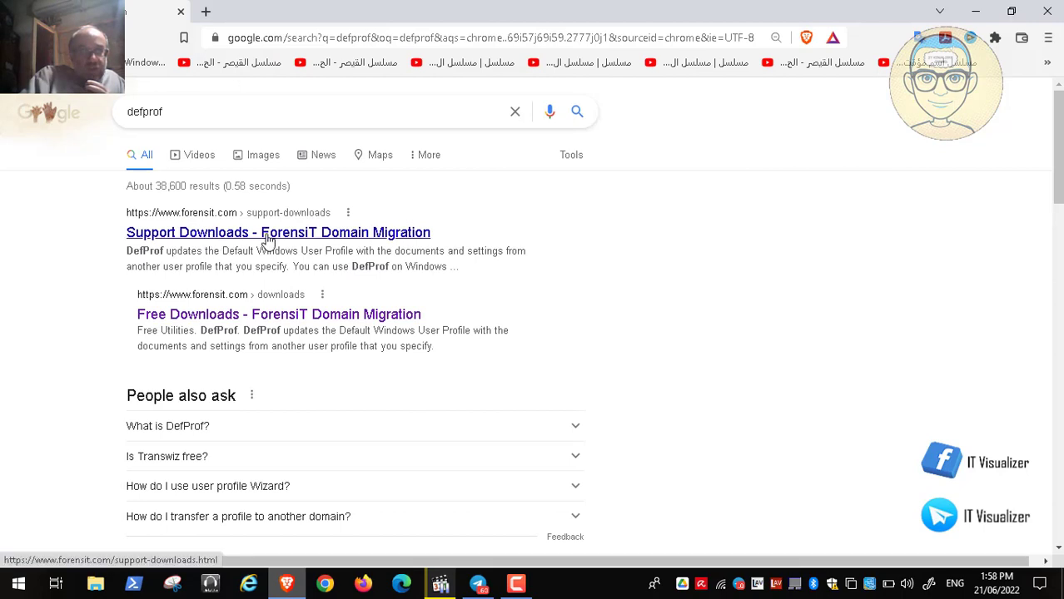
left_click(210, 221)
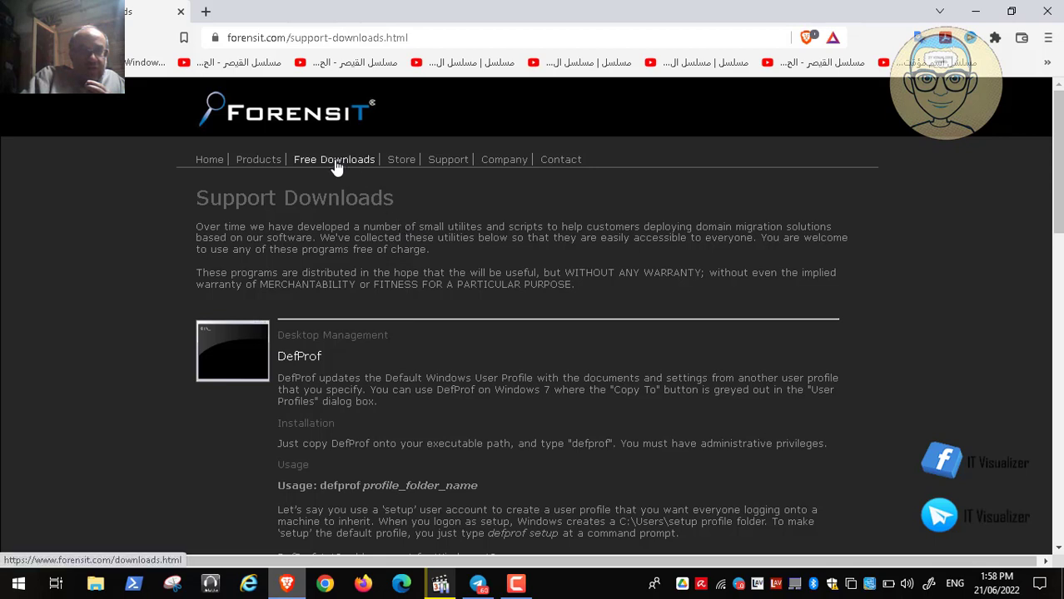
scroll(369, 284, "down", 2)
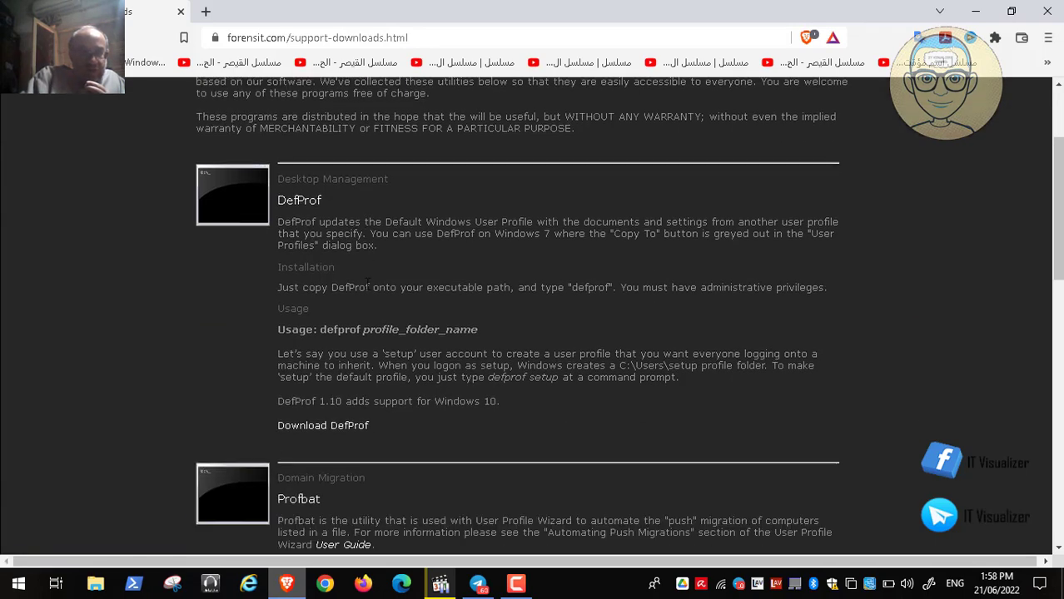
scroll(369, 284, "down", 1)
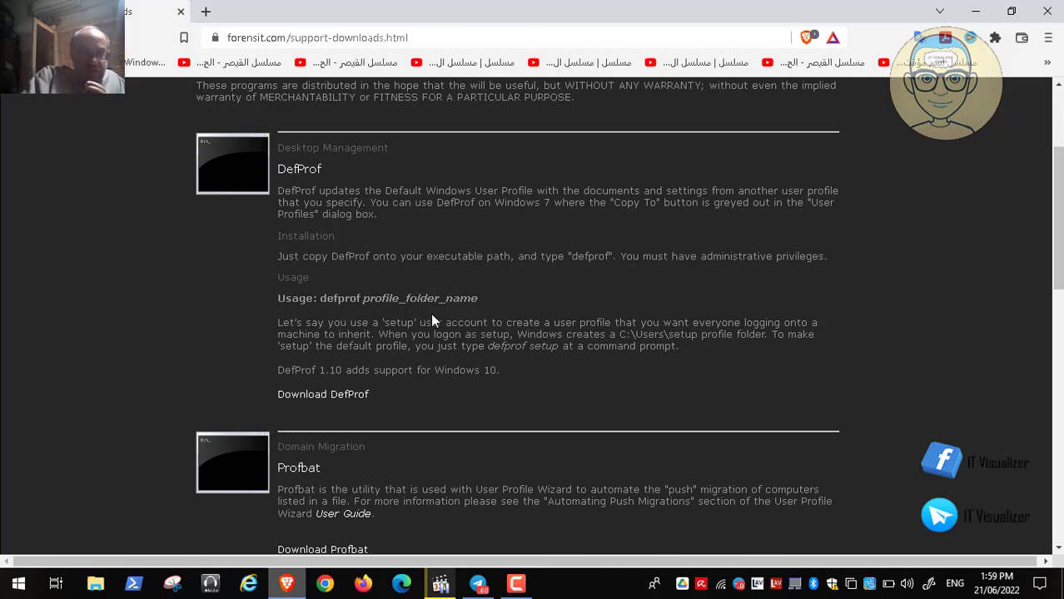
scroll(431, 320, "down", 2)
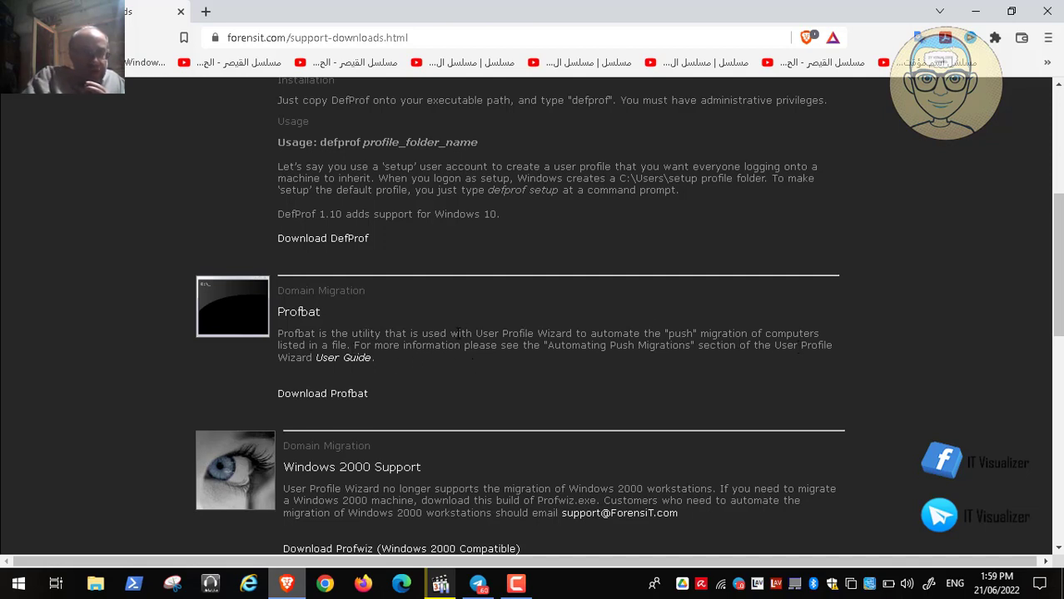
scroll(457, 334, "down", 3)
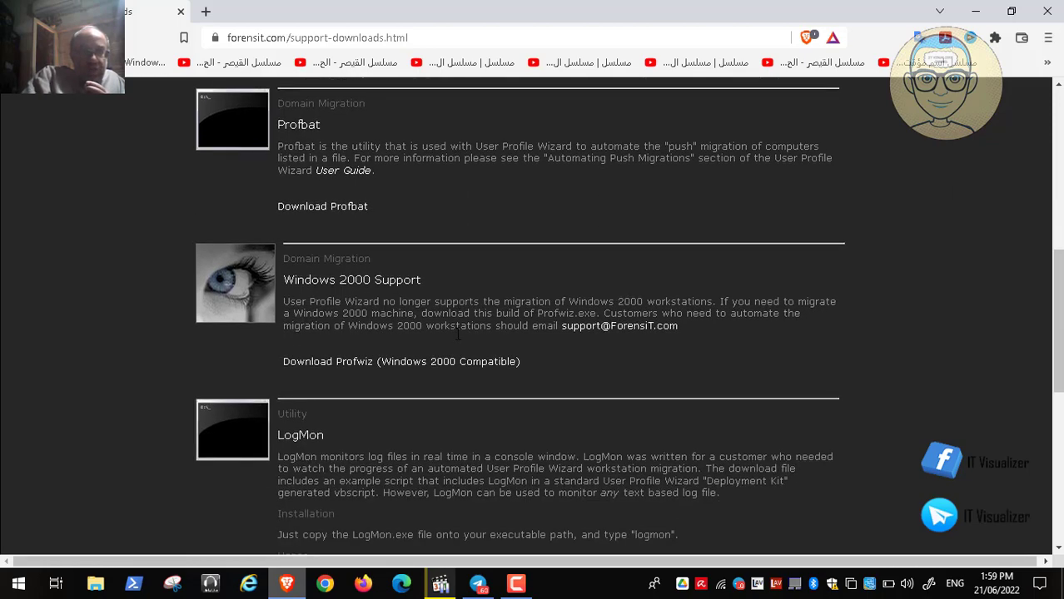
scroll(457, 333, "down", 2)
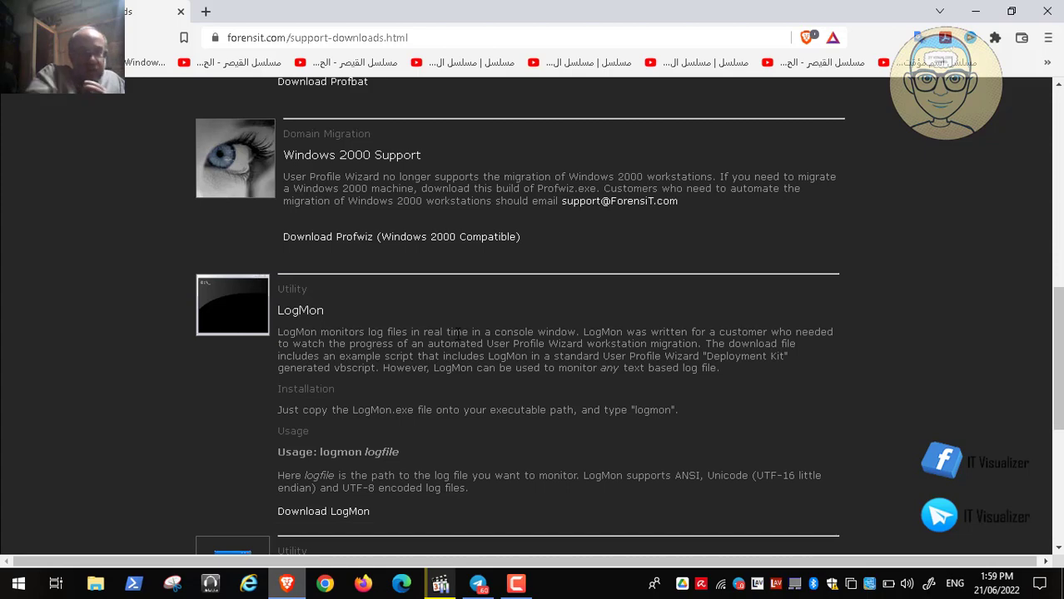
scroll(458, 334, "down", 3)
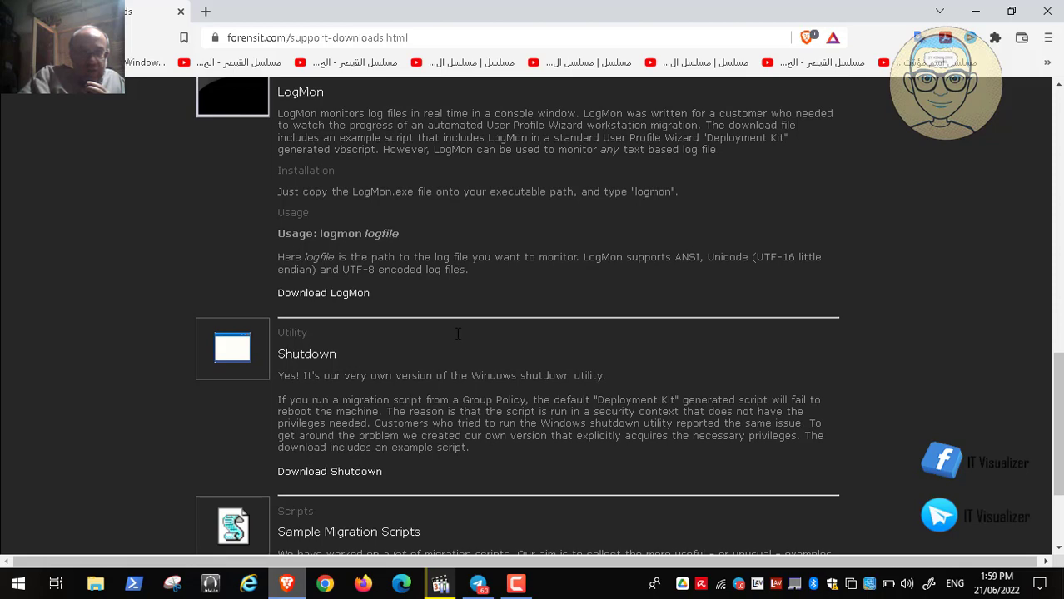
scroll(458, 334, "down", 2)
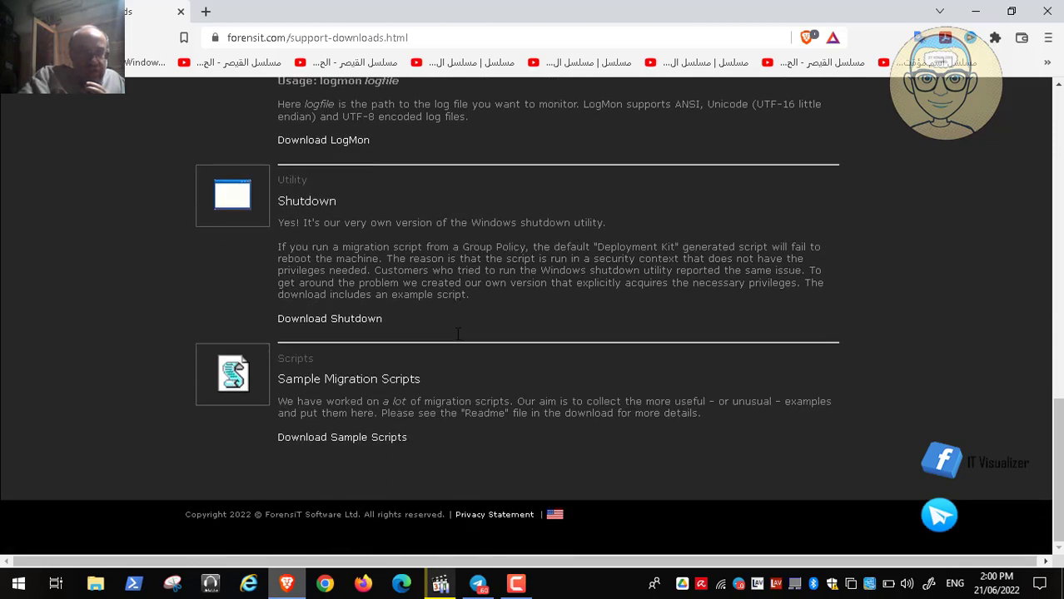
scroll(458, 333, "up", 15)
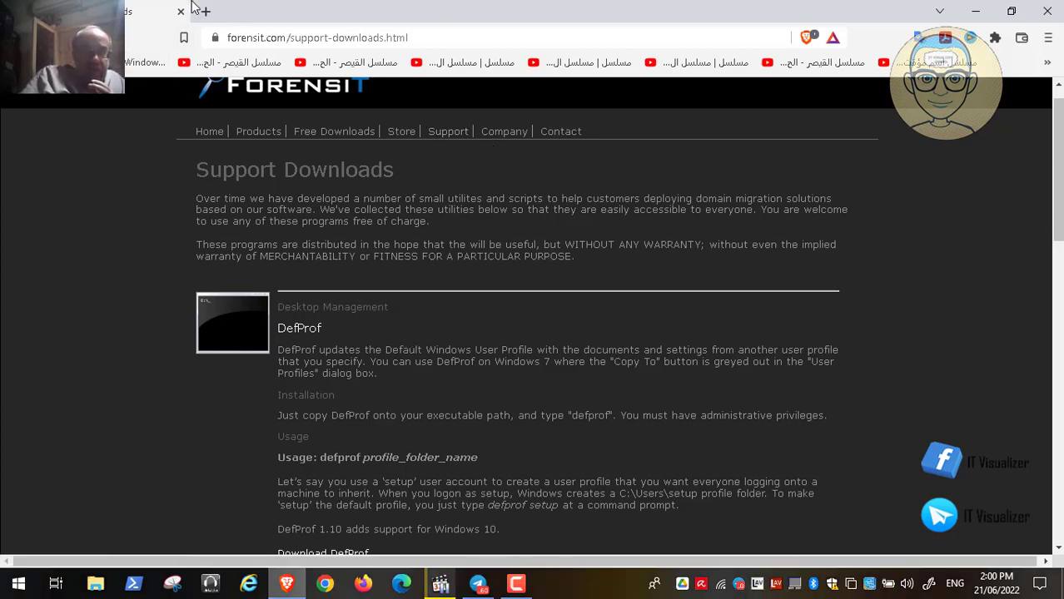
Show the desktop and bring the paused video player back in full screen.
key("super+d")
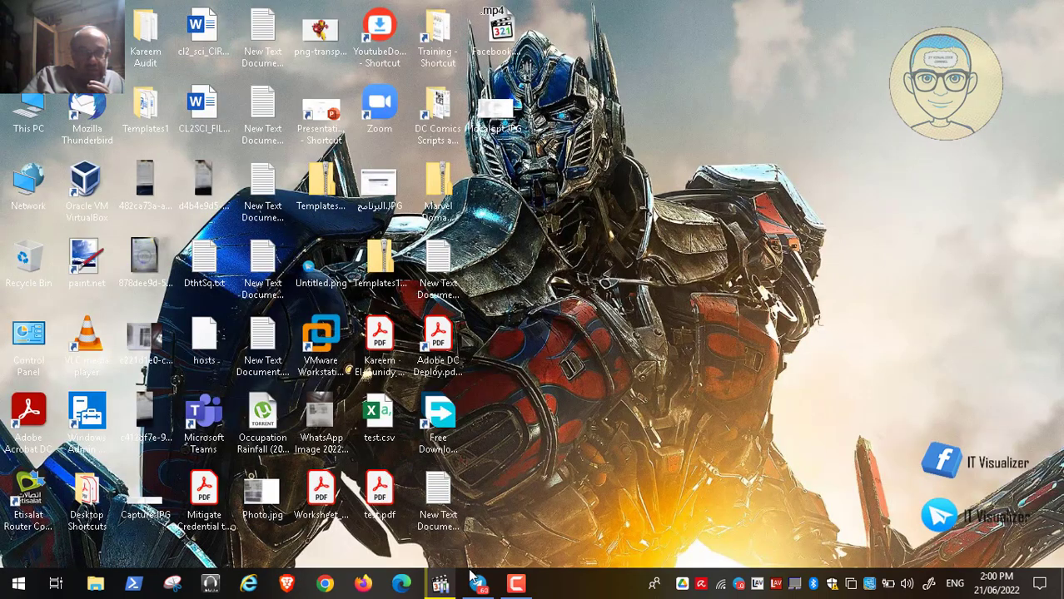
left_click(440, 583)
double_click(447, 427)
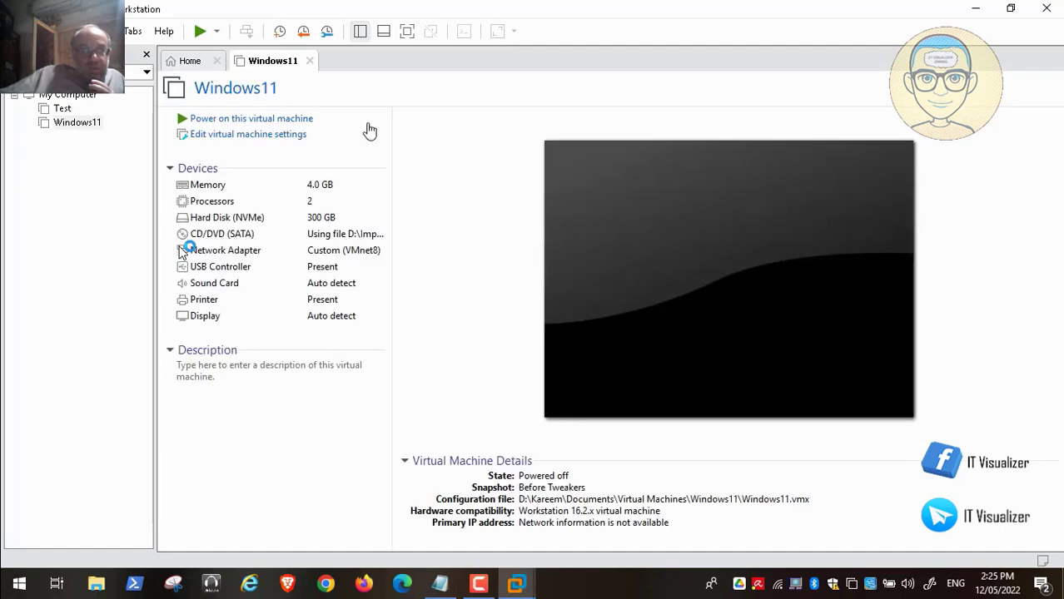
Power on the Windows11 virtual machine and clear Notepad and the recorder panel from view.
left_click(312, 122)
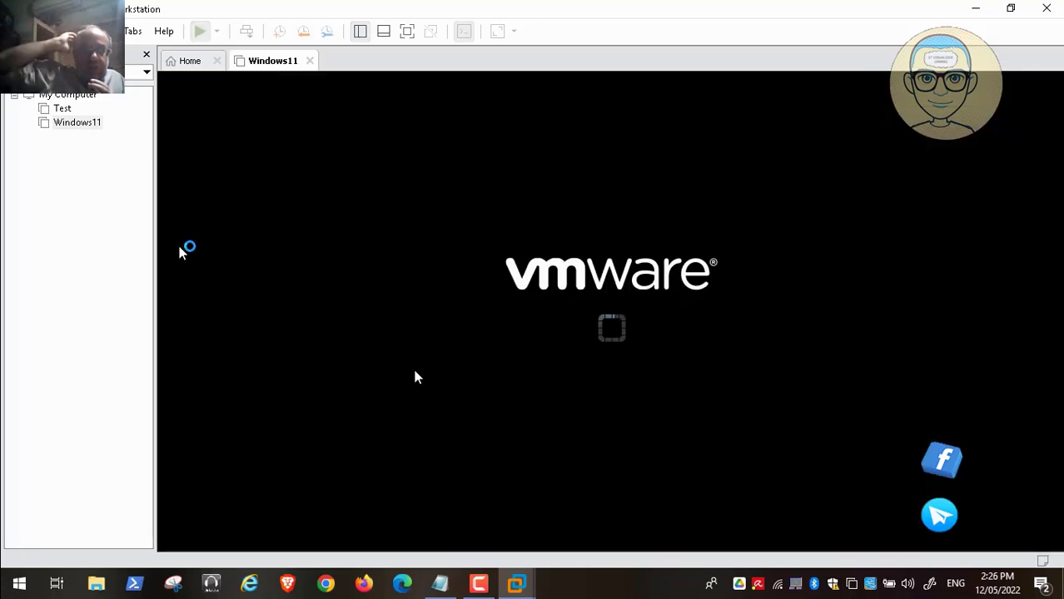
left_click(444, 585)
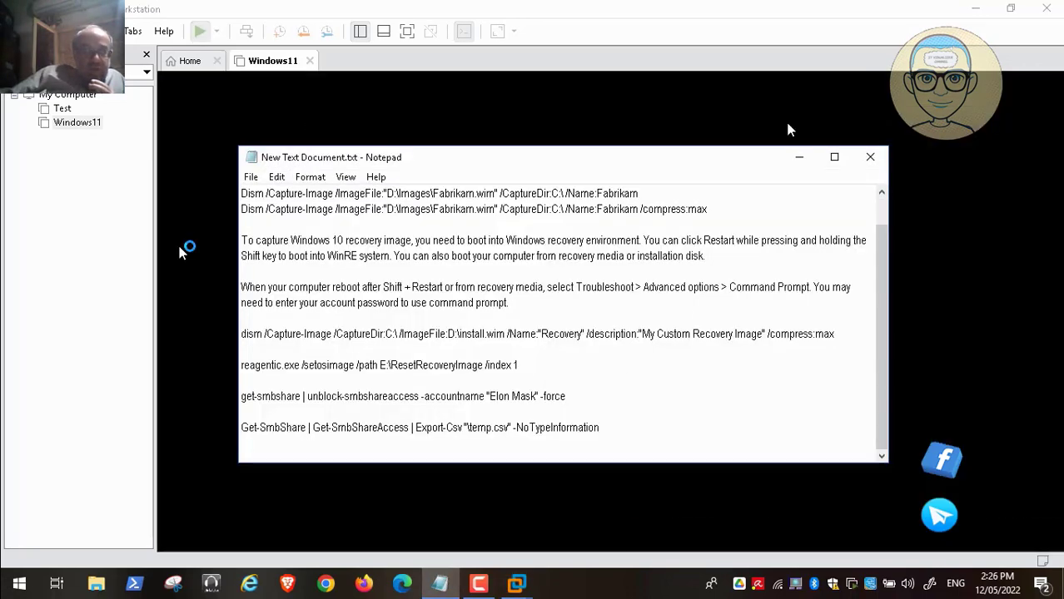
left_click(804, 157)
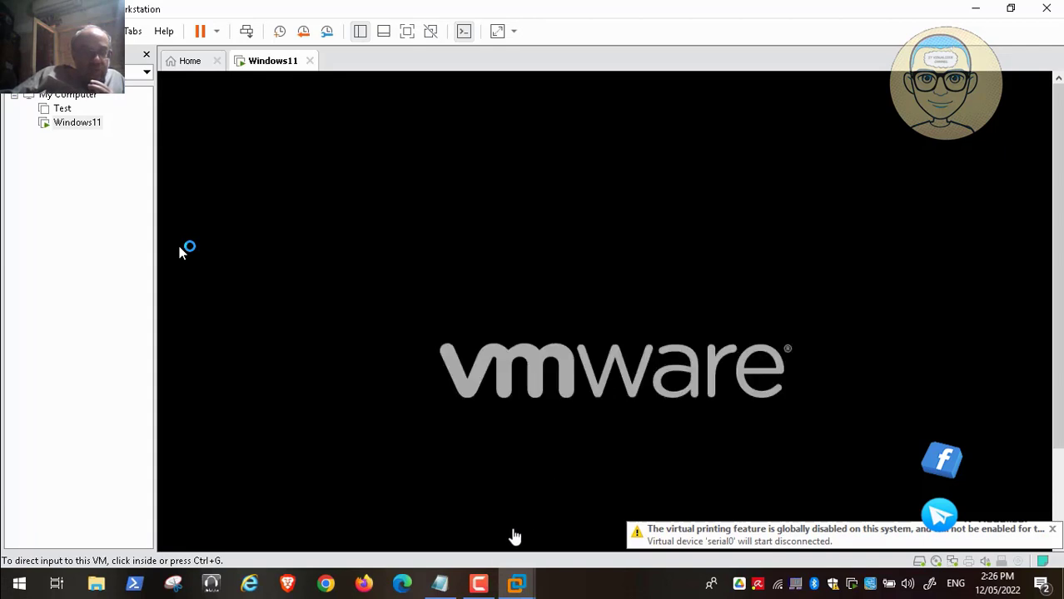
left_click(509, 583)
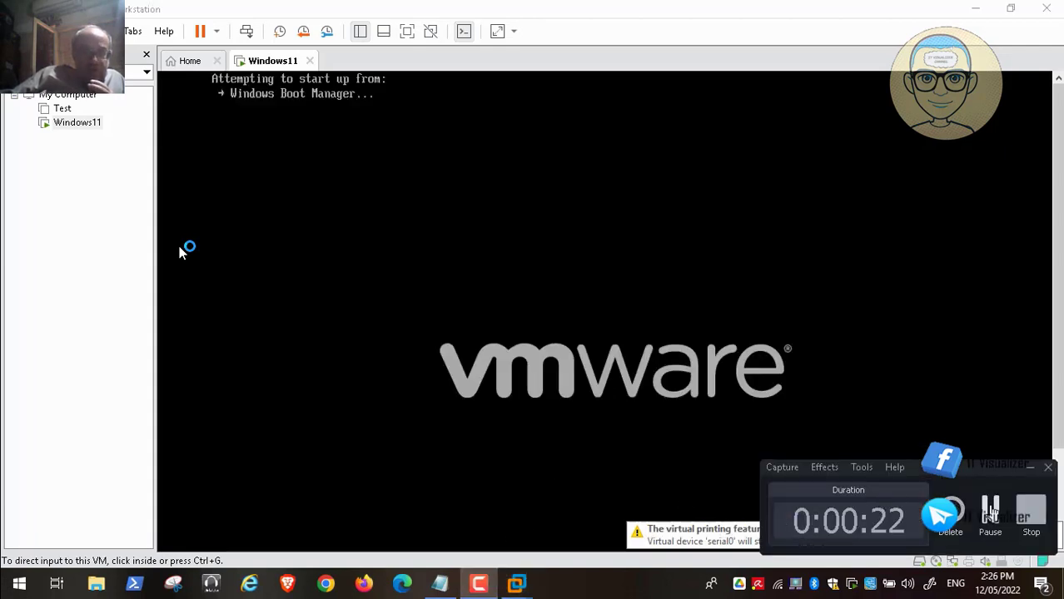
left_click(990, 516)
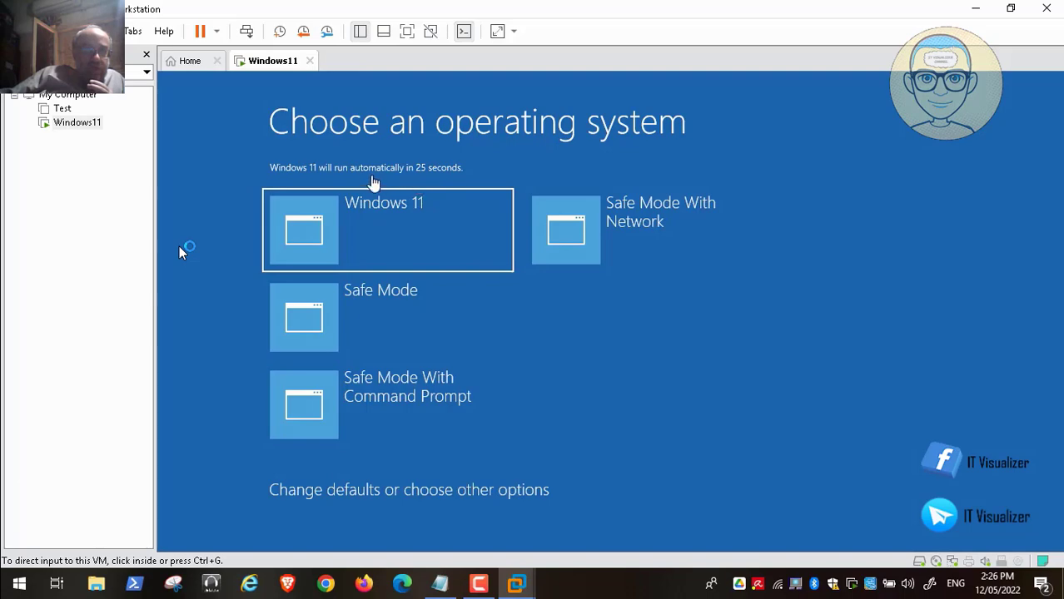
Boot normal Windows 11 from the boot menu, release input, and pause the recording.
left_click(373, 183)
left_click(306, 245)
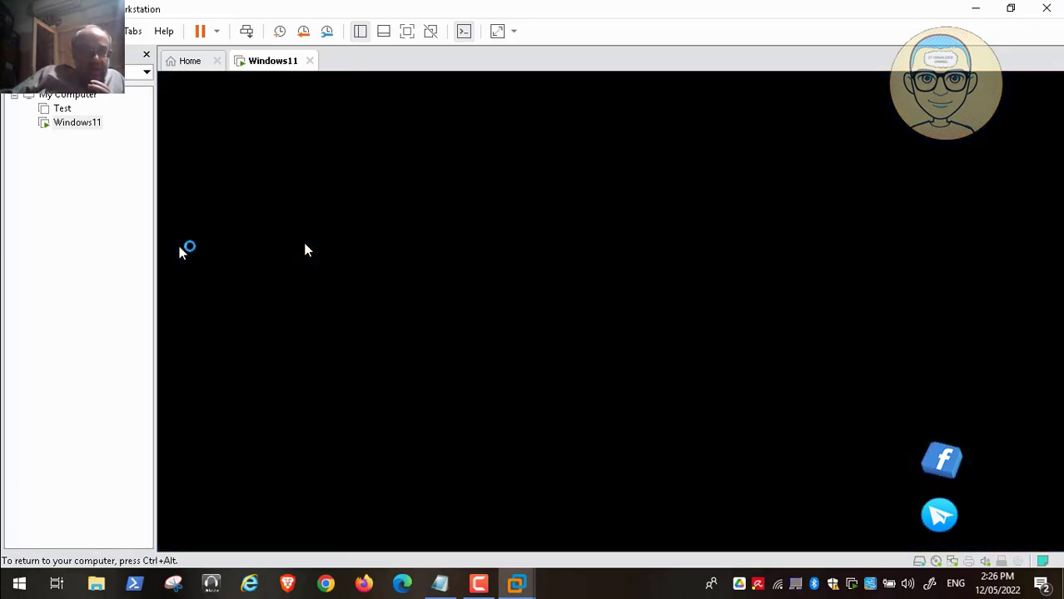
key("ctrl+alt")
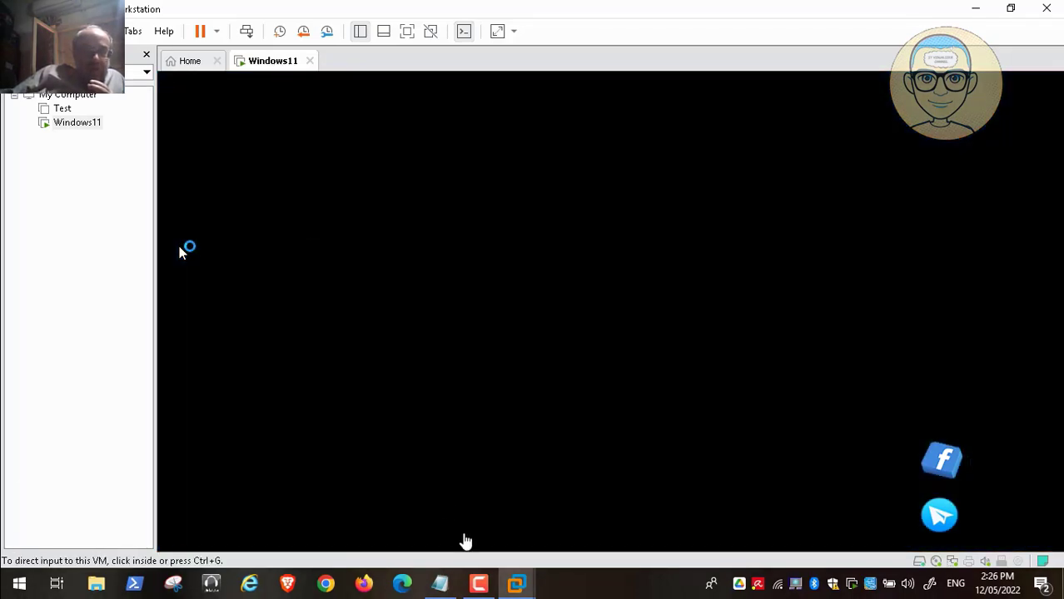
left_click(488, 588)
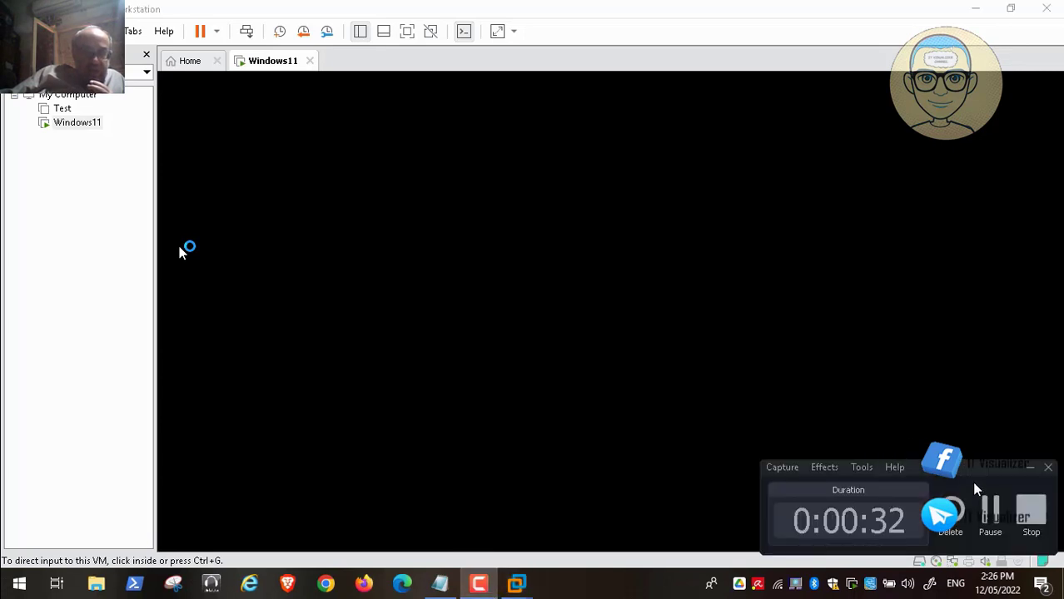
left_click(990, 511)
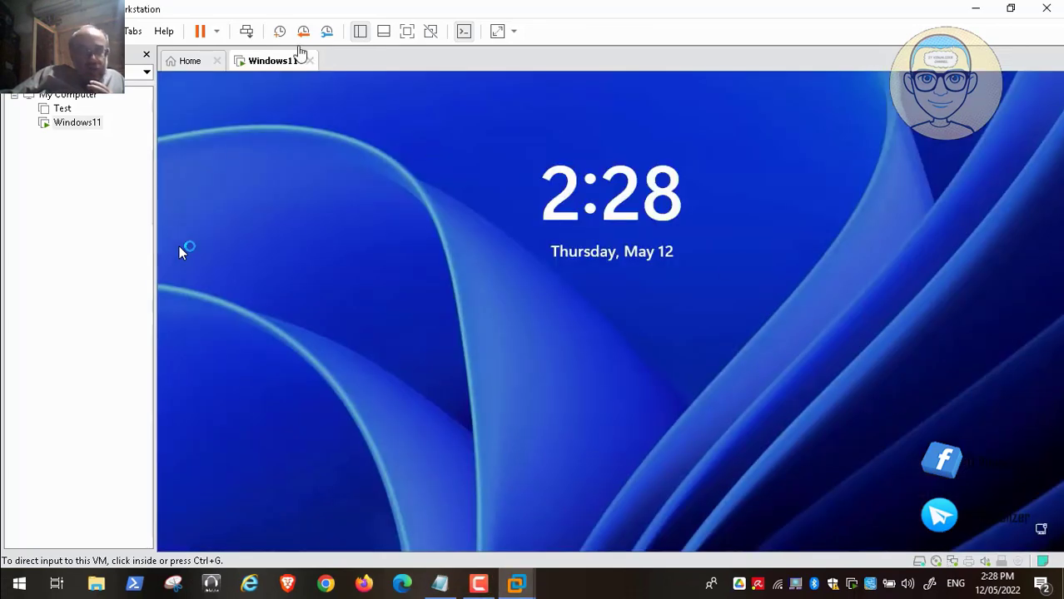
Dismiss the lock screen, sign in with the account password, then release input to the host.
left_click(247, 33)
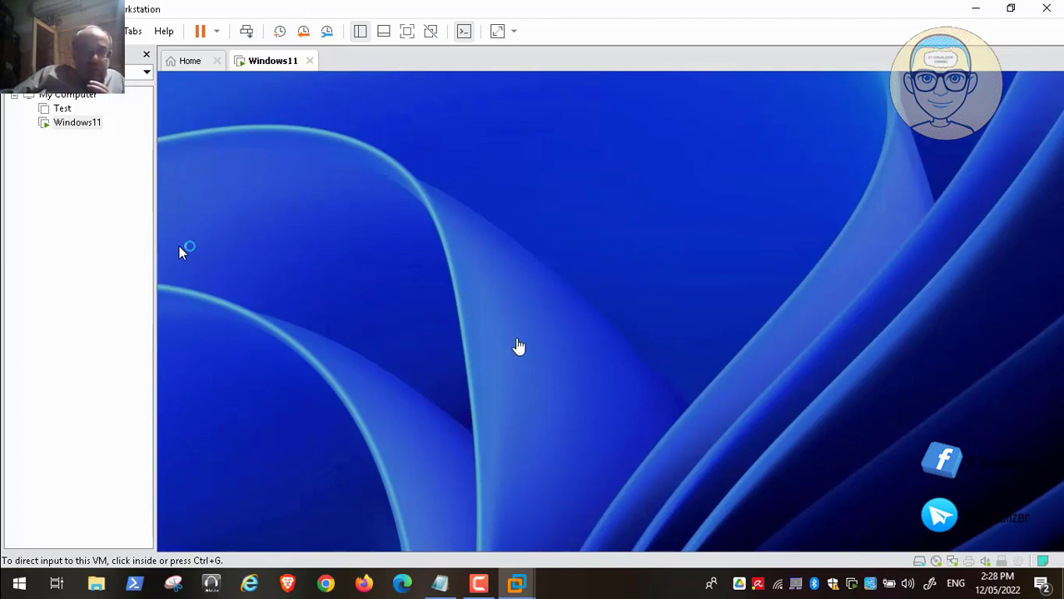
left_click(522, 360)
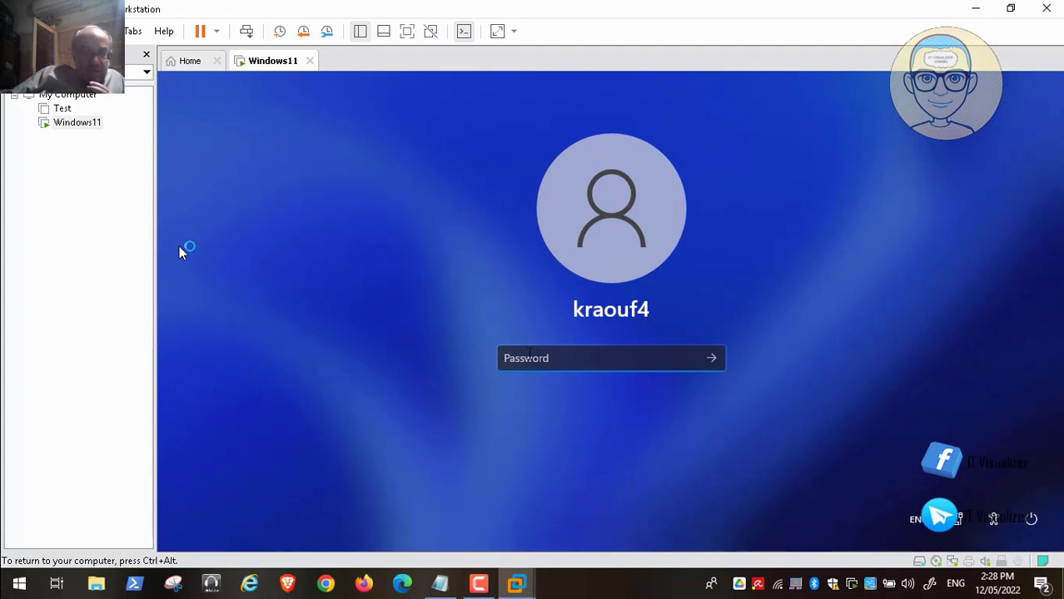
type("*")
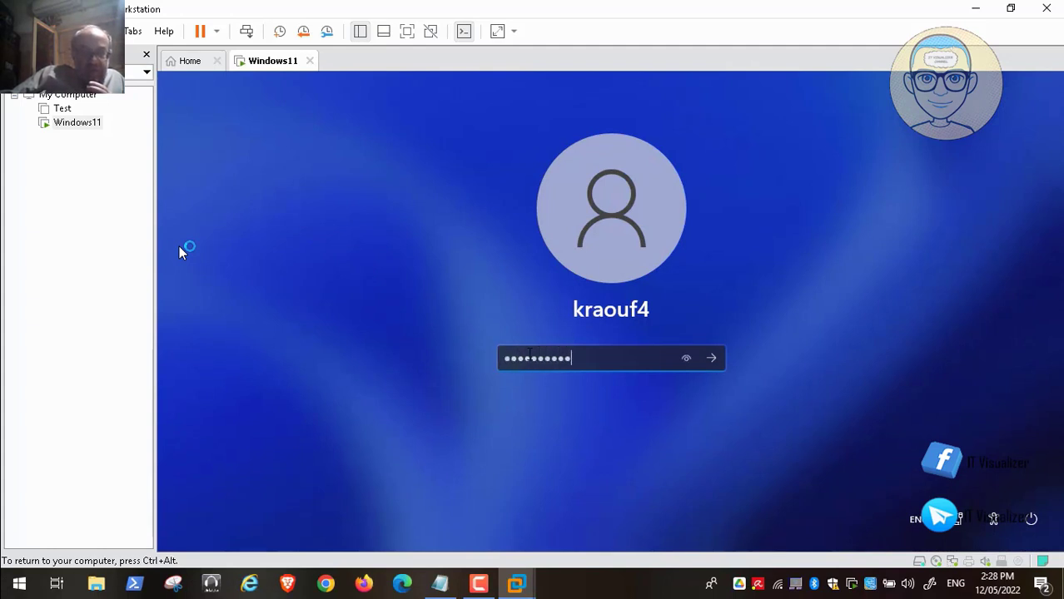
key("Return")
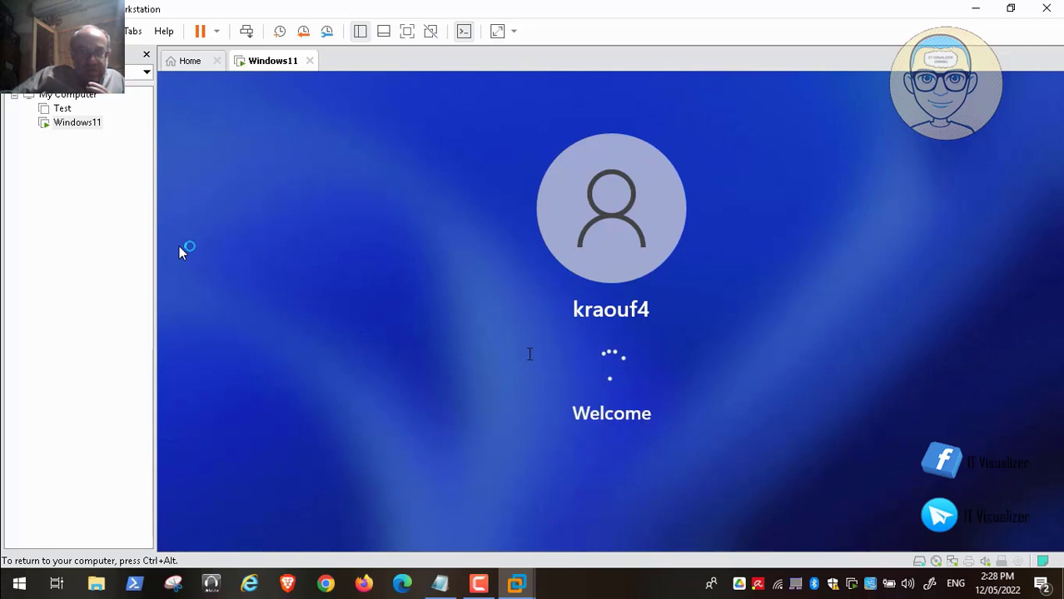
key("ctrl+alt")
left_click(482, 586)
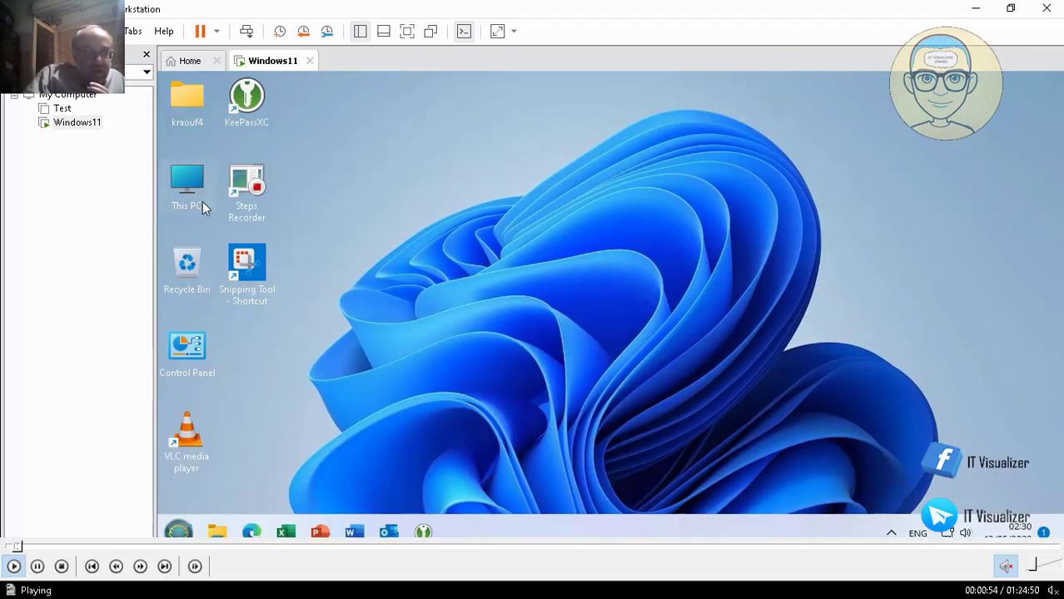
Open a File Explorer window at This PC inside the VM with Win+E.
left_click(37, 566)
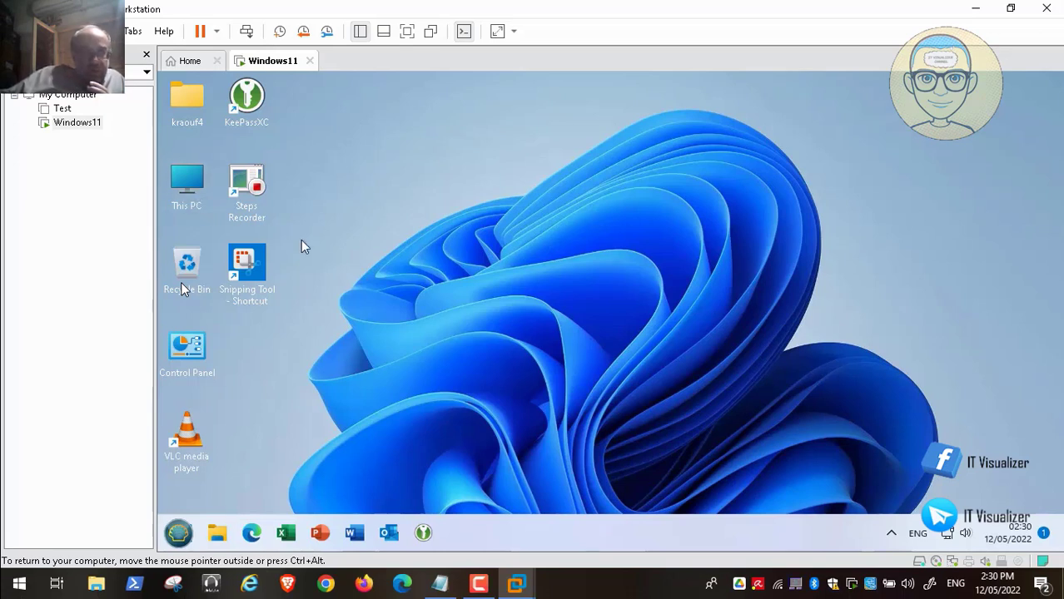
key("super+e")
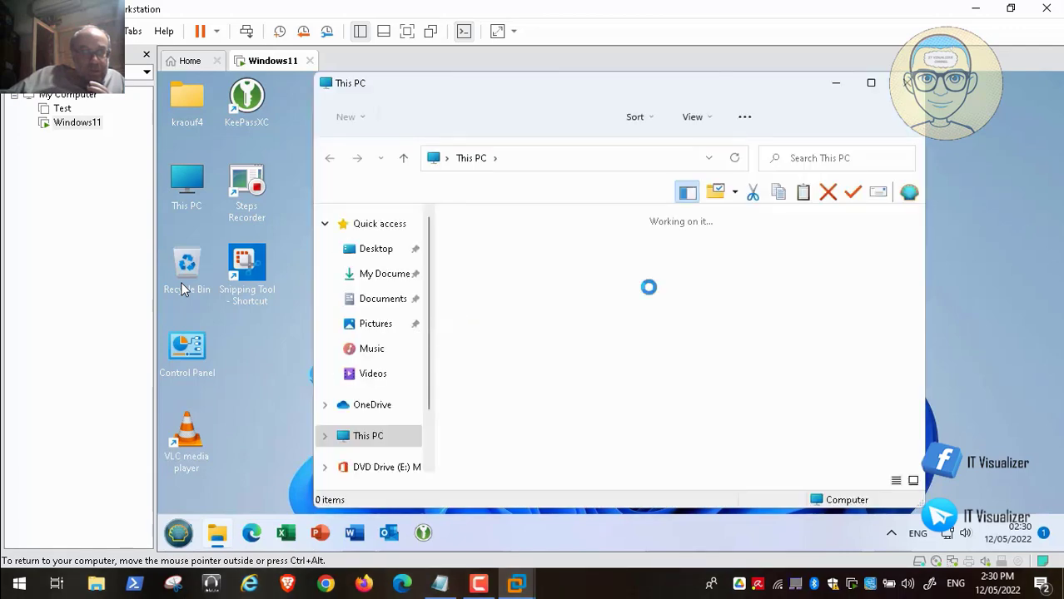
Maximize Explorer and browse Z: > ADToolsCollection > Transformers > DCDomain, selecting DefProf_2.
left_click(870, 84)
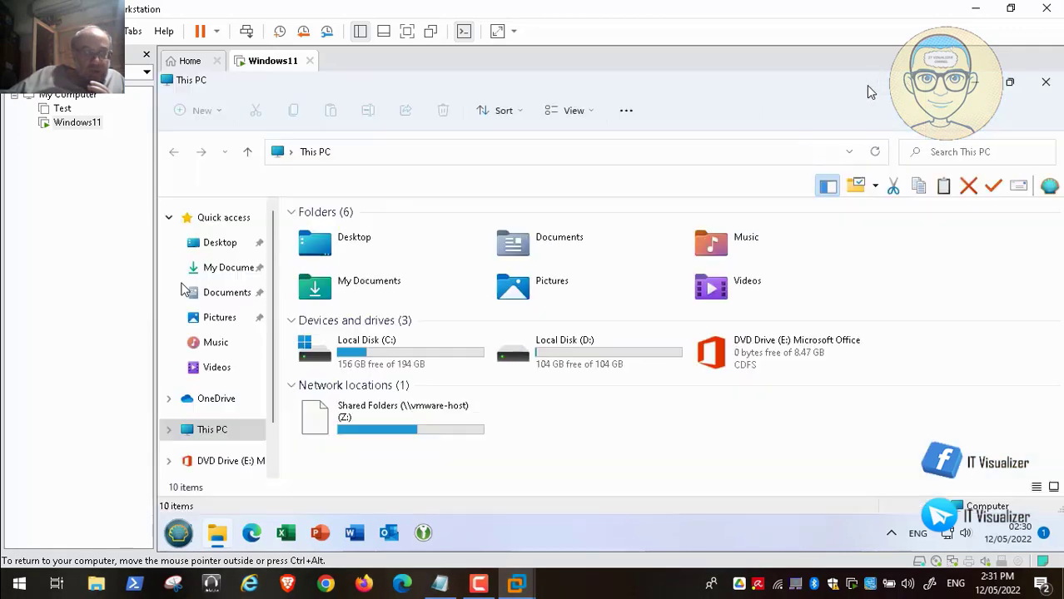
left_click(411, 427)
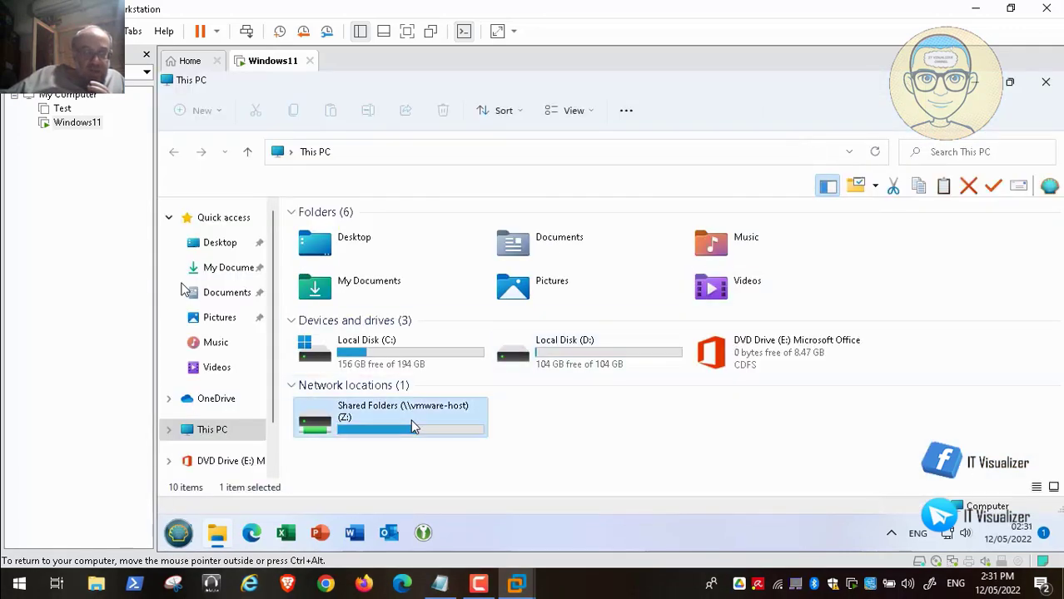
double_click(410, 420)
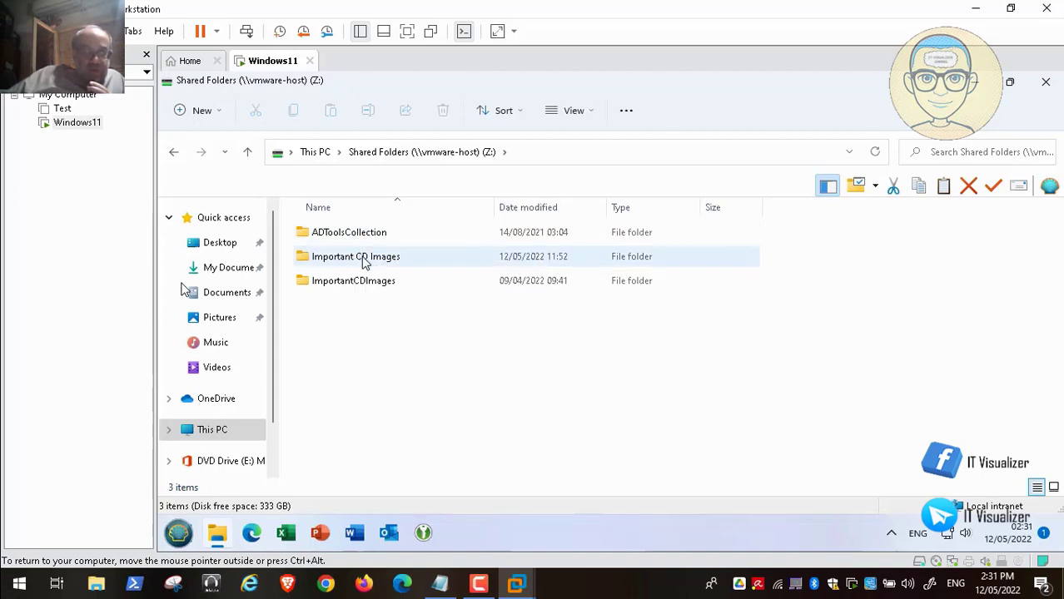
left_click(352, 238)
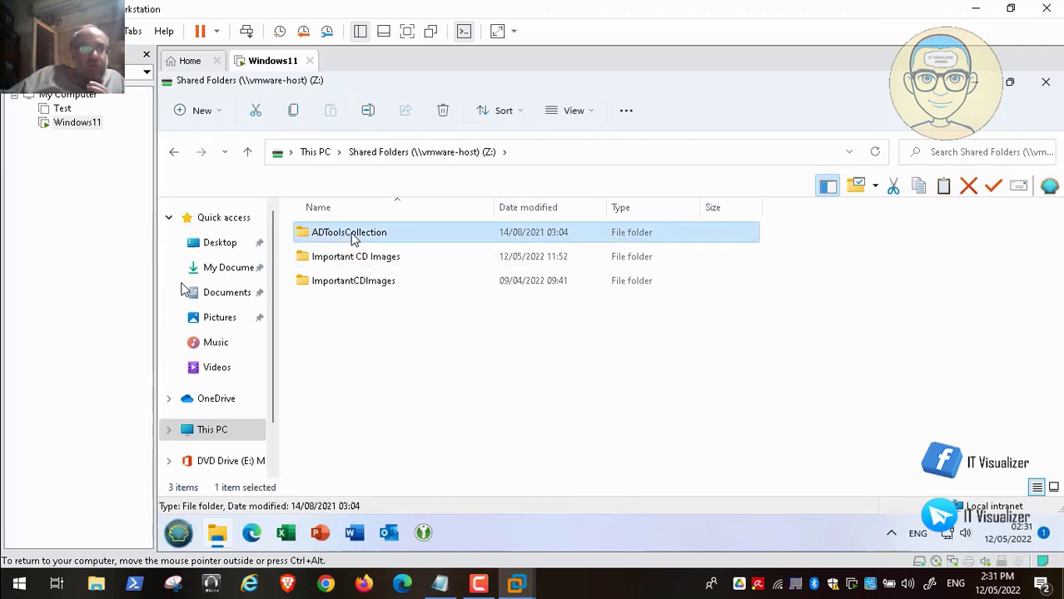
double_click(352, 238)
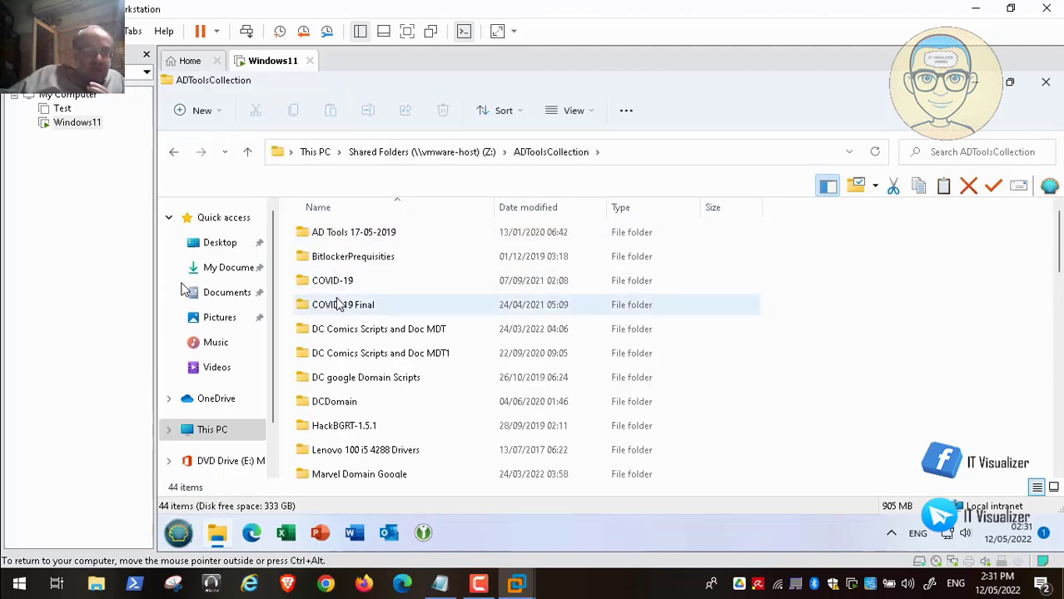
left_click(339, 304)
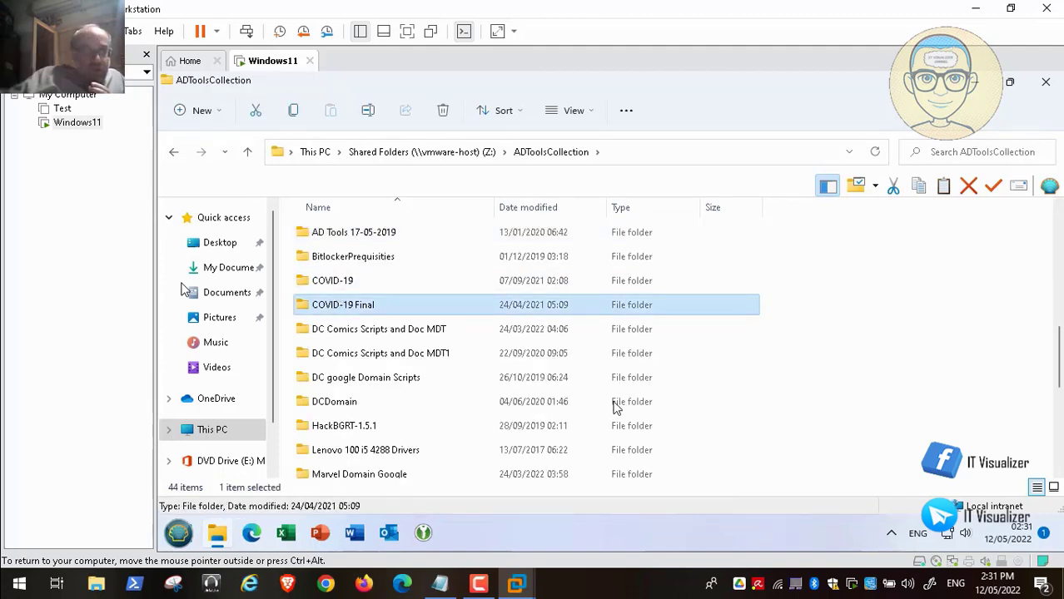
key("t")
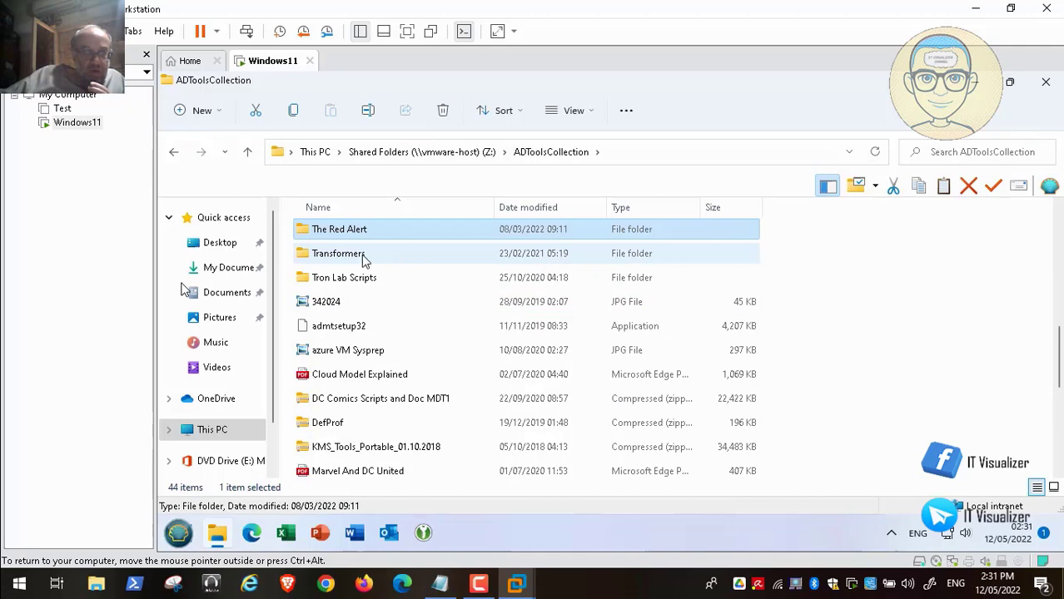
double_click(362, 255)
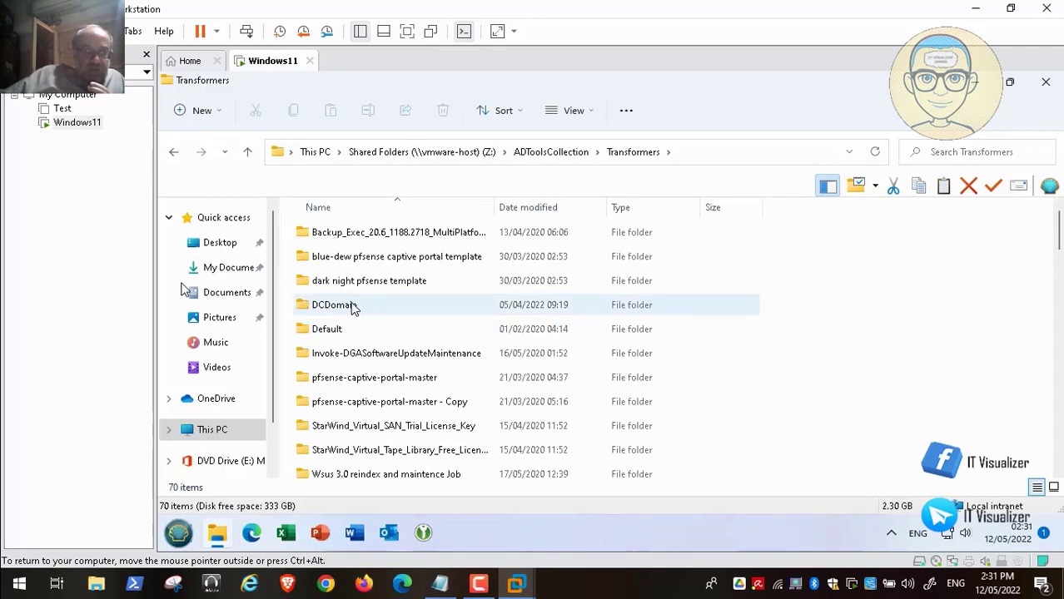
left_click(351, 305)
double_click(351, 305)
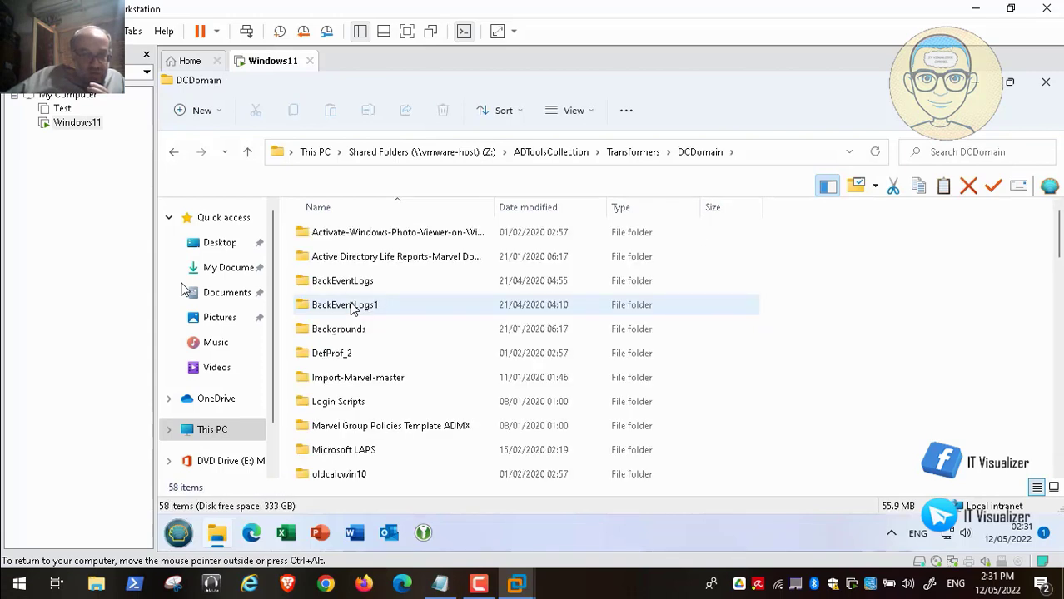
left_click(336, 356)
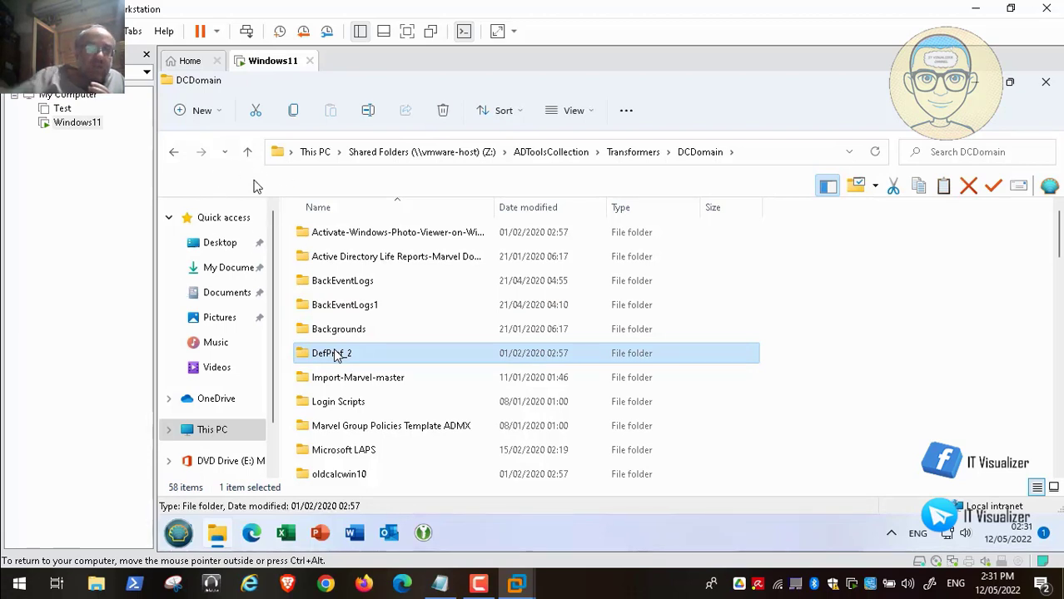
Copy the DefProf_2 folder and paste it into the root of Local Disk (D:).
right_click(335, 356)
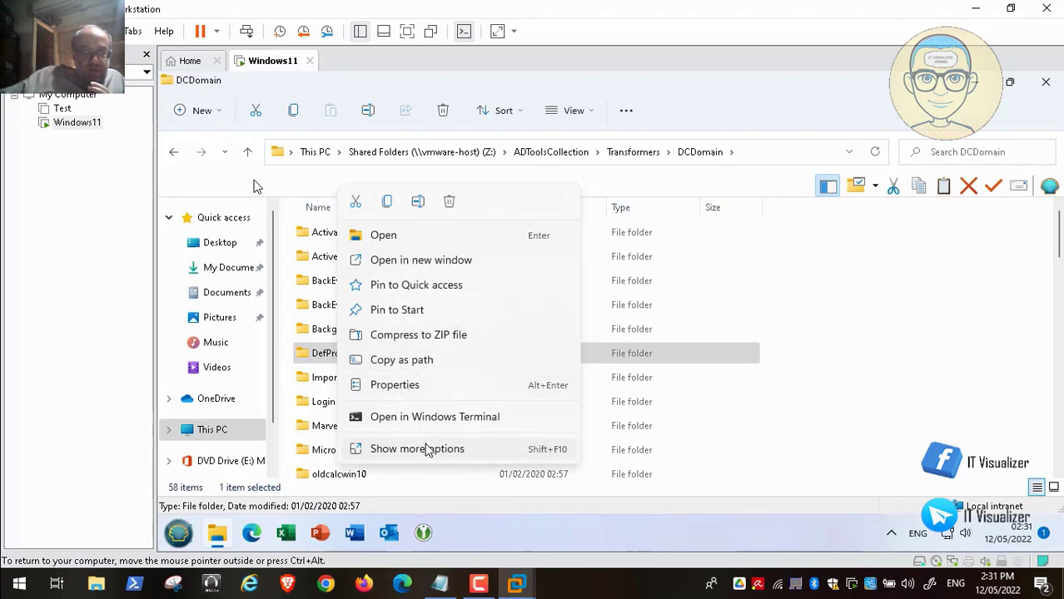
left_click(387, 202)
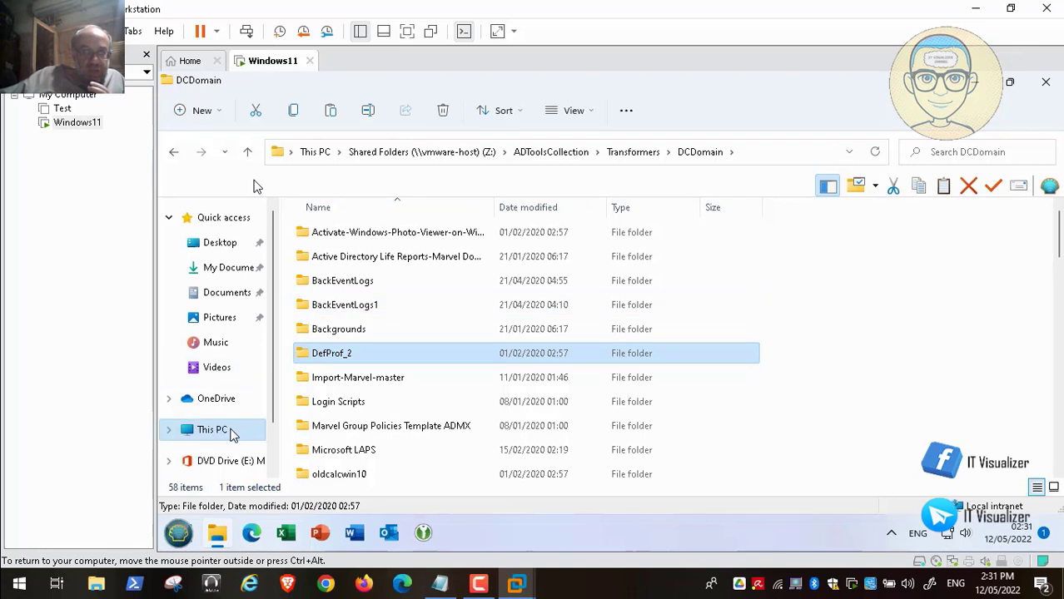
left_click(220, 435)
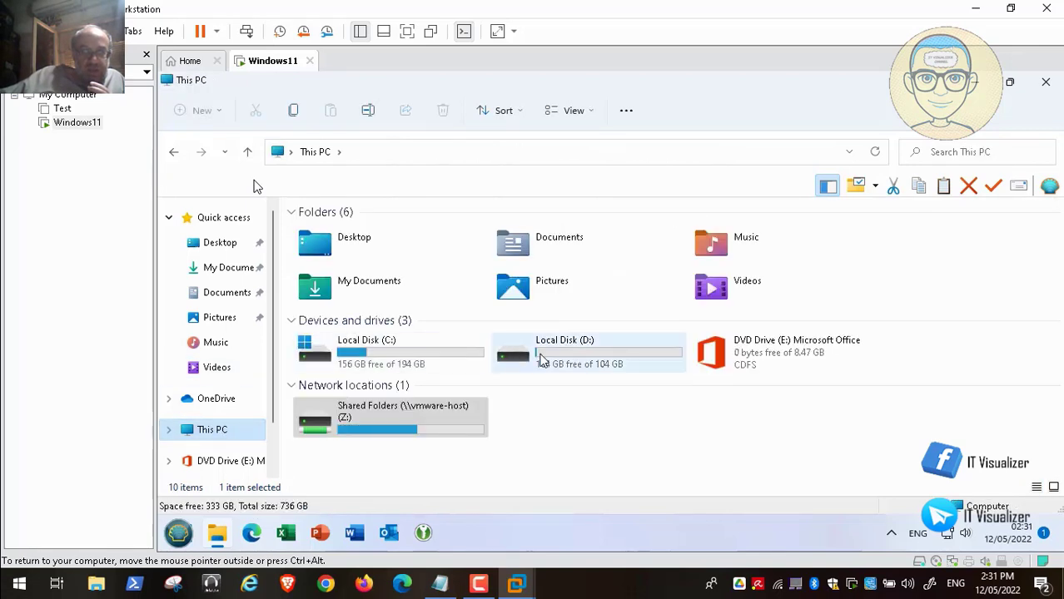
left_click(541, 359)
double_click(541, 359)
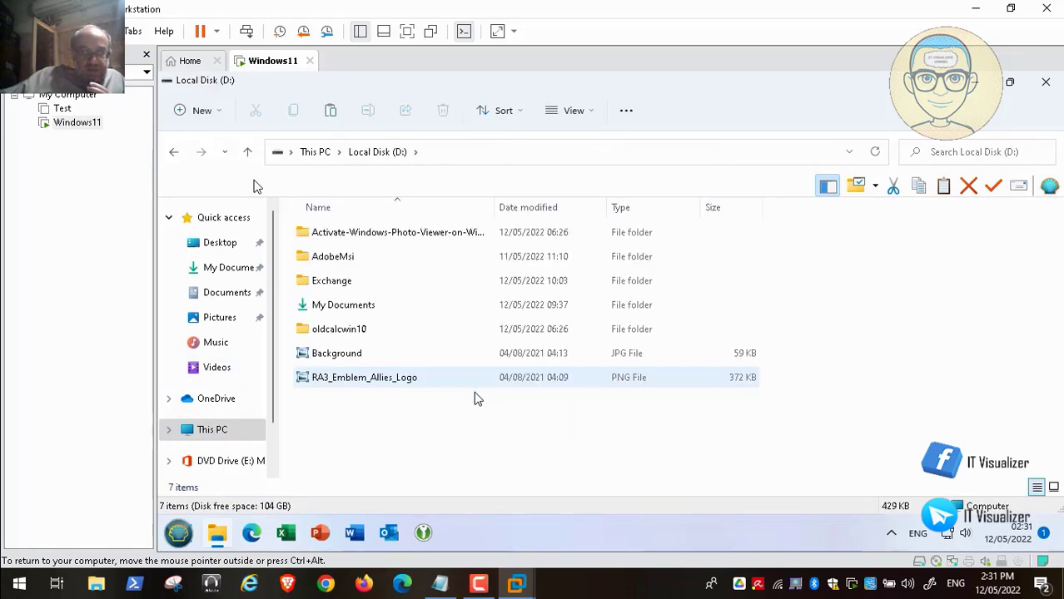
right_click(448, 438)
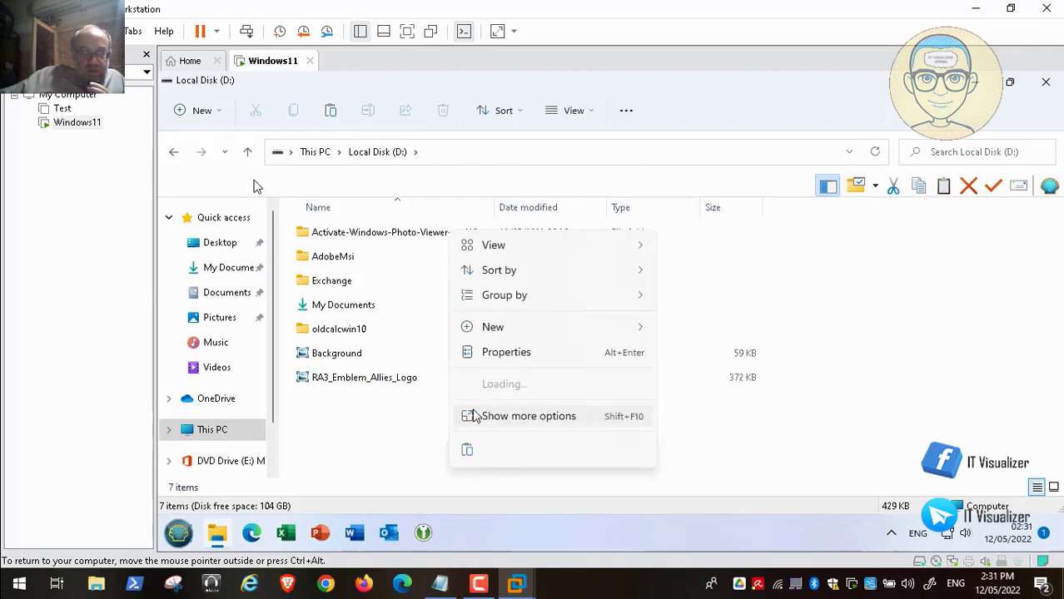
left_click(468, 452)
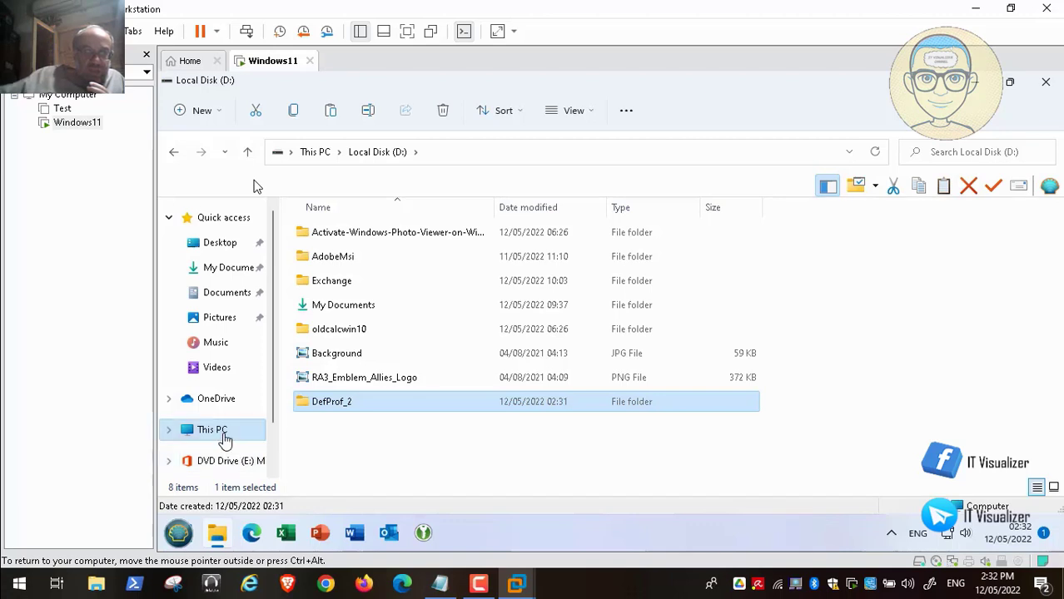
Browse Network > vmware-host > Shared Folders to the Important CD Images folder.
scroll(277, 468, "down", 1)
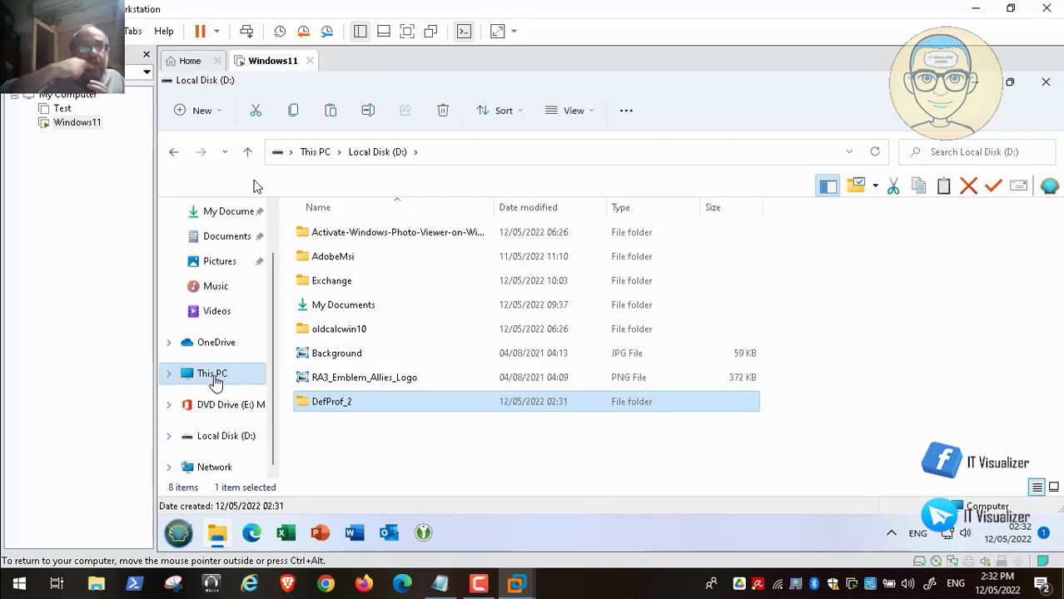
left_click(214, 468)
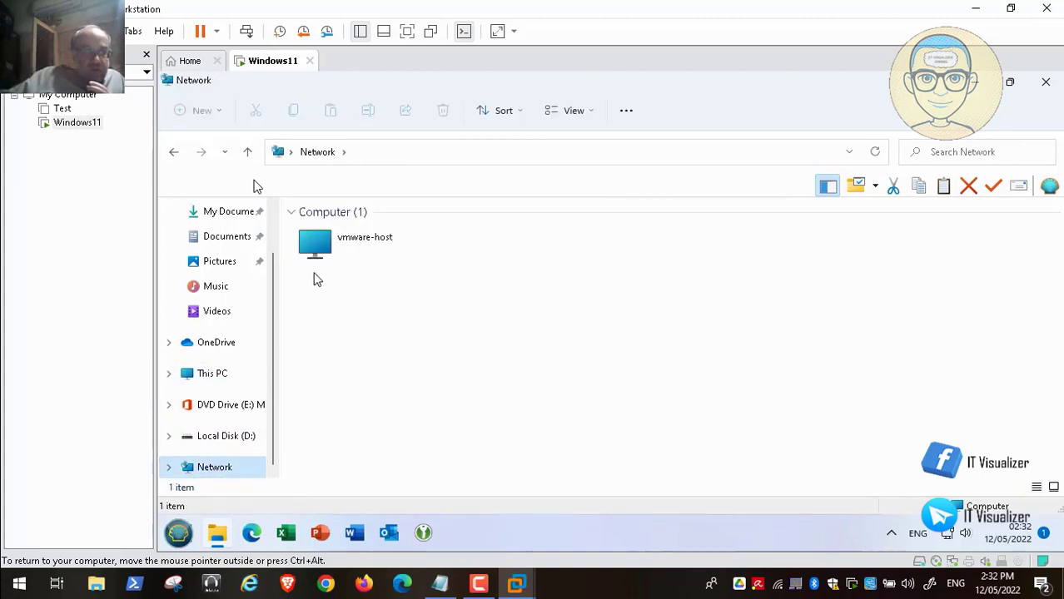
double_click(322, 250)
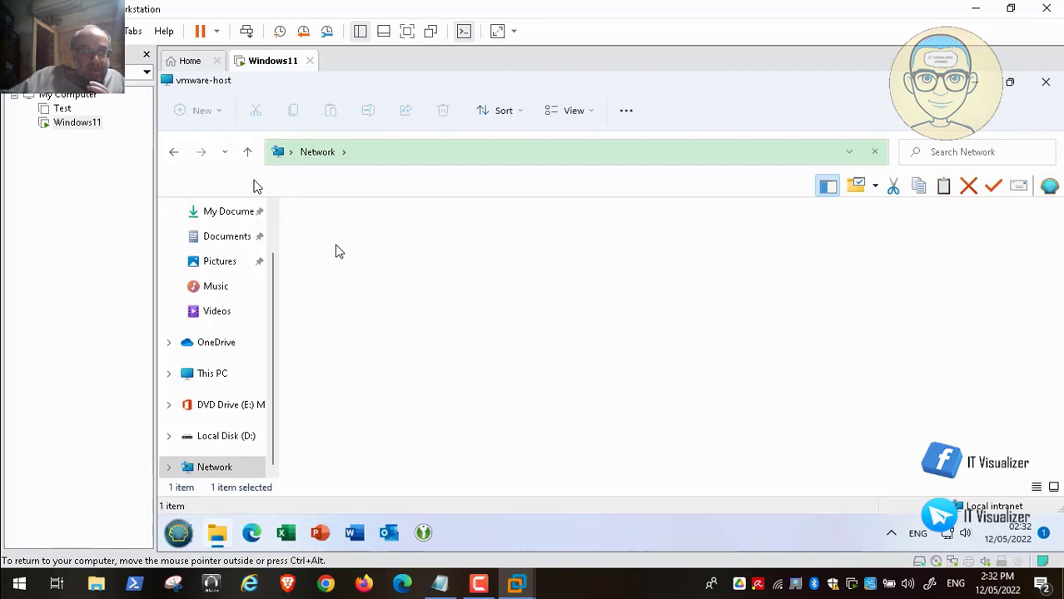
left_click(318, 232)
double_click(318, 232)
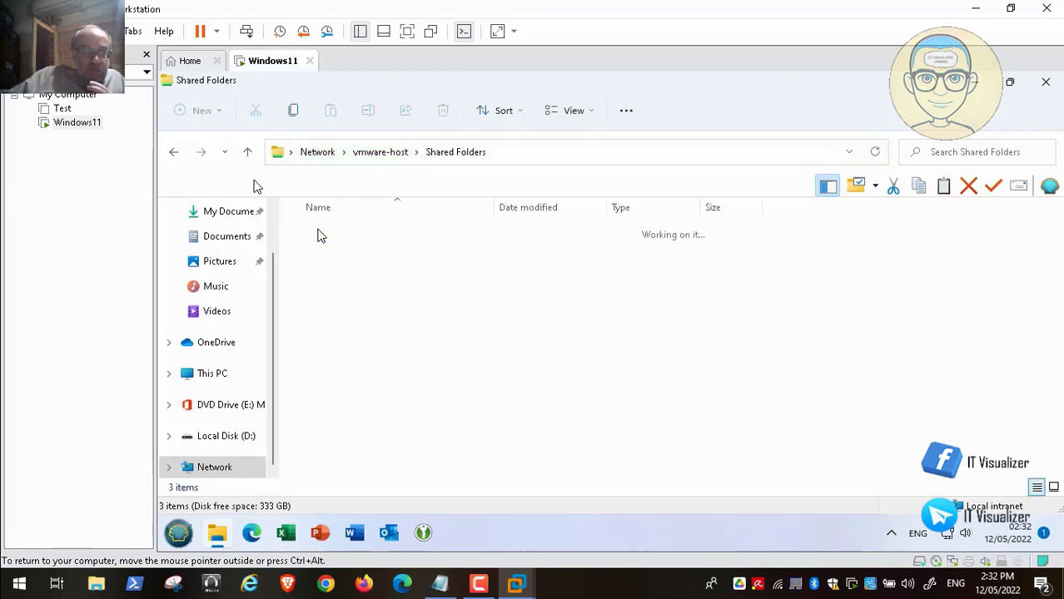
left_click(374, 263)
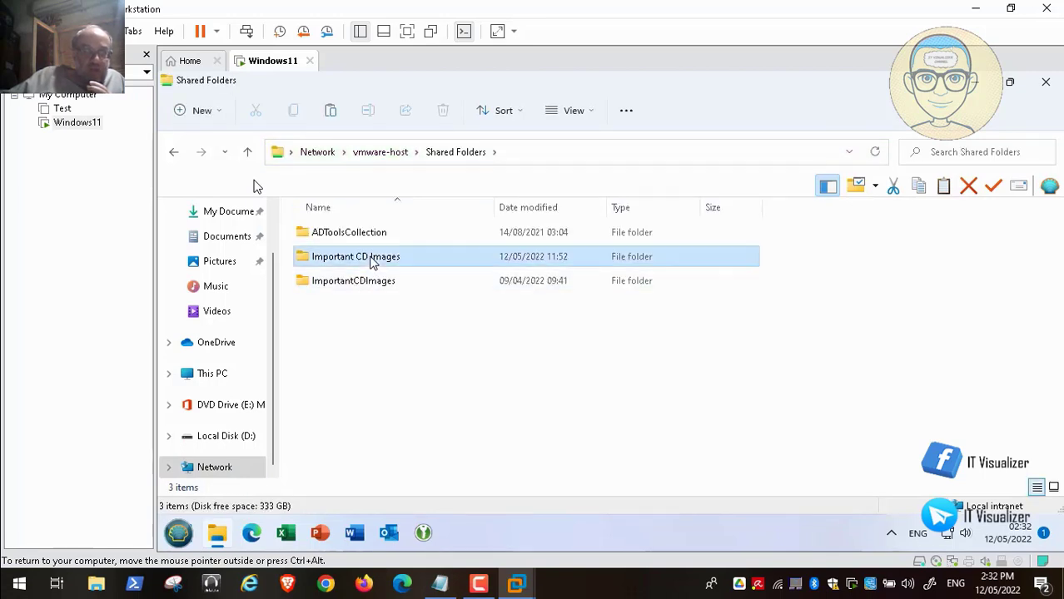
double_click(372, 259)
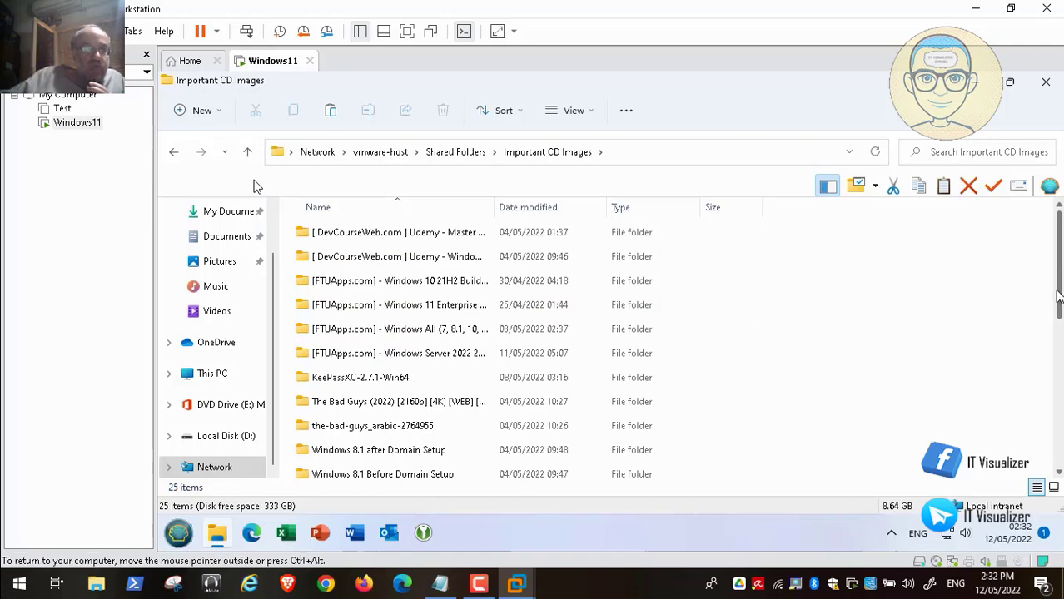
left_click_drag(1059, 293, 1059, 441)
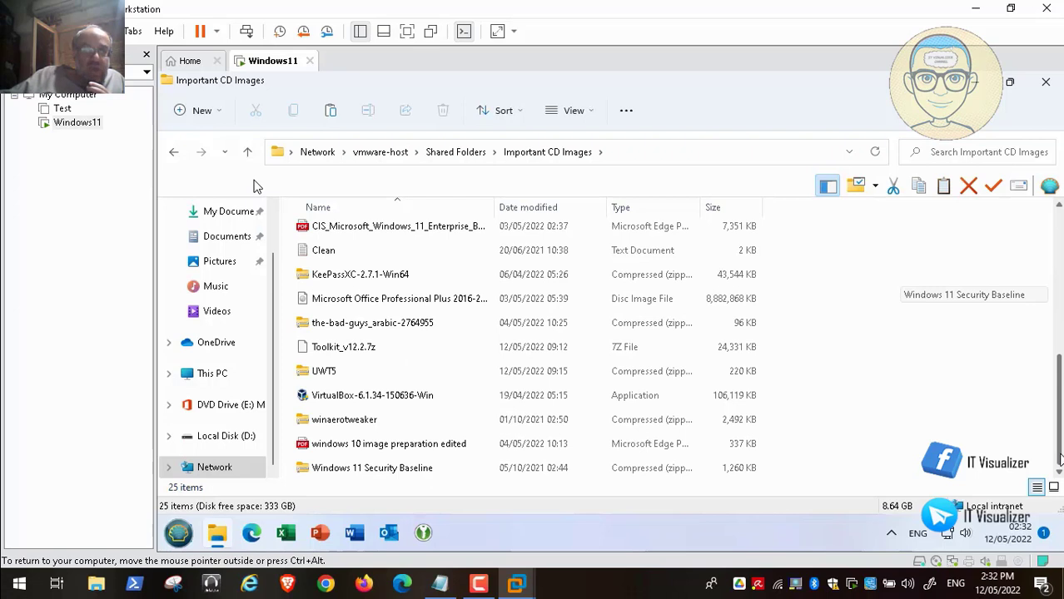
Copy the UWT5 and winaerotweaker zip files and paste them into Local Disk (D:).
left_click(340, 374)
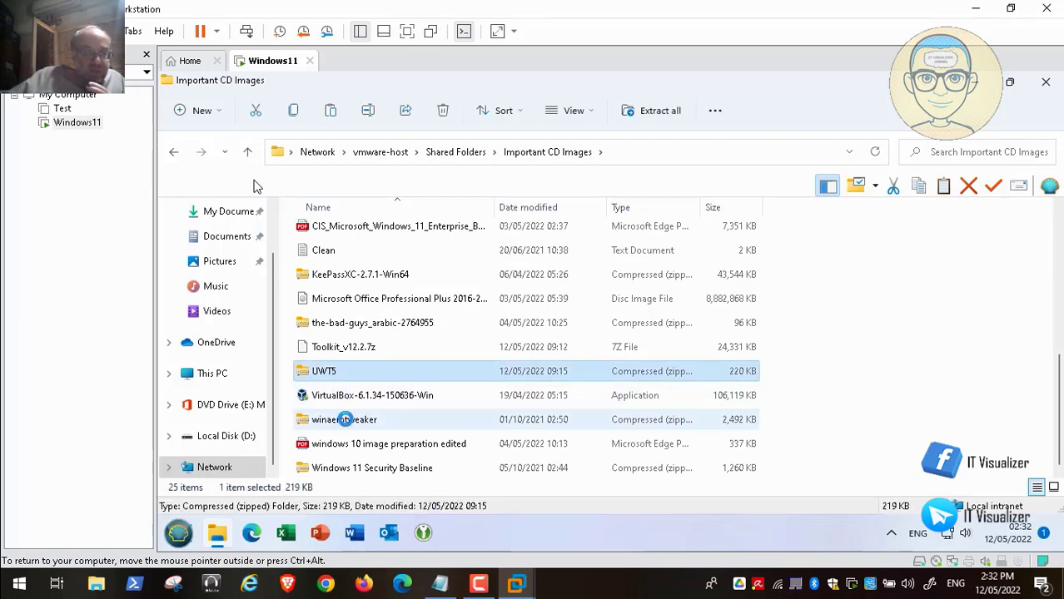
left_click(348, 424, "ctrl")
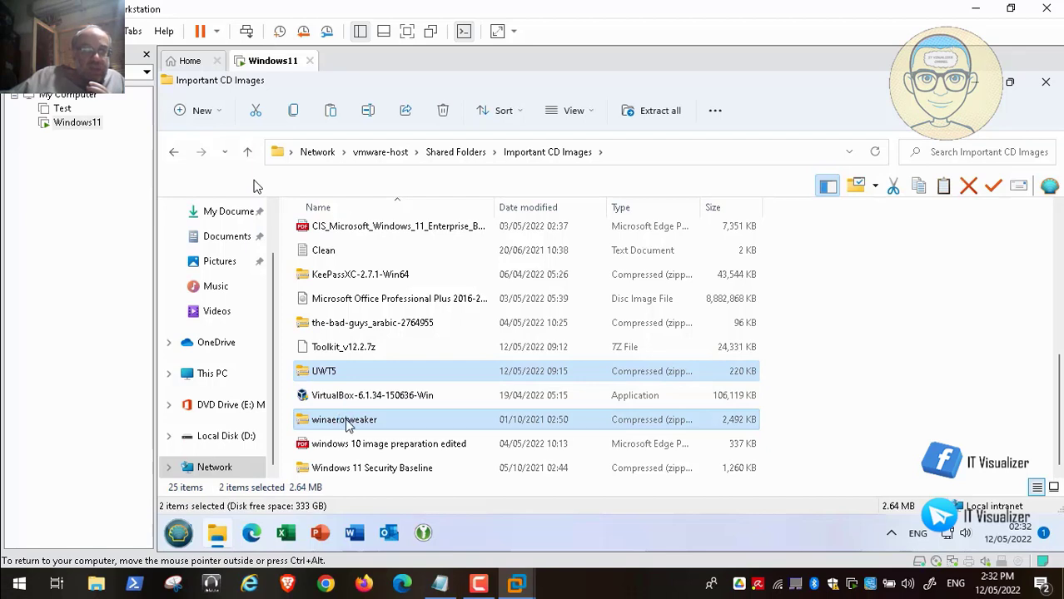
right_click(348, 425)
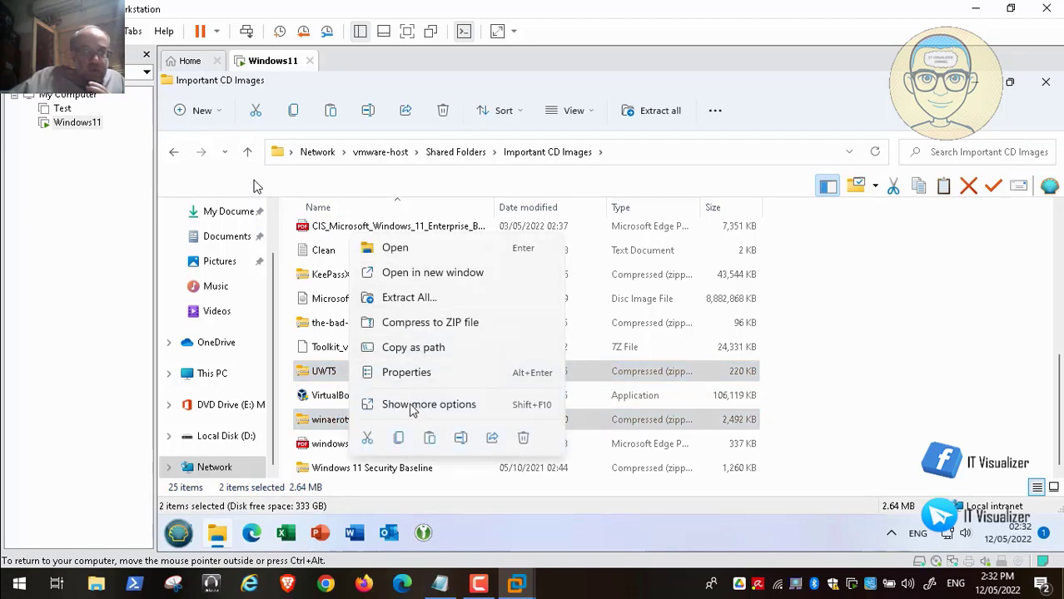
left_click(400, 439)
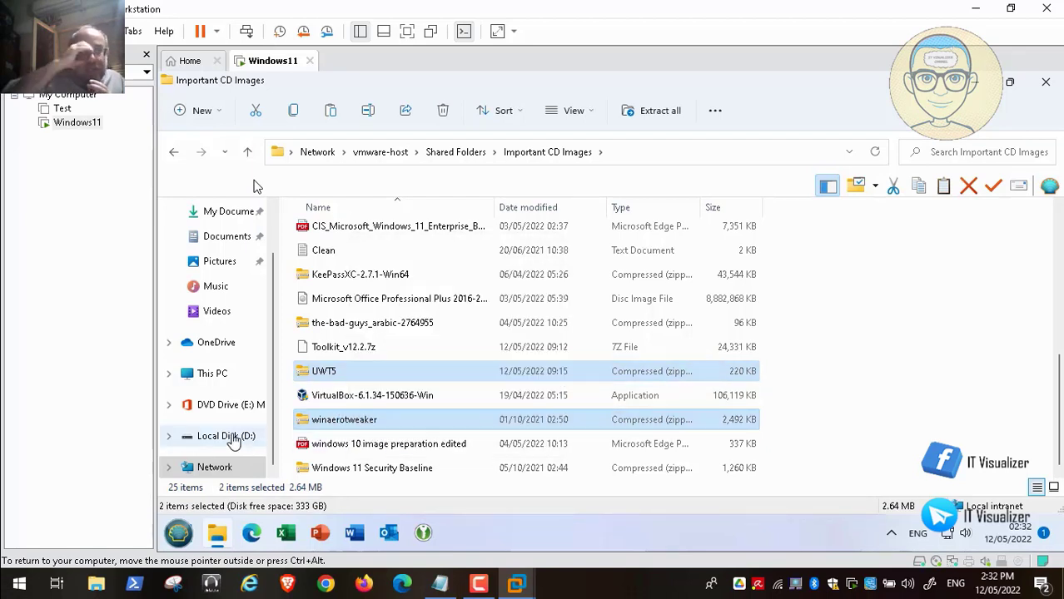
left_click(204, 437)
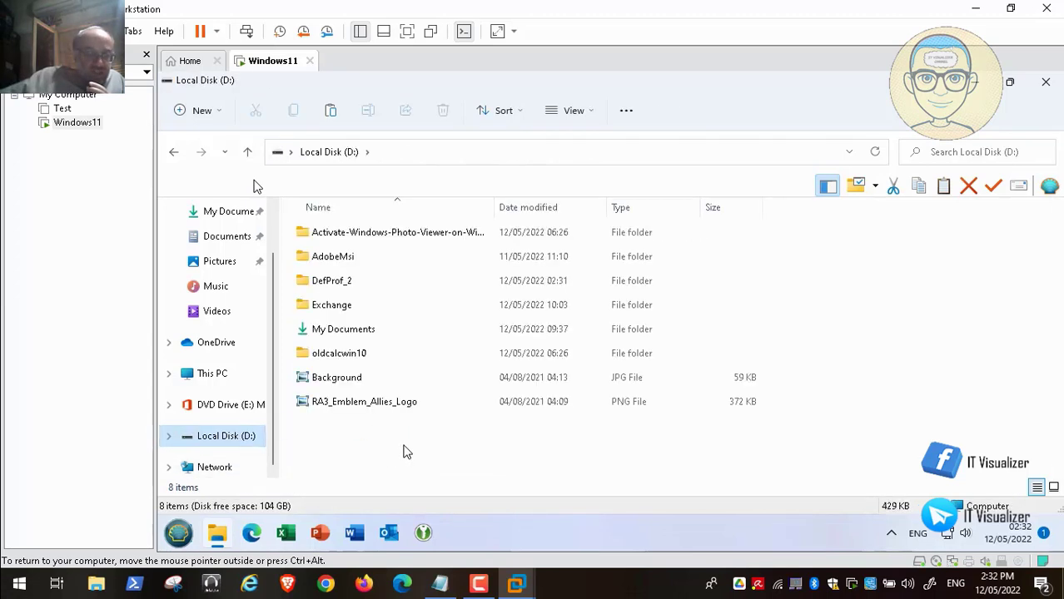
right_click(395, 457)
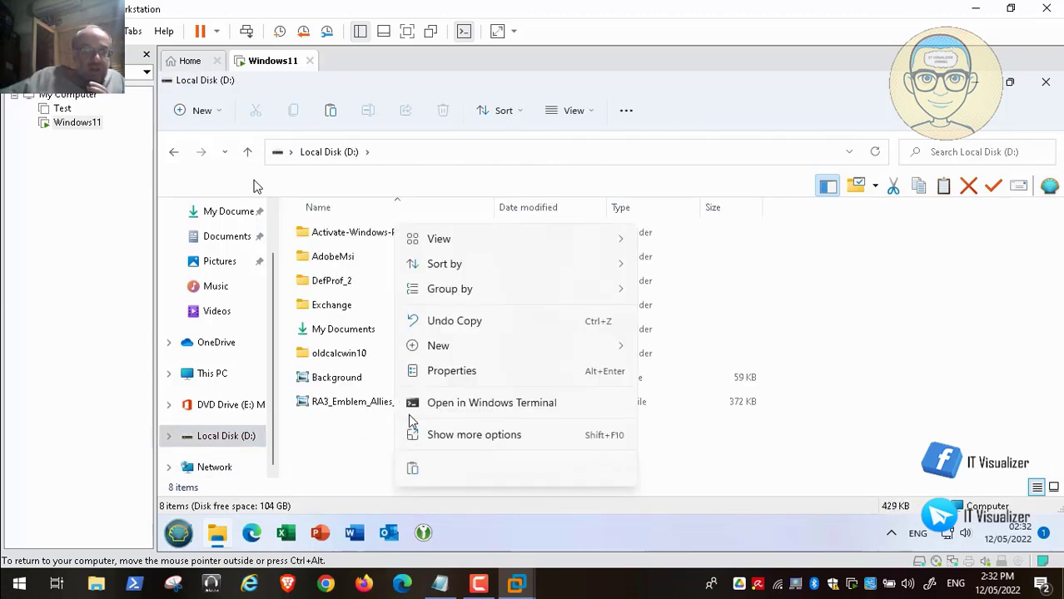
left_click(412, 469)
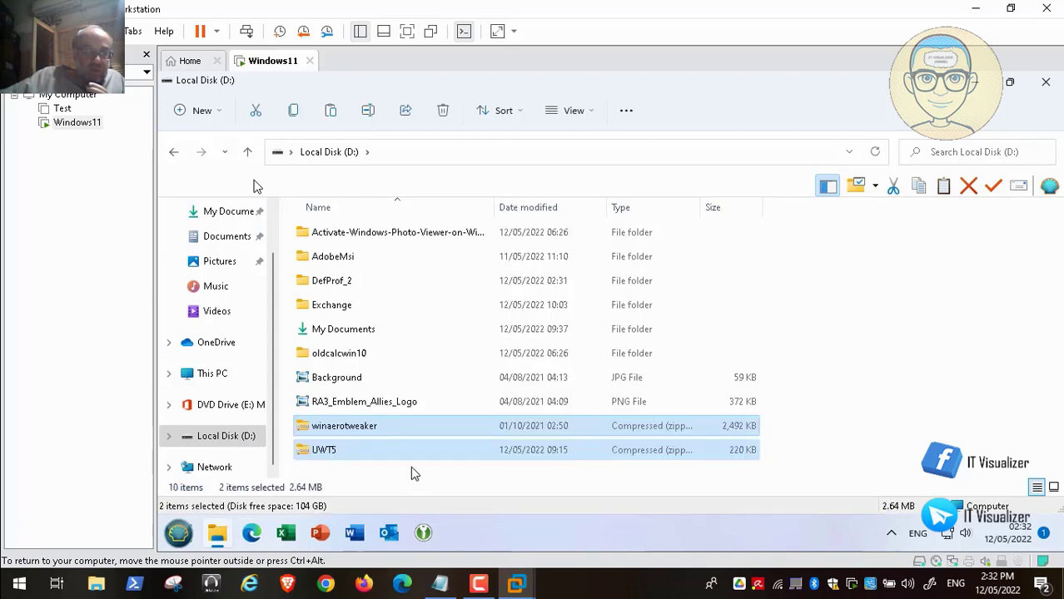
Read DefProf_2's END-USER LICENSE AGREEMENT in Notepad, then close Notepad and File Explorer.
double_click(346, 286)
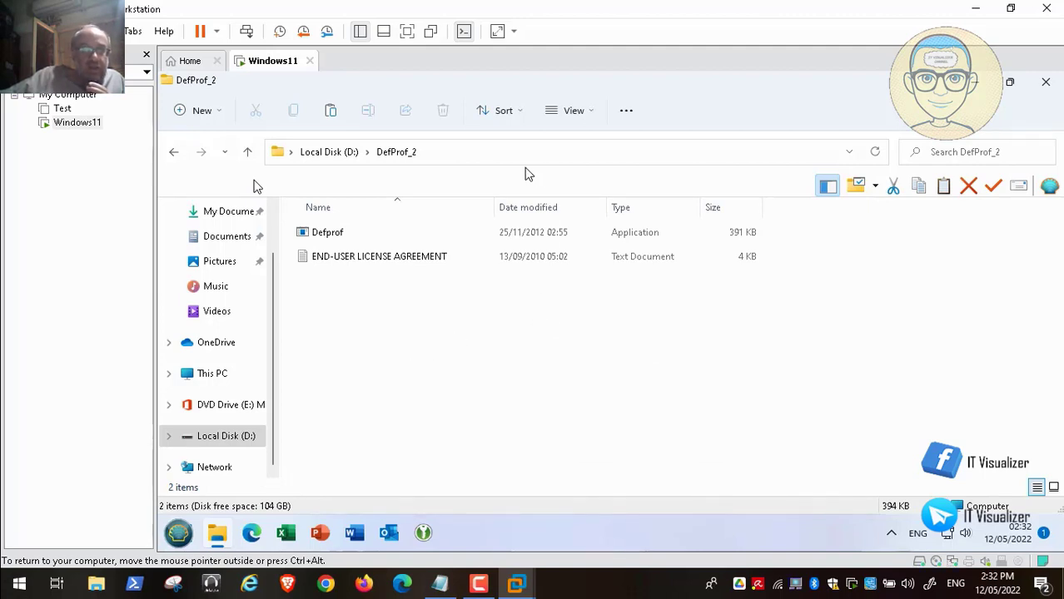
left_click(505, 158)
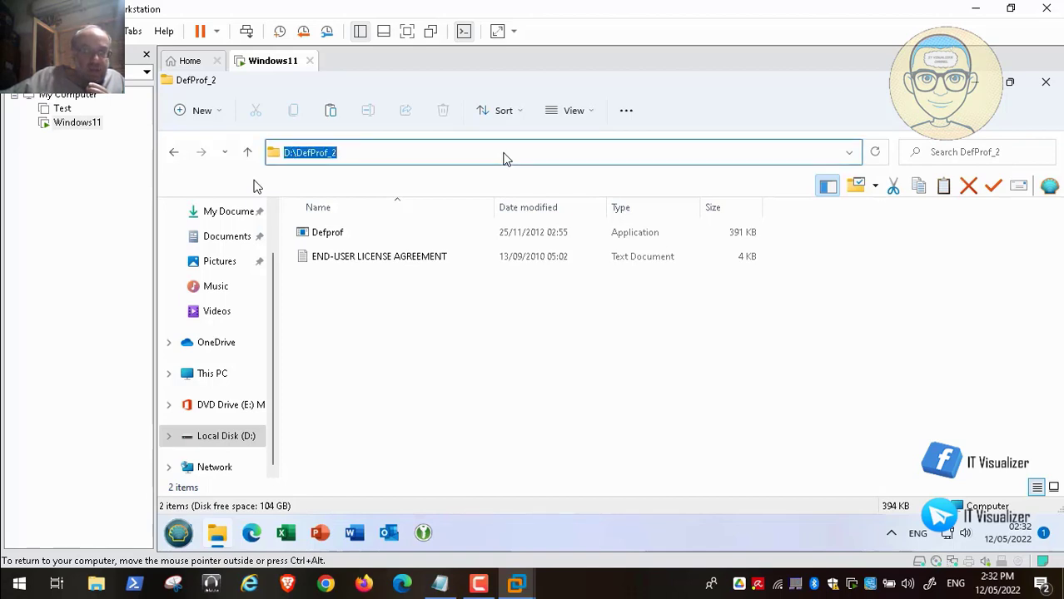
left_click(487, 152)
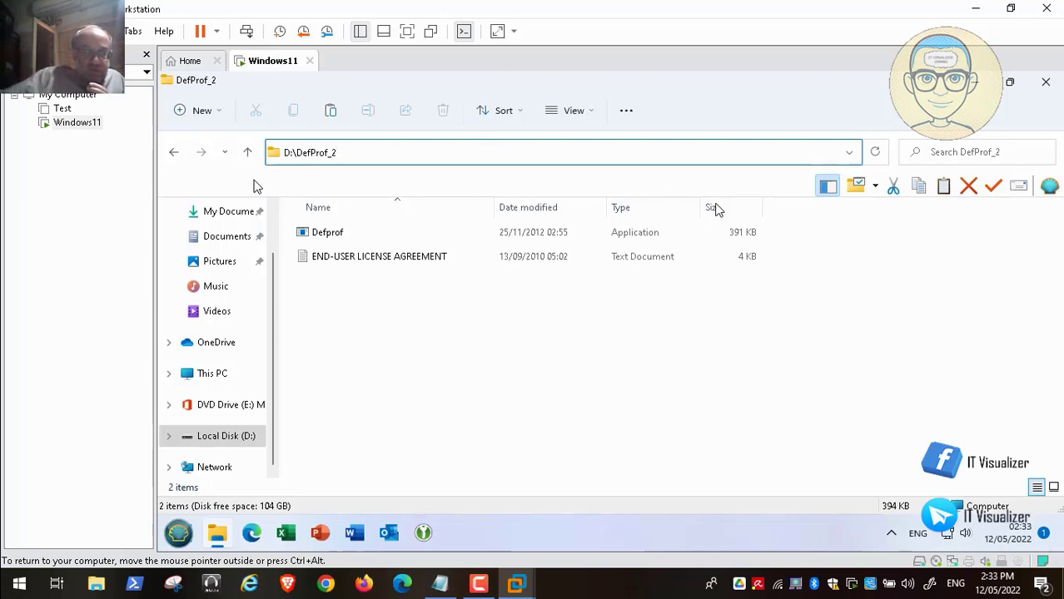
left_click(417, 260)
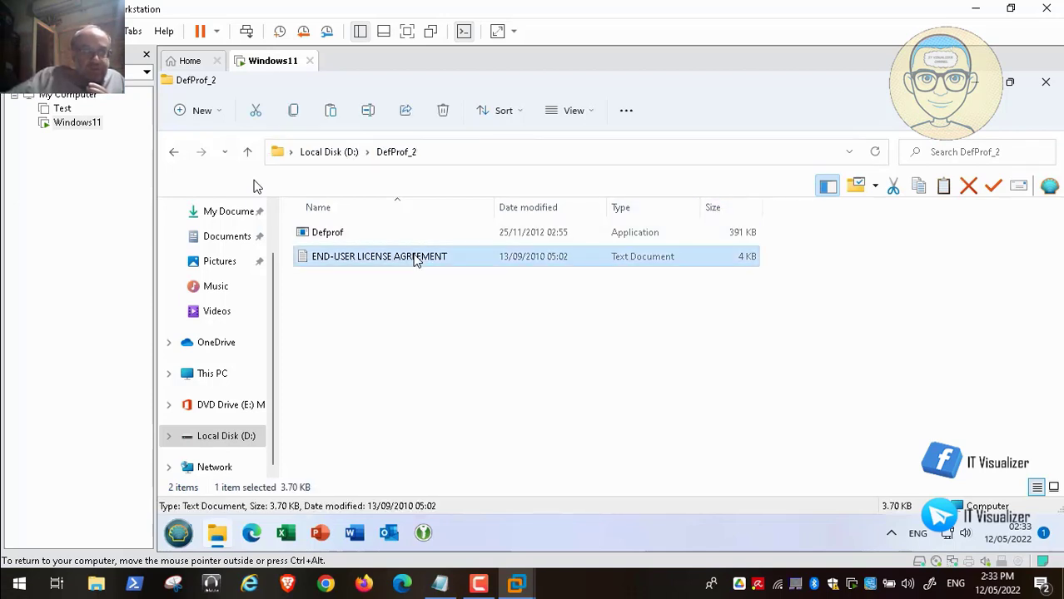
double_click(417, 260)
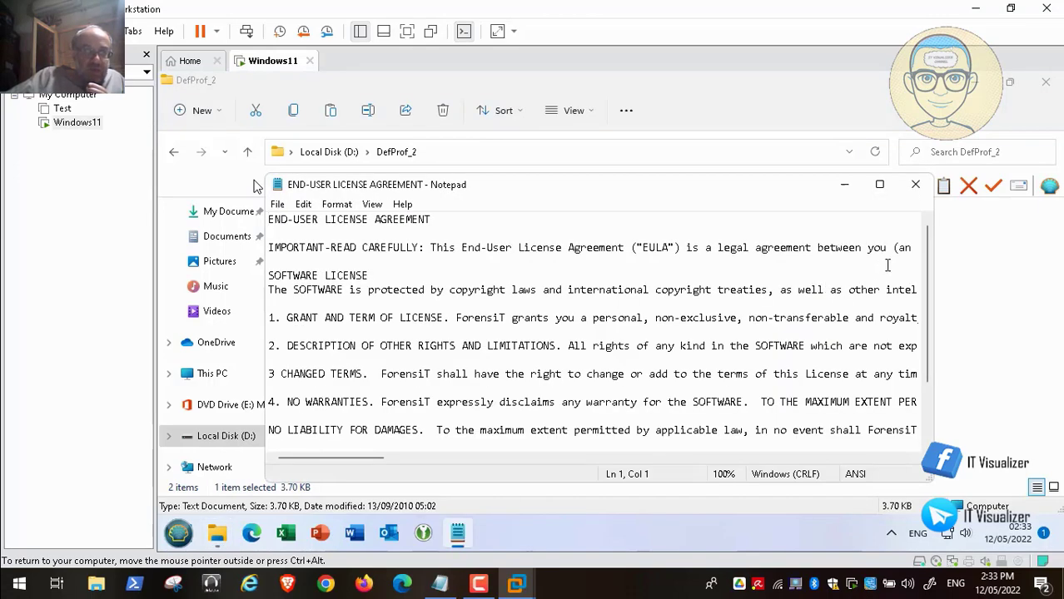
scroll(913, 267, "down", 2)
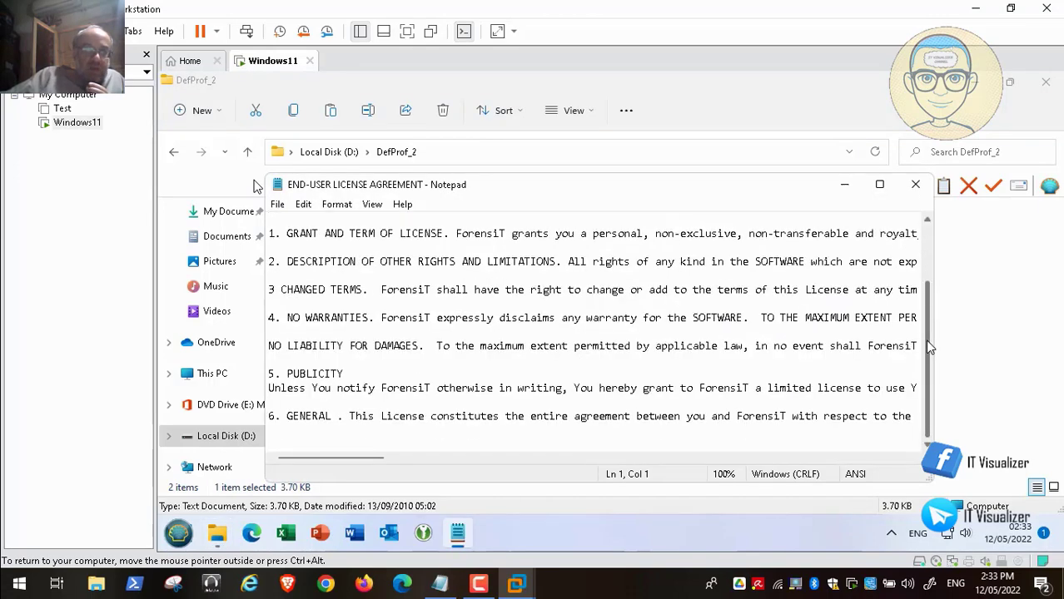
scroll(916, 250, "up", 2)
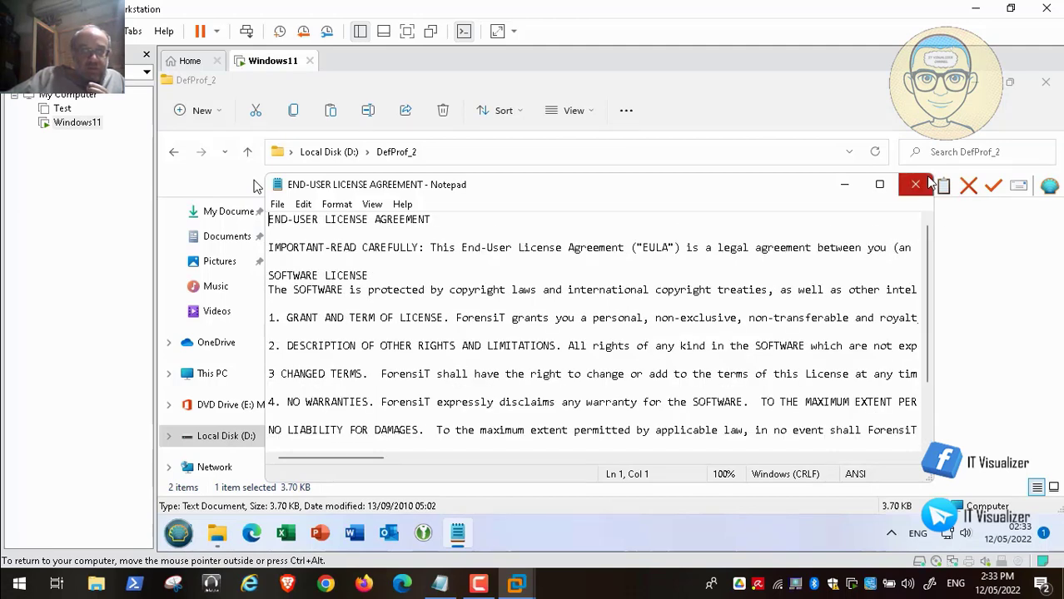
left_click(917, 183)
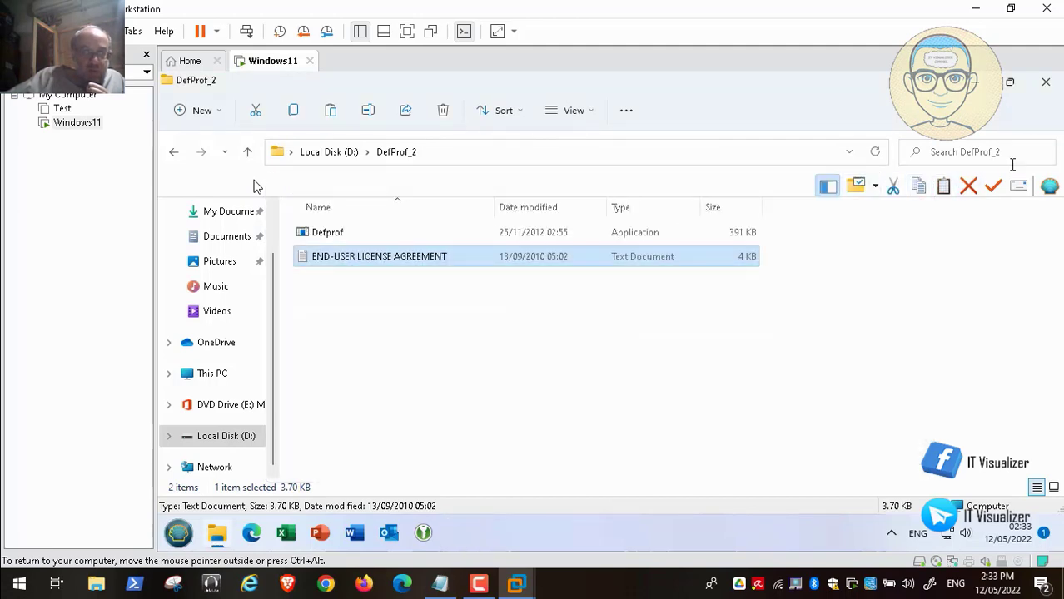
left_click(1045, 85)
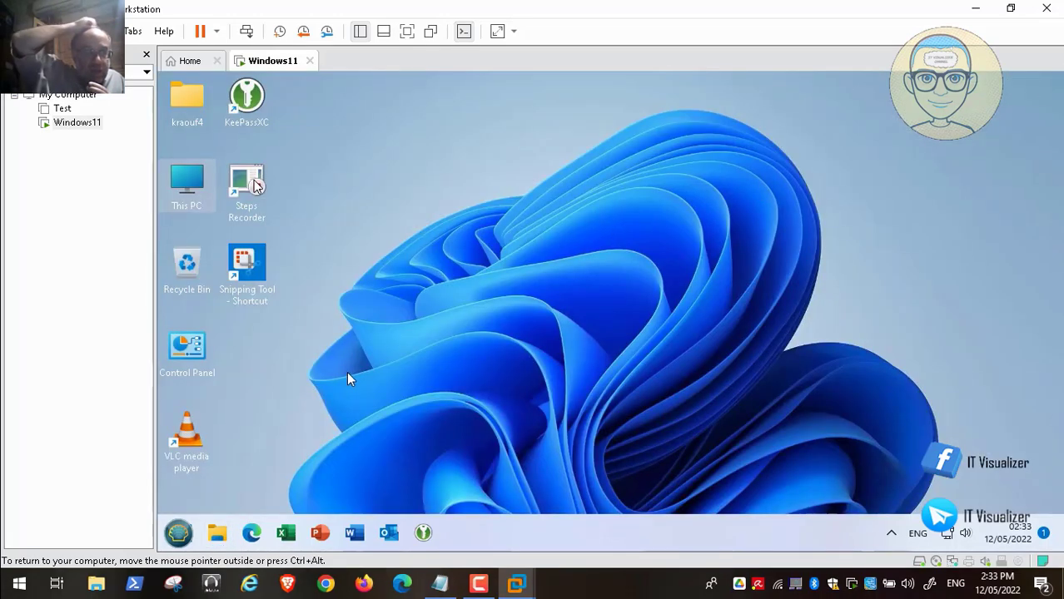
In Computer Management's Local Users, untick 'Account is disabled' for Administrator and apply.
right_click(192, 176)
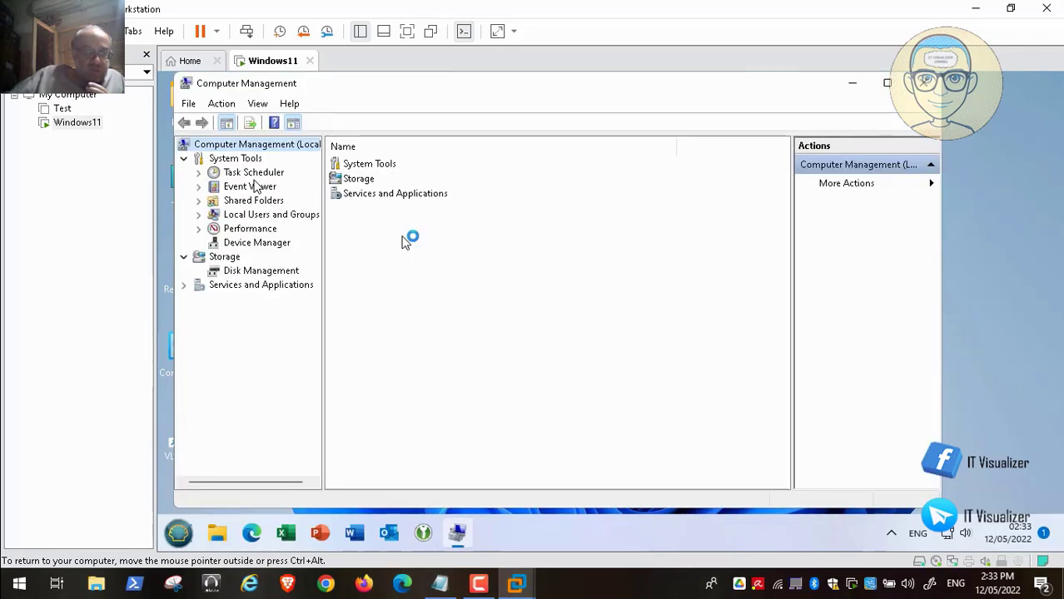
left_click(199, 214)
left_click(249, 228)
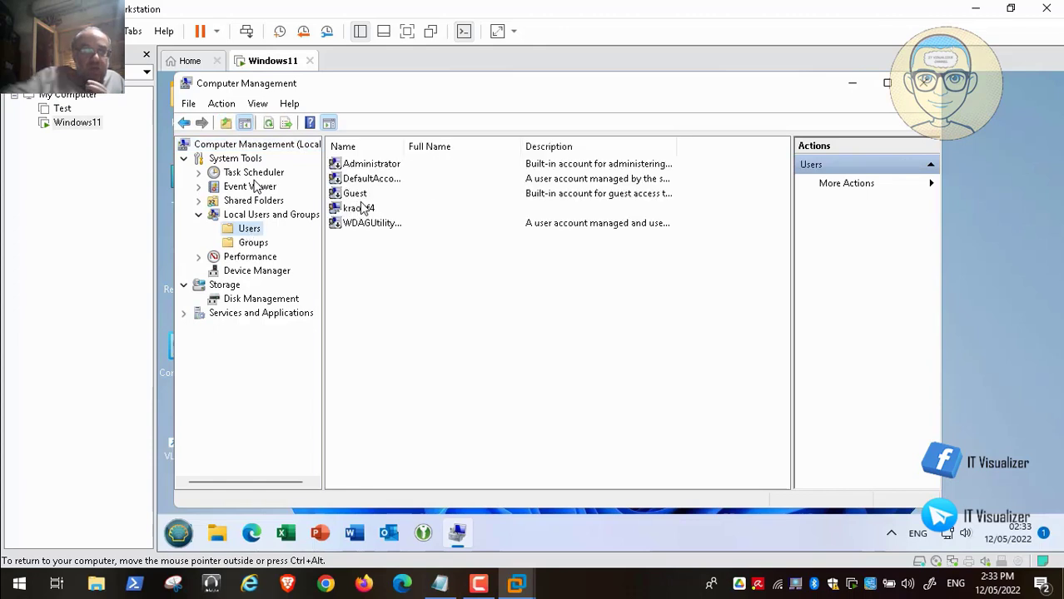
left_click(381, 166)
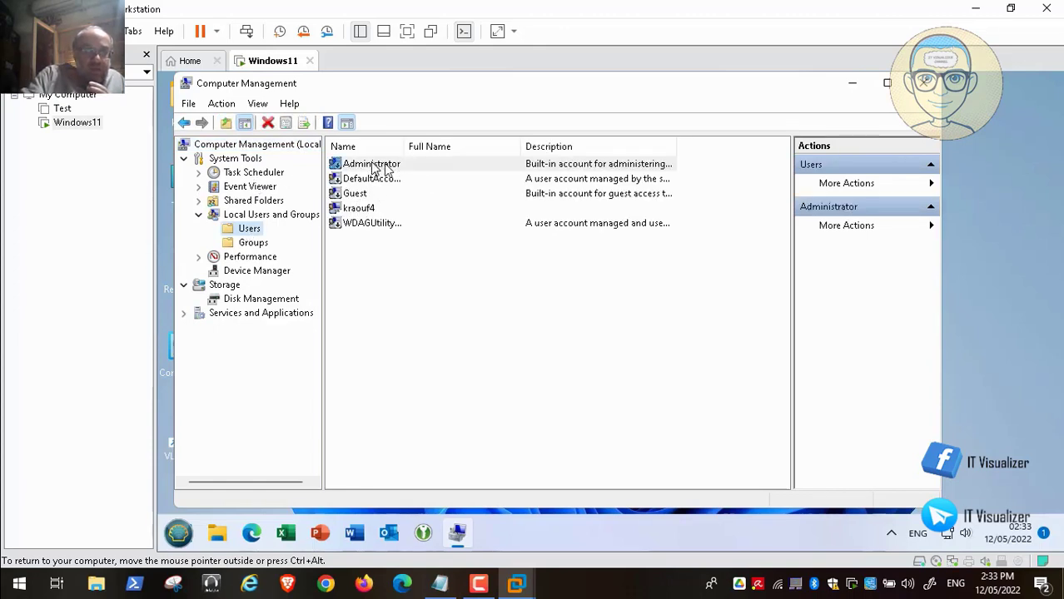
right_click(372, 165)
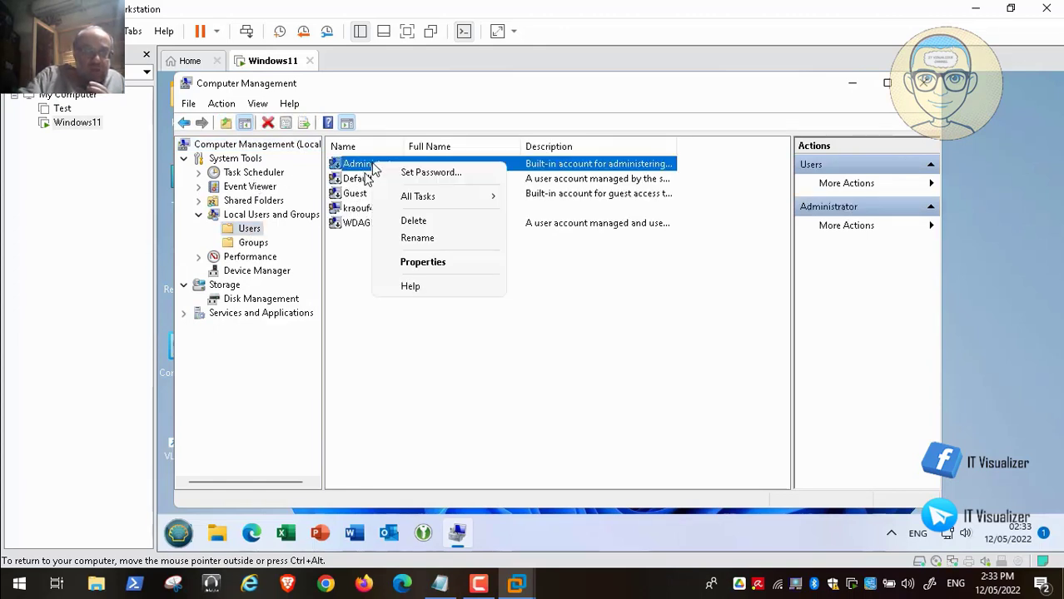
left_click(423, 261)
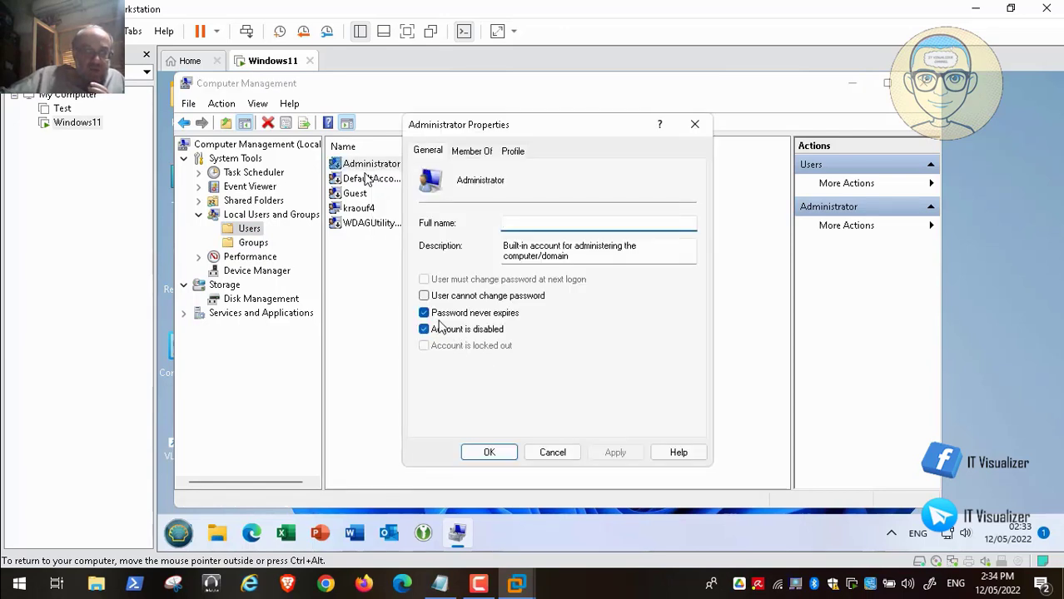
left_click(424, 330)
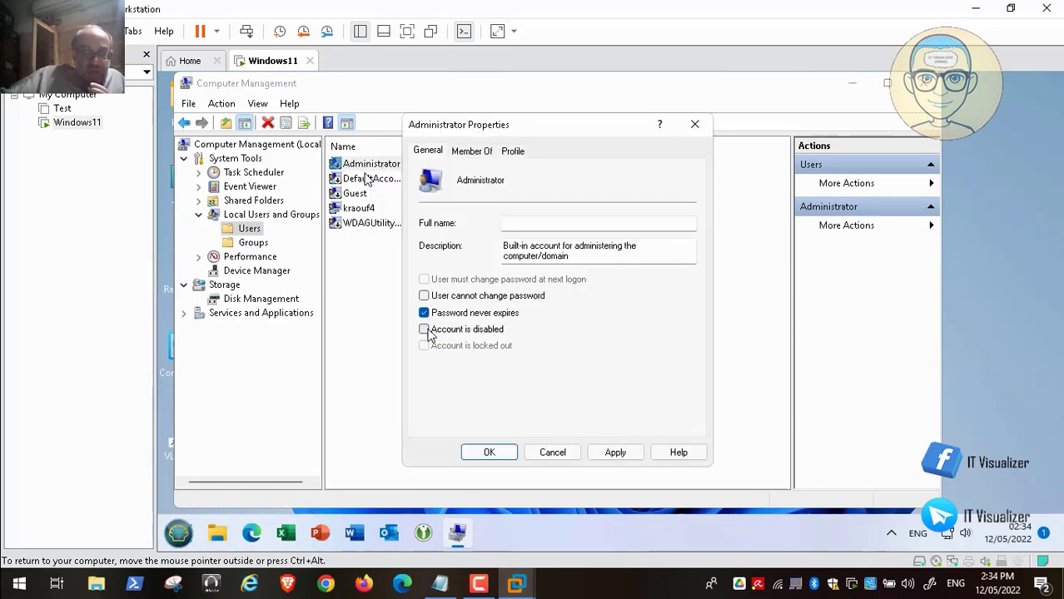
left_click(616, 453)
left_click(498, 455)
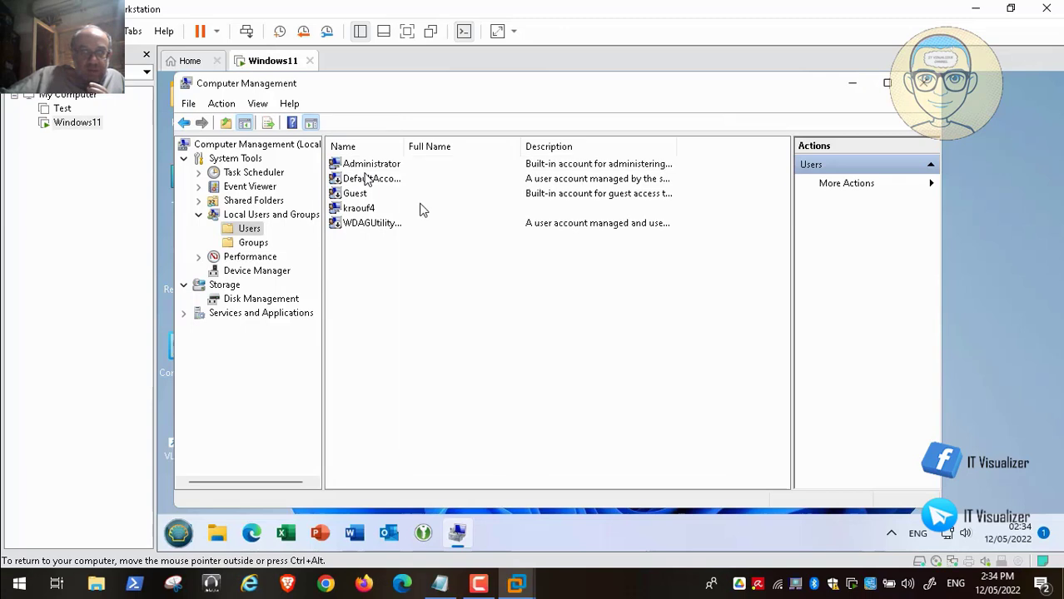
right_click(377, 168)
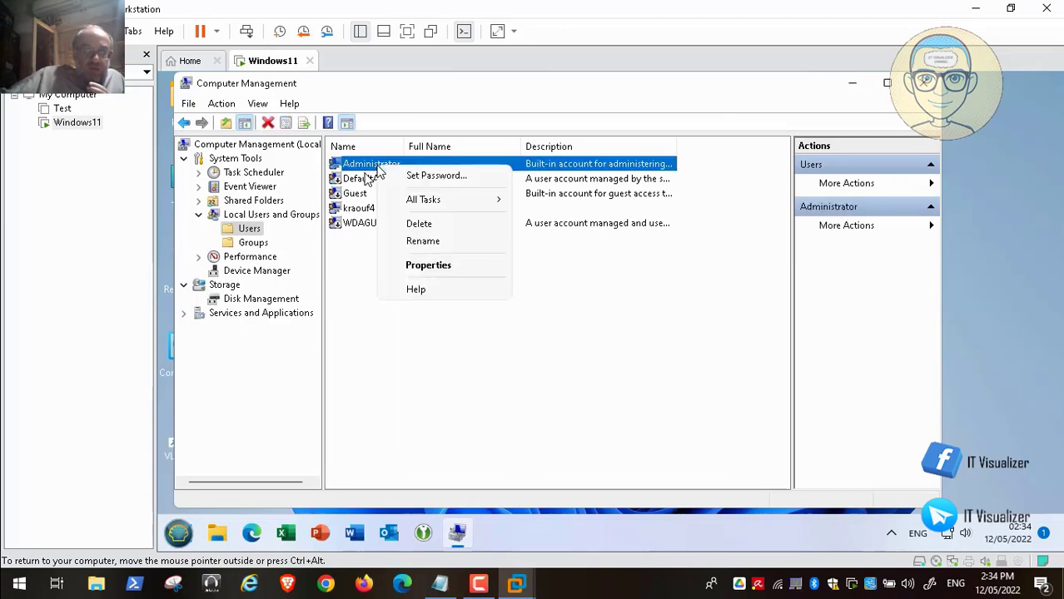
Rename the built-in Administrator account to a new custom user name.
left_click(423, 241)
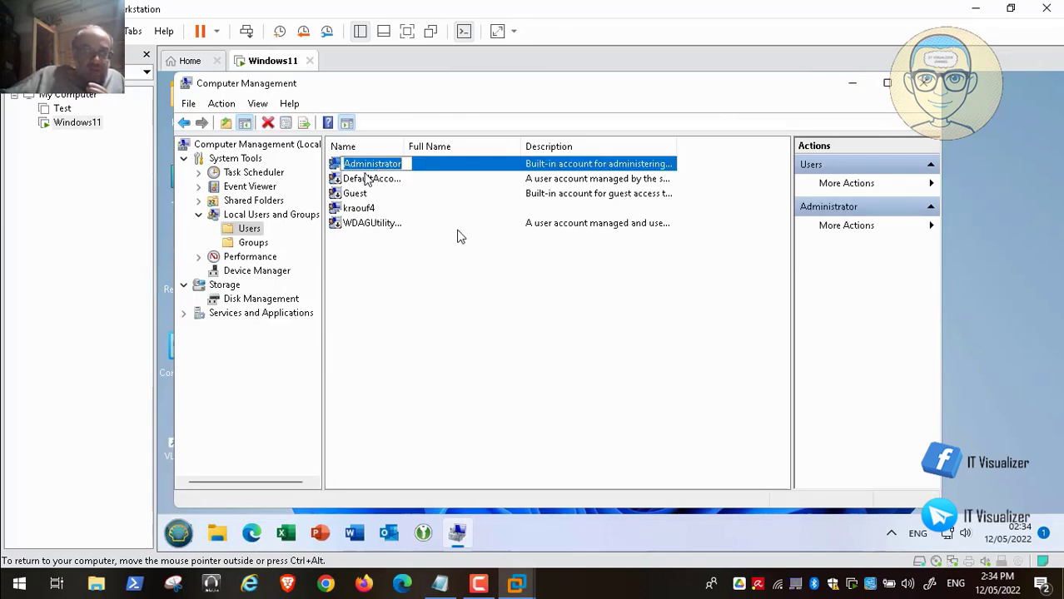
key("BackSpace")
type("kraouf1")
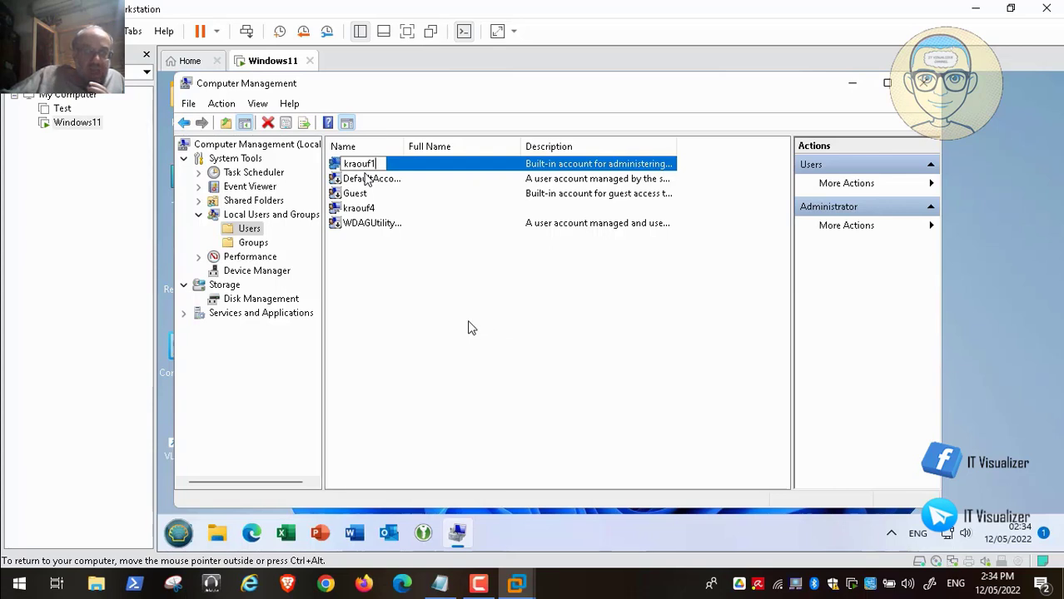
key("Return")
Review the renamed account's Properties and close them without changes.
double_click(367, 166)
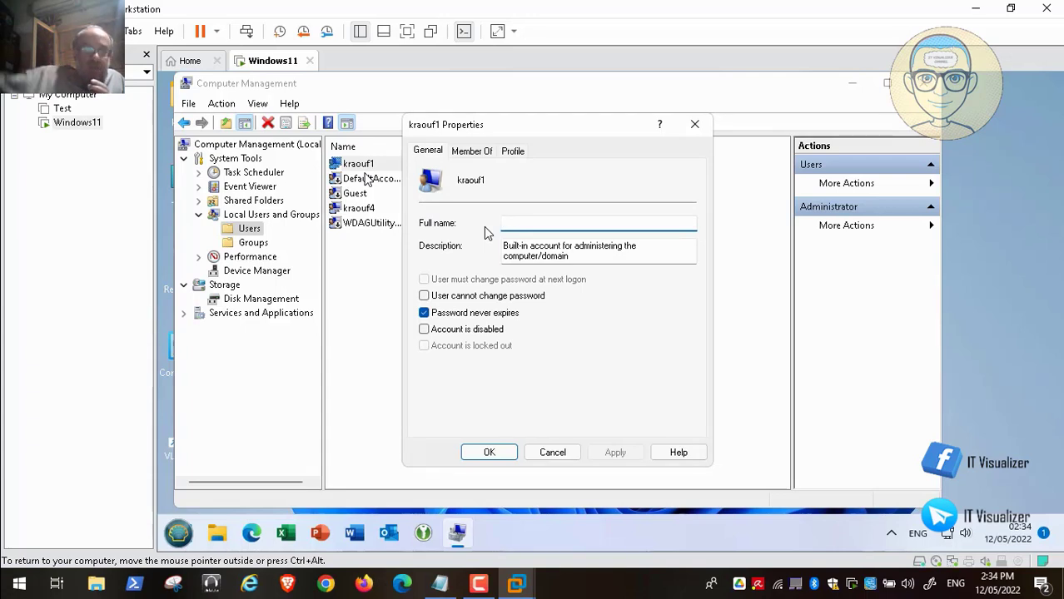
left_click(552, 452)
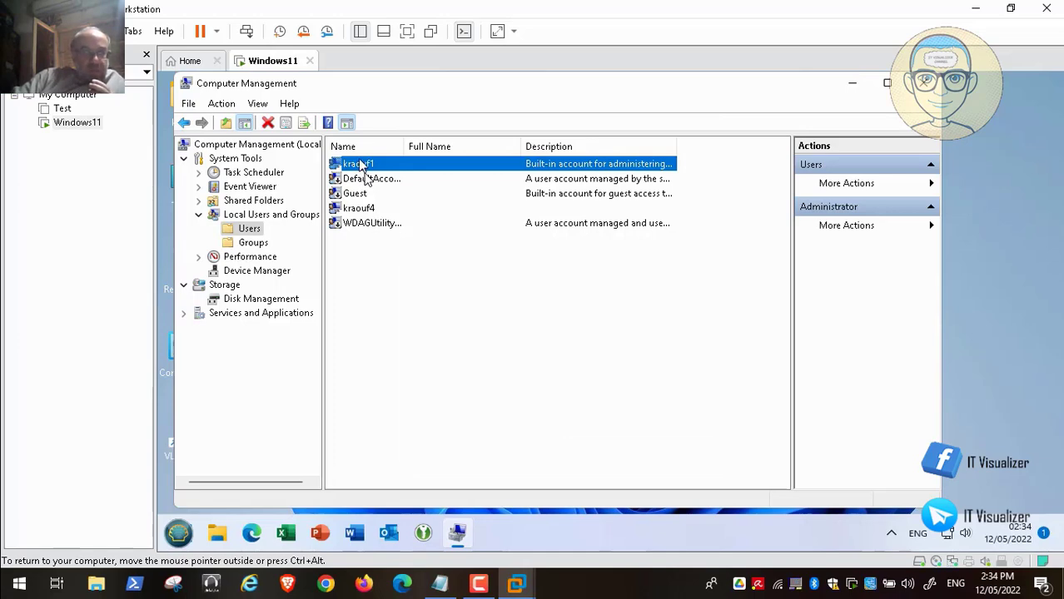
right_click(360, 163)
Set a new password on the renamed administrator account, then close Computer Management.
left_click(391, 169)
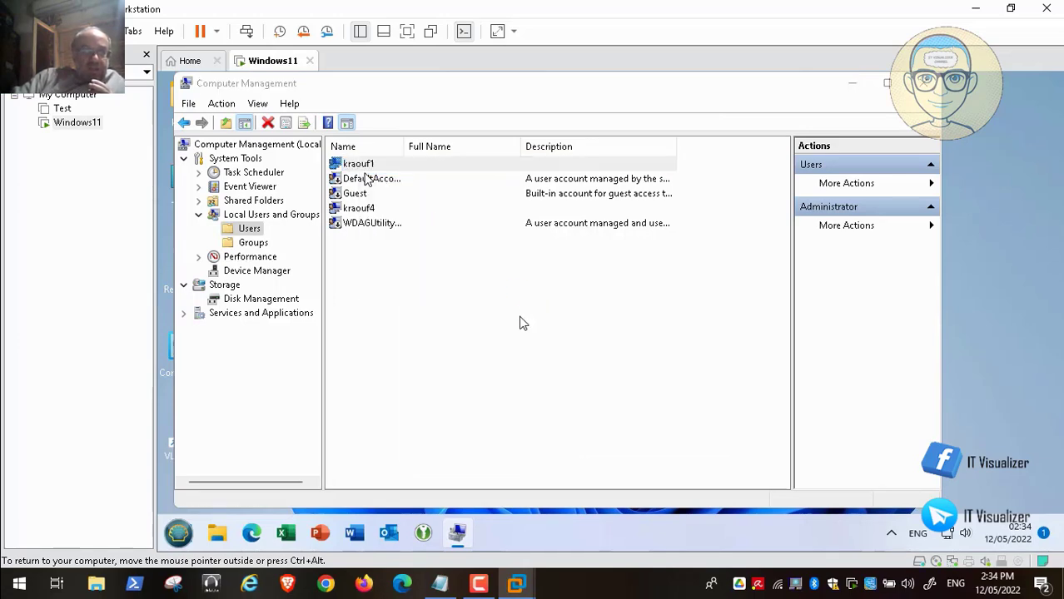
left_click(499, 376)
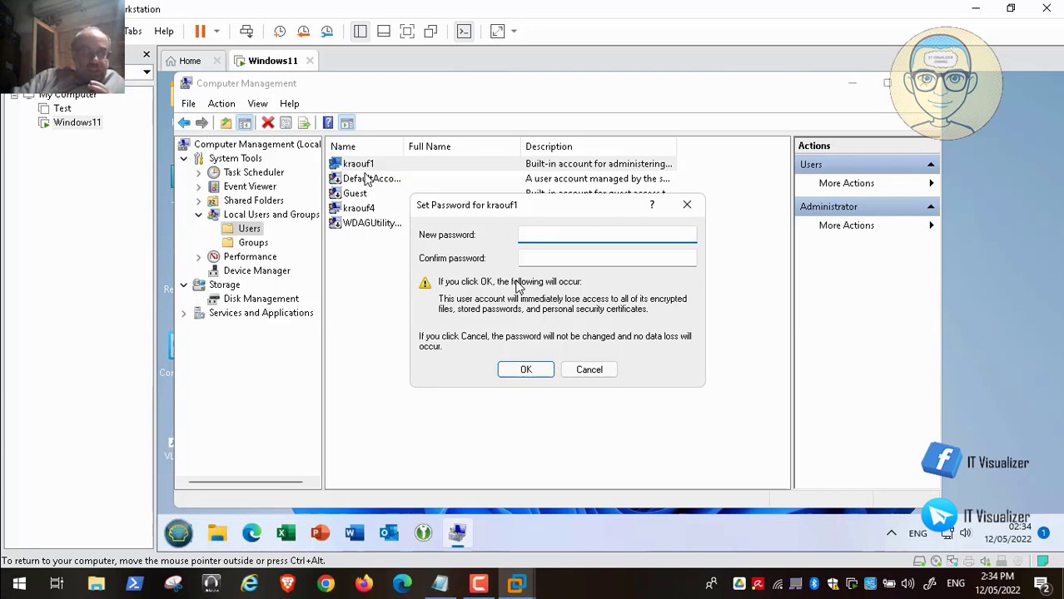
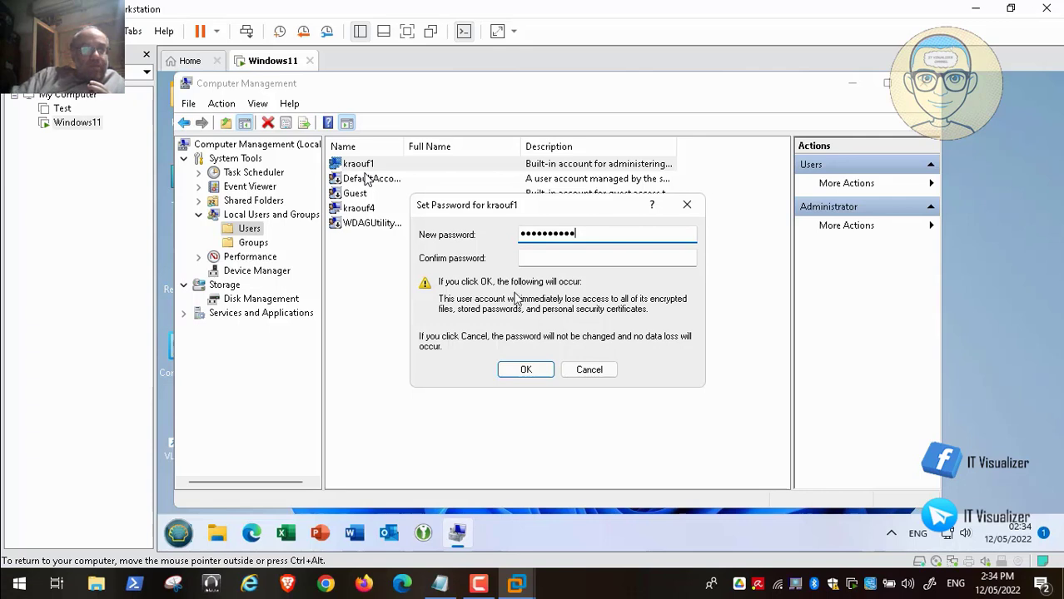
left_click(542, 261)
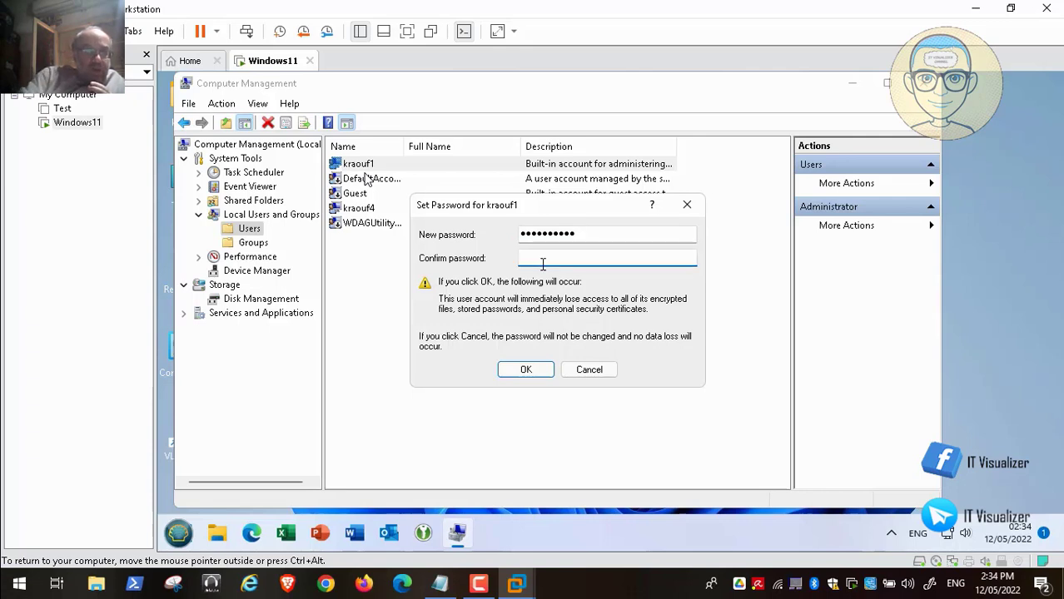
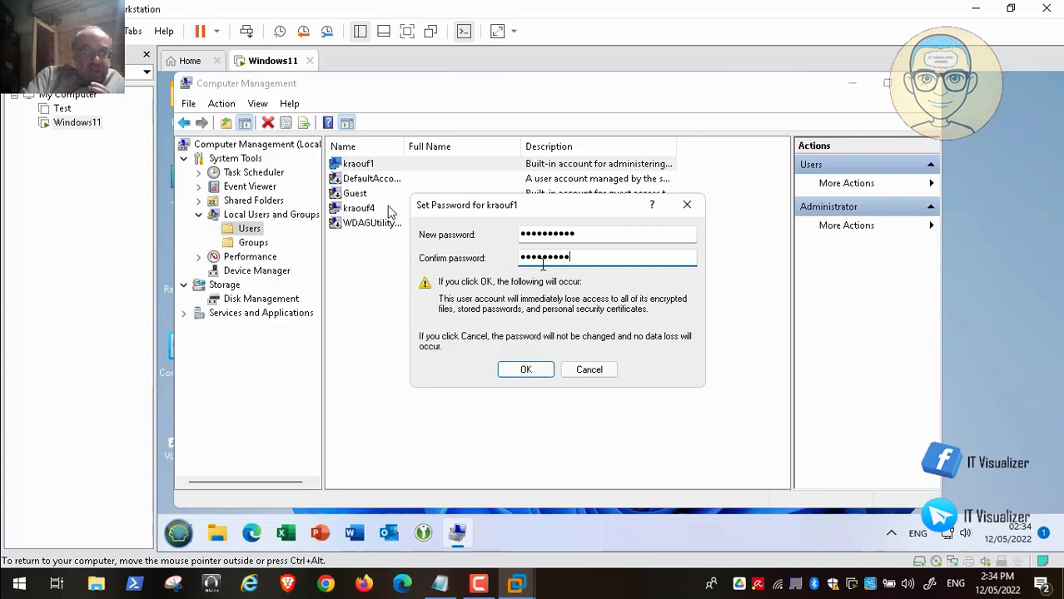
left_click(527, 372)
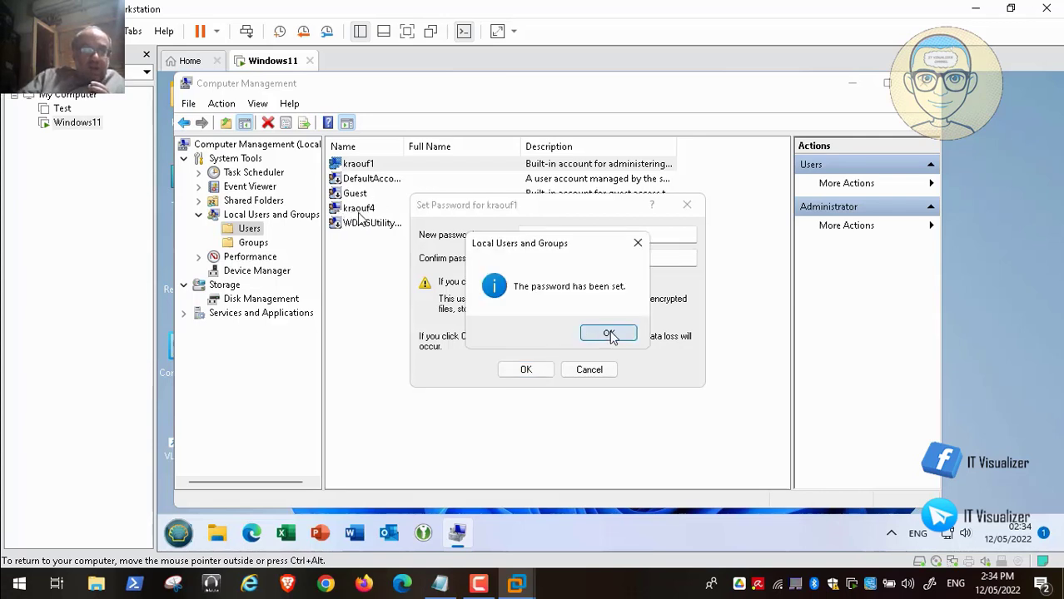
left_click(608, 336)
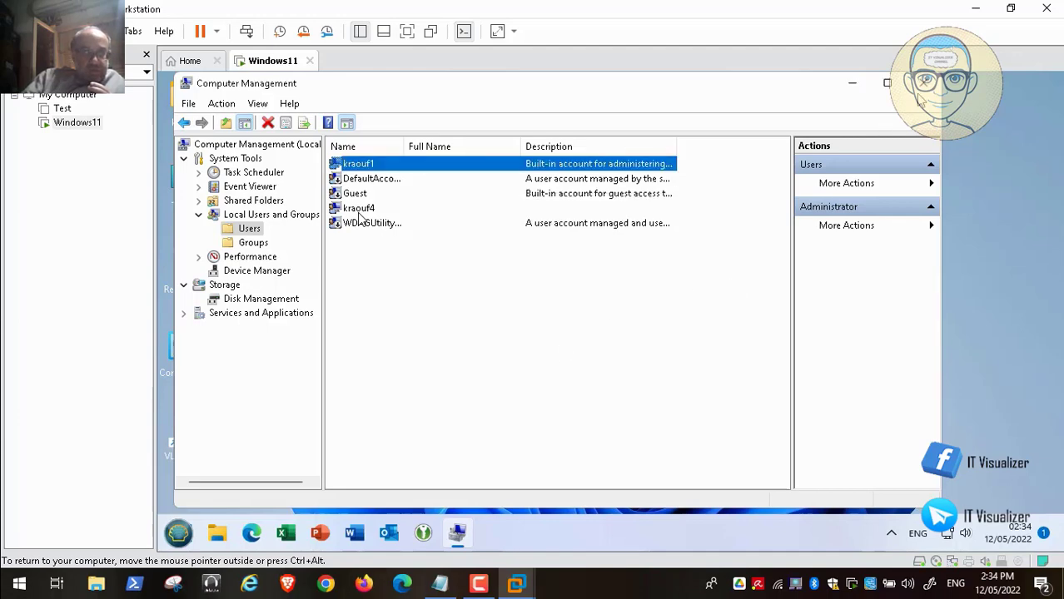
key("alt+F4")
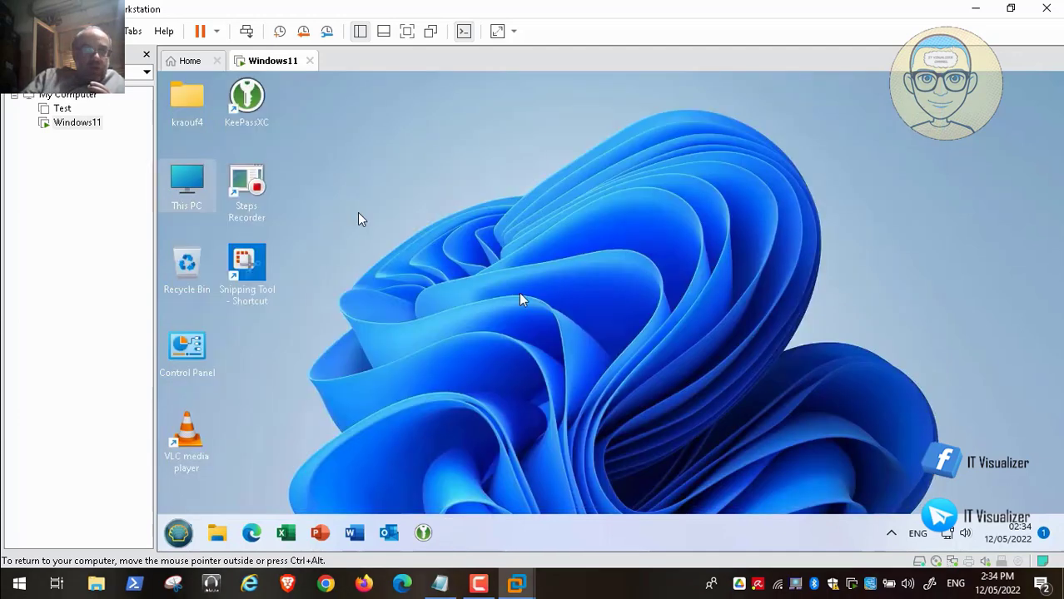
Sign out of the current user from the guest's Start menu.
left_click(178, 534)
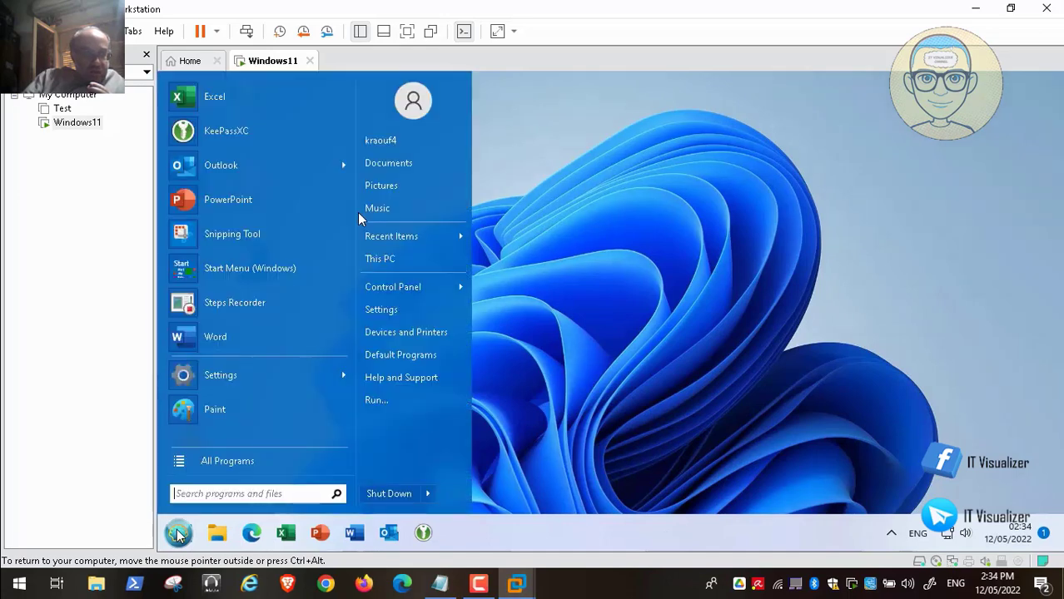
mouse_move(436, 495)
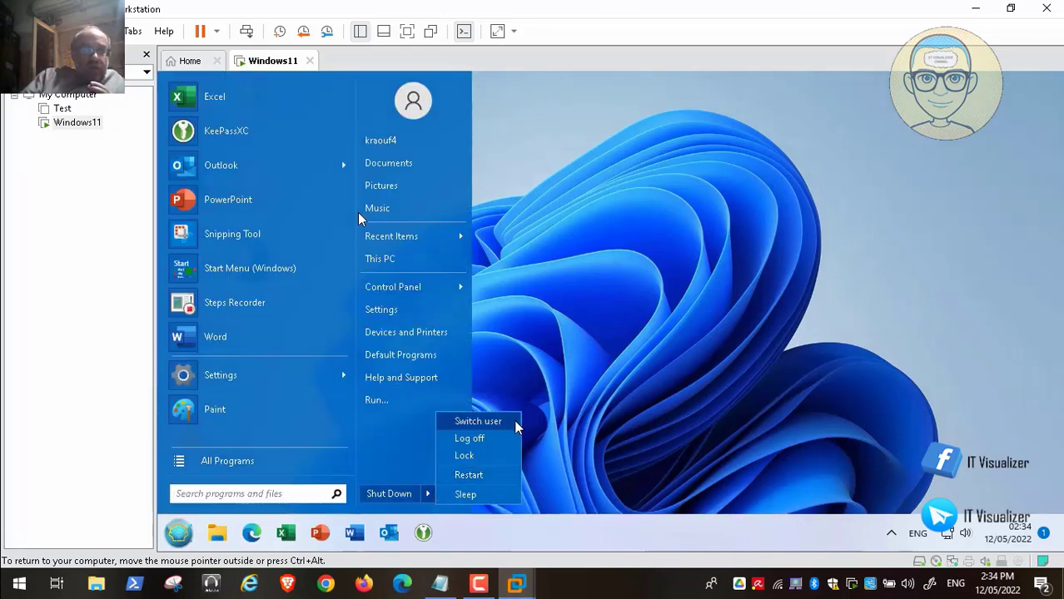
left_click(495, 443)
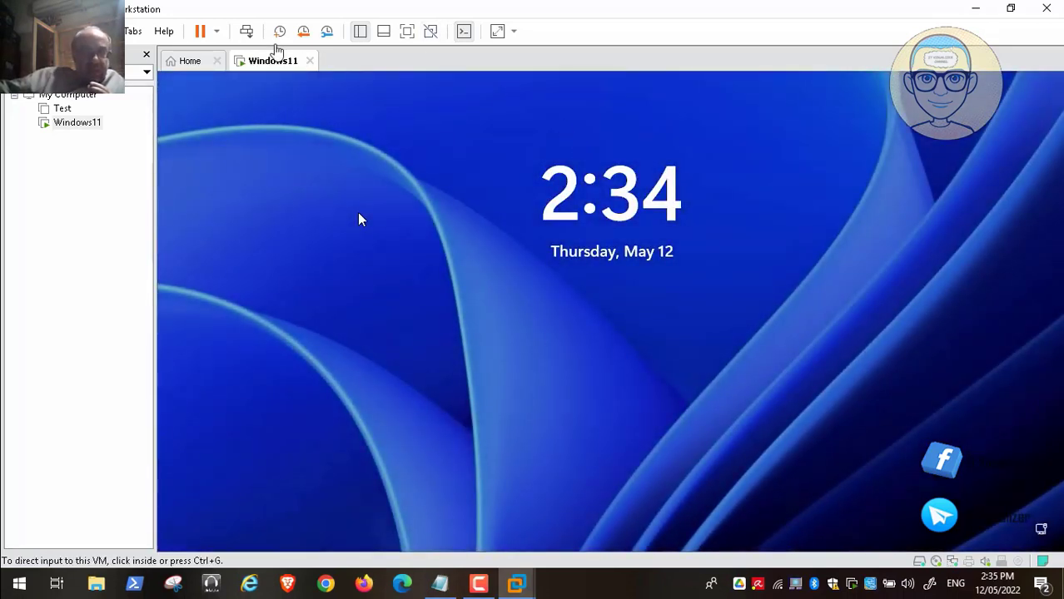
Sign in to the renamed administrator account with its new password.
left_click(246, 31)
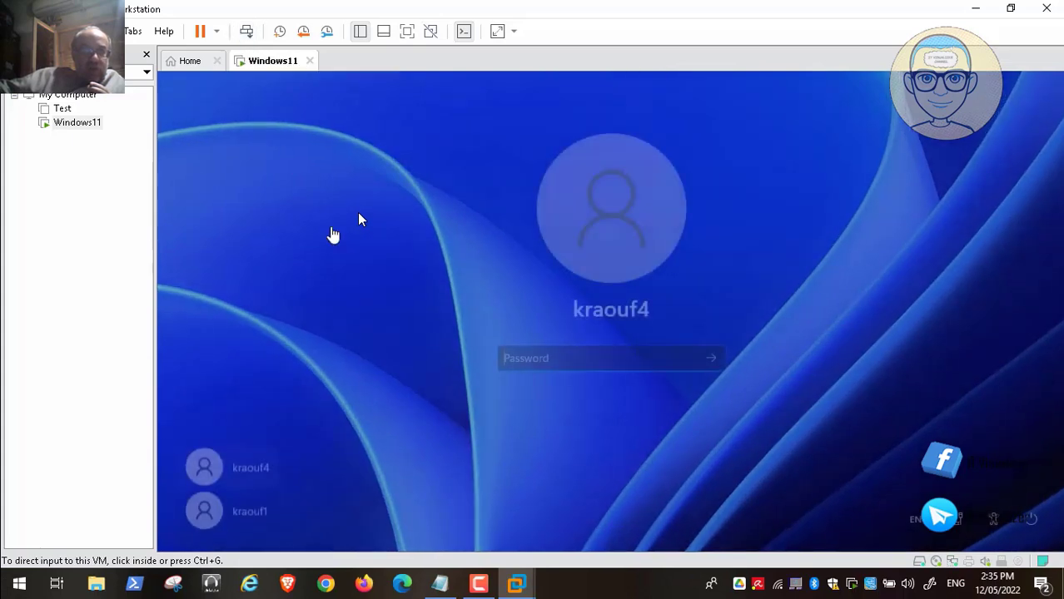
left_click(358, 219)
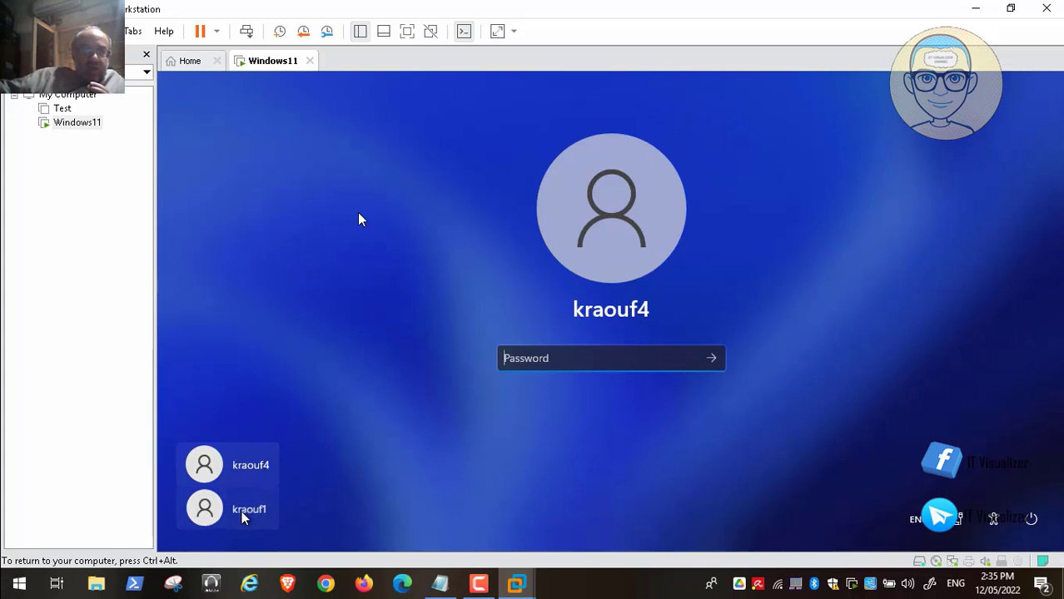
left_click(243, 511)
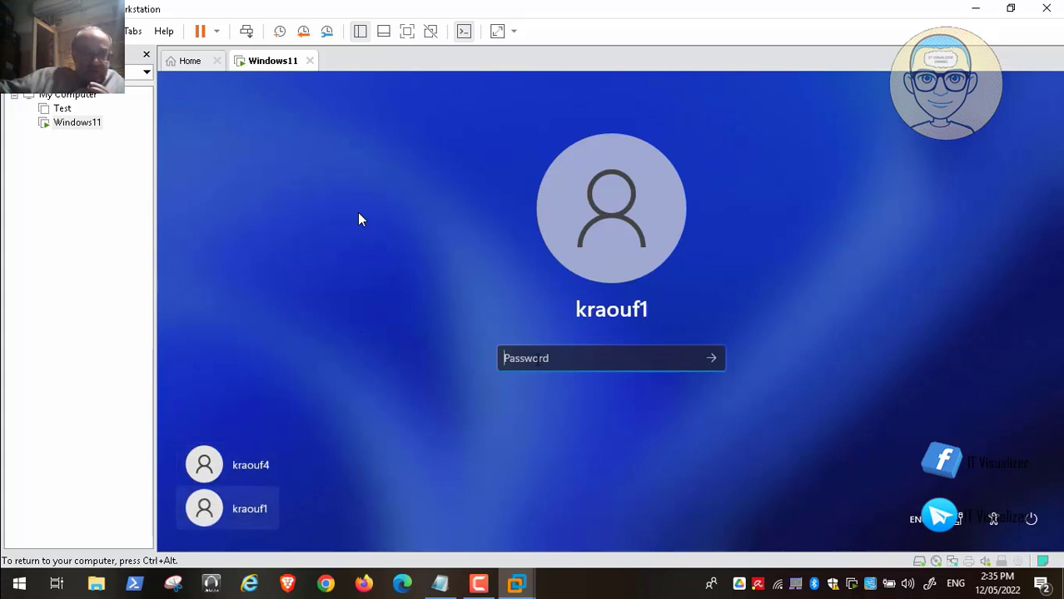
type("•")
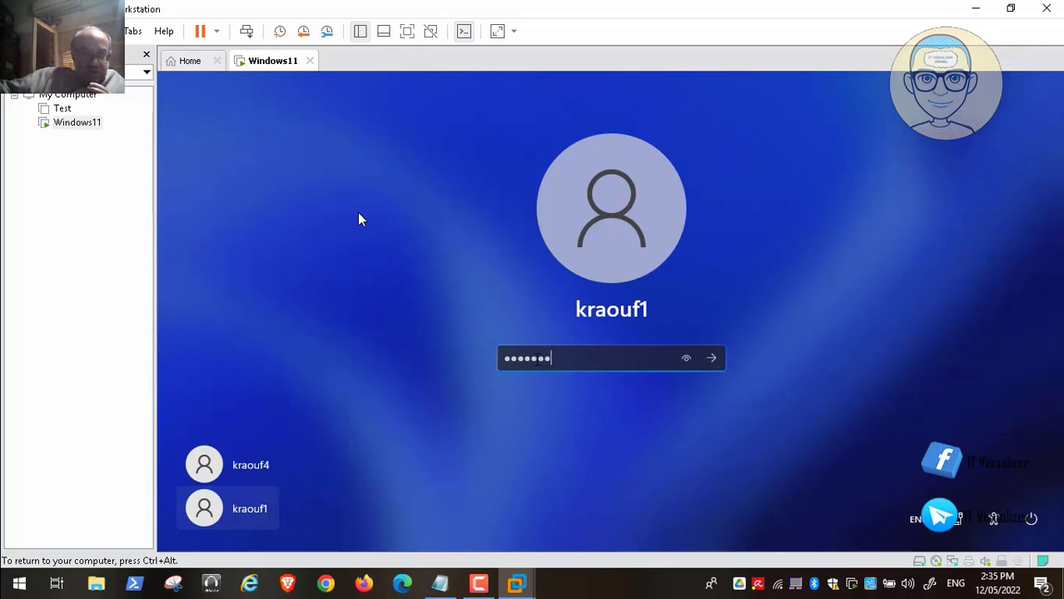
key("Return")
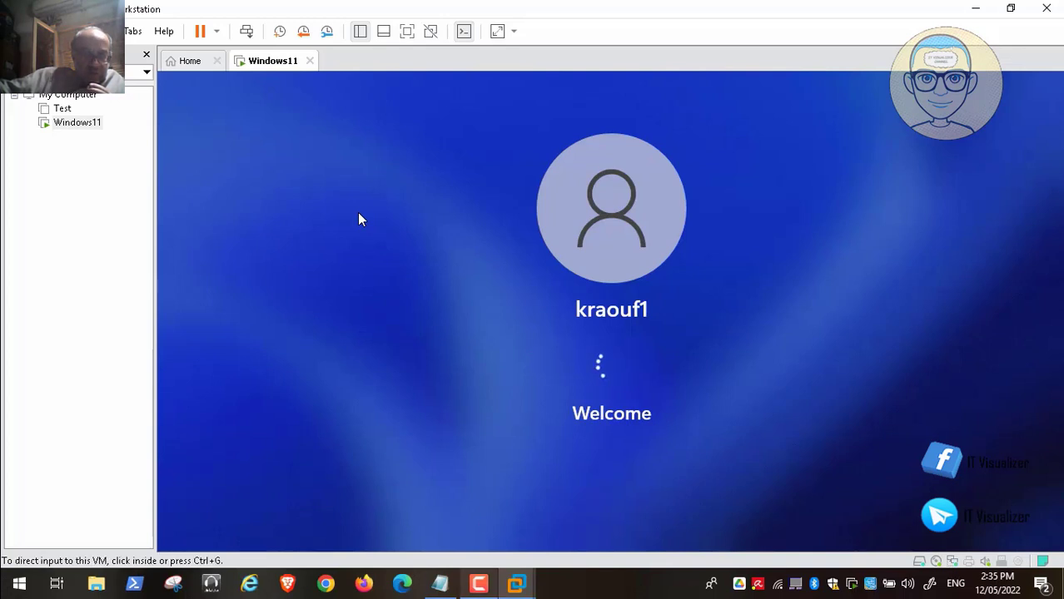
Turn off location, Inking & typing, Tailored experiences and Advertising ID, then accept.
left_click(478, 584)
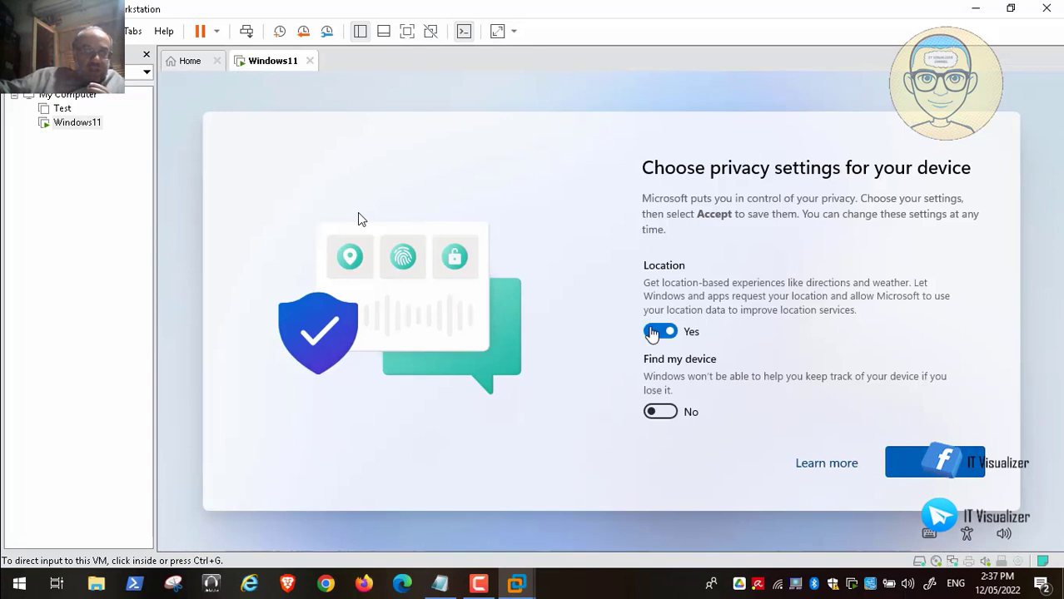
left_click(660, 332)
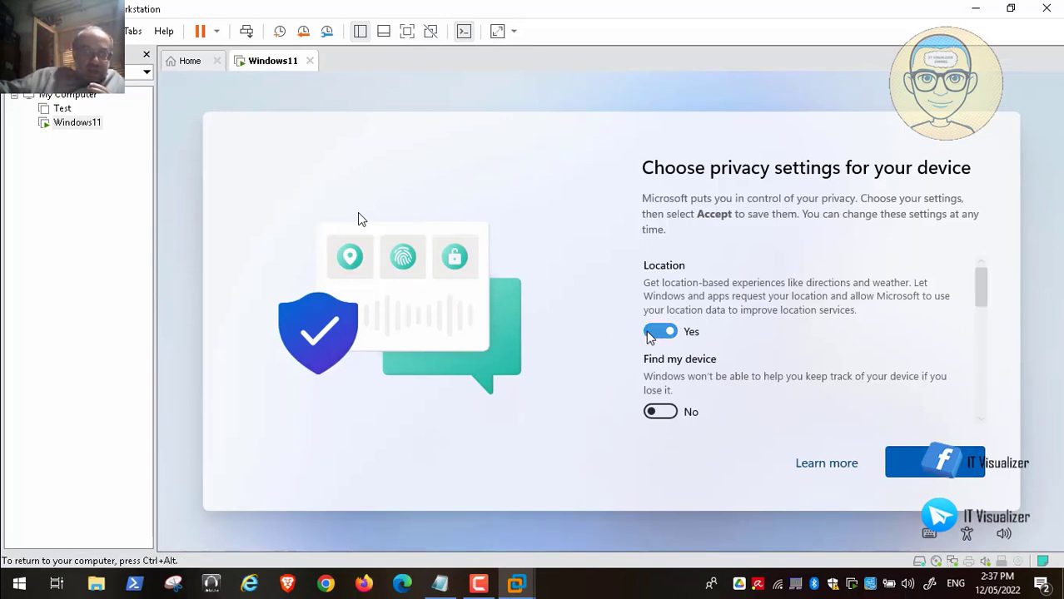
mouse_move(981, 300)
left_mouse_down()
mouse_move(980, 385)
mouse_move(978, 368)
left_mouse_up()
scroll(710, 325, "up", 2)
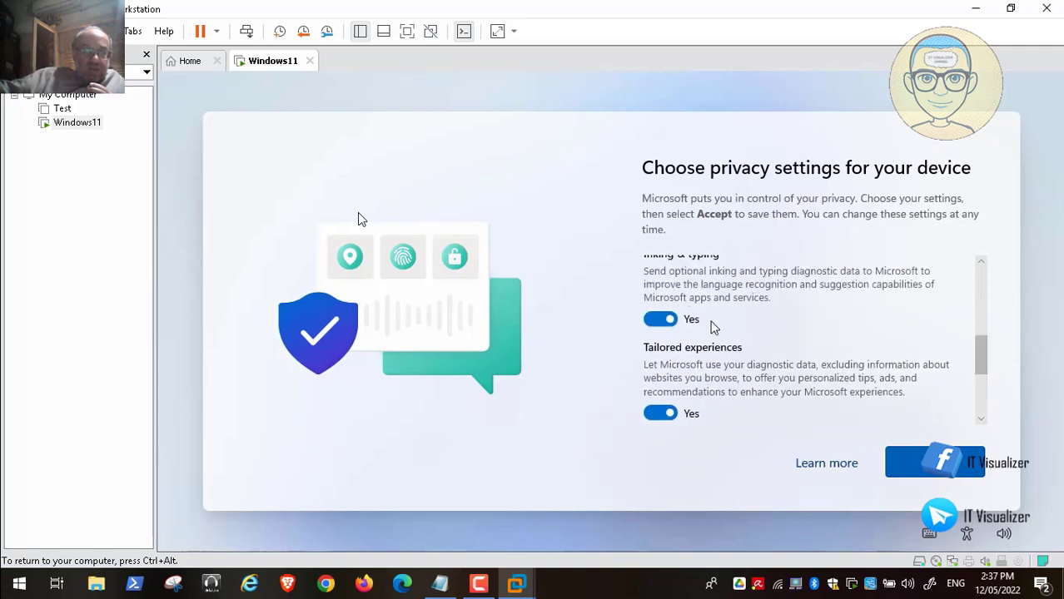
left_click(657, 321)
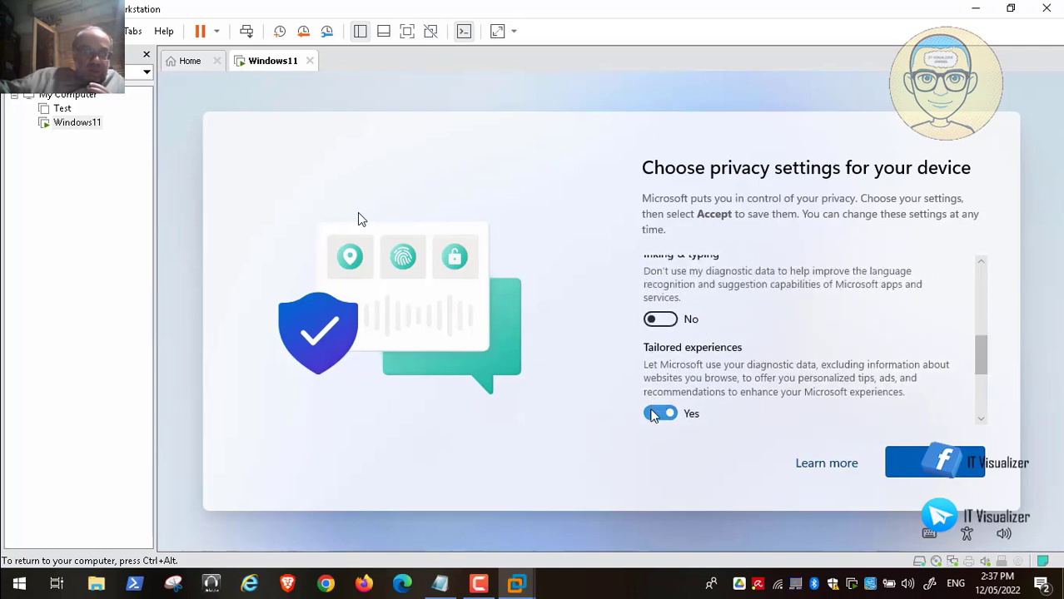
left_click(659, 412)
left_click_drag(982, 373, 984, 408)
left_click(660, 400)
left_click(934, 463)
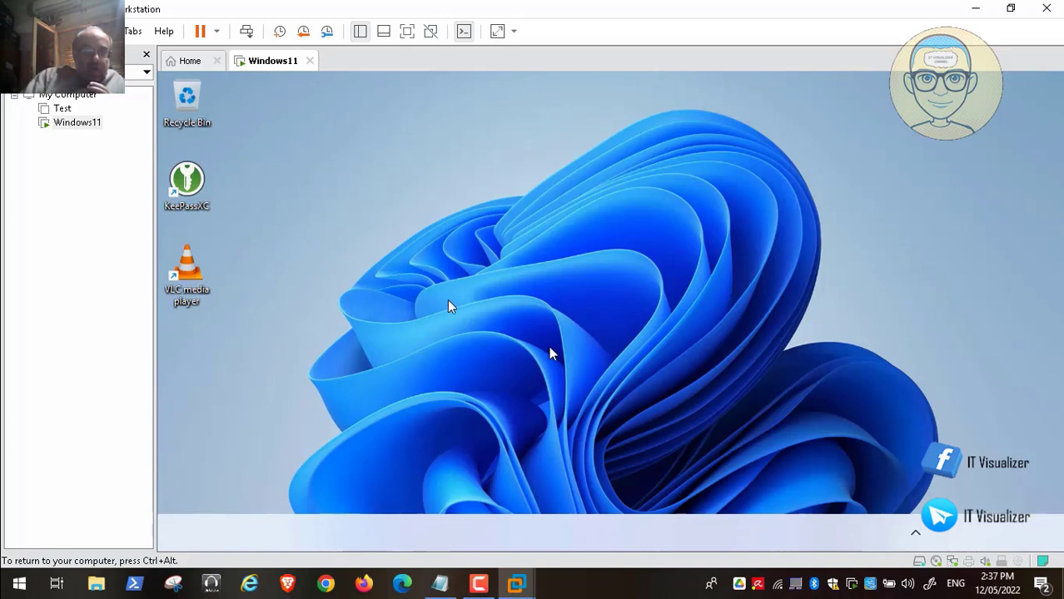
Launch File Explorer, reposition its window, and browse to Local Disk (D:).
key("super")
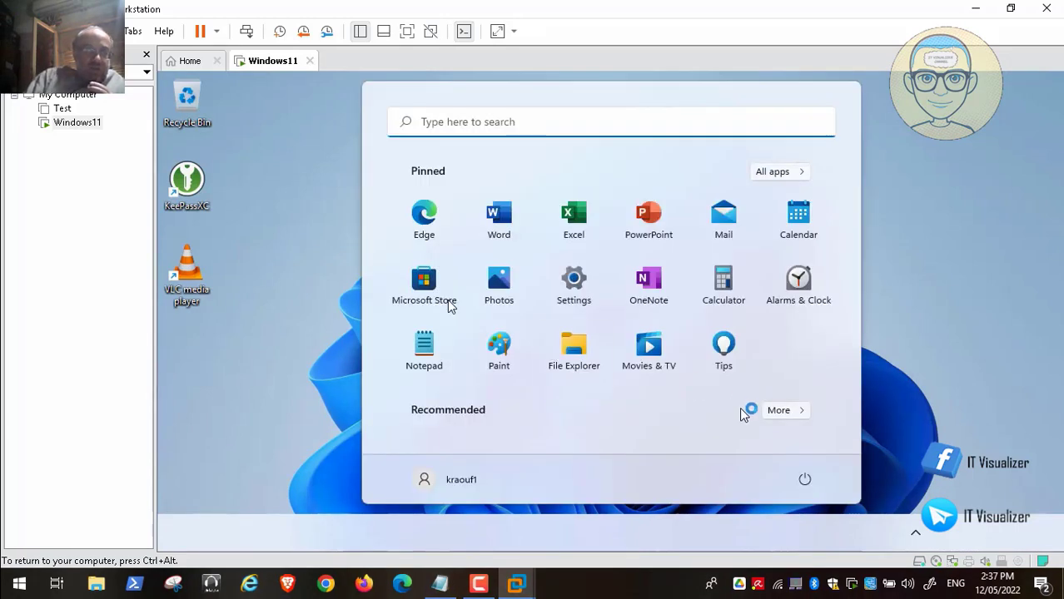
left_click(937, 248)
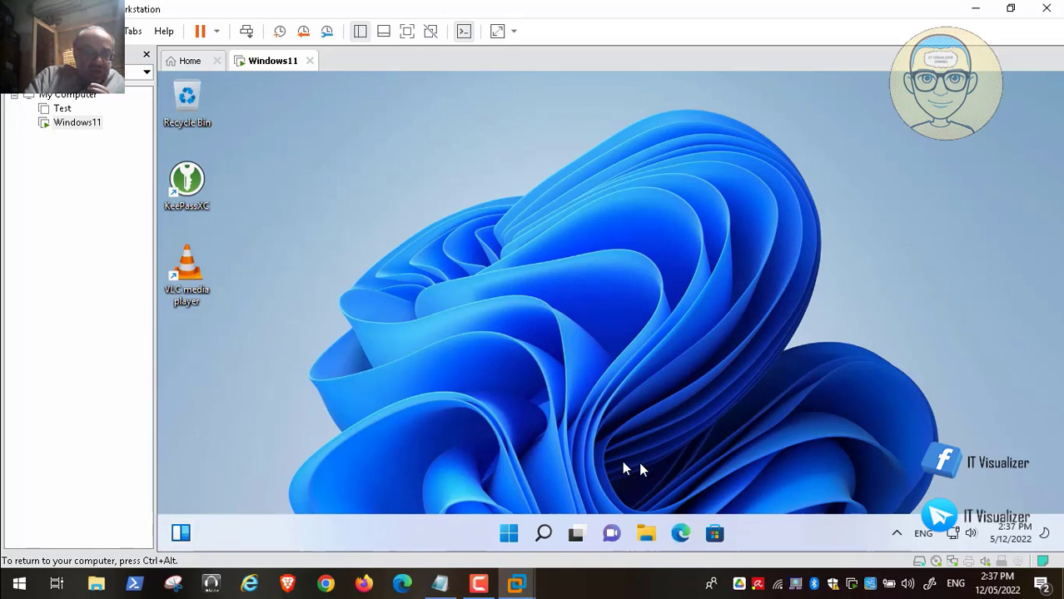
left_click(647, 537)
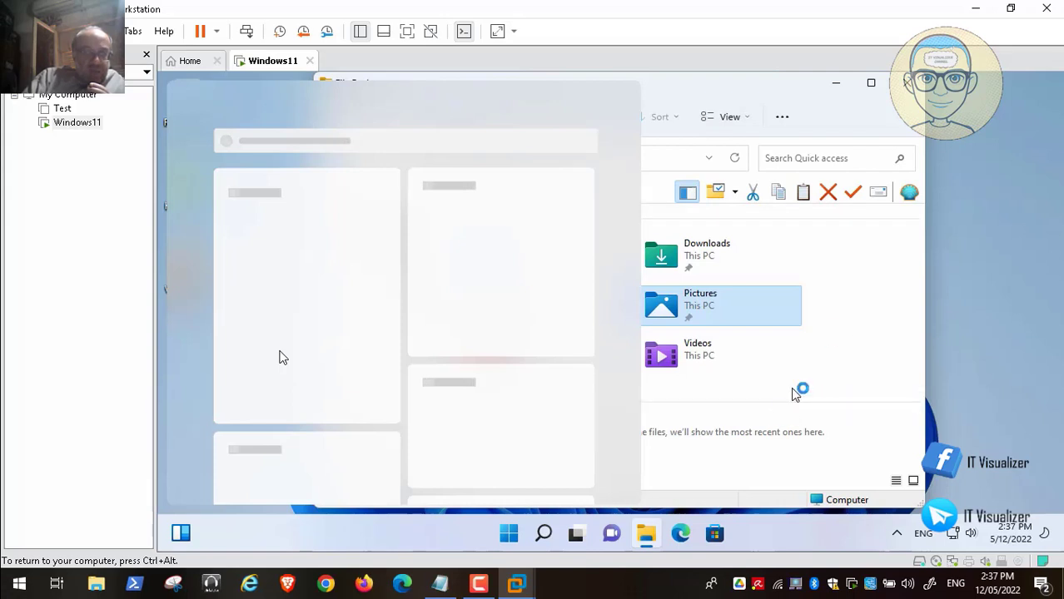
left_click_drag(778, 88, 889, 114)
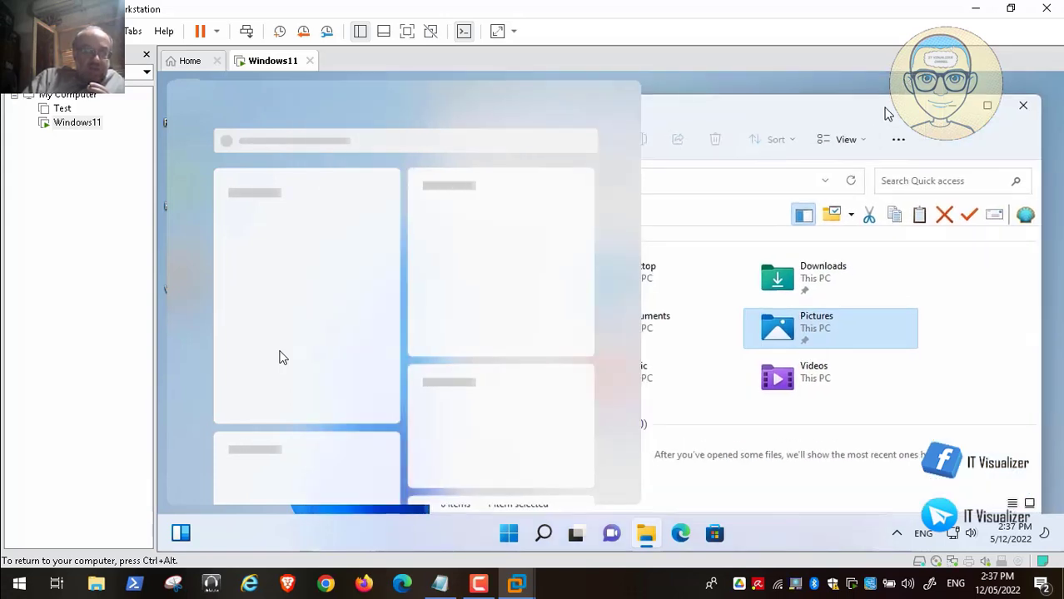
left_click(184, 534)
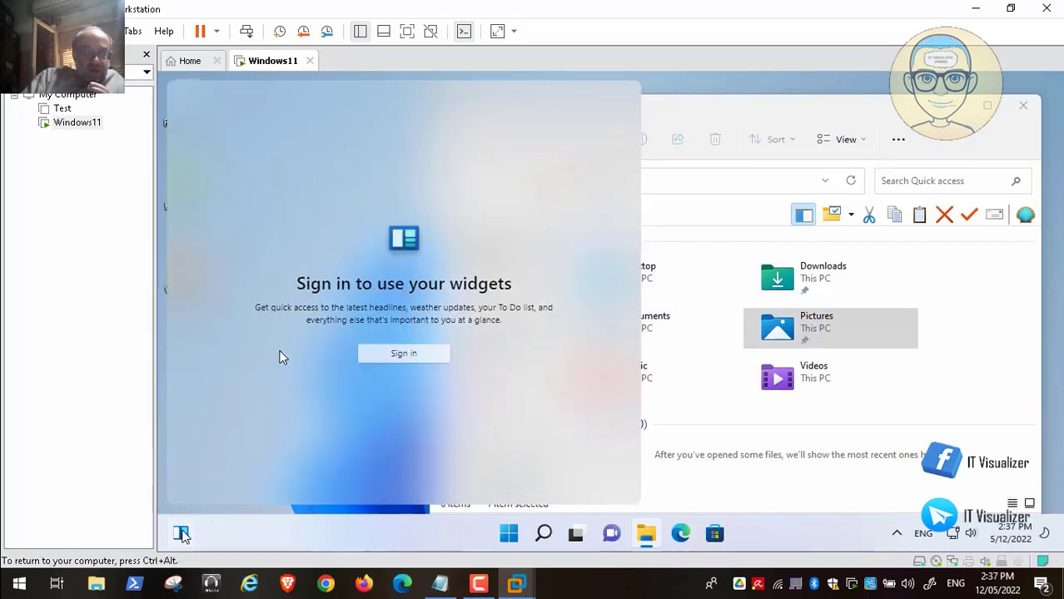
left_click(184, 536)
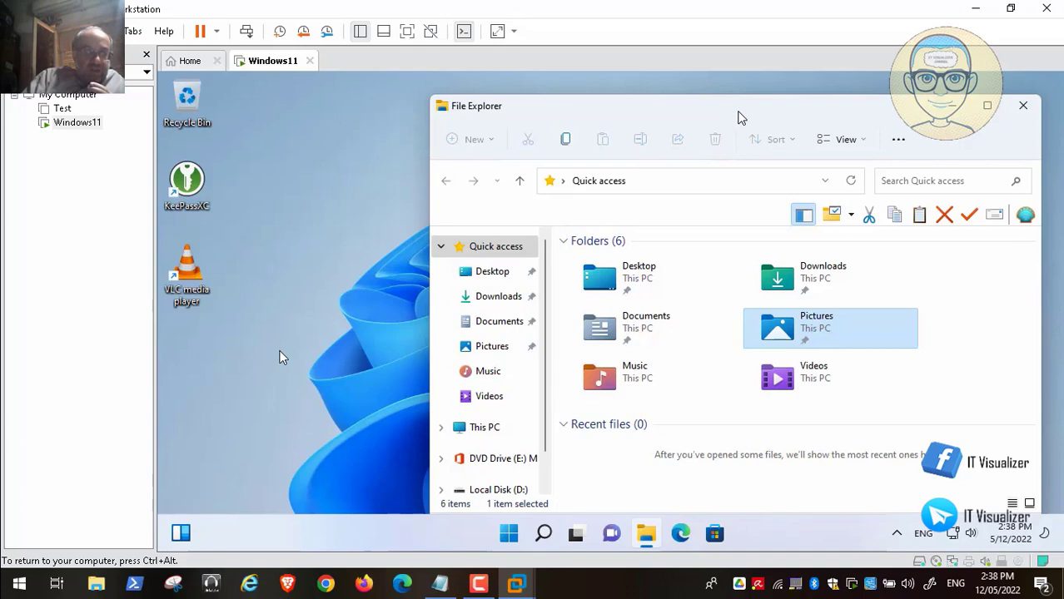
left_click_drag(738, 117, 646, 94)
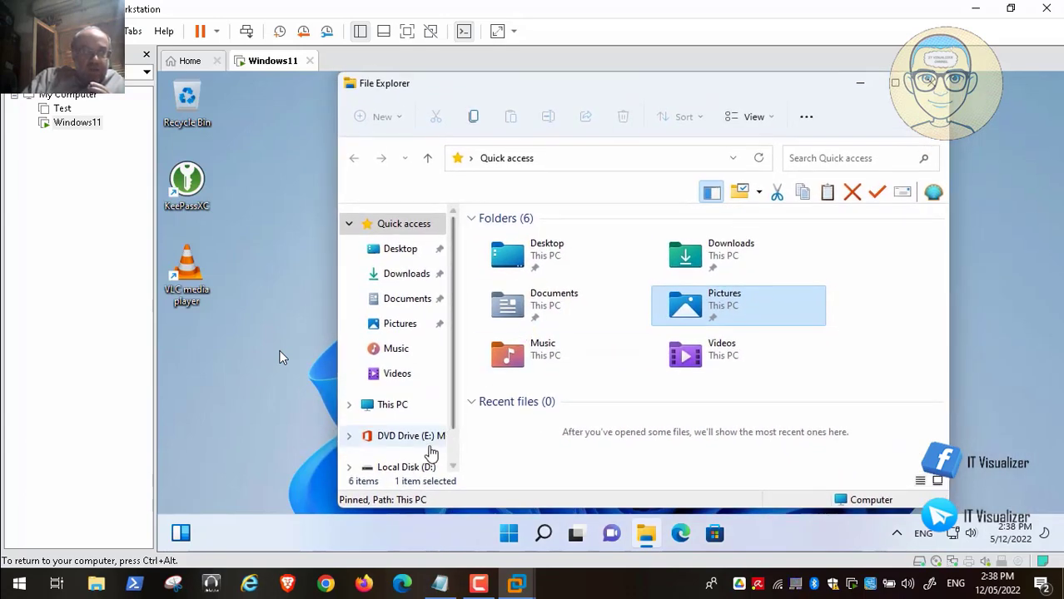
left_click(426, 468)
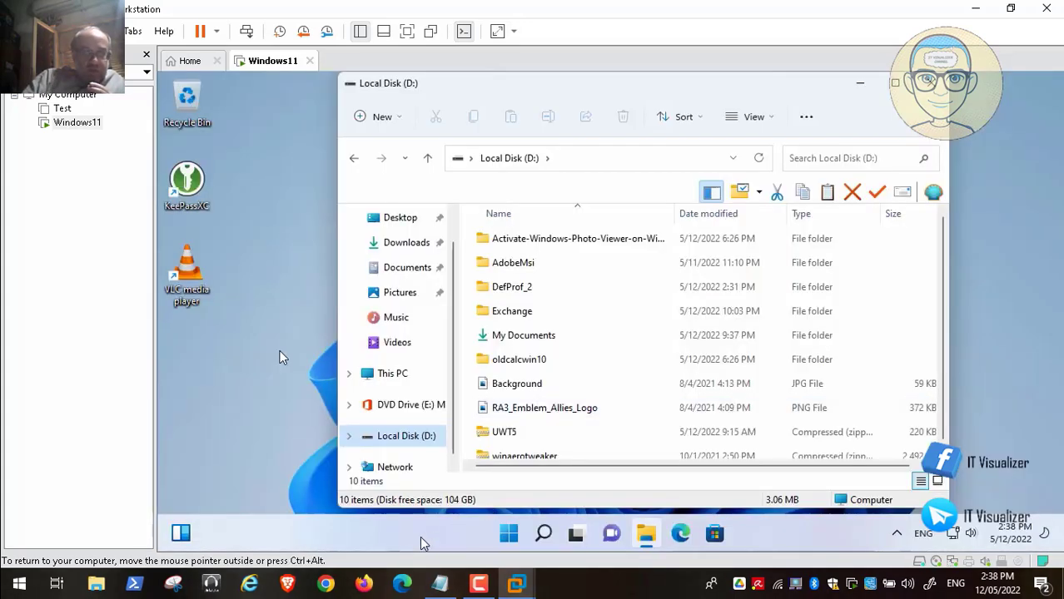
Try launching Windows Terminal (Admin) and dismiss the wt.exe not-found error.
right_click(423, 540)
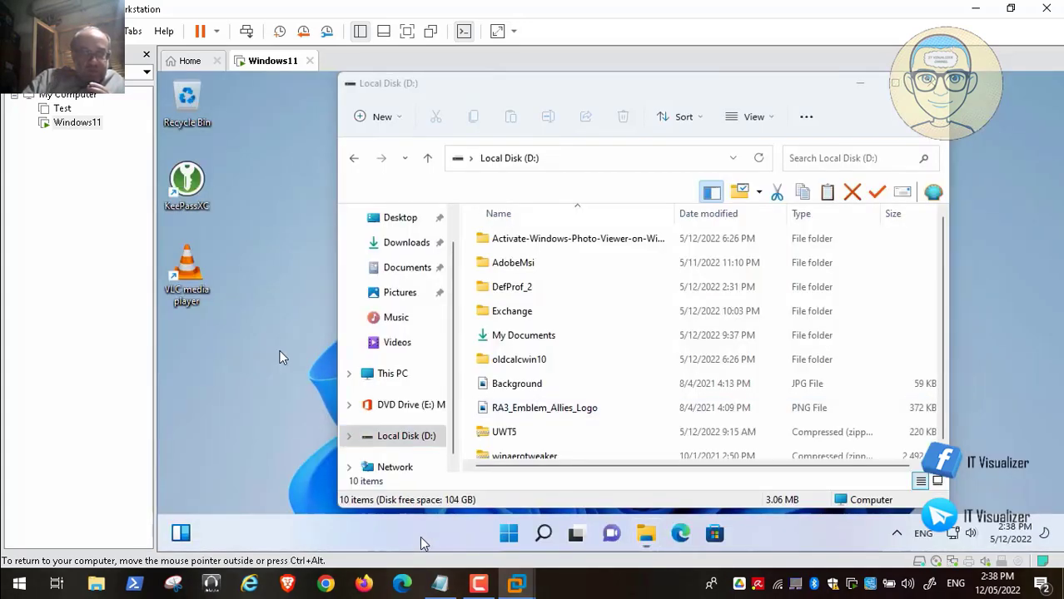
left_click(509, 539)
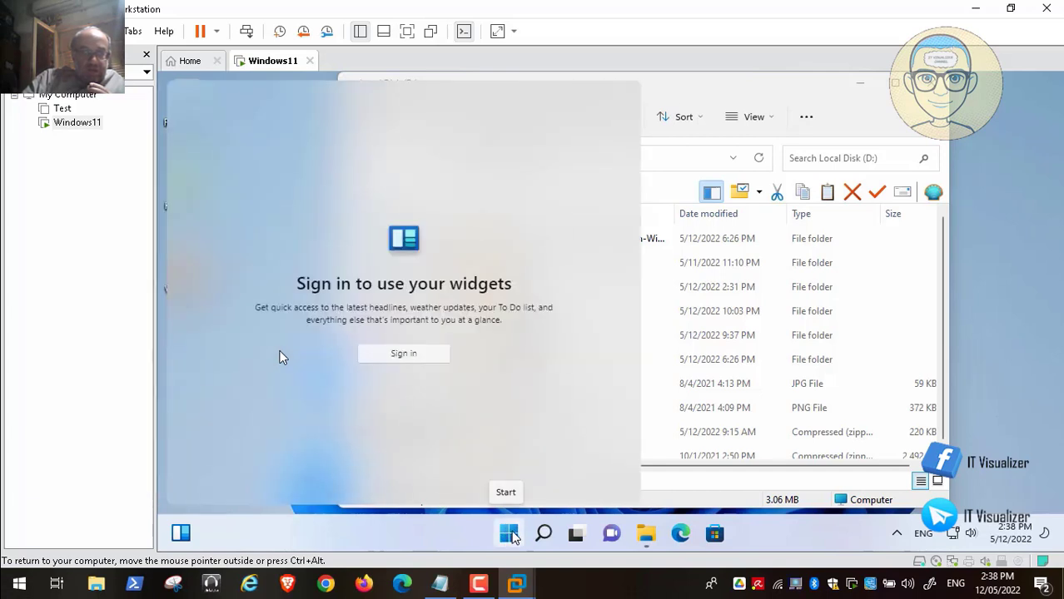
right_click(510, 535)
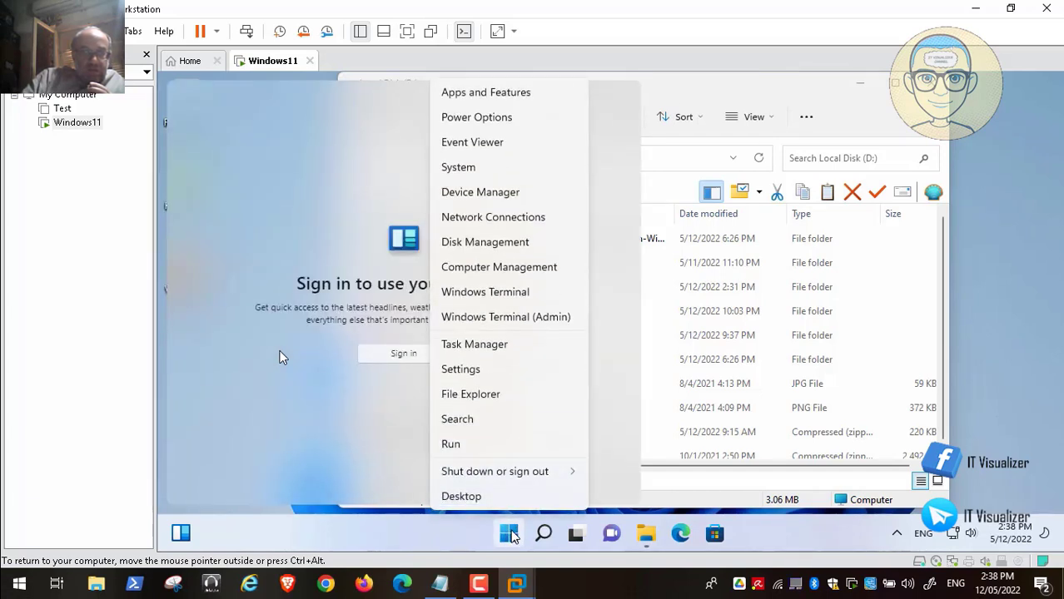
left_click(524, 317)
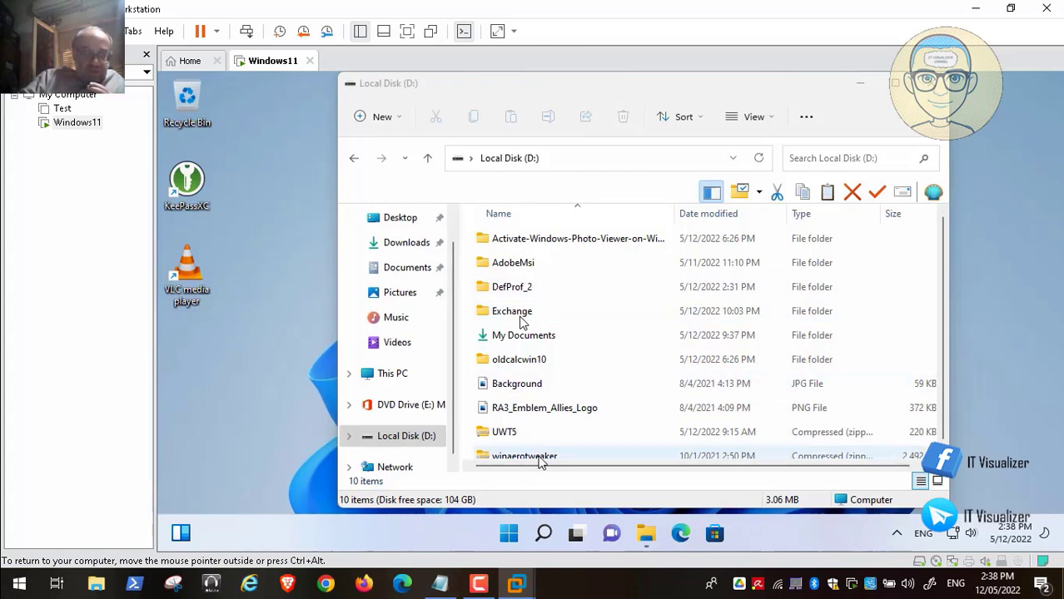
right_click(510, 535)
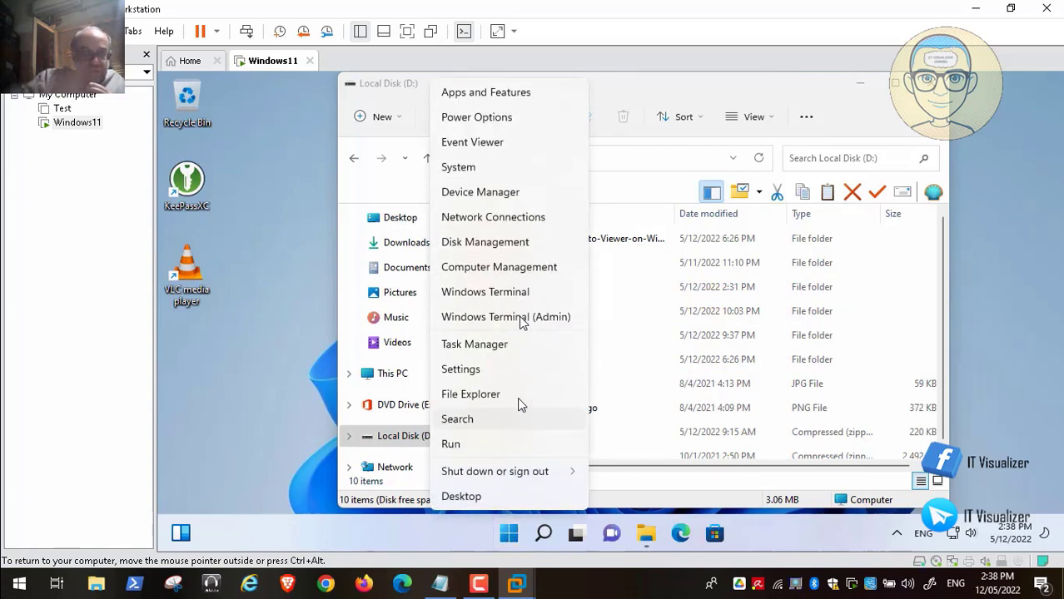
left_click(525, 321)
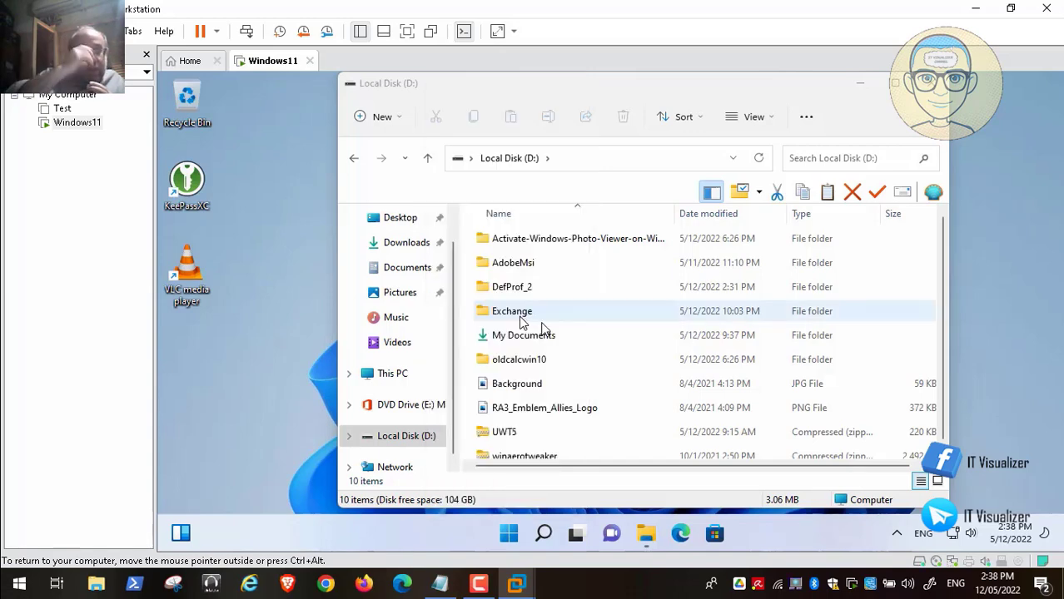
left_click(860, 83)
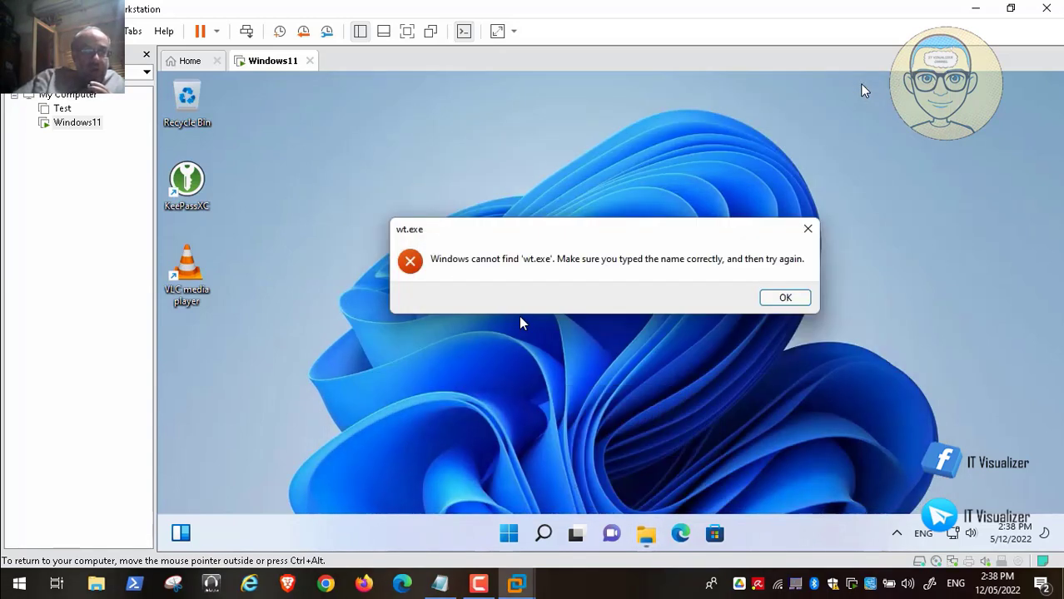
left_click(783, 302)
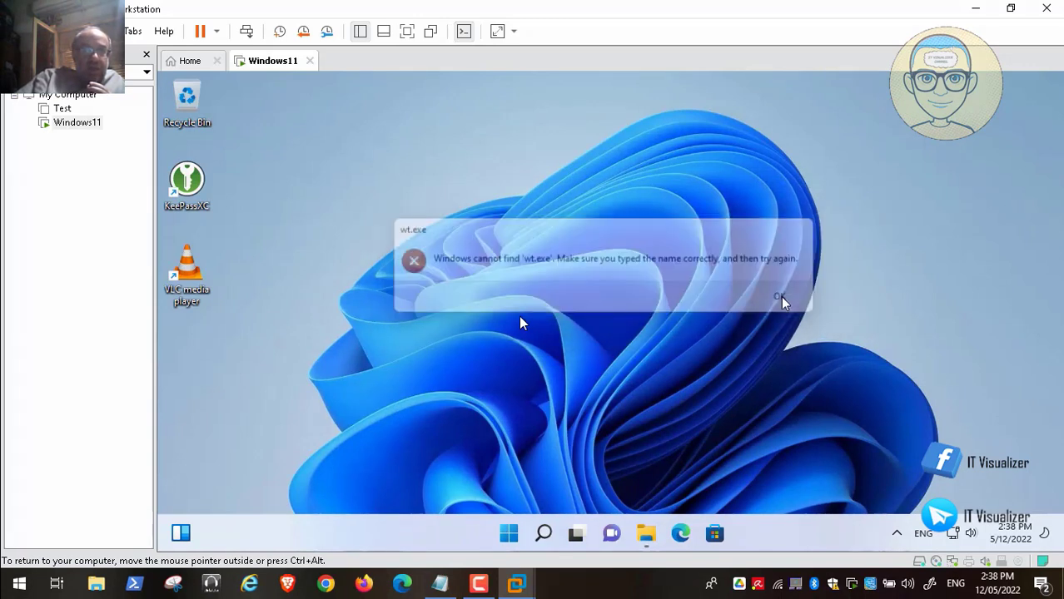
Start an administrator cmd from Run and switch to drive D:.
right_click(509, 534)
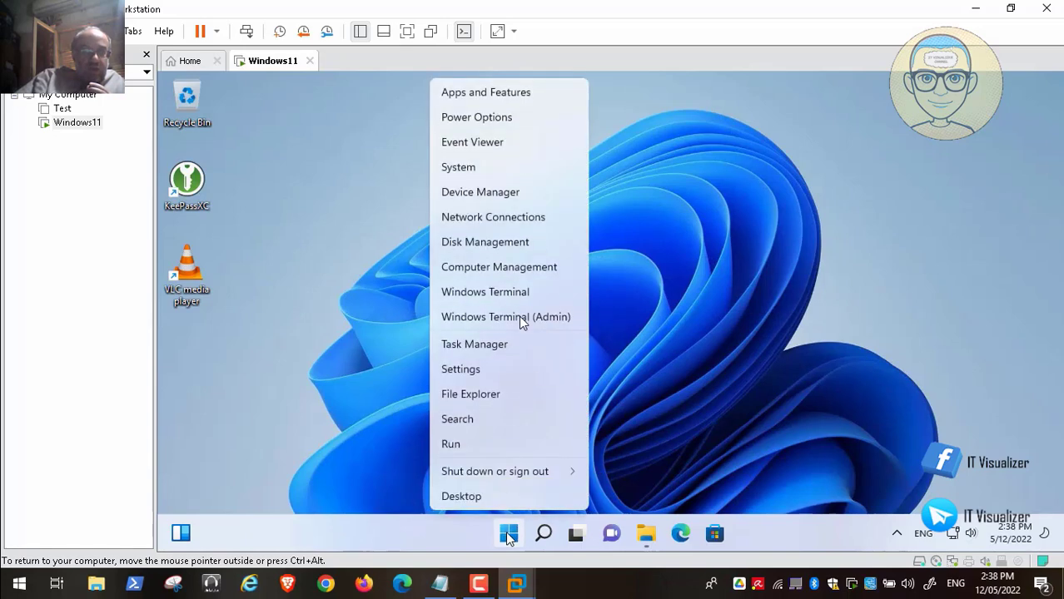
left_click(481, 450)
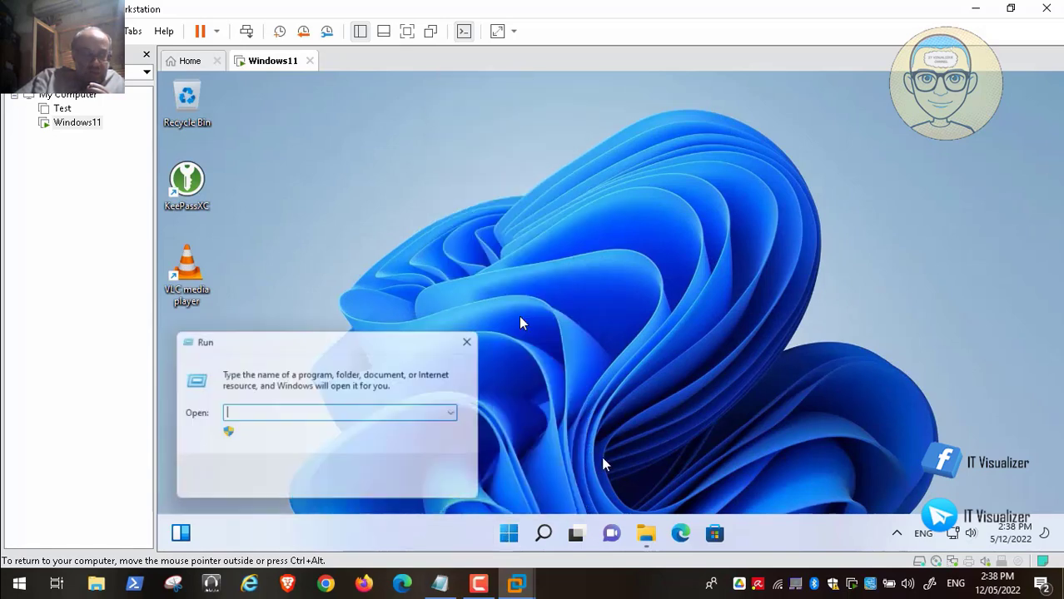
type("cmd")
key("Return")
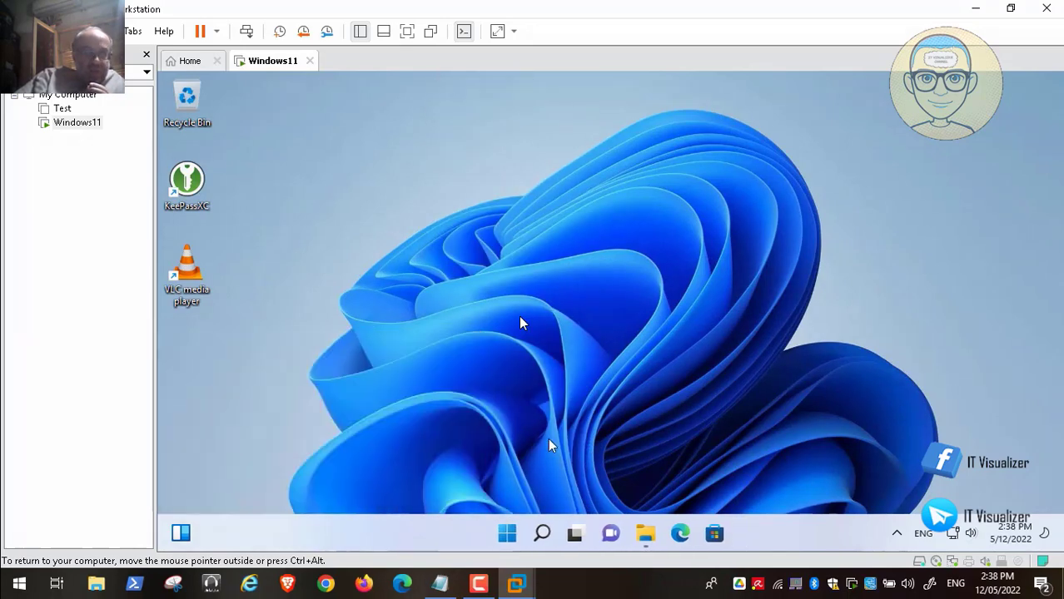
type("d")
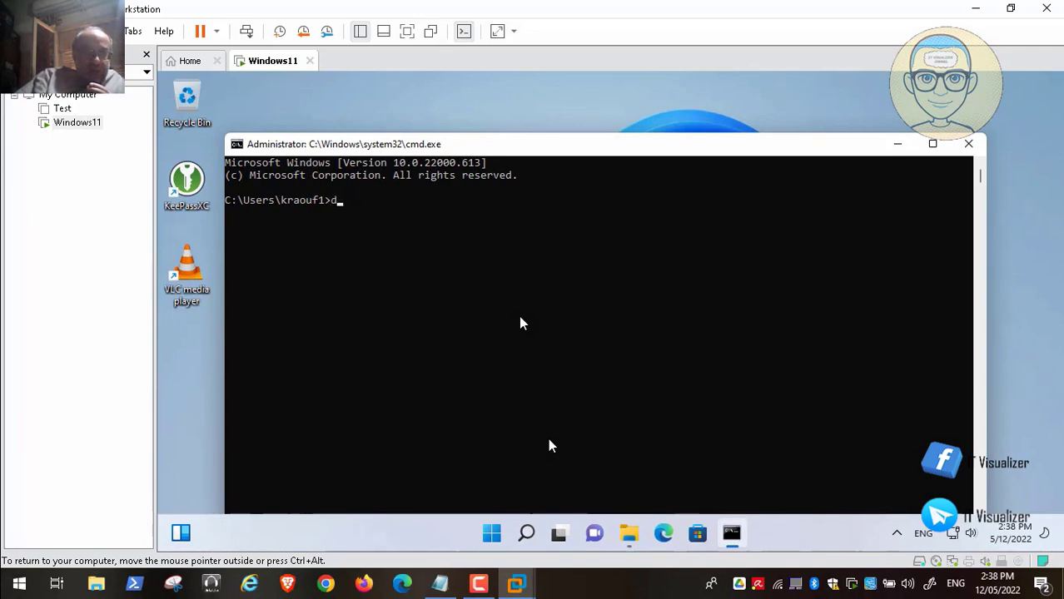
type(":")
key("Return")
List drive D: with dir and change into the DefProf_2 folder.
type("dir")
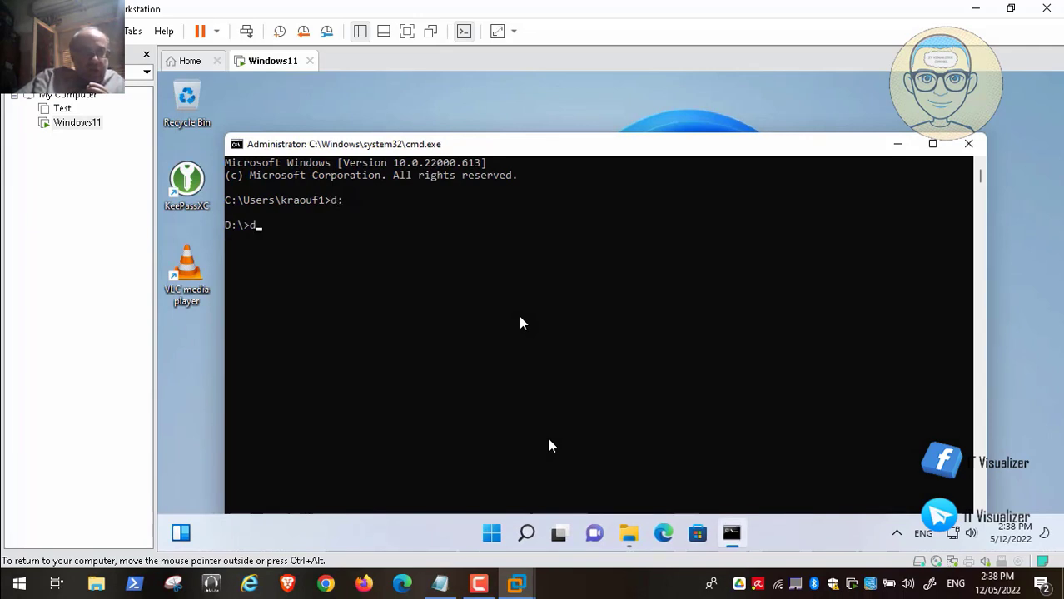
key("Return")
type("c")
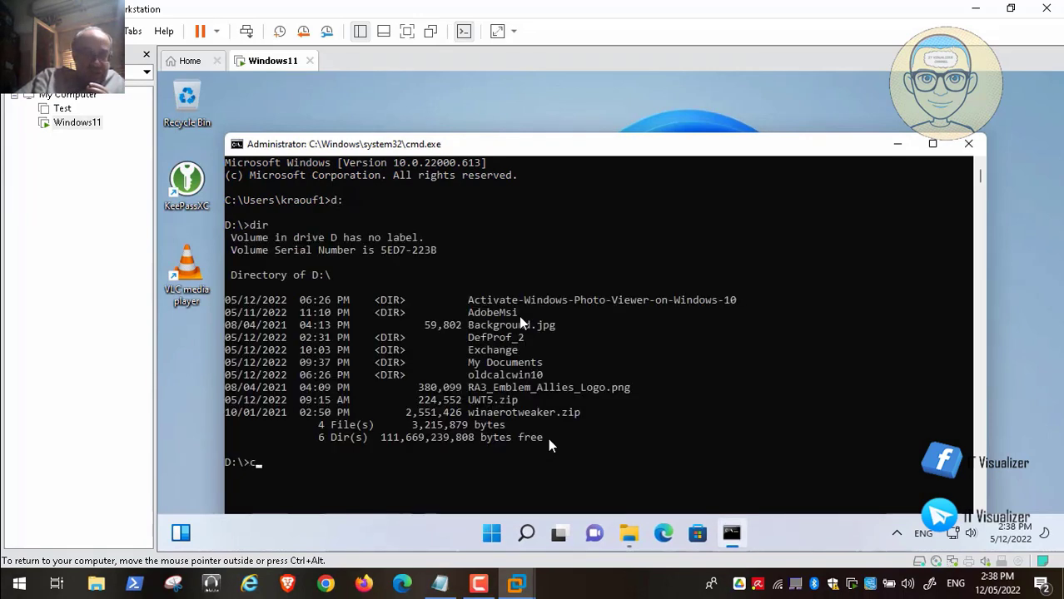
type("d def")
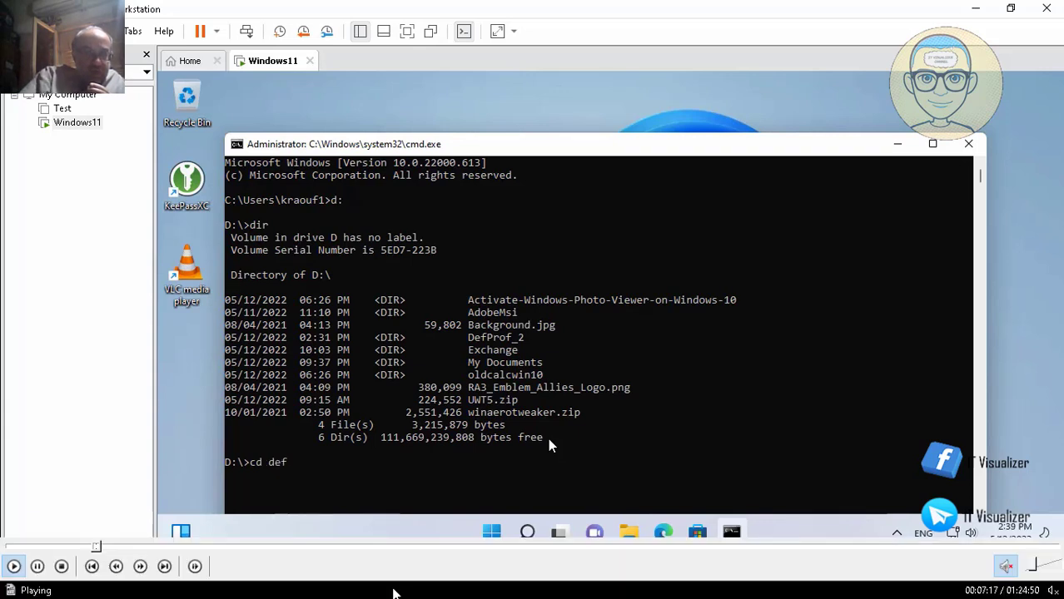
key("Tab")
key("Return")
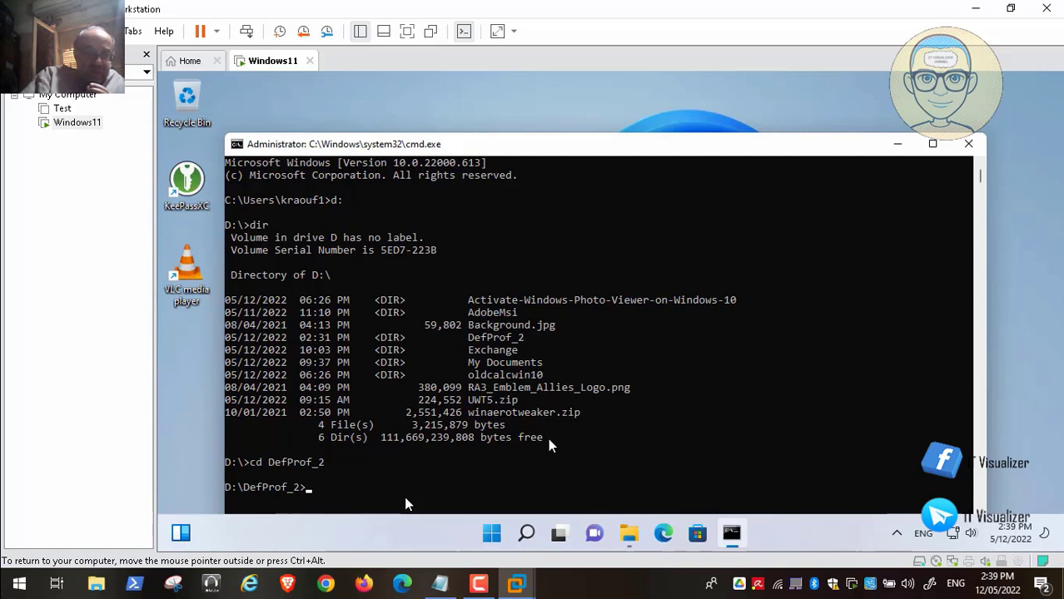
key("space")
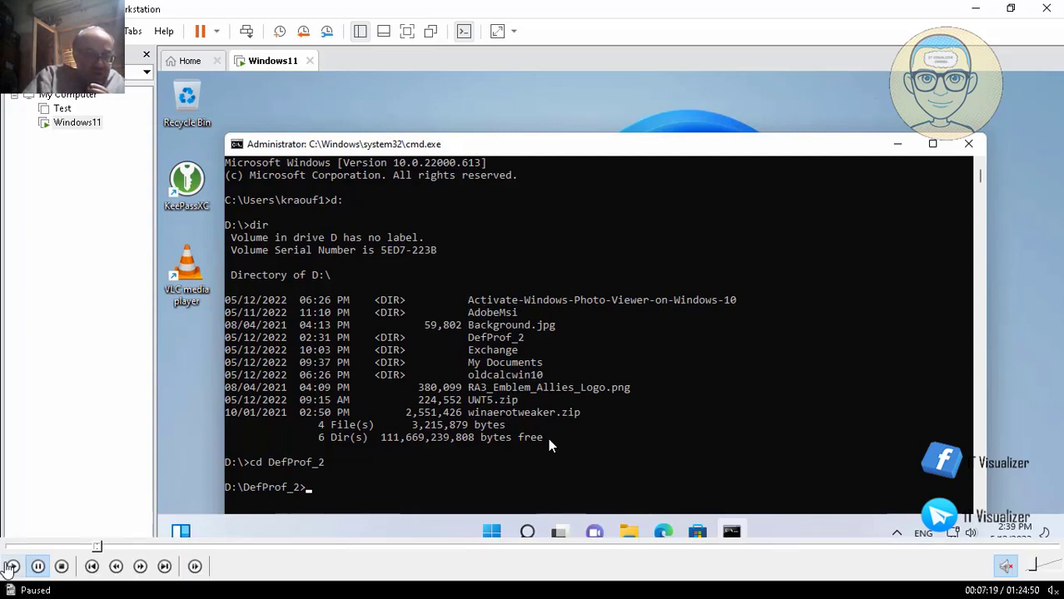
left_click(13, 566)
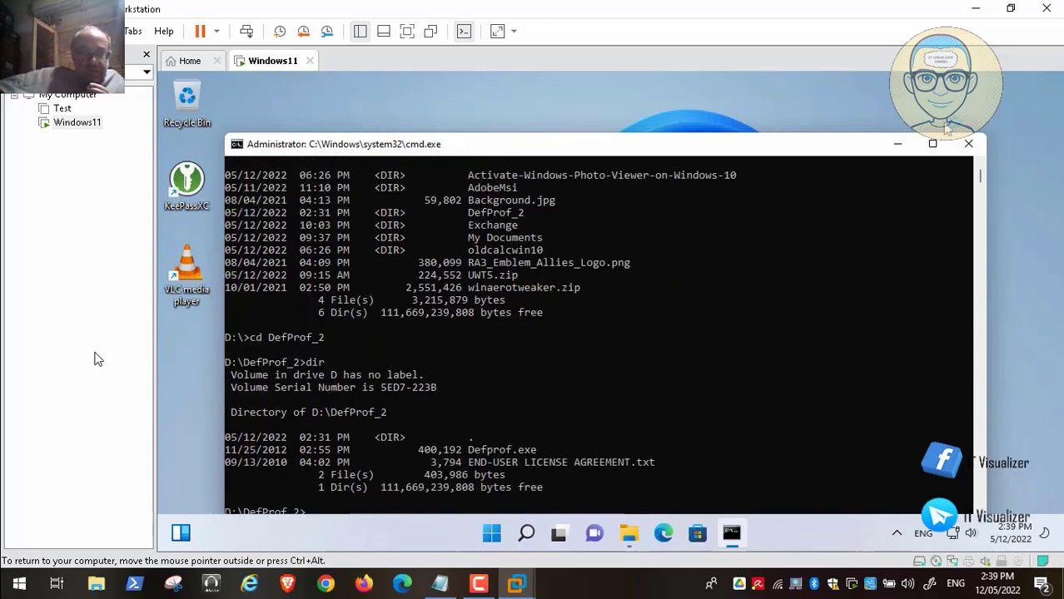
Run defprof against the renamed user's profile, then close the Command Prompt.
type("d")
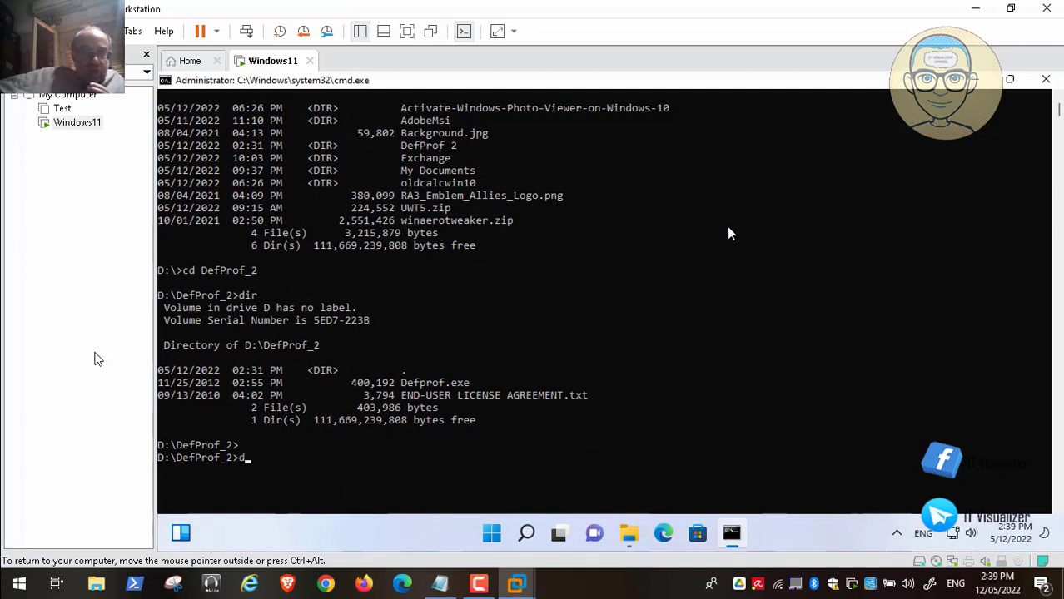
type("efpreof")
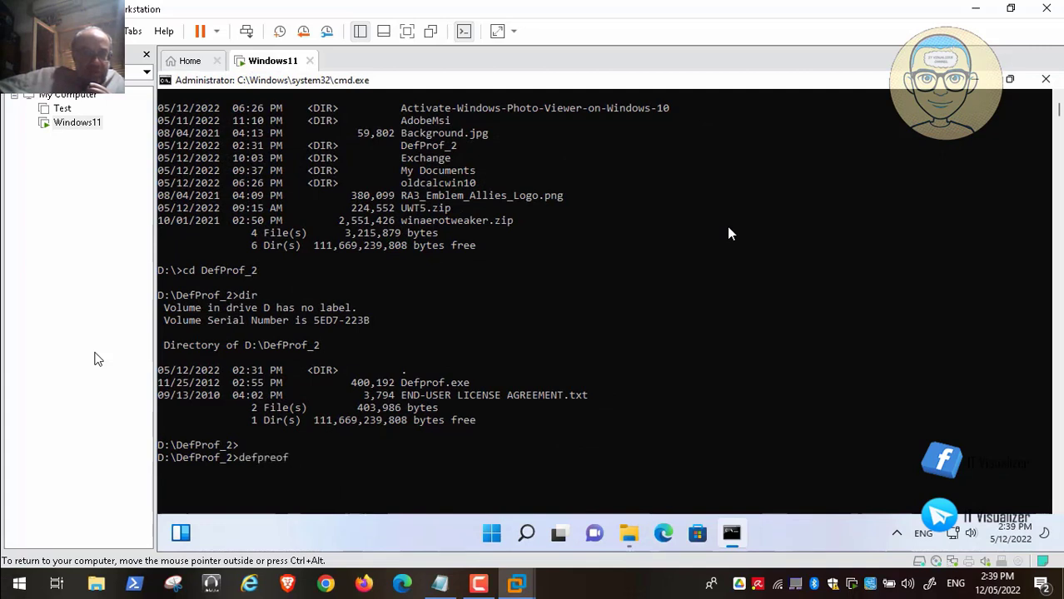
key("BackSpace")
key("BackSpace")
key("BackSpace")
type("o")
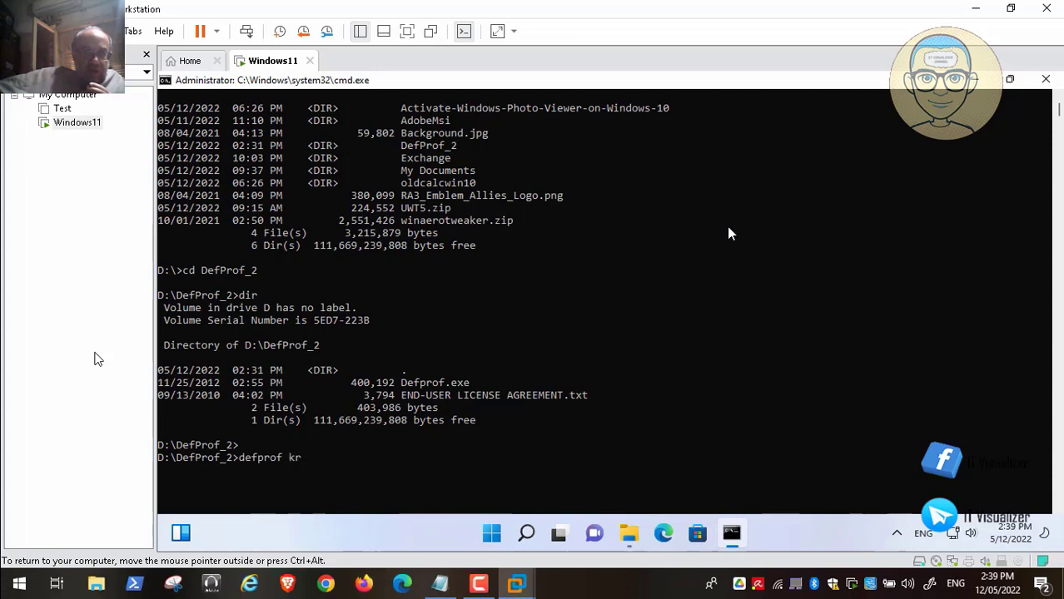
type("f kraouf4")
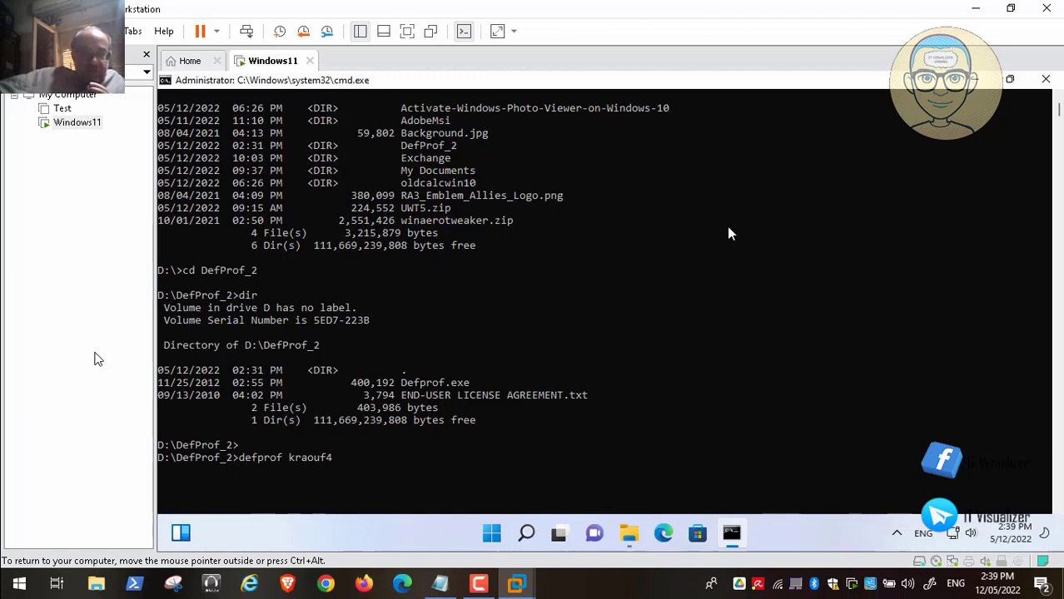
key("Return")
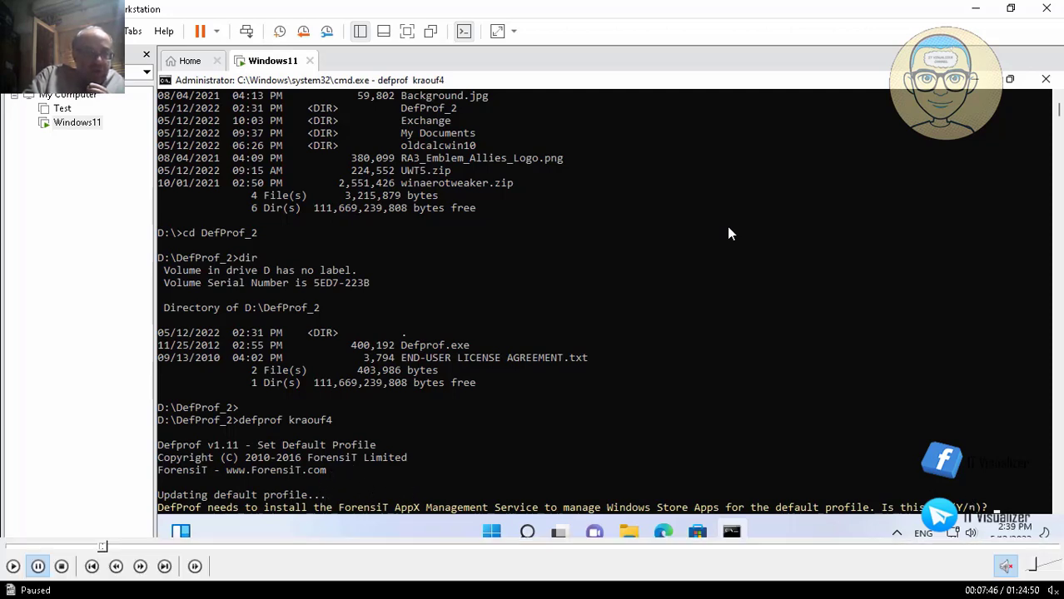
left_click(13, 569)
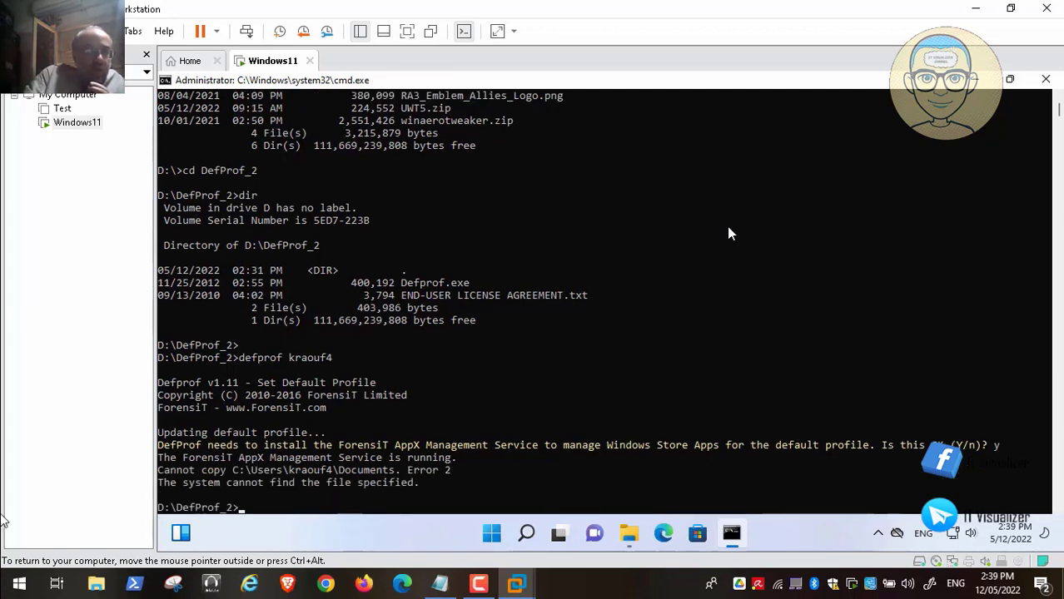
mouse_move(50, 569)
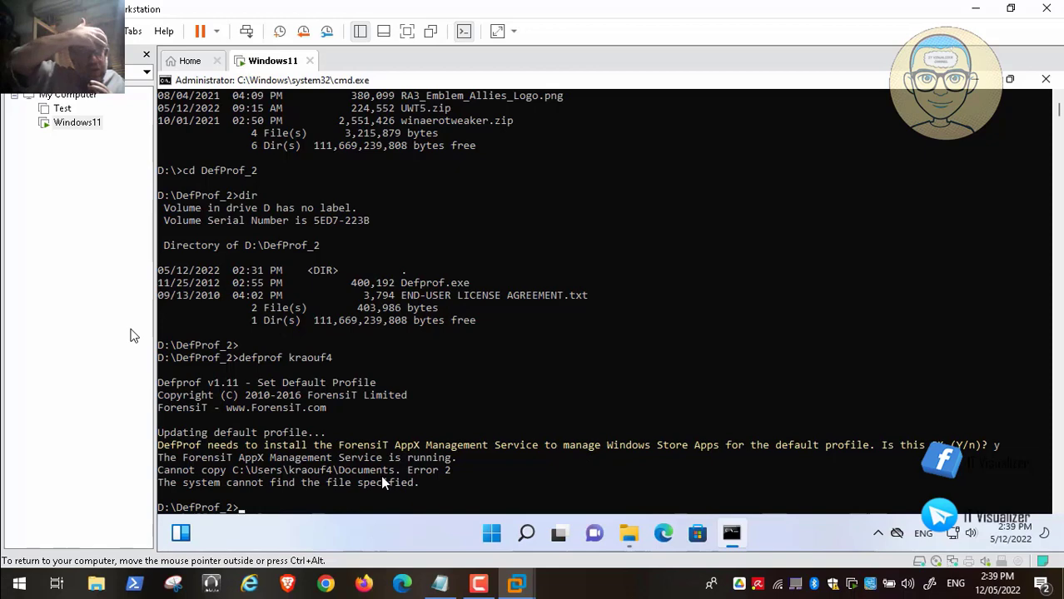
left_click(1045, 83)
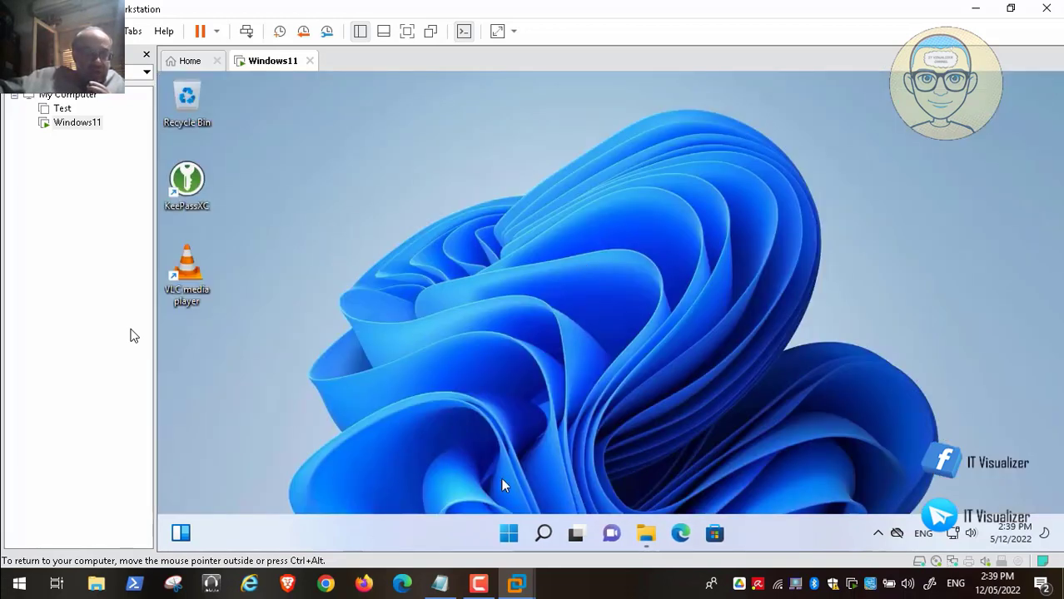
Open the Services console through the Run box.
right_click(508, 535)
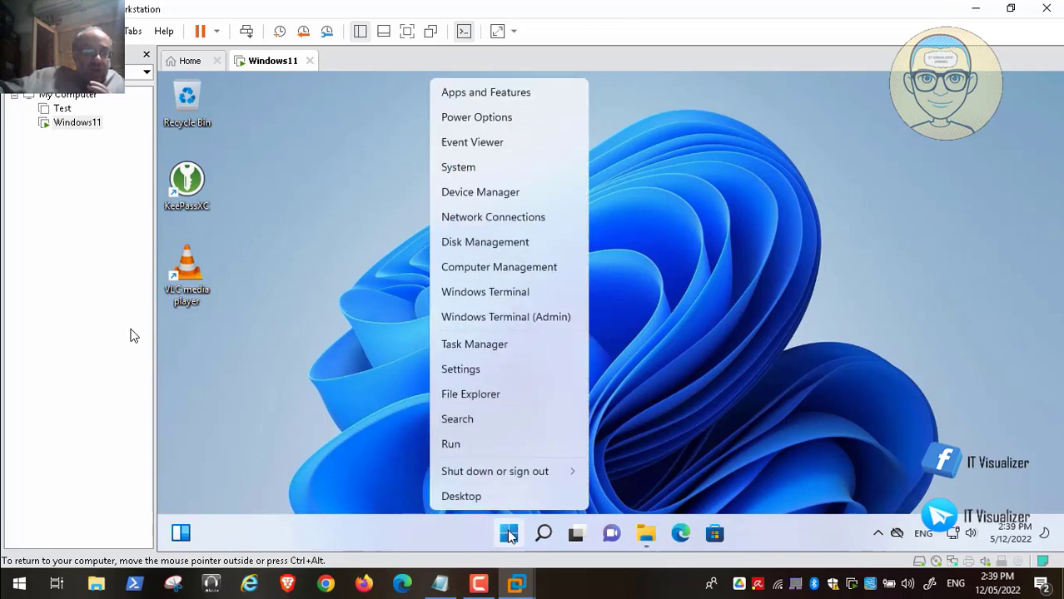
left_click(480, 445)
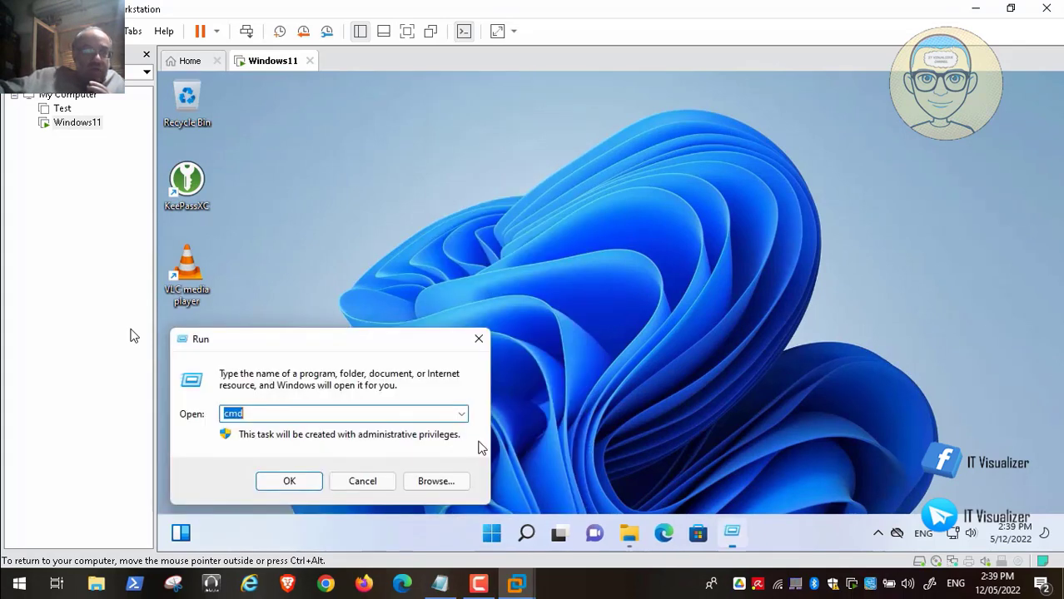
type("services.msc")
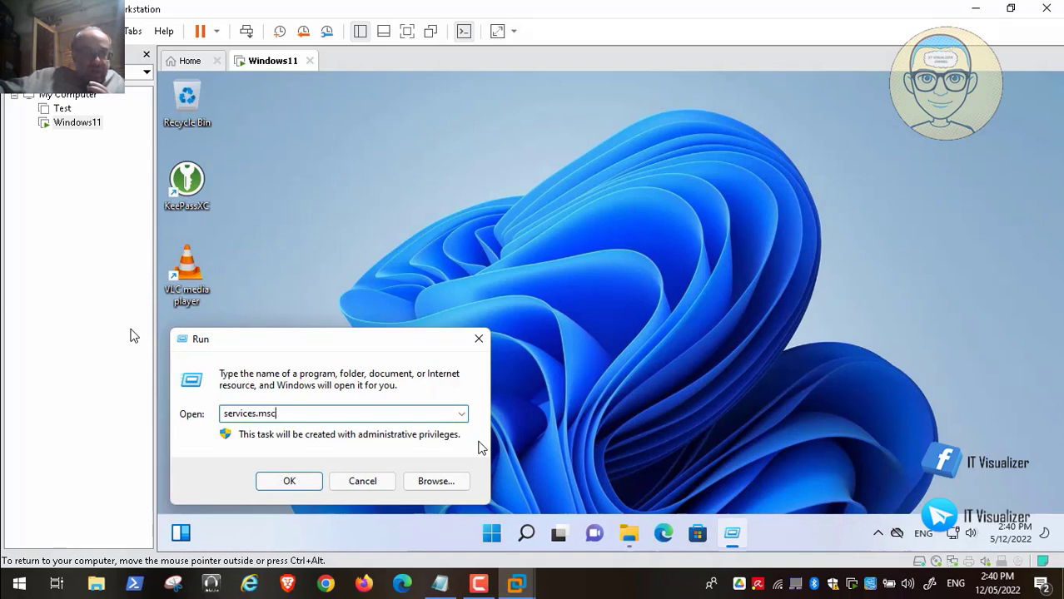
key("Return")
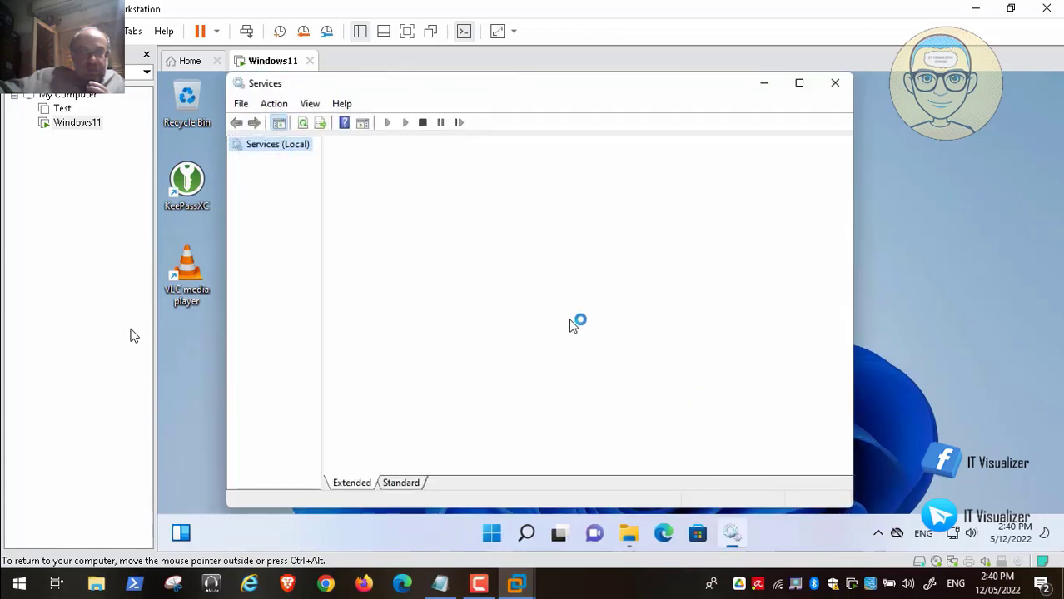
Locate ForensiT AppX Management Service and review its Properties without changes.
left_click(551, 290)
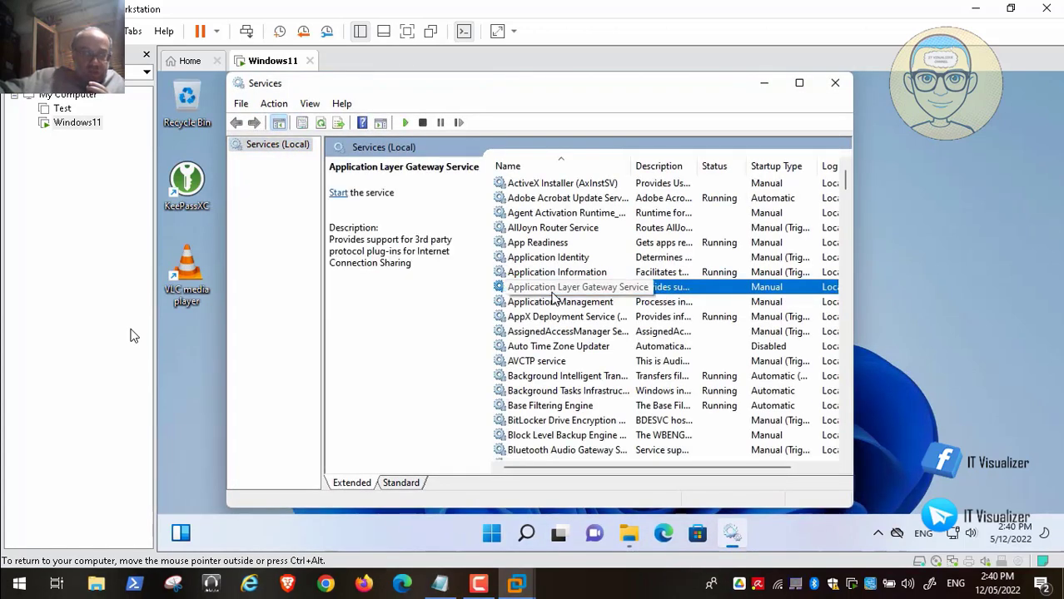
key("f")
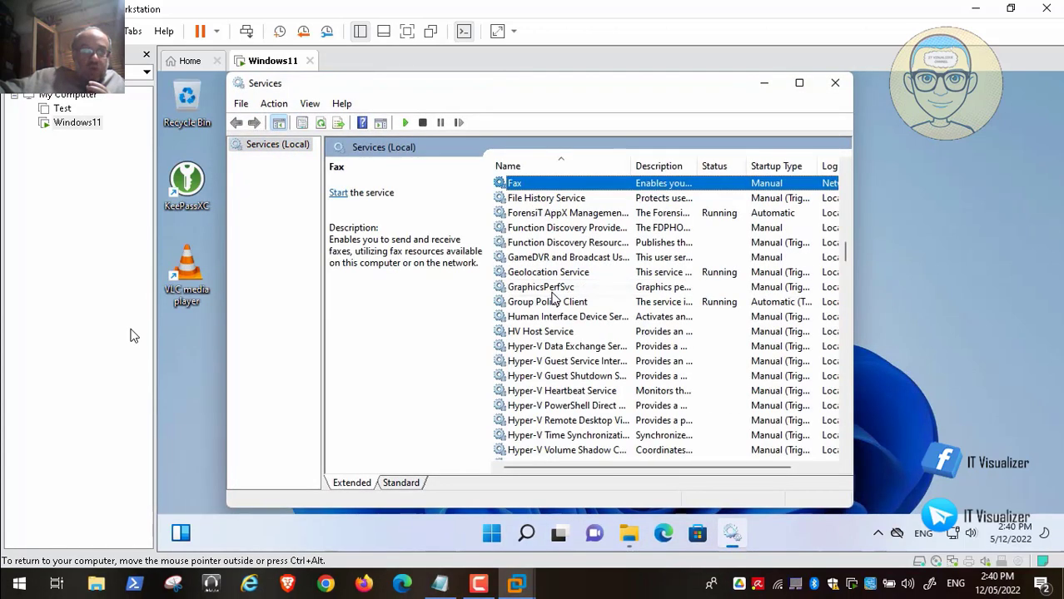
left_click(581, 218)
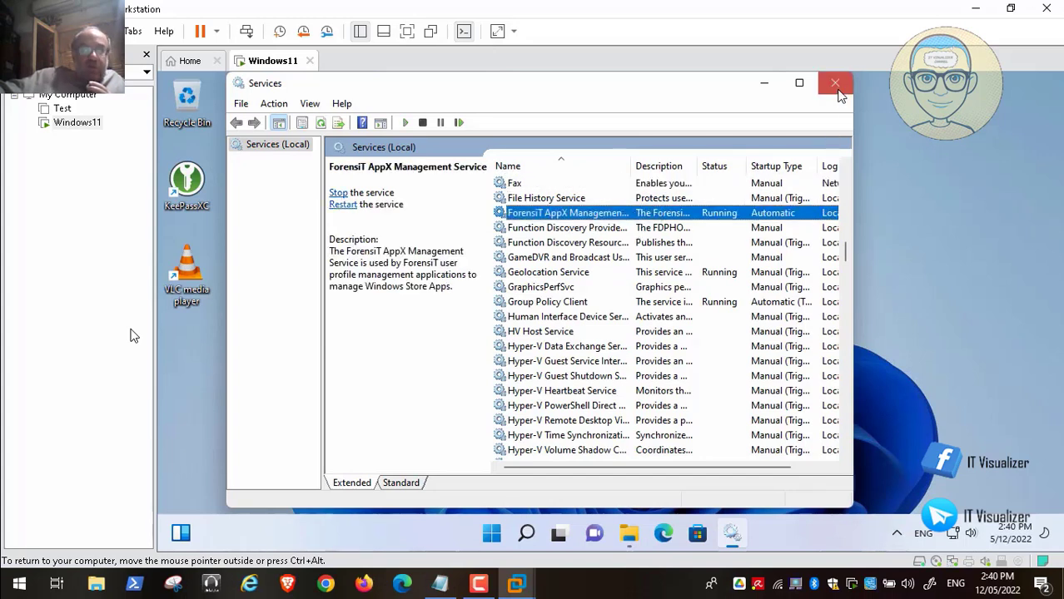
right_click(585, 216)
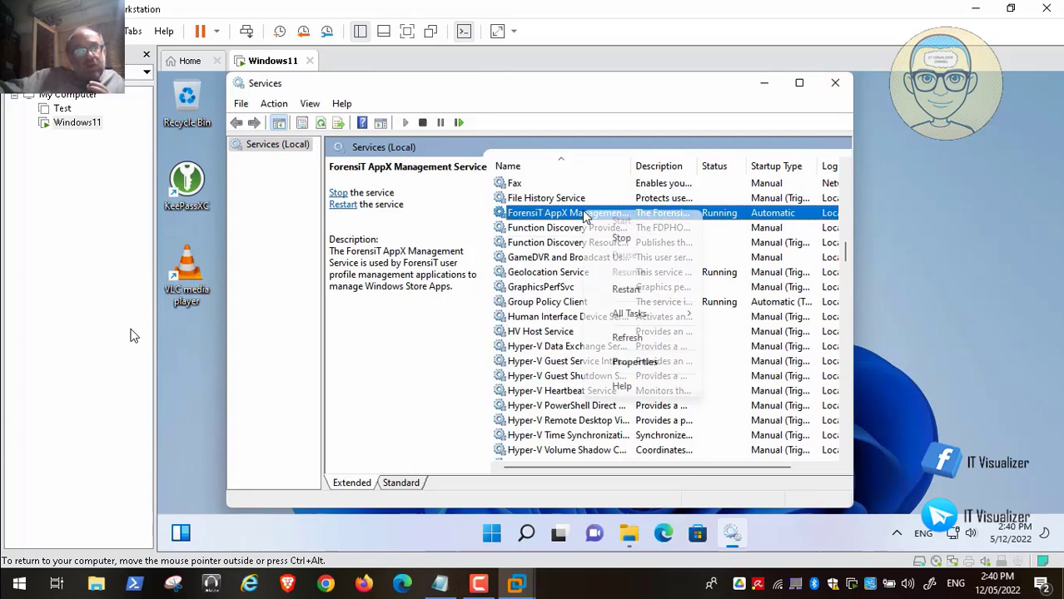
left_click(658, 366)
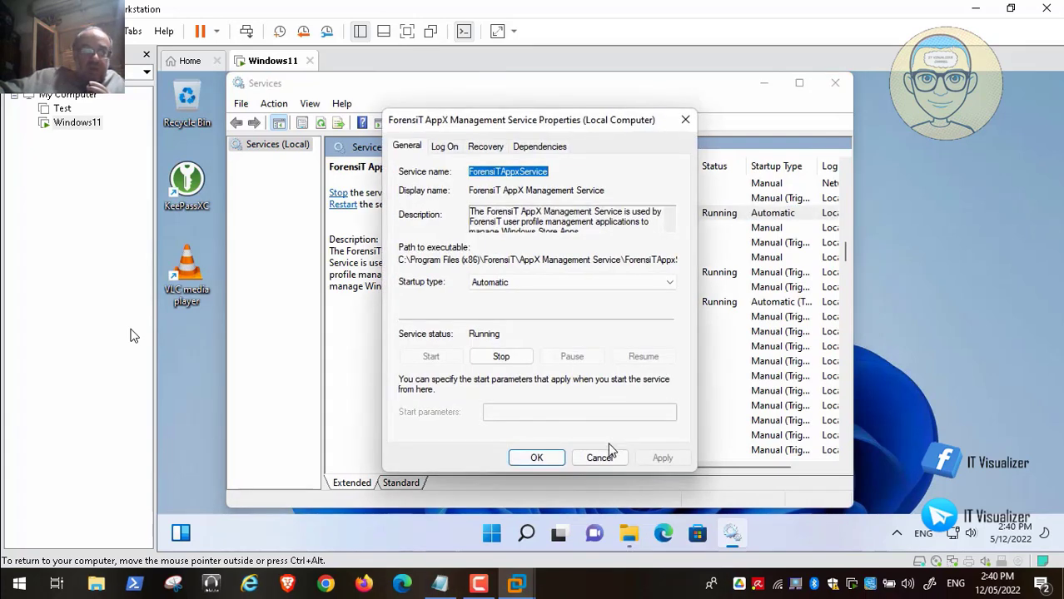
left_click(600, 459)
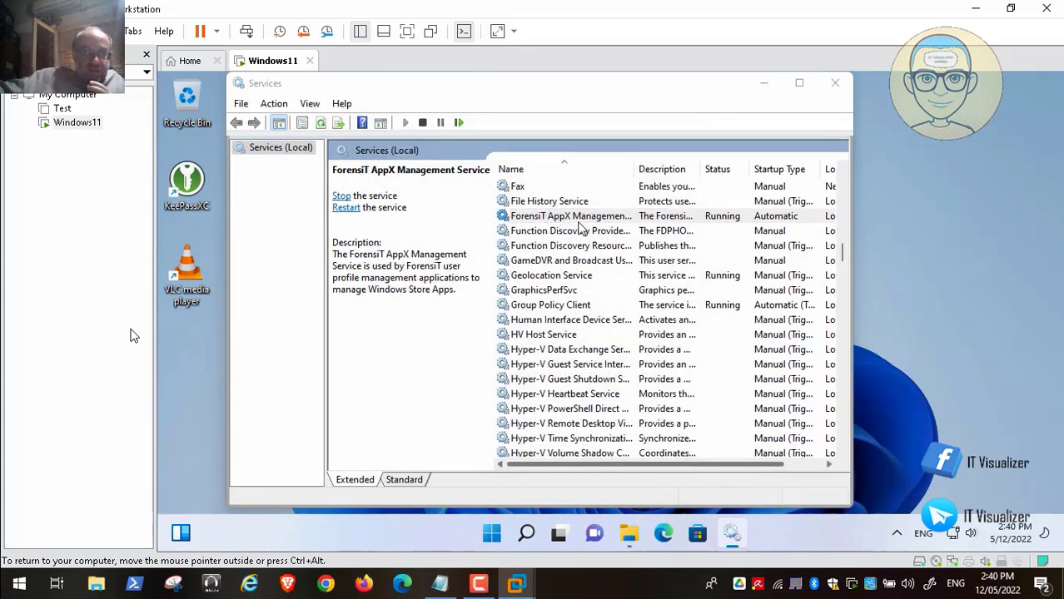
Dismiss the service's context menu and close the Services window.
right_click(580, 222)
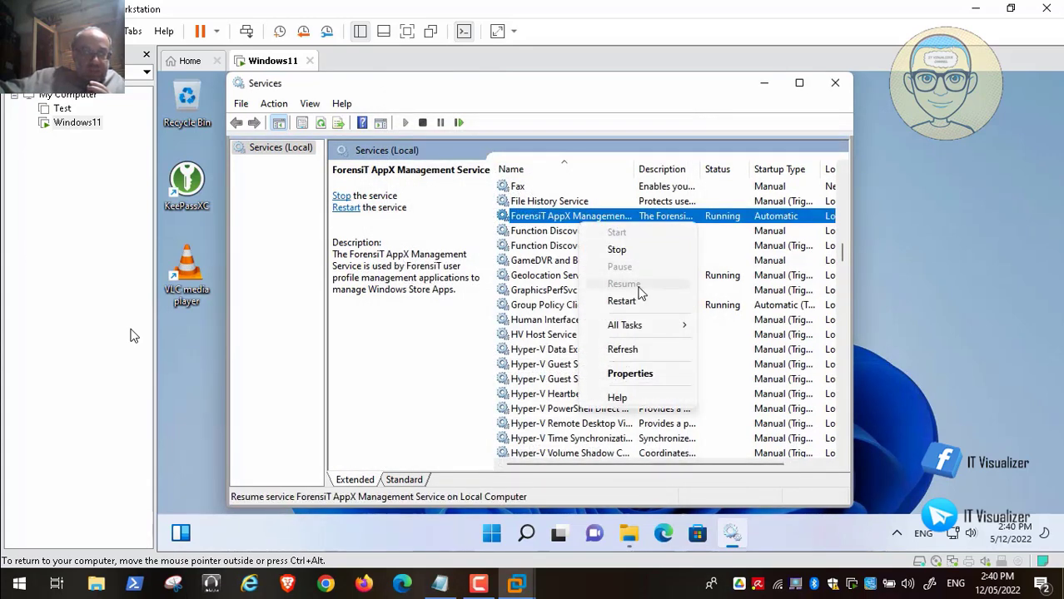
mouse_move(643, 327)
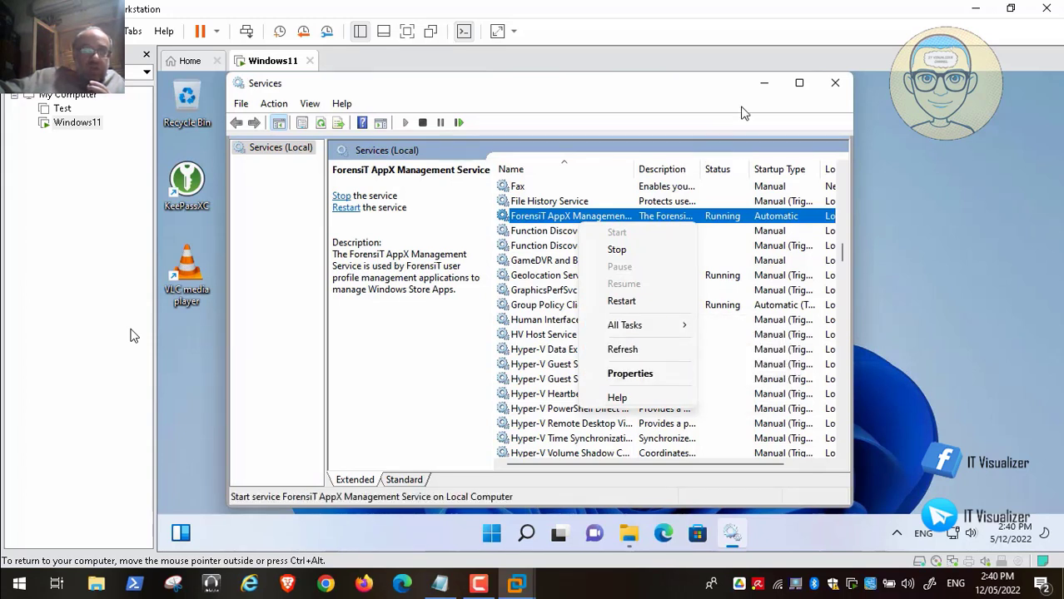
left_click(835, 88)
left_click(835, 87)
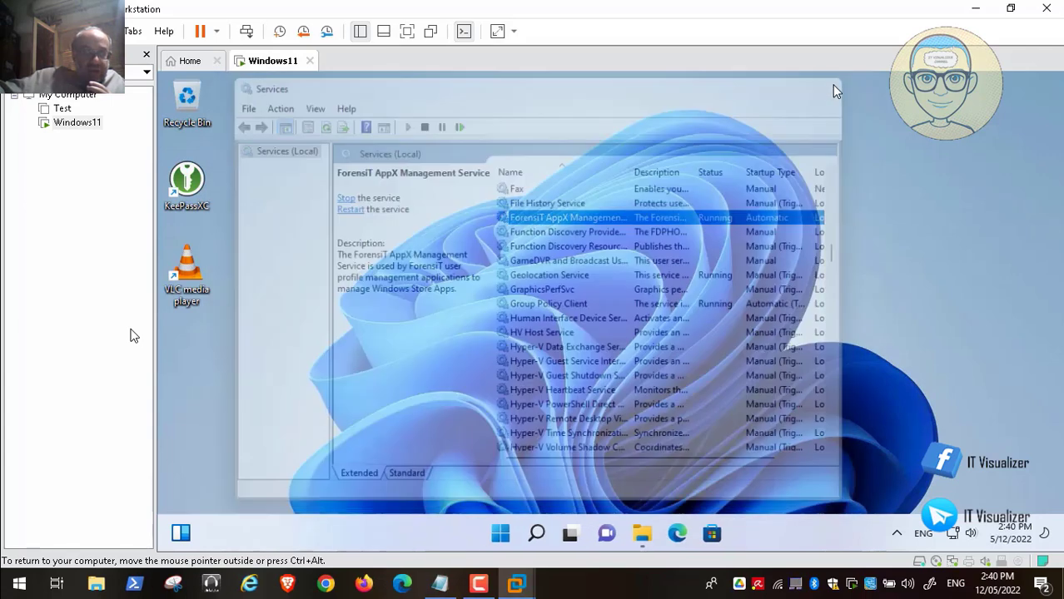
Open Computer Management's Local Users and Groups > Users list and start a new user.
right_click(508, 537)
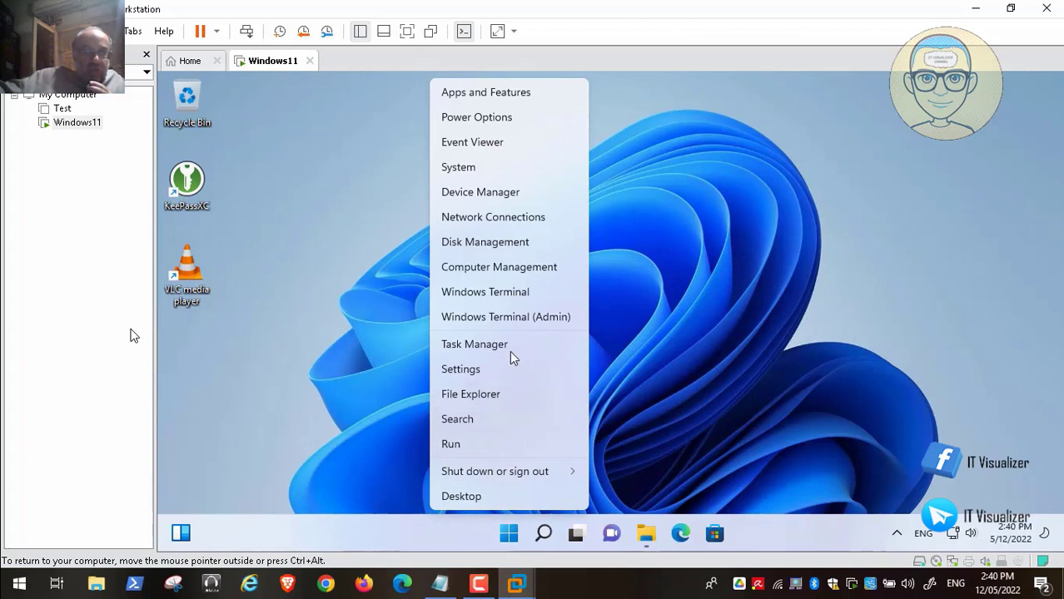
left_click(550, 266)
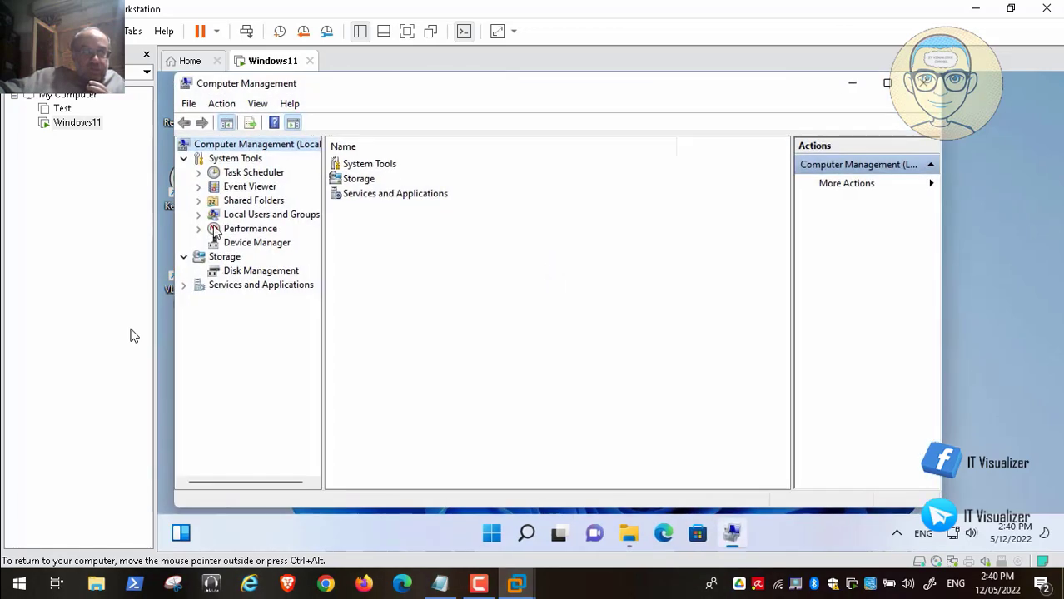
left_click(198, 215)
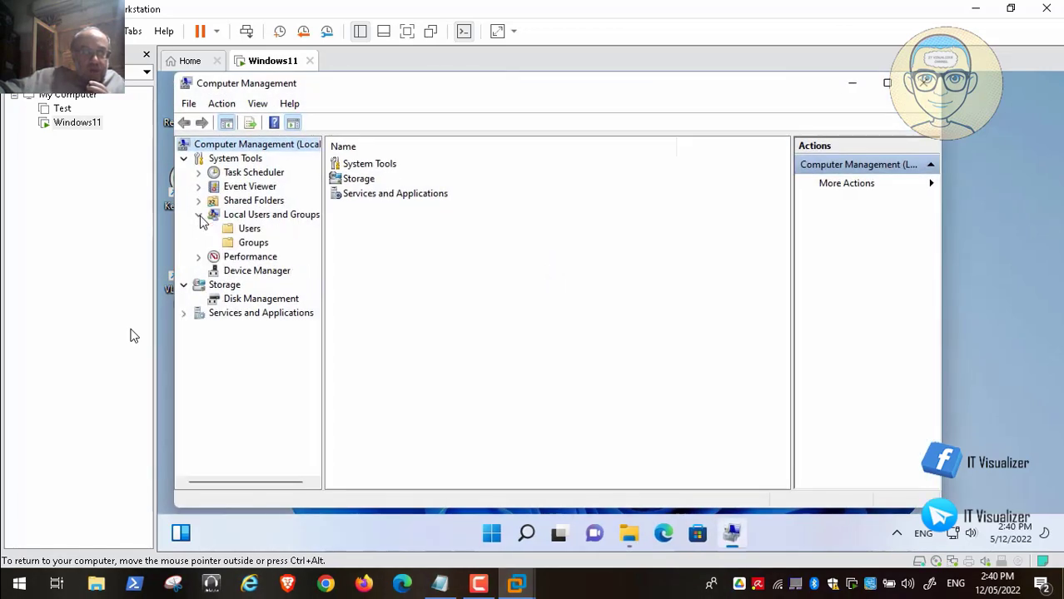
left_click(248, 230)
right_click(248, 234)
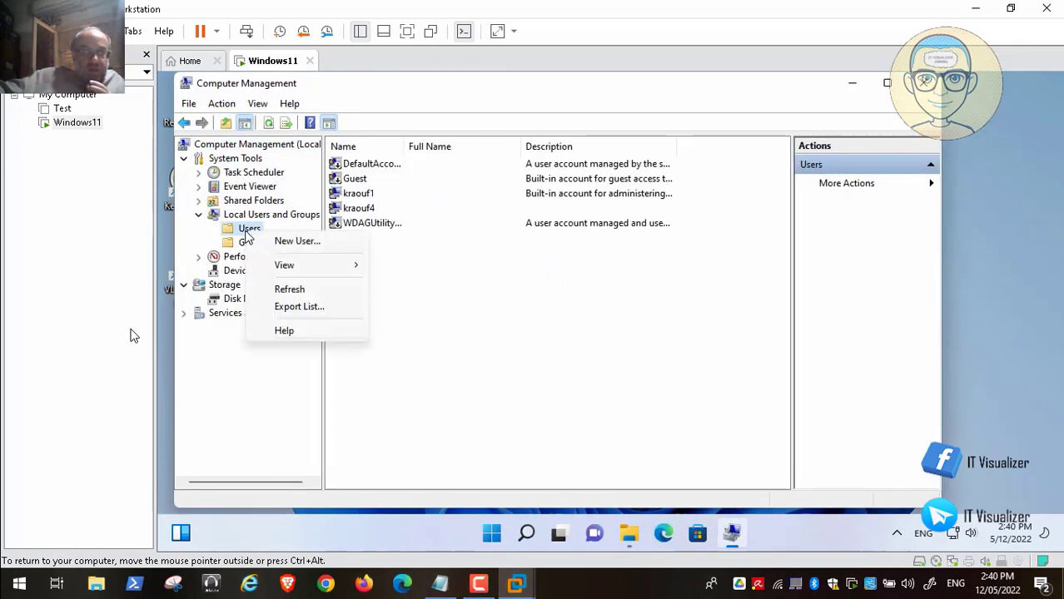
left_click(297, 242)
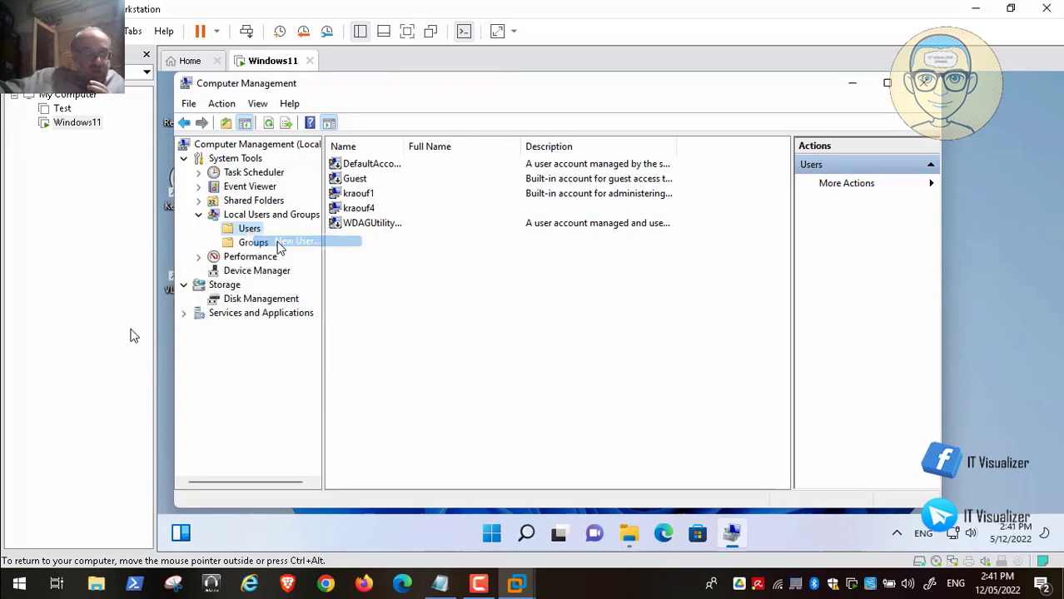
Create local user 'Test' with a password, no forced change, then close Computer Management.
type("Test")
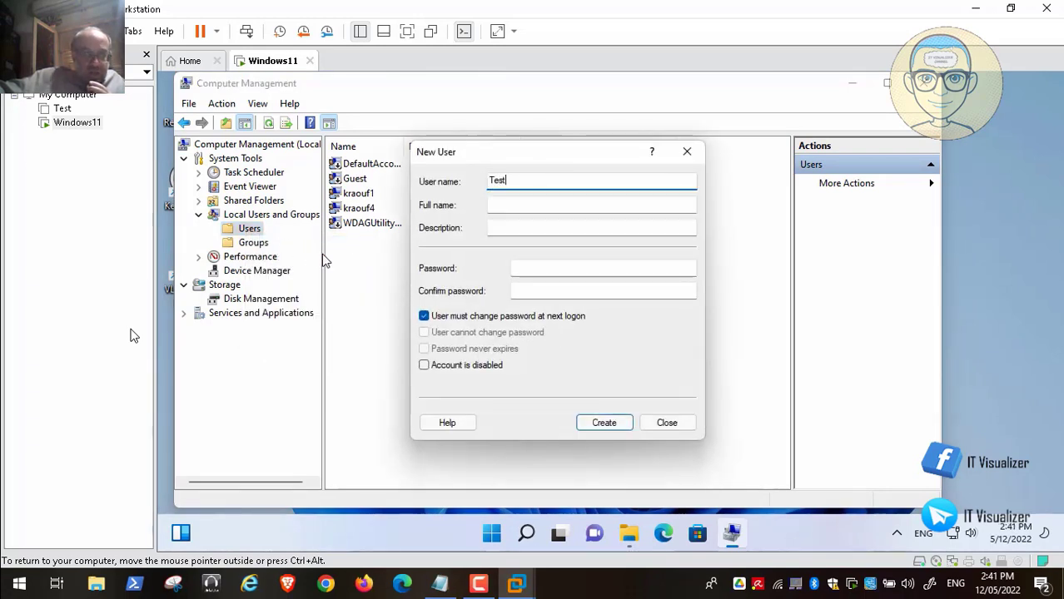
left_click(542, 270)
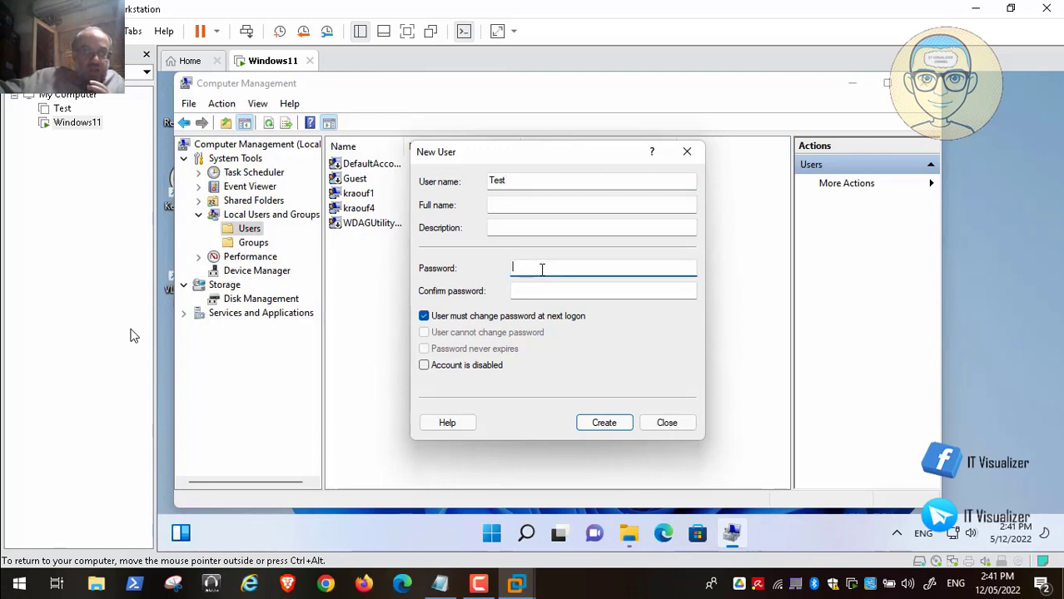
left_click(426, 316)
left_click(523, 269)
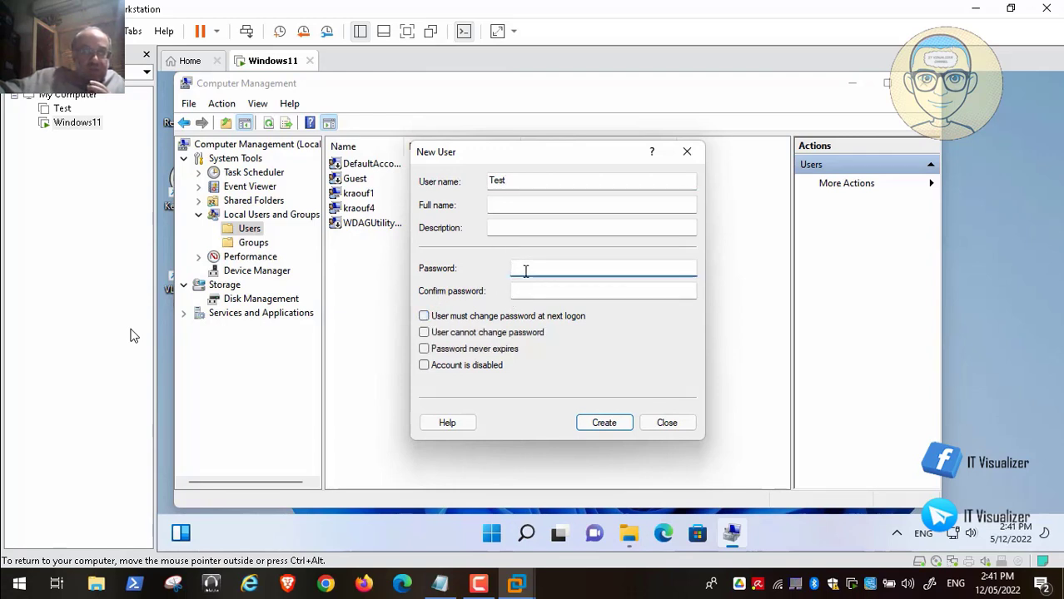
key("Tab")
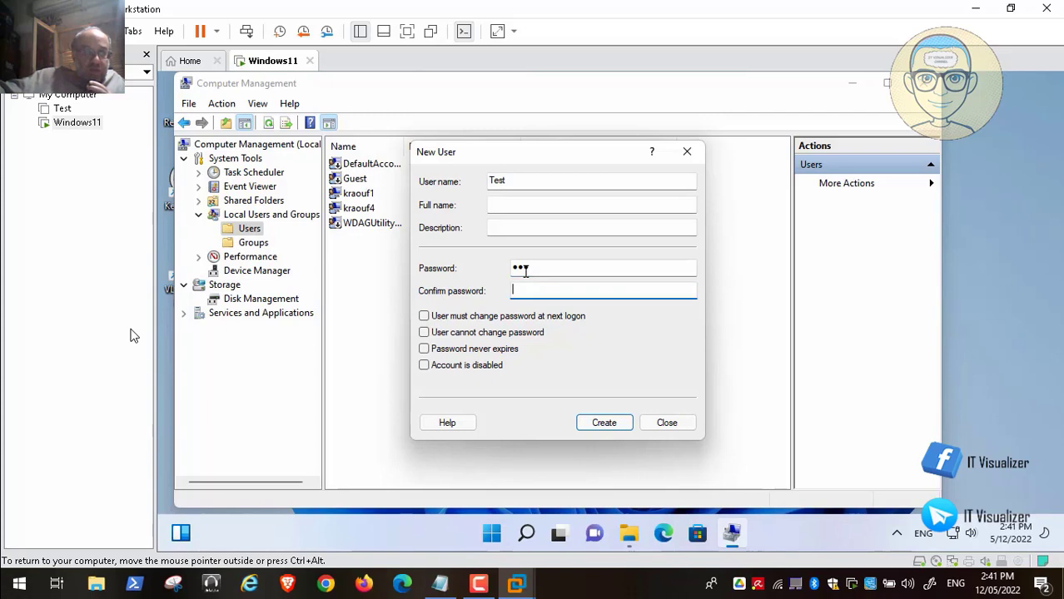
left_click(597, 423)
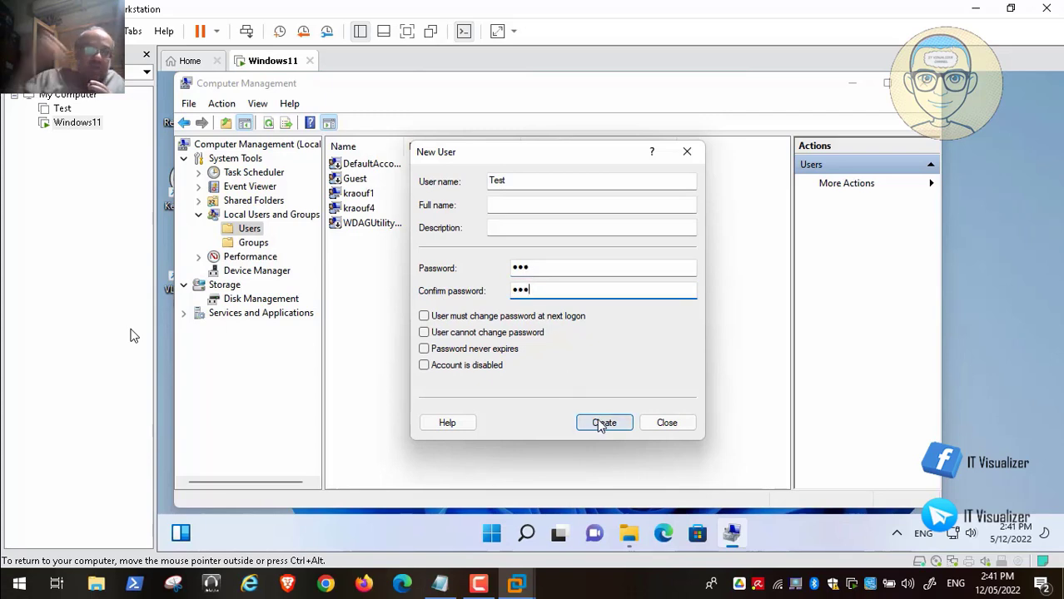
left_click(667, 423)
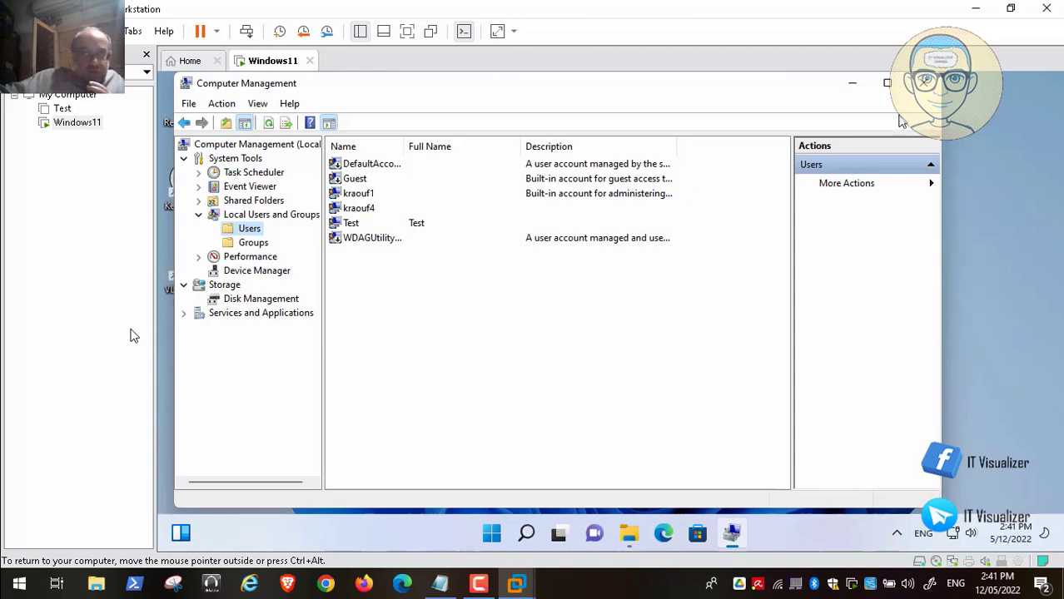
left_click(922, 83)
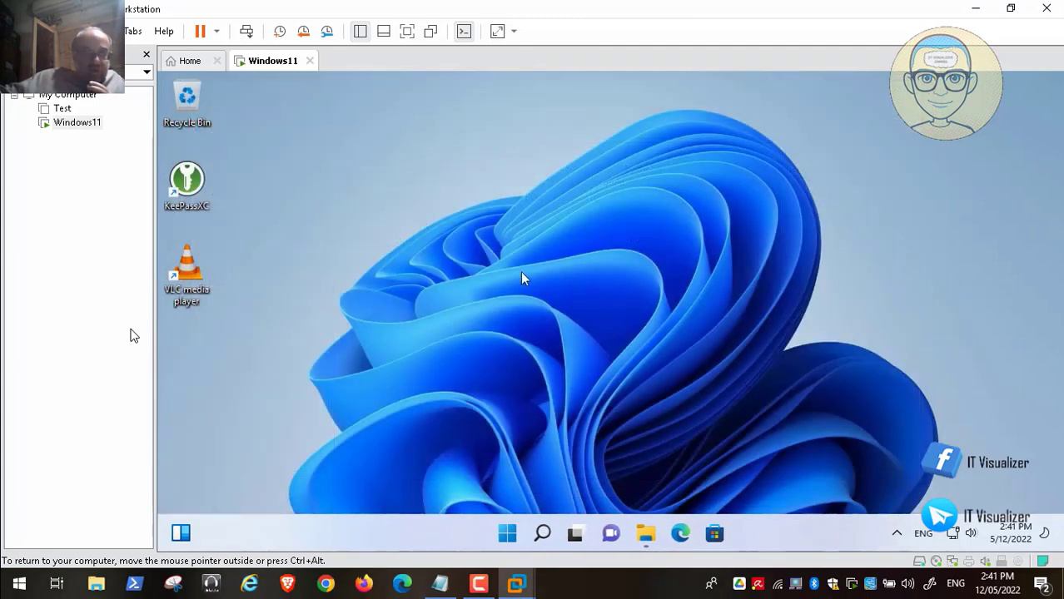
Sign out of the Windows 11 guest and bring up the sign-in screen listing the Test account.
right_click(509, 533)
mouse_move(523, 474)
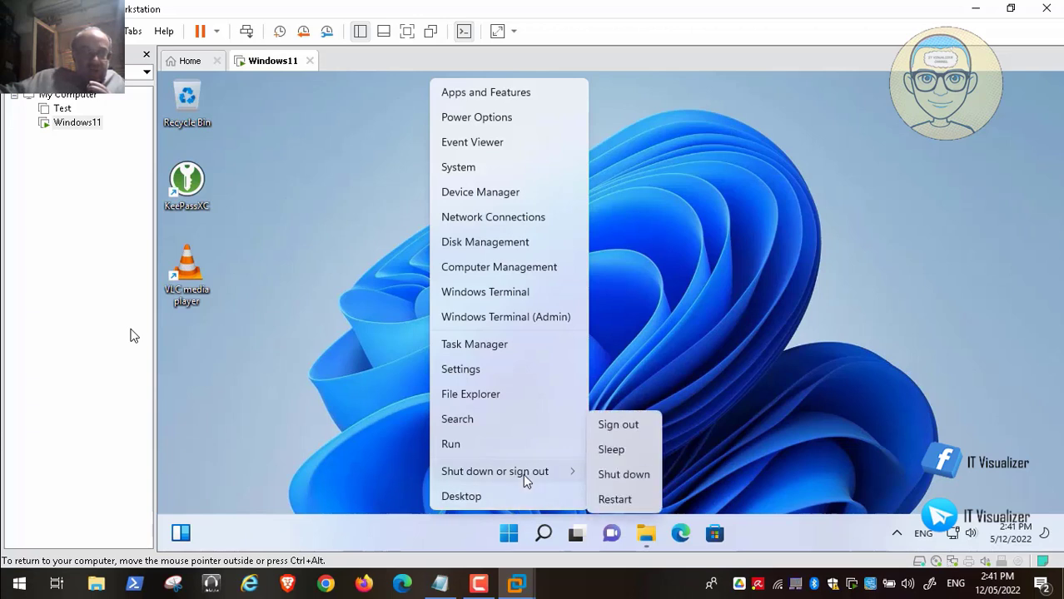
left_click(632, 424)
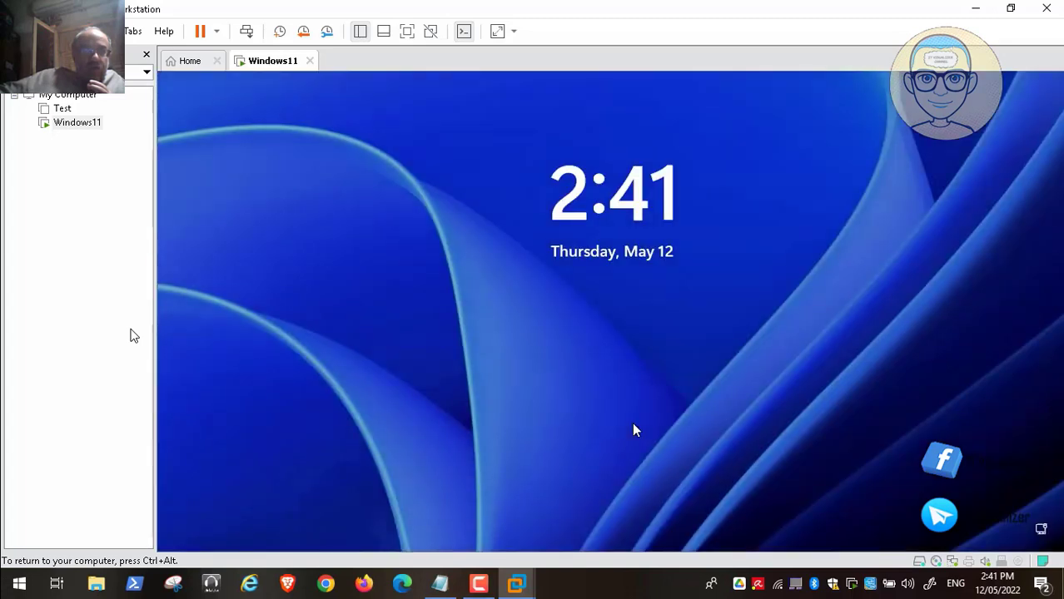
left_click(248, 33)
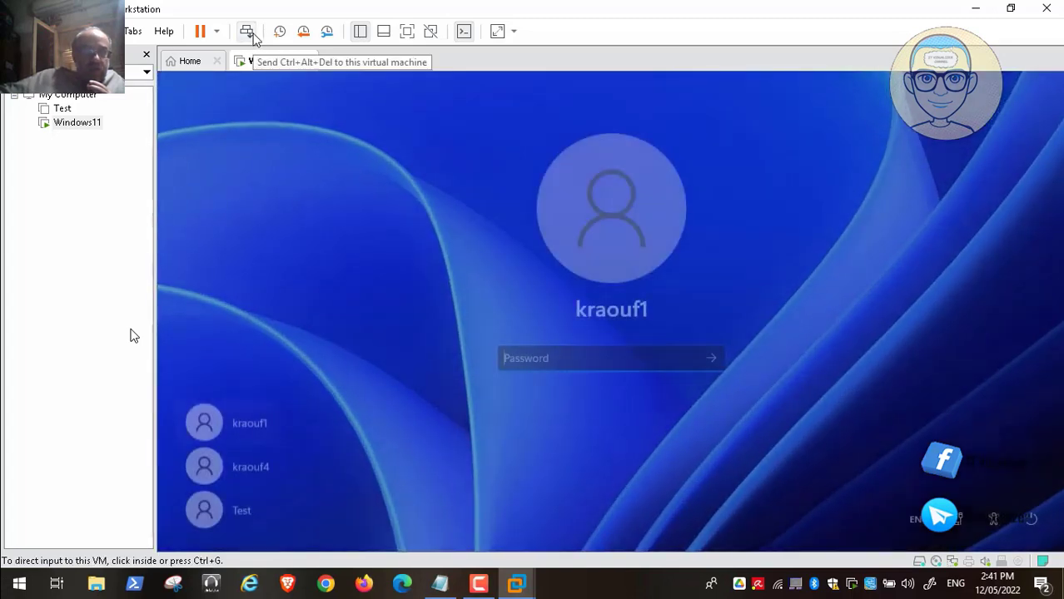
left_click(281, 392)
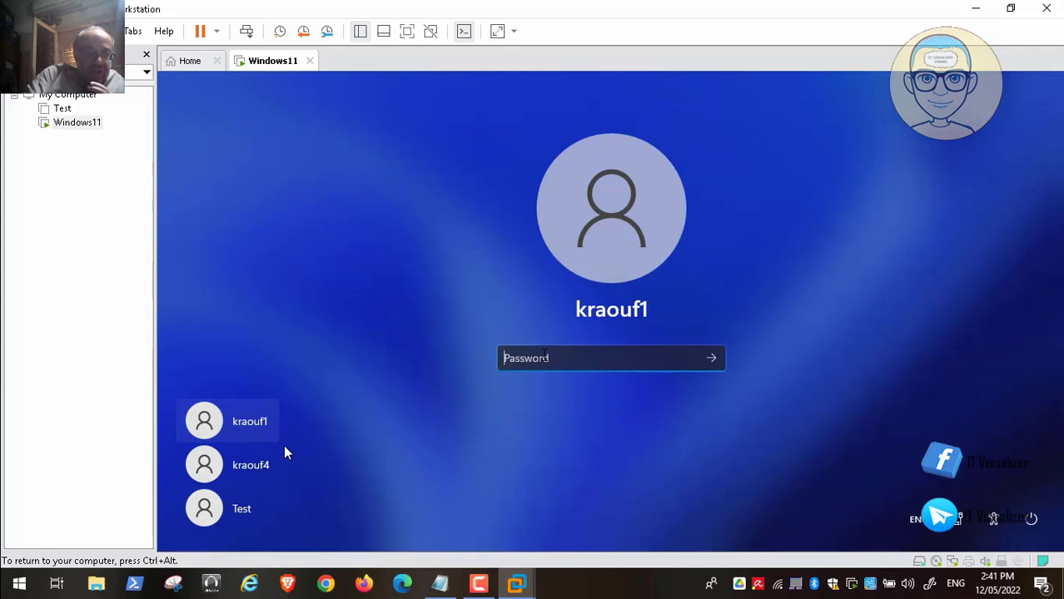
Sign in to the Test account, re-entering the password after an incorrect attempt, then release input to the host.
left_click(232, 506)
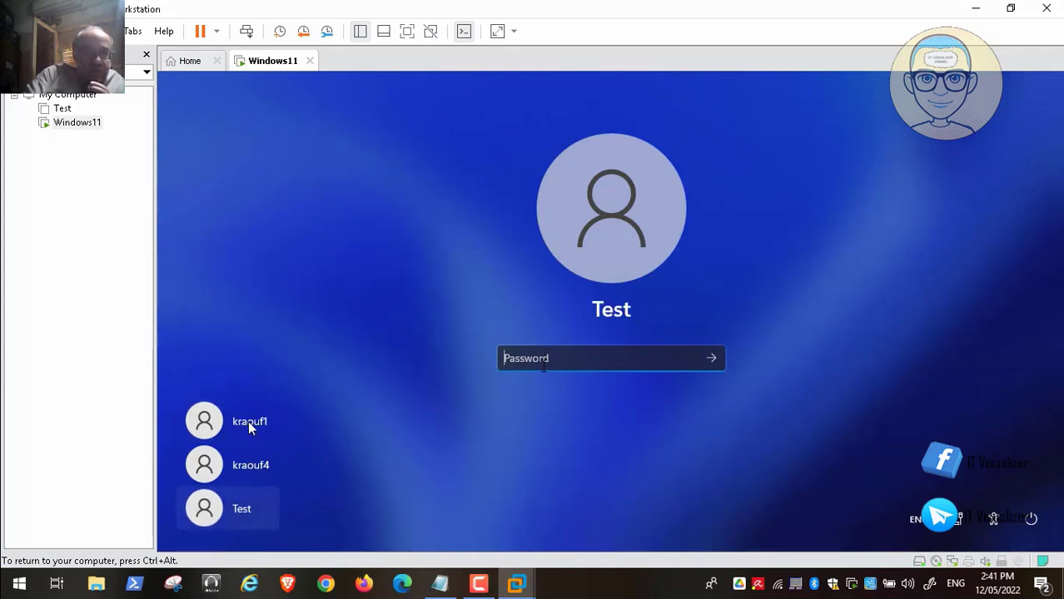
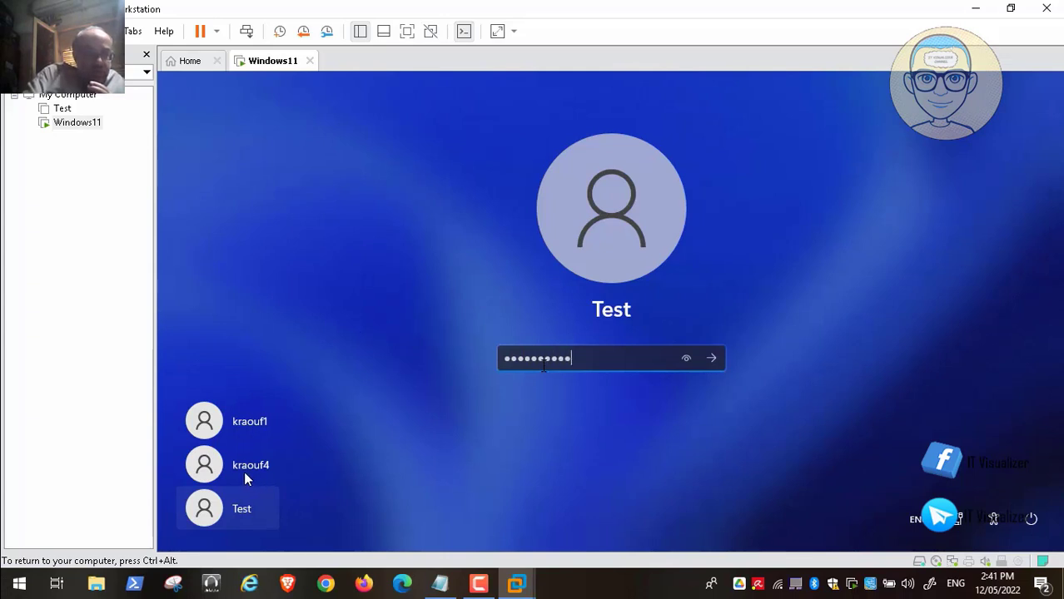
key("Return")
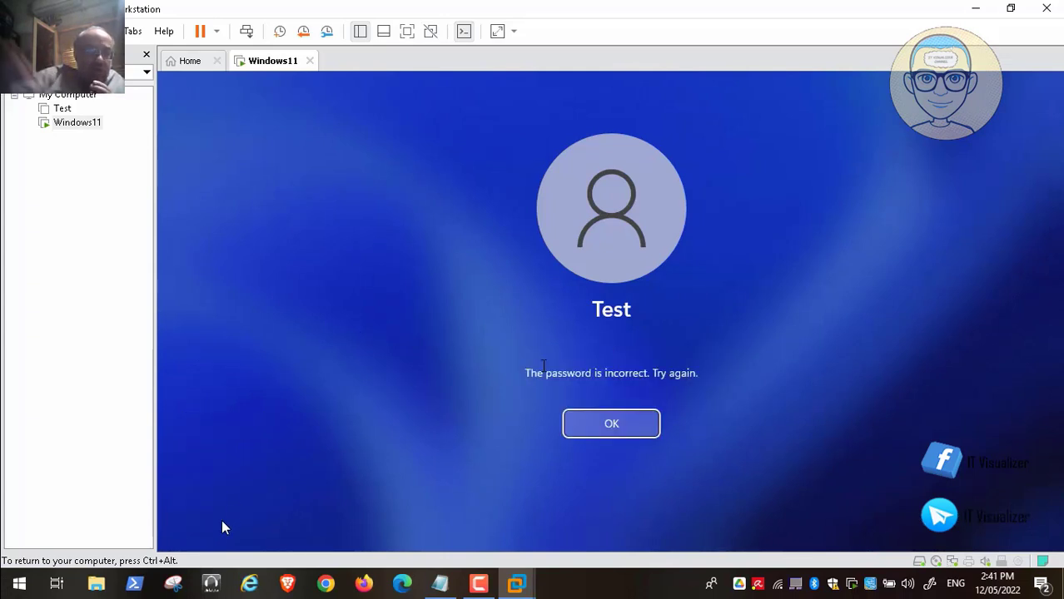
left_click(623, 434)
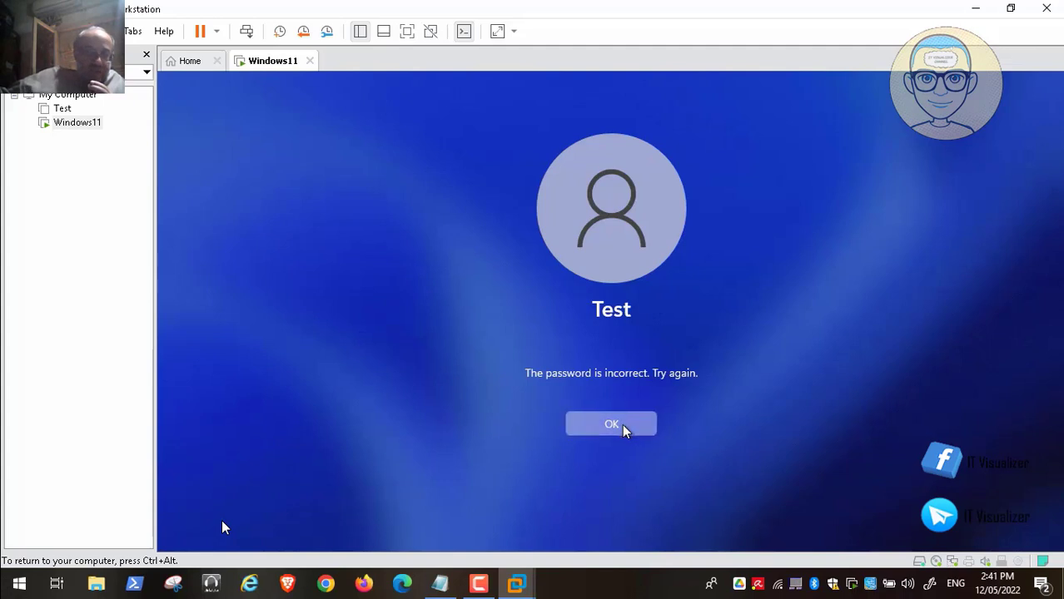
key("Return")
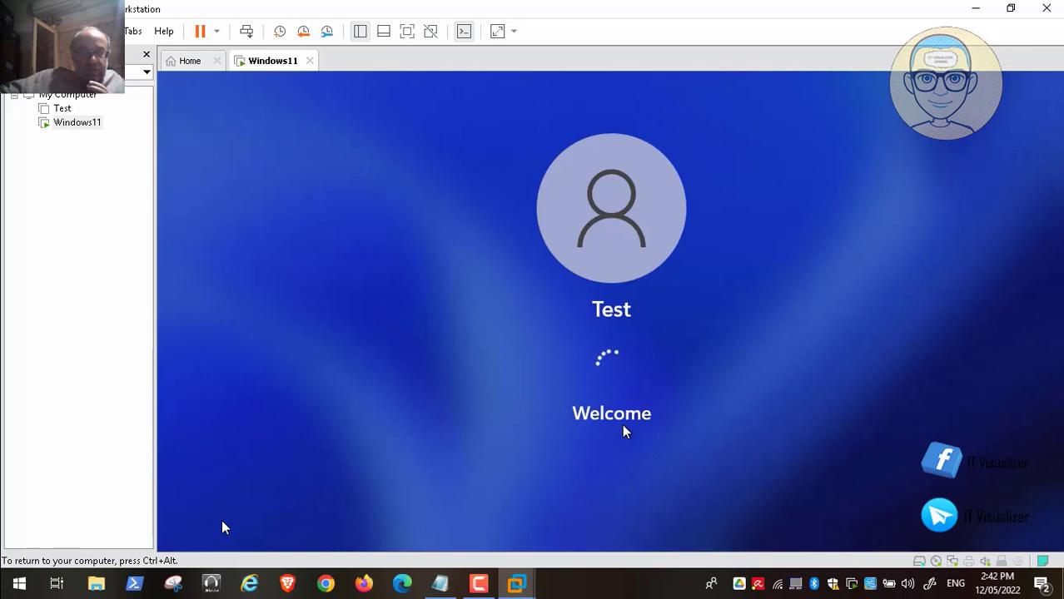
key("ctrl+alt")
left_click(481, 586)
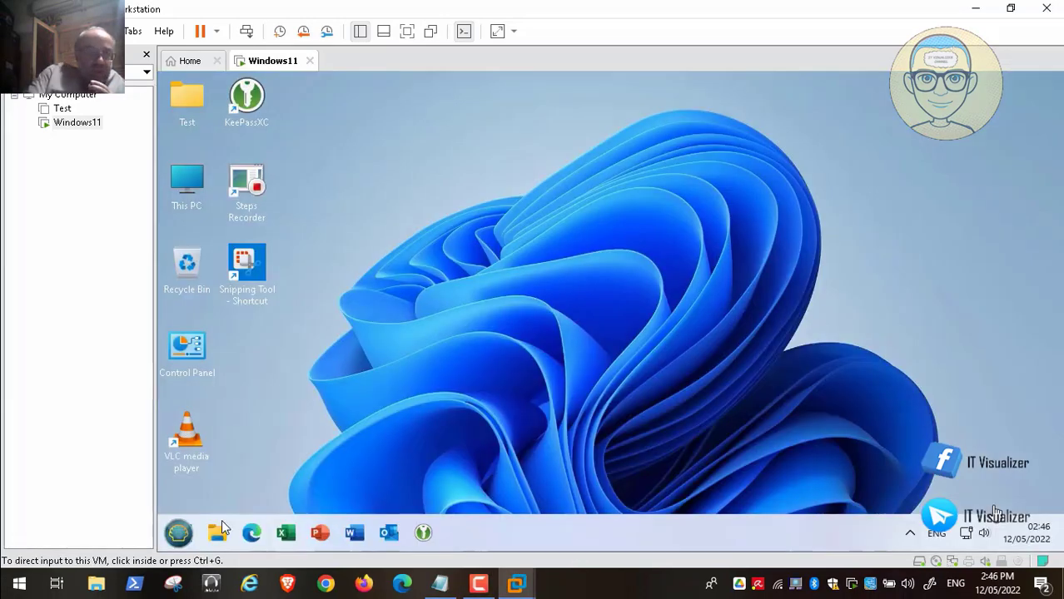
Open This PC and browse the My Documents, Documents, Pictures and Music folders.
left_click(563, 265)
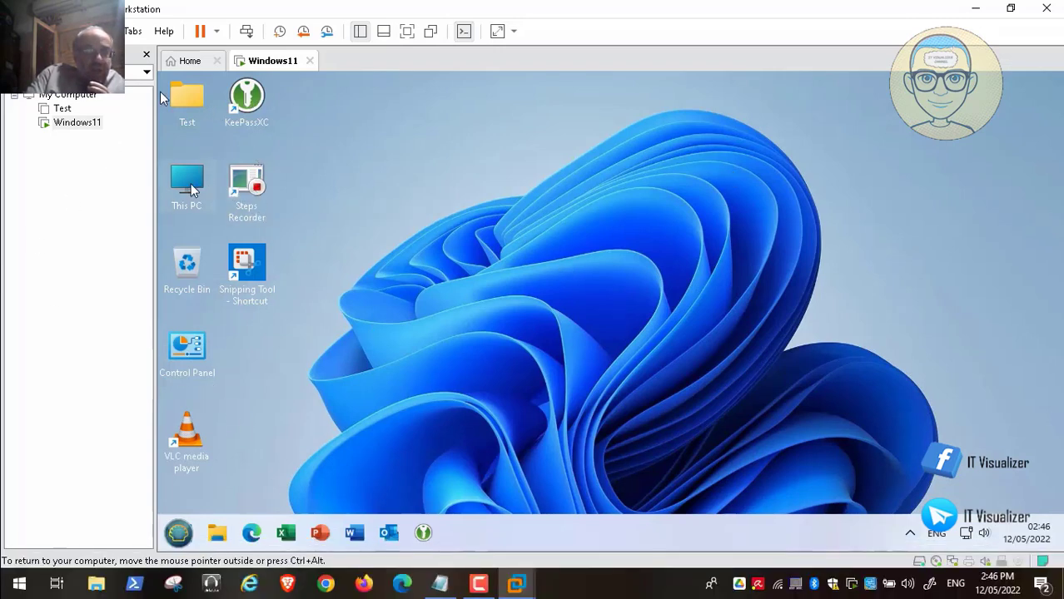
double_click(188, 185)
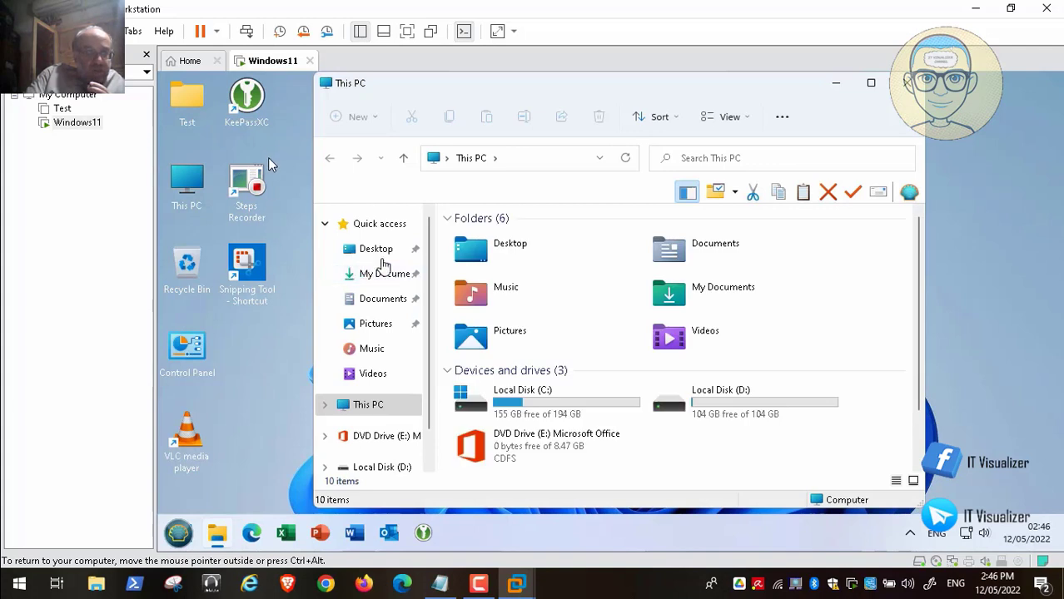
left_click(380, 275)
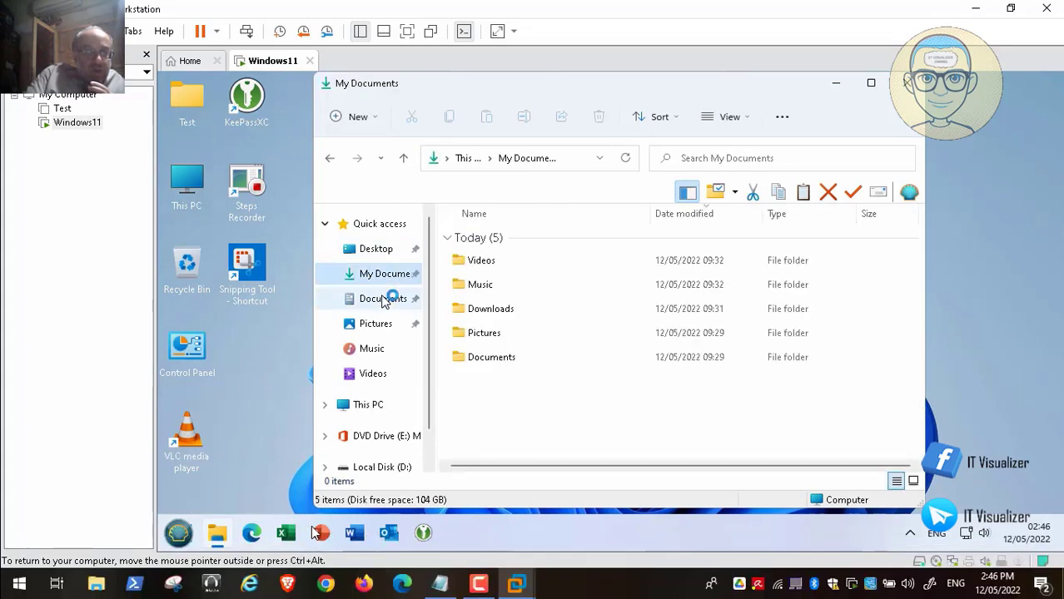
left_click(386, 300)
left_click(381, 324)
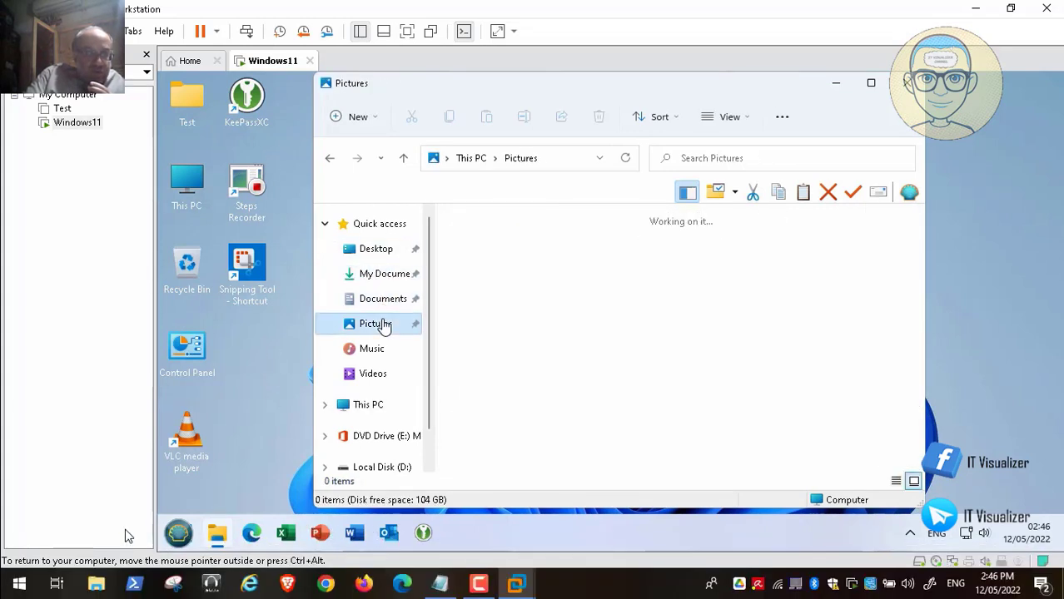
left_click(385, 348)
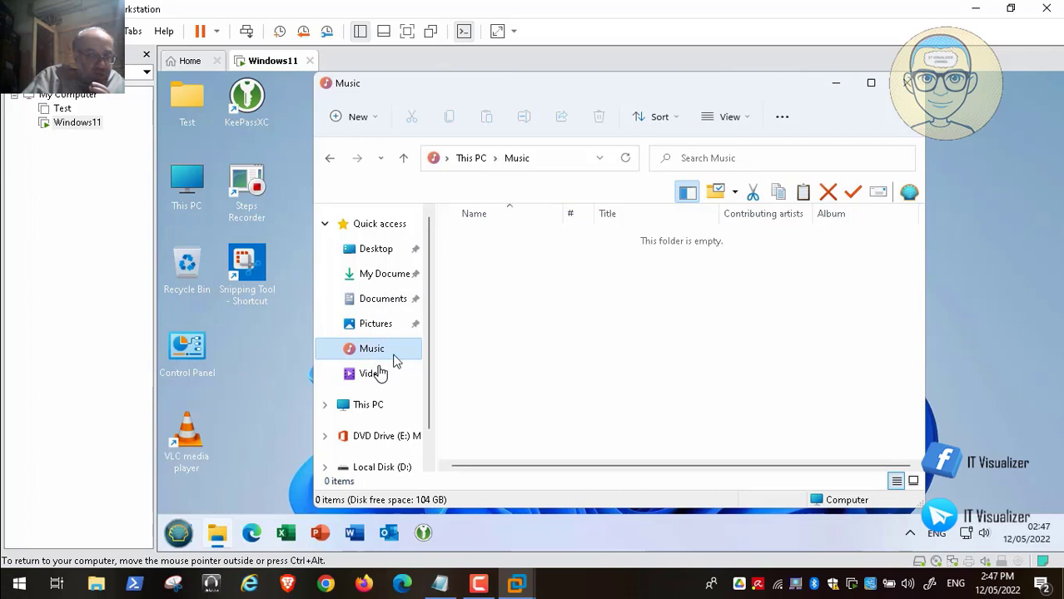
View the Videos folder, then return to the This PC overview.
key("space")
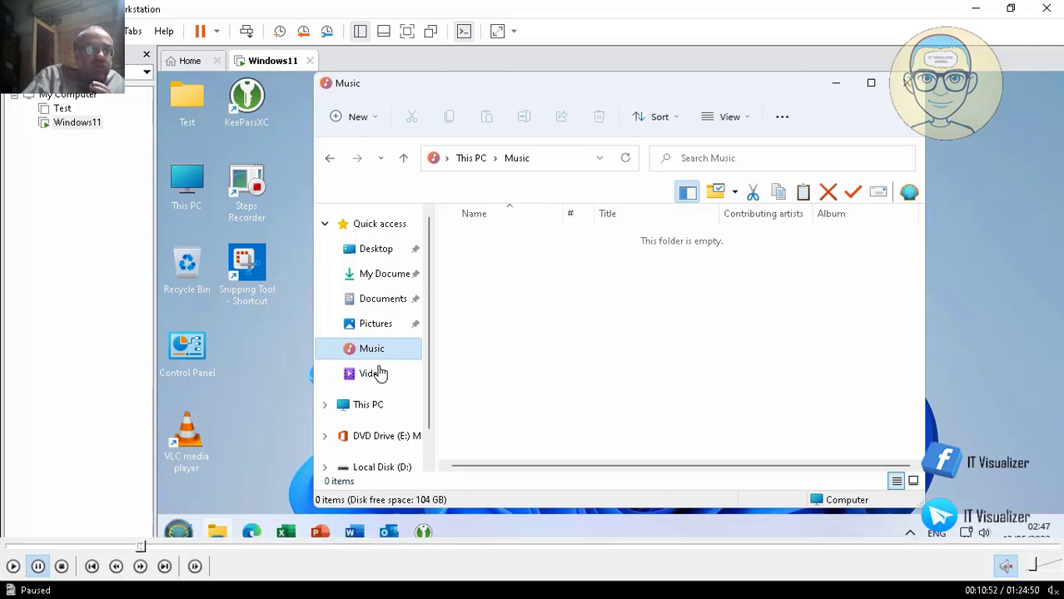
left_click(12, 568)
left_click(381, 380)
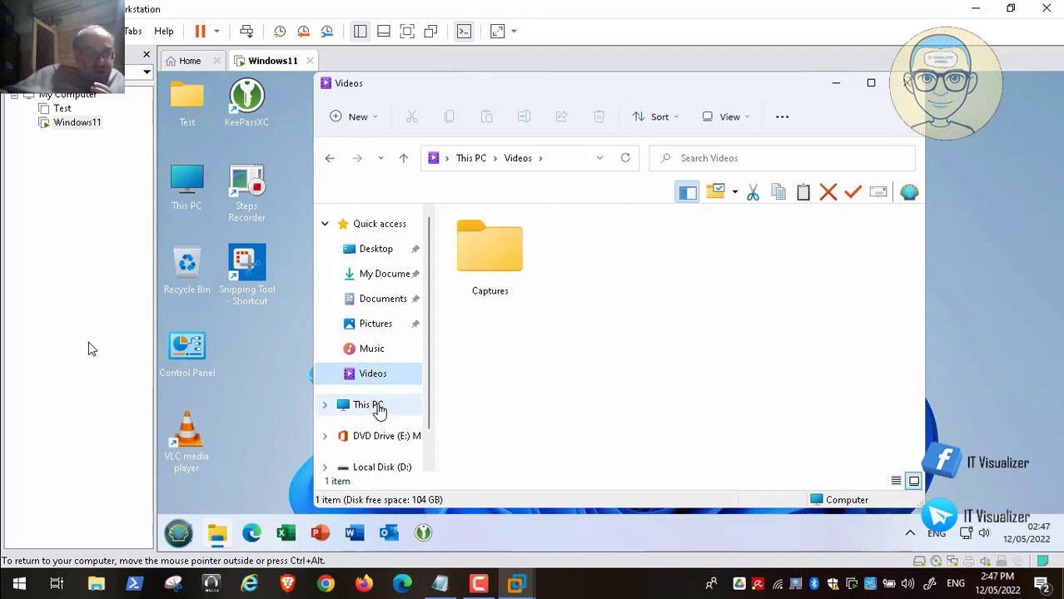
left_click(378, 412)
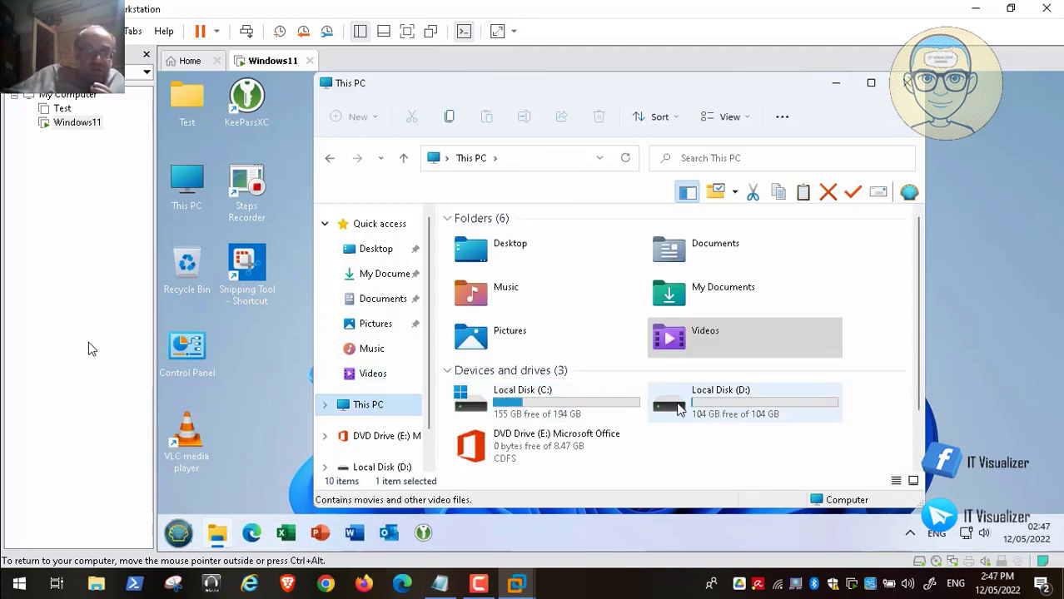
Open Local Disk (D:) and its My Documents folder.
left_click(678, 408)
double_click(678, 408)
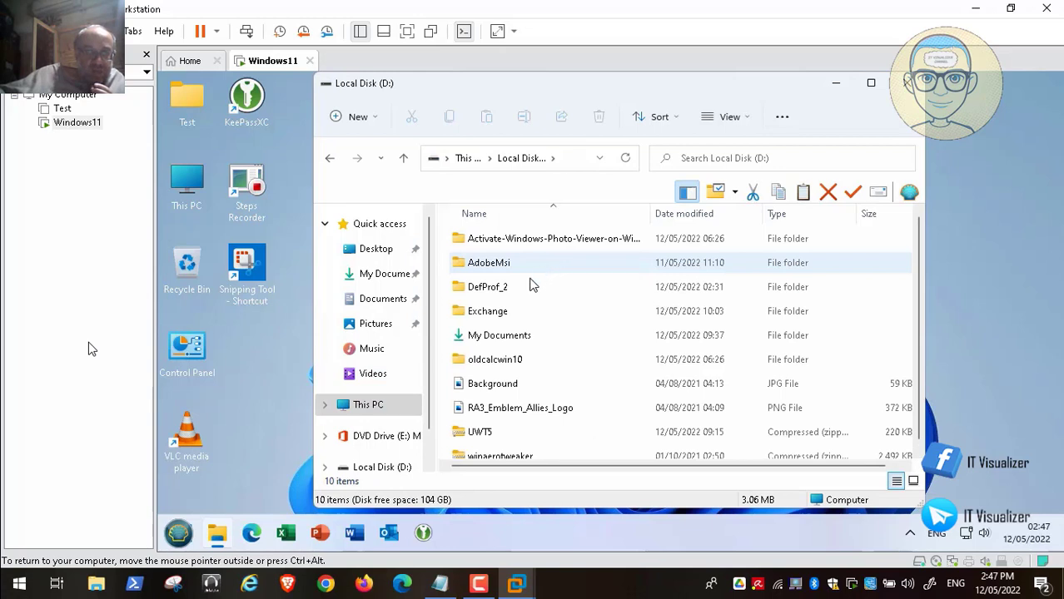
double_click(519, 335)
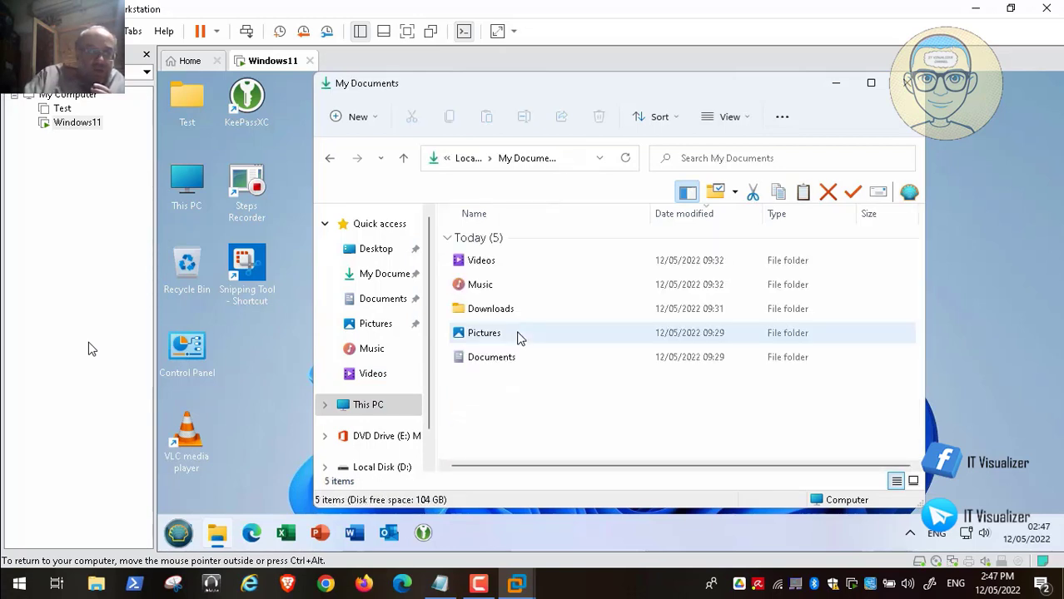
left_click(387, 279)
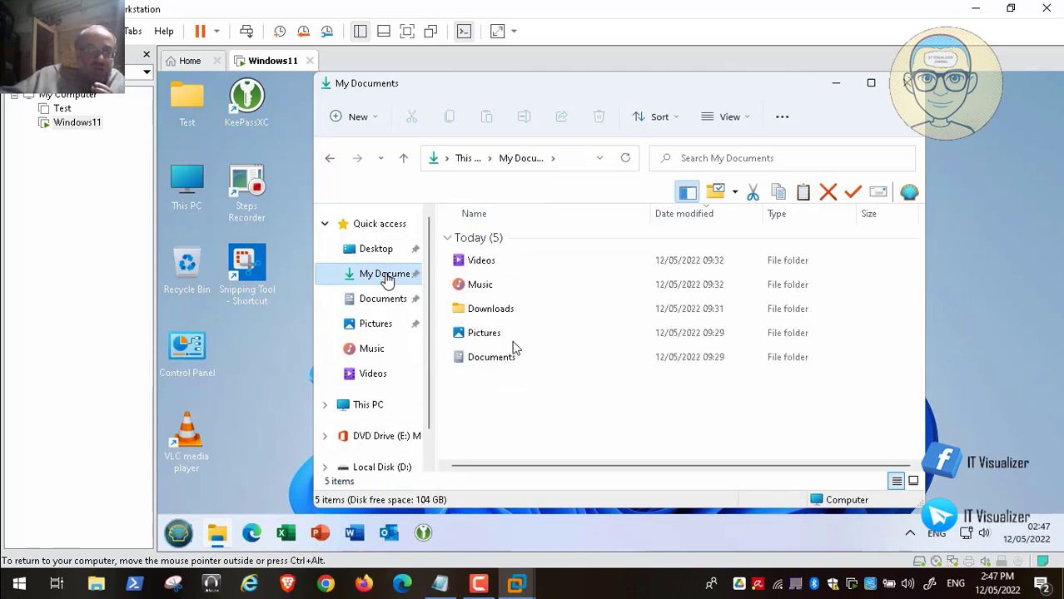
Check the storage locations of My Documents and Documents in their Properties, cancelling each without changes.
right_click(388, 279)
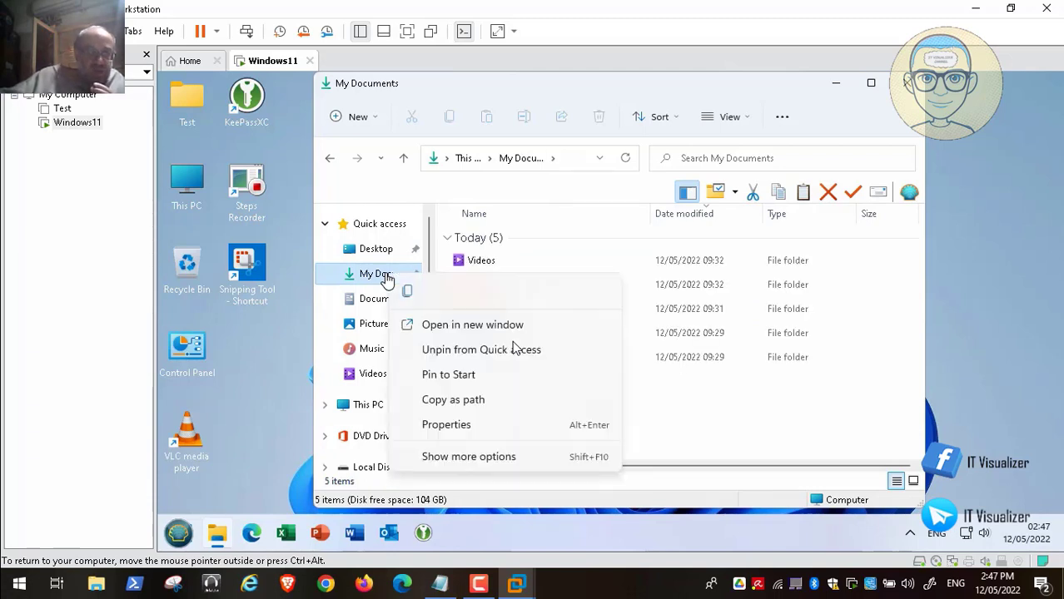
left_click(503, 430)
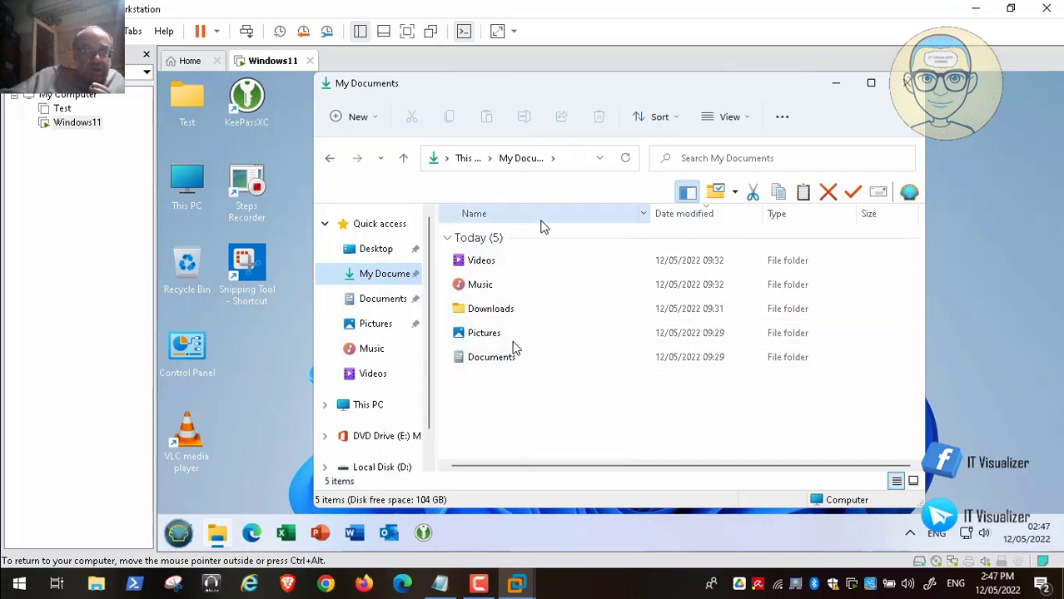
left_click(552, 156)
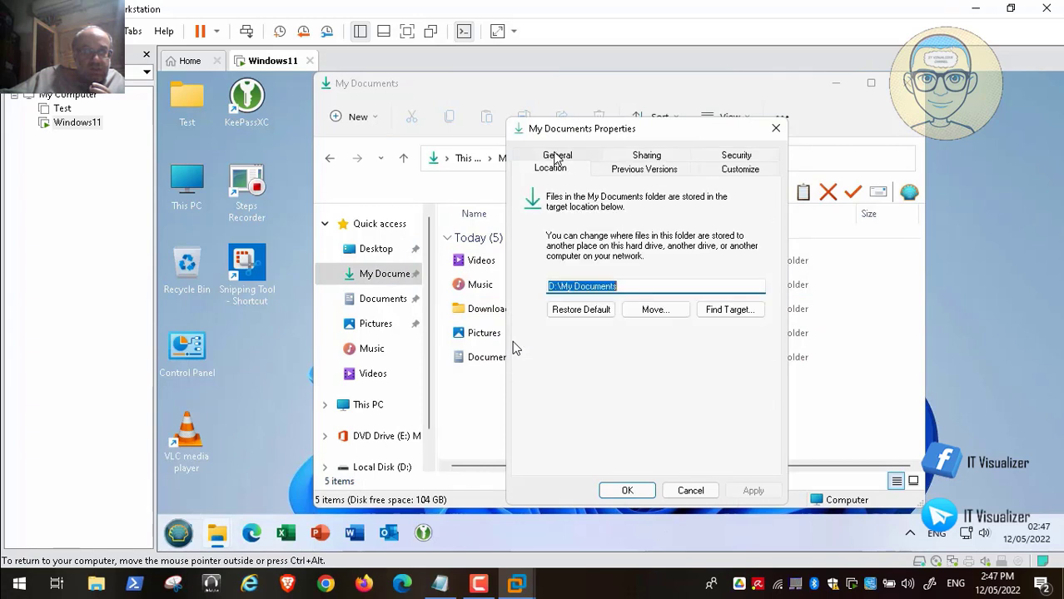
left_click(690, 490)
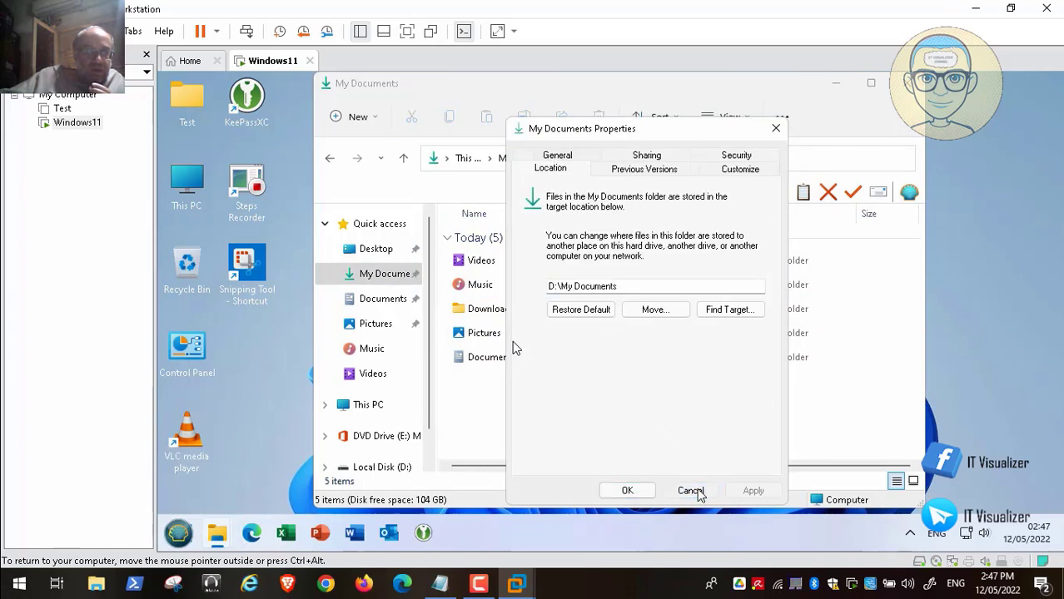
right_click(377, 306)
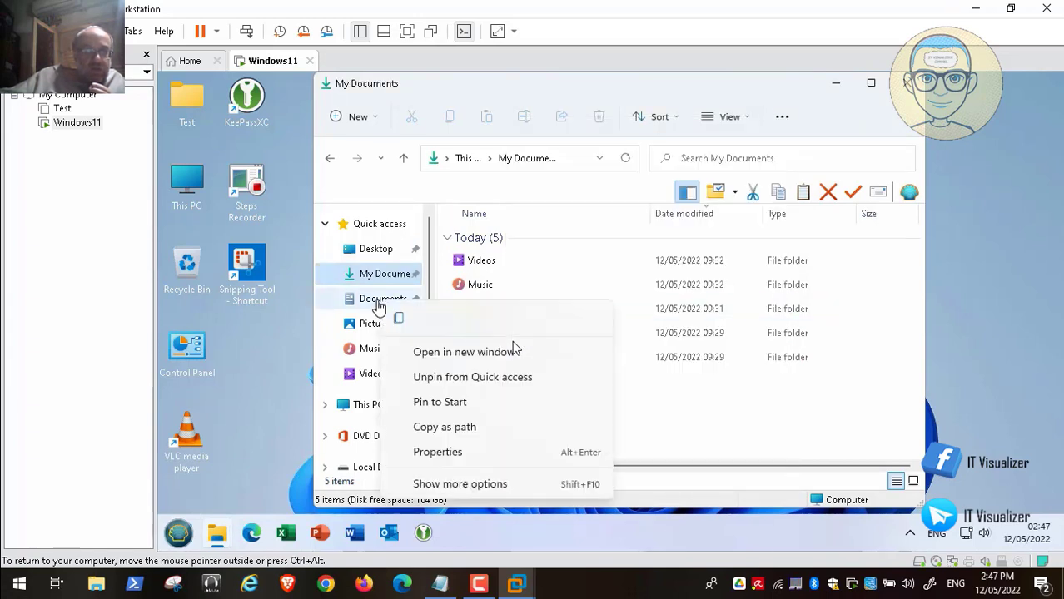
left_click(441, 454)
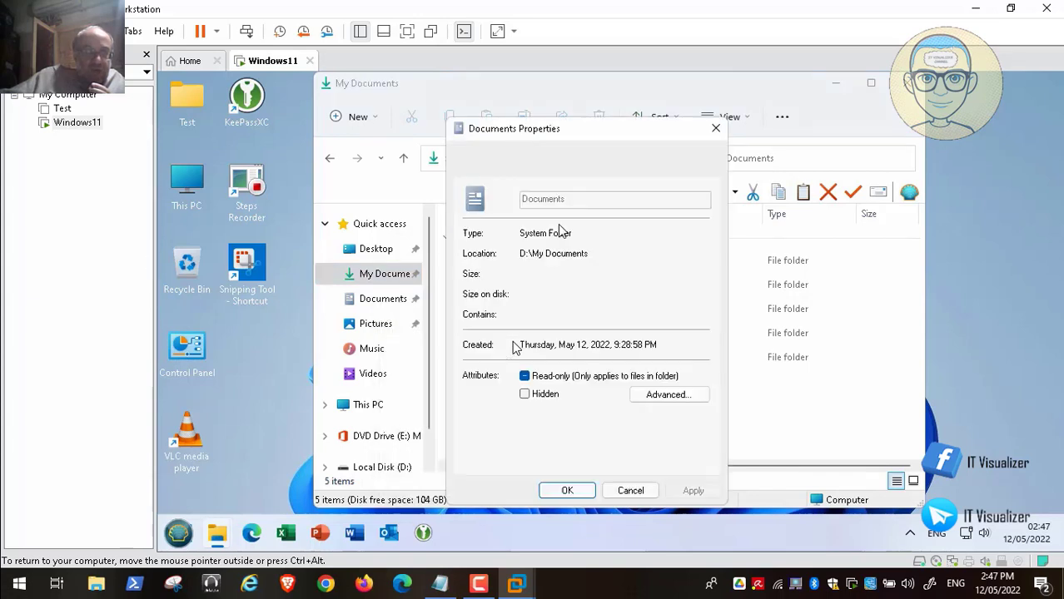
left_click(500, 158)
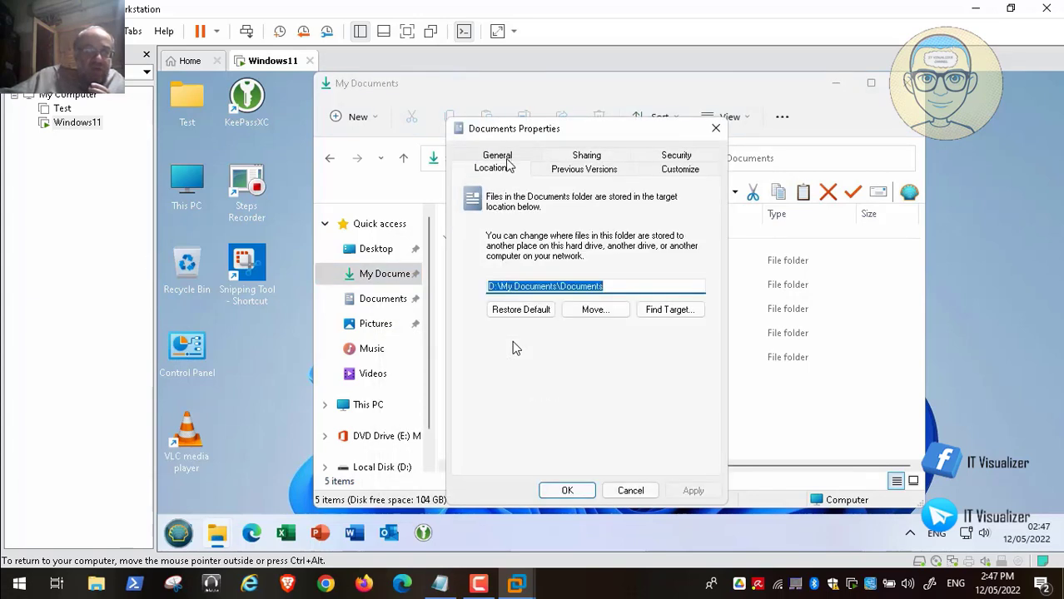
left_click(630, 491)
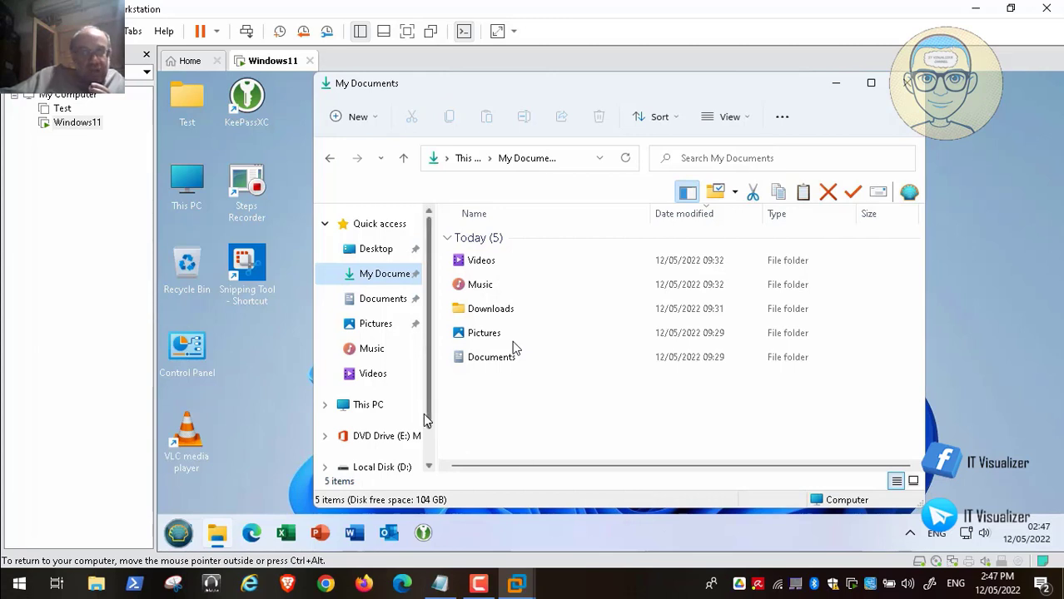
left_click_drag(432, 418, 440, 348)
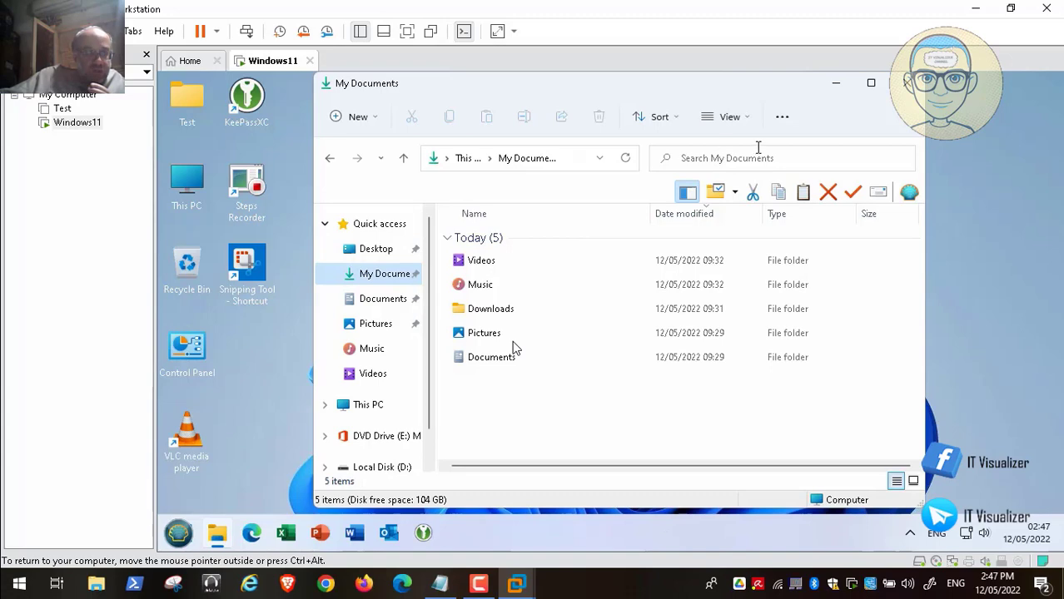
Close the My Documents window, reopen This PC to check drive space, then close it.
left_click(906, 83)
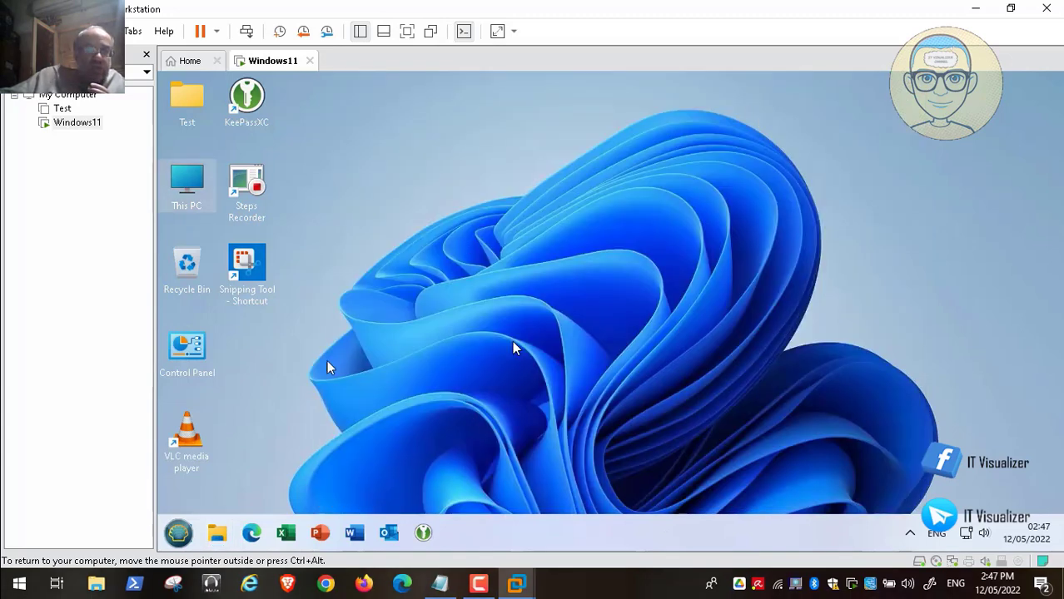
left_click(180, 533)
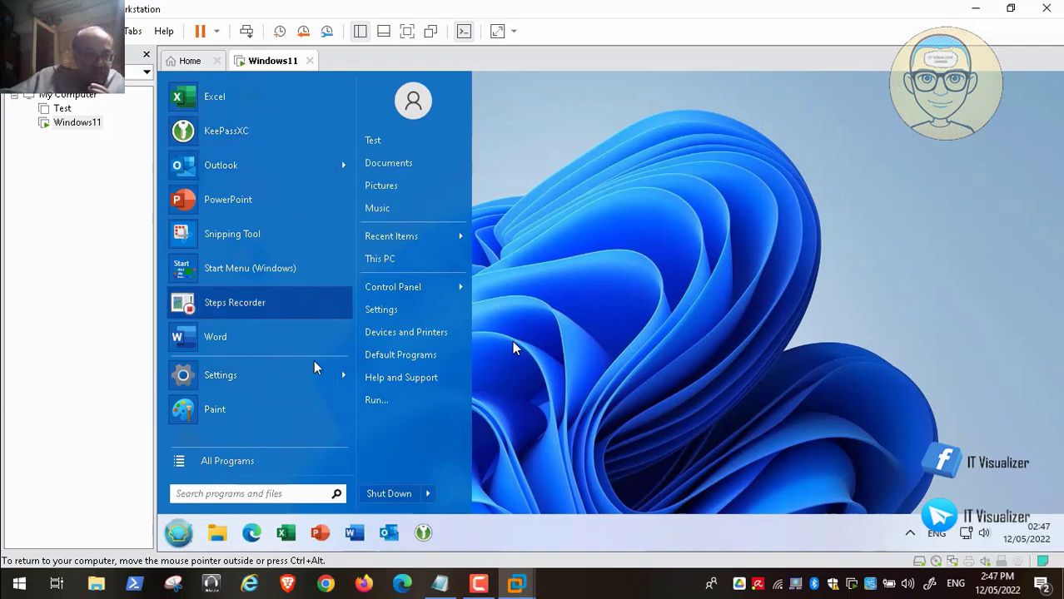
left_click(513, 348)
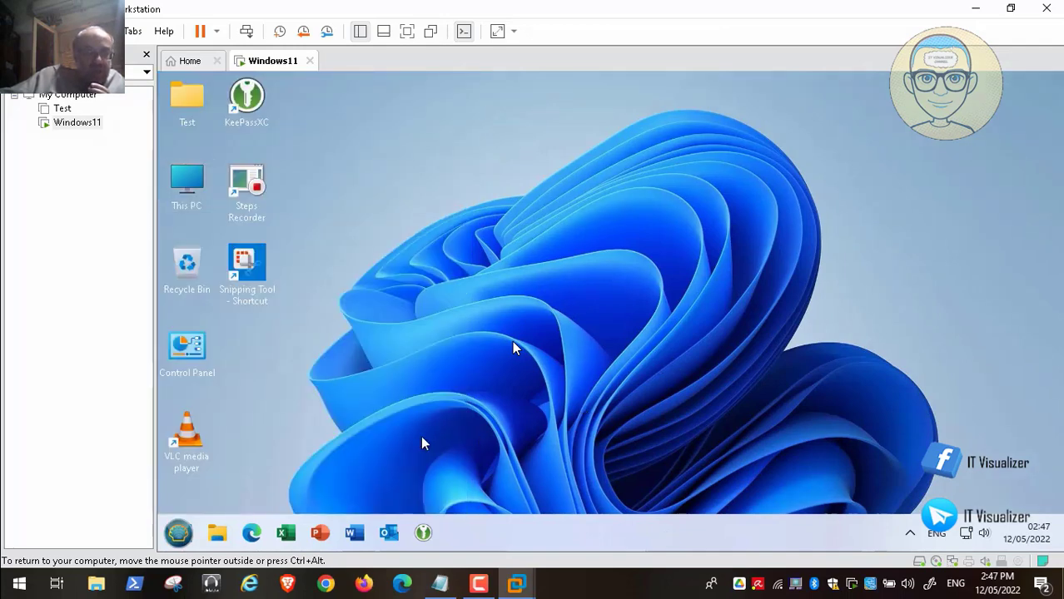
double_click(187, 188)
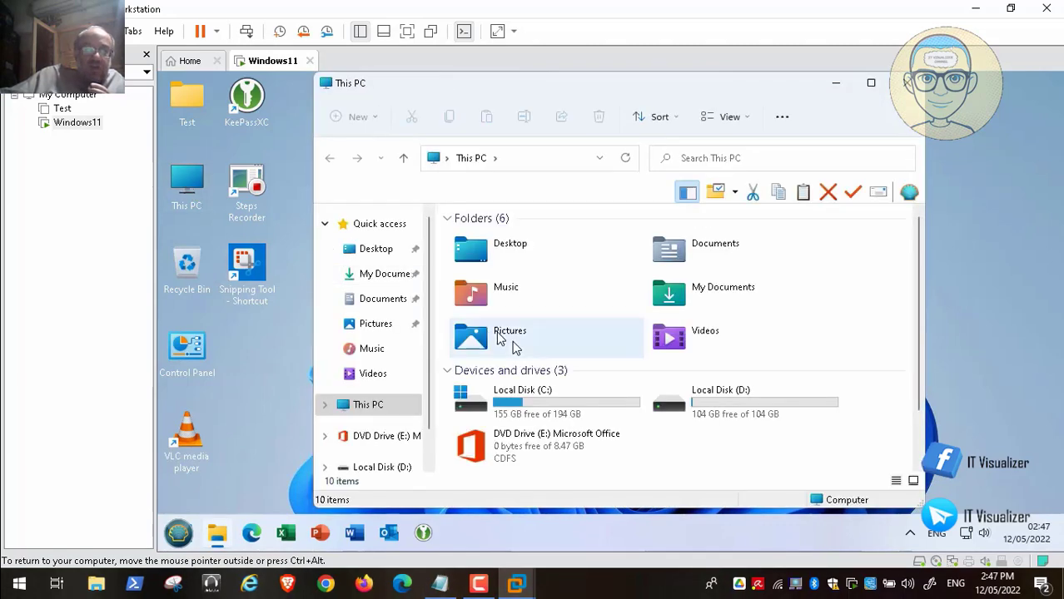
mouse_move(791, 399)
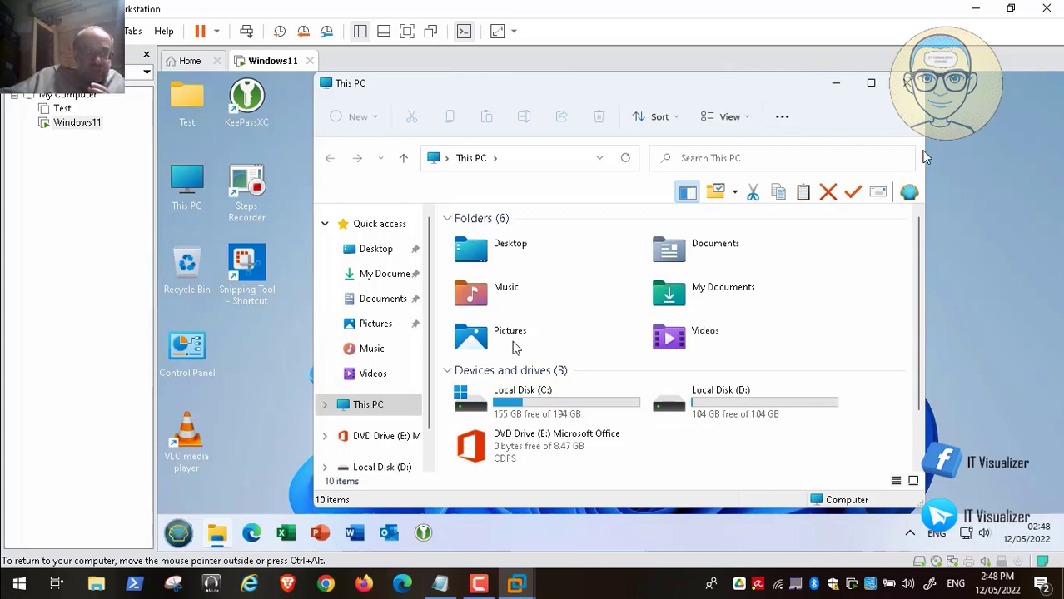
left_click(908, 83)
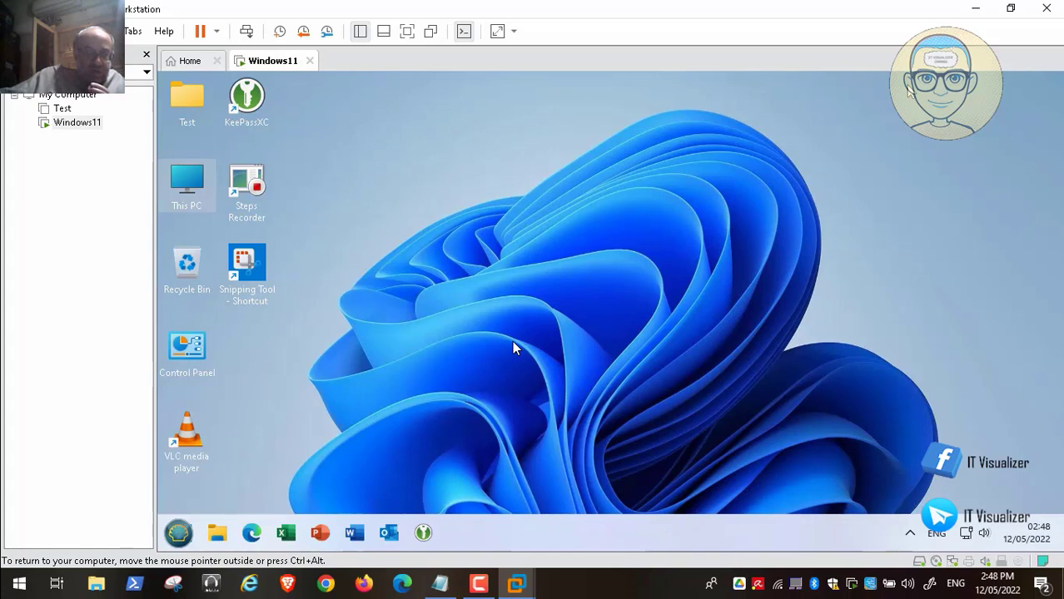
Log off the Test account from the Start menu's shut-down options.
left_click(179, 535)
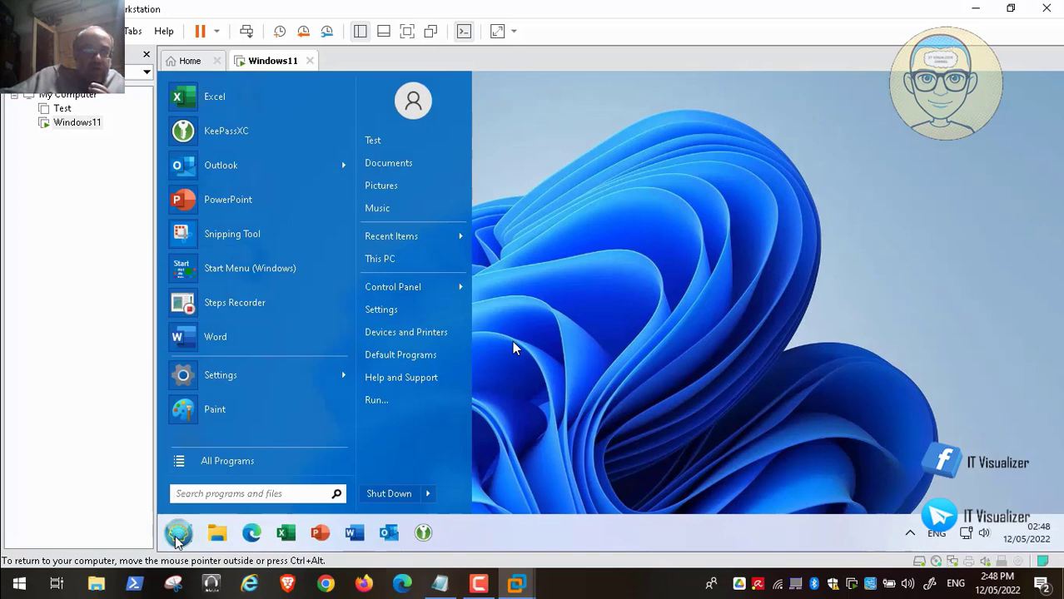
left_click(598, 376)
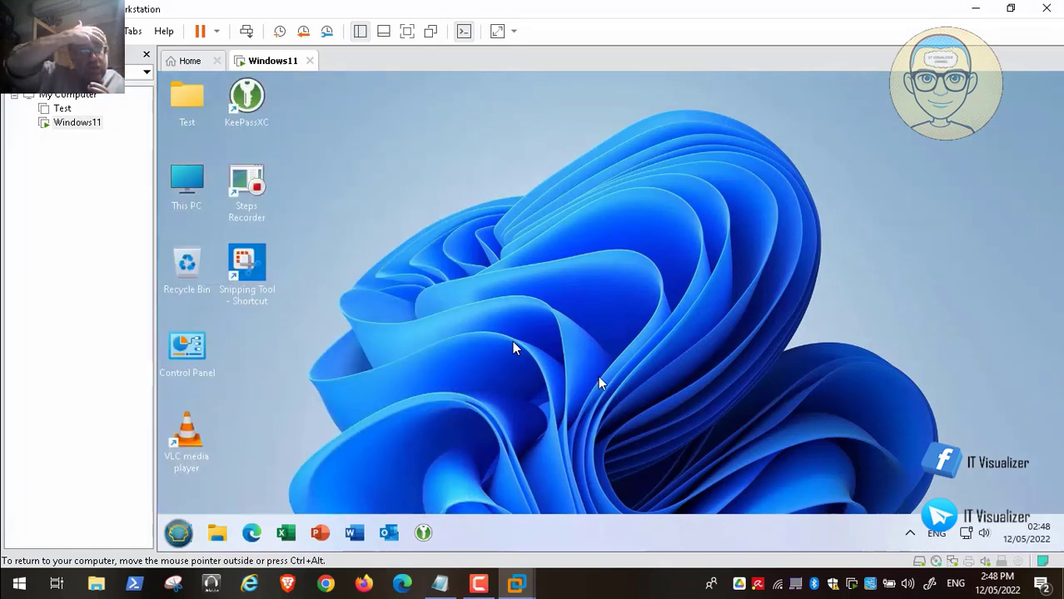
left_click(182, 534)
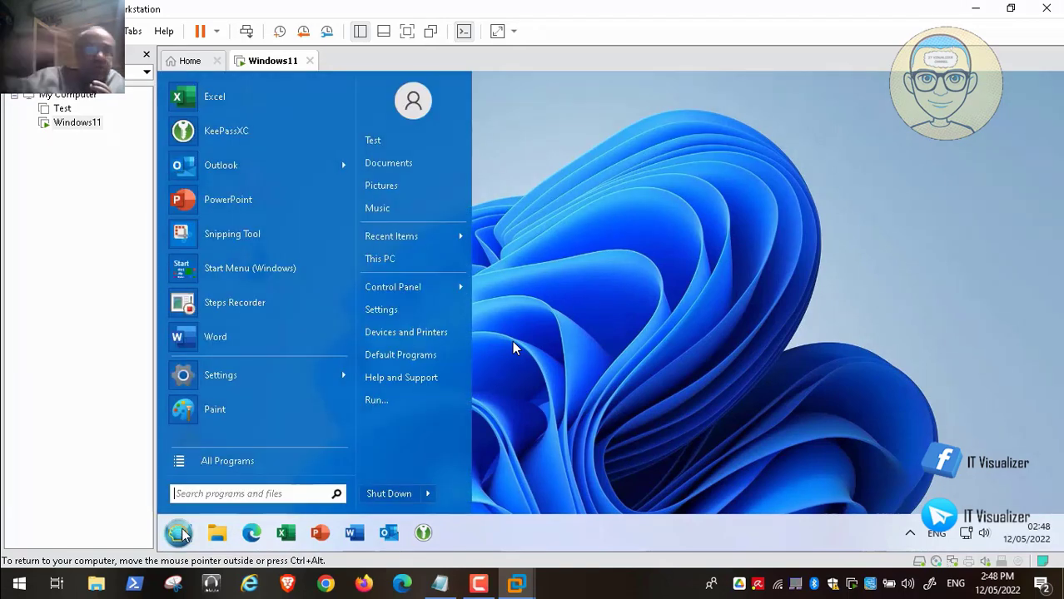
left_click(643, 349)
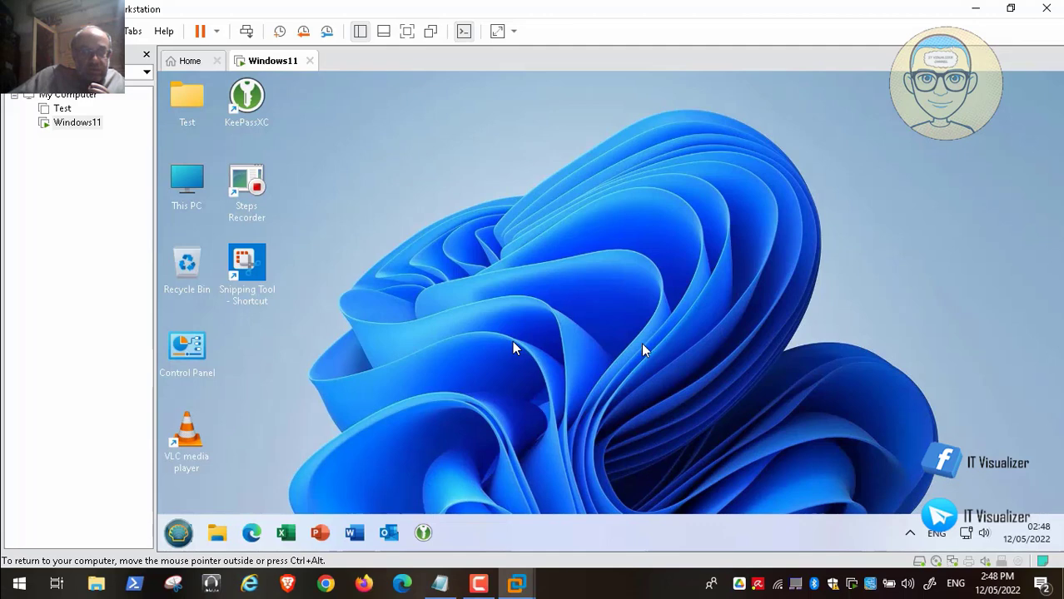
left_click(179, 534)
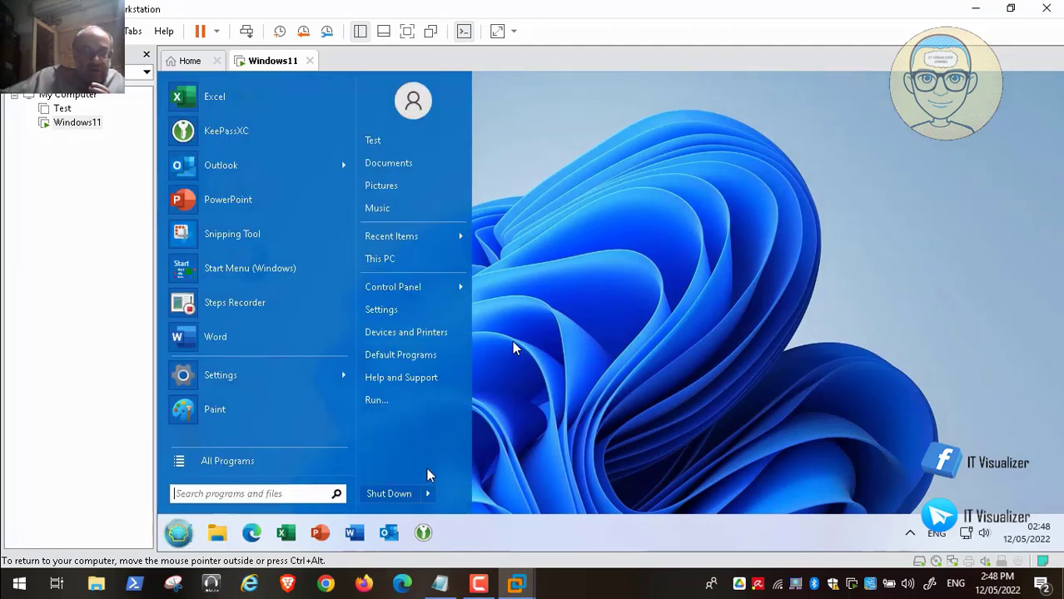
mouse_move(427, 492)
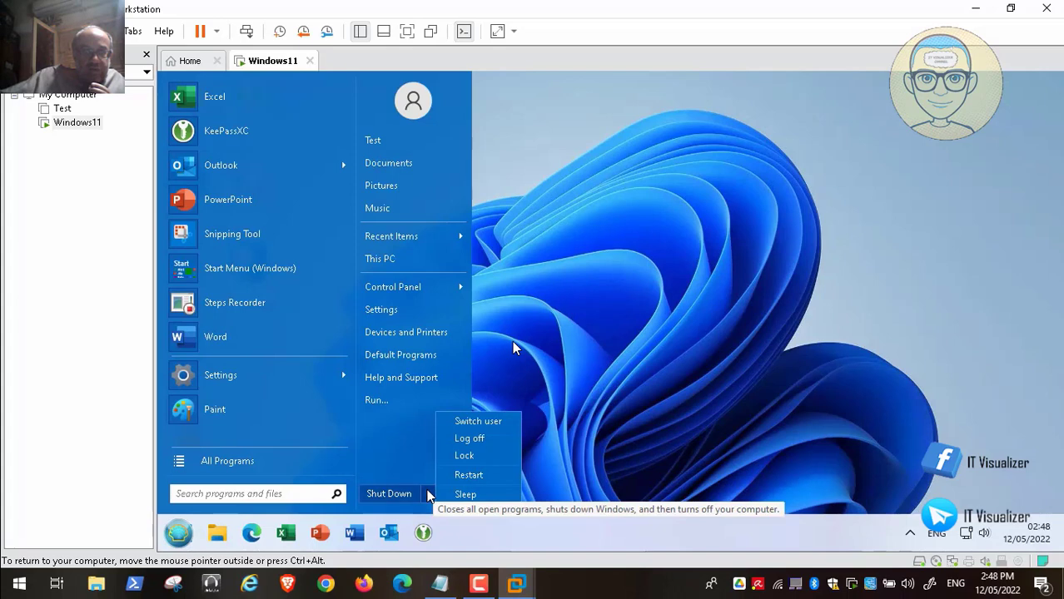
left_click(469, 438)
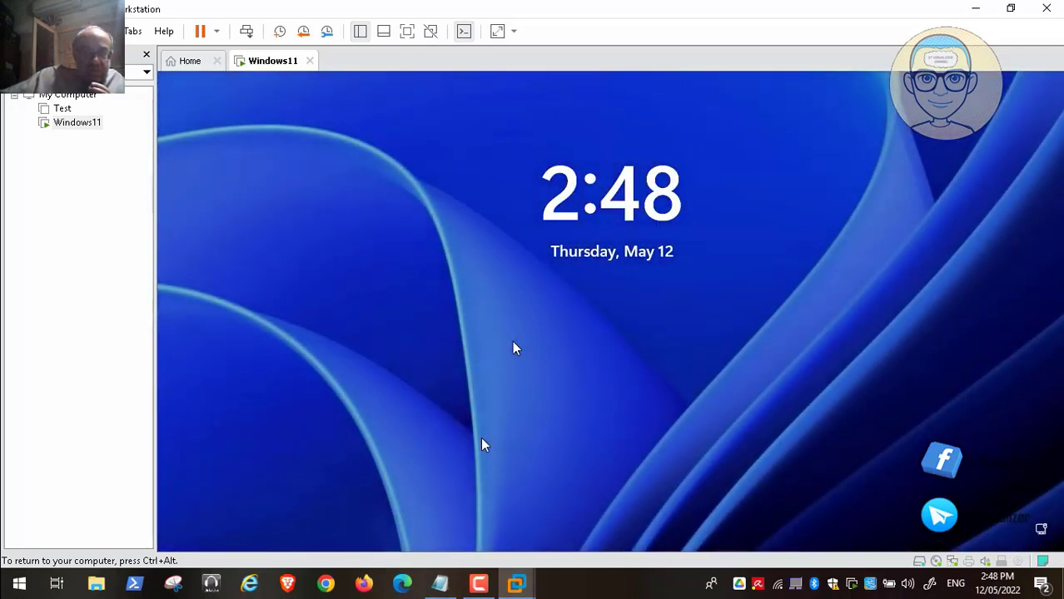
left_click(477, 587)
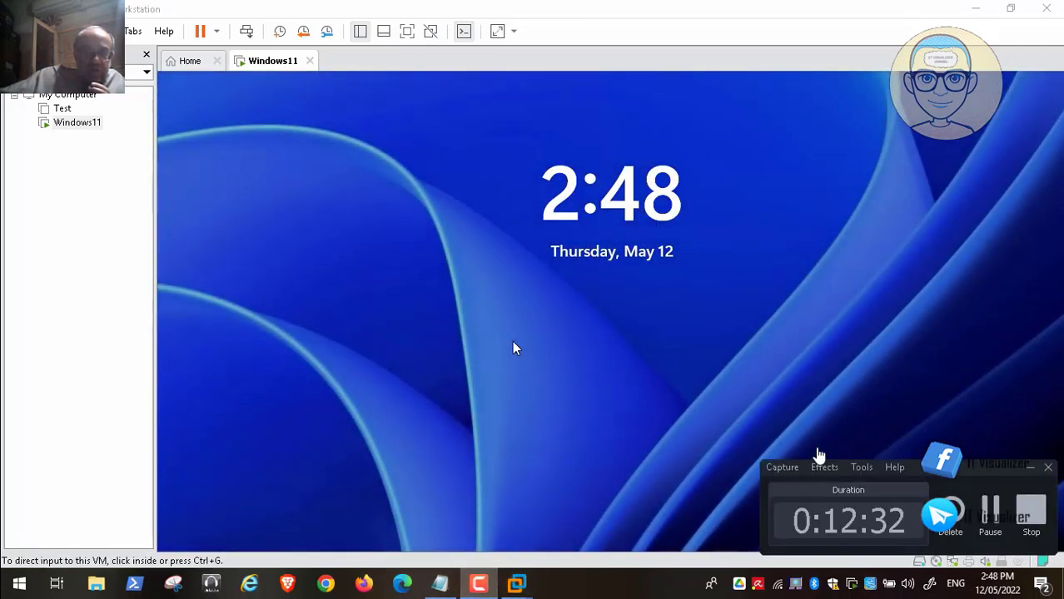
Sign in to the other local account from the sign-in screen by entering its password.
left_click(1047, 468)
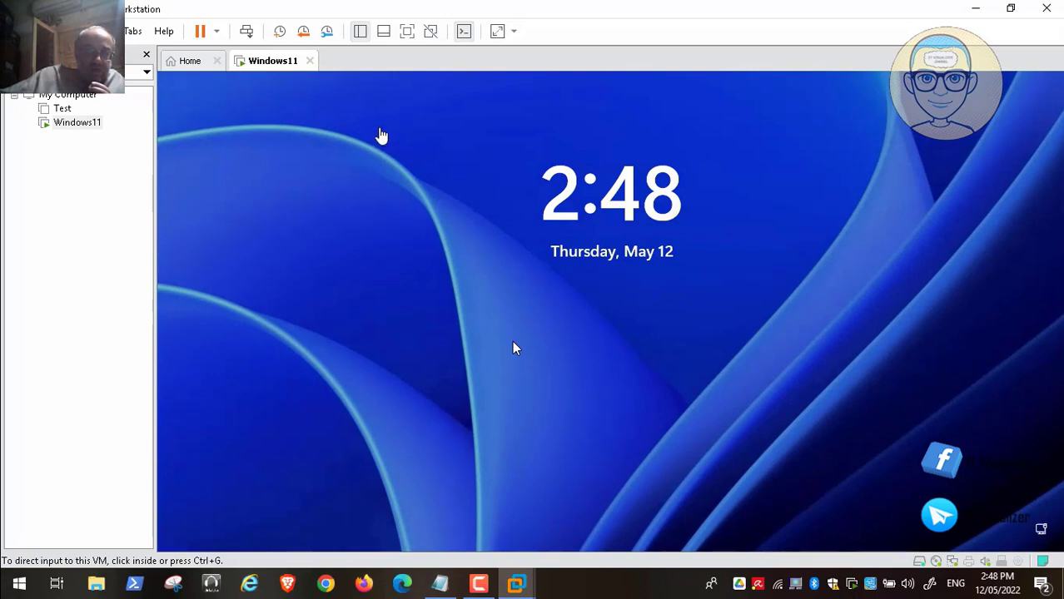
left_click(246, 31)
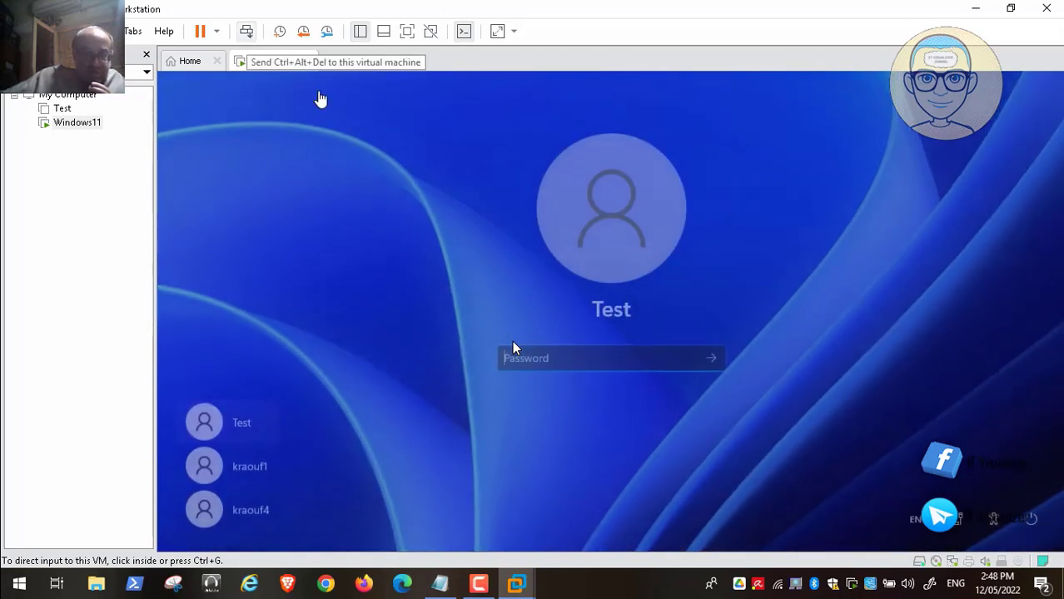
left_click(256, 507)
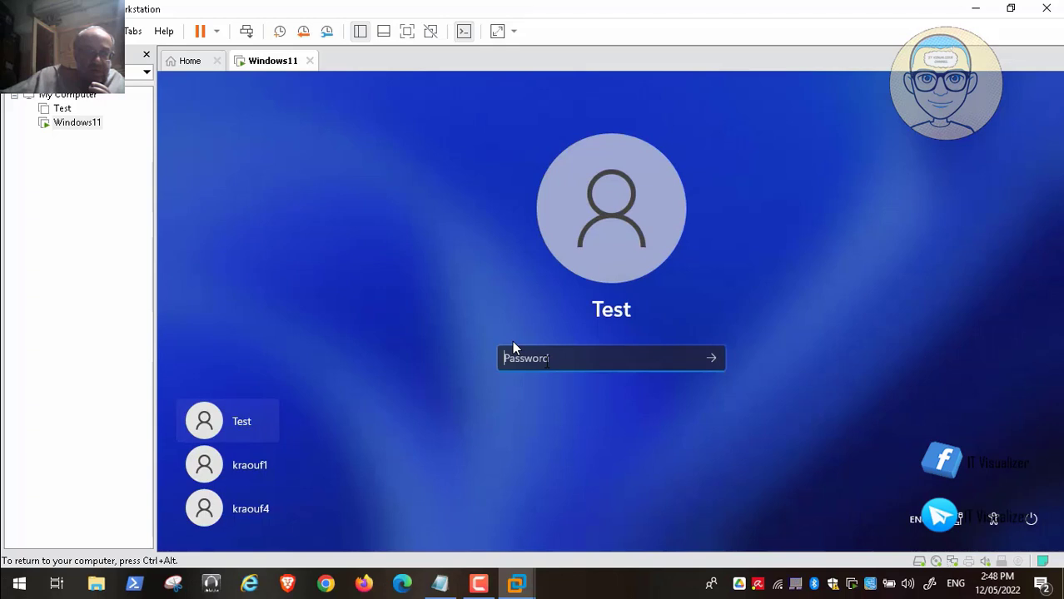
left_click(257, 507)
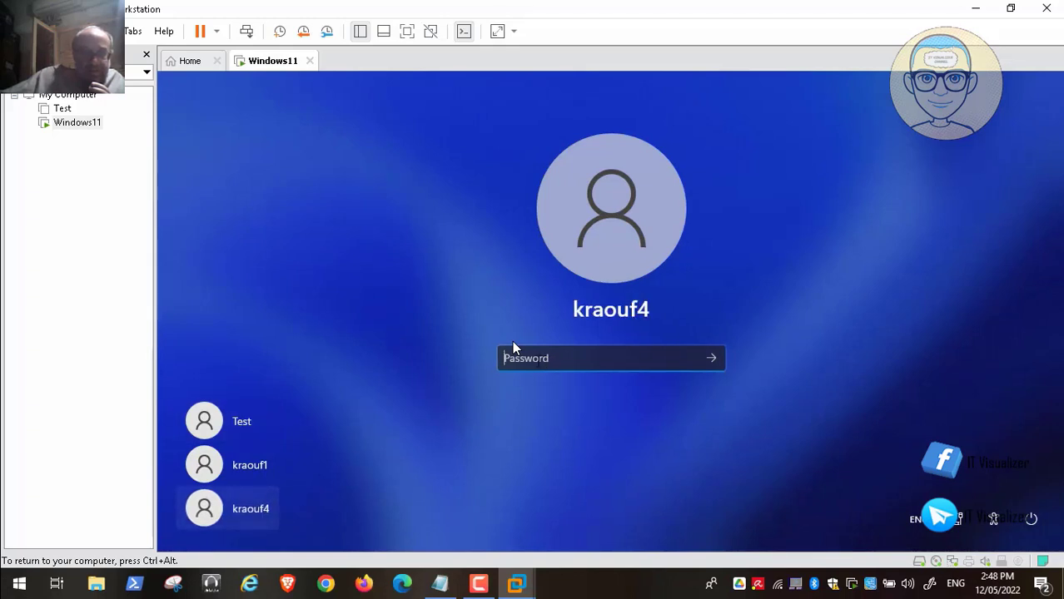
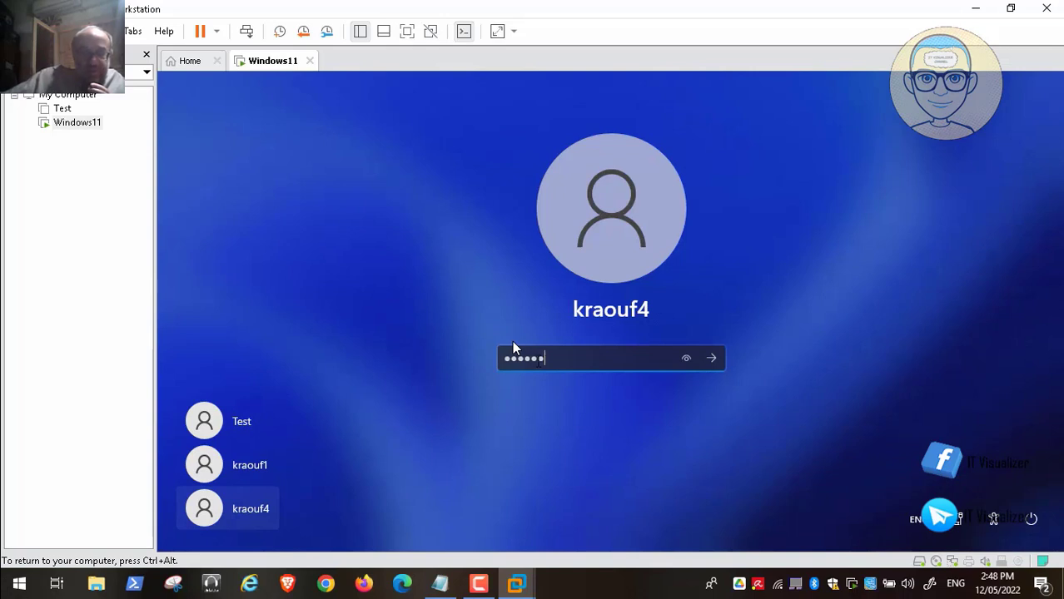
key("Return")
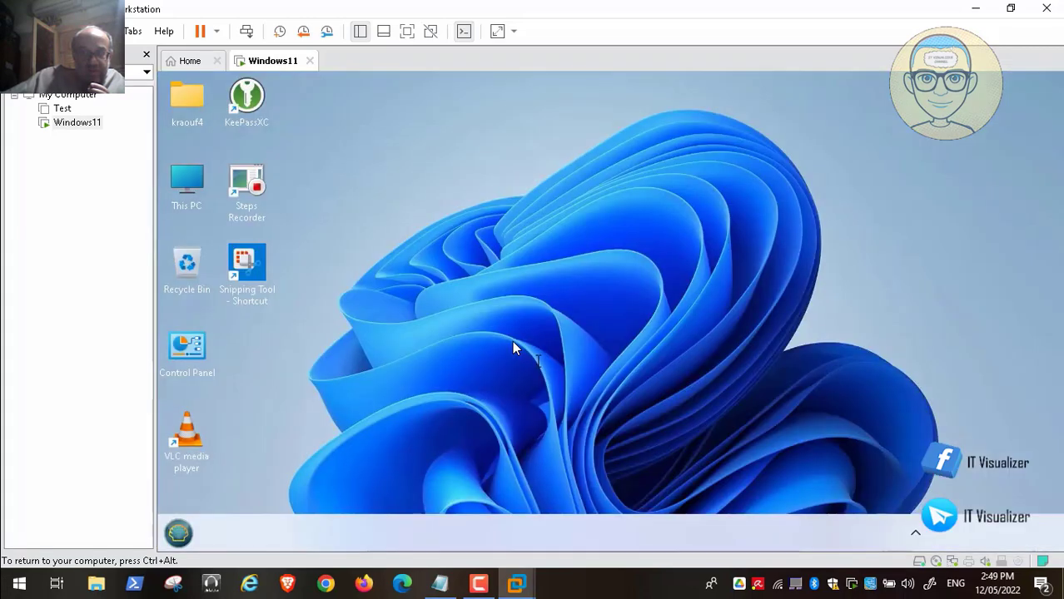
Open Local Disk (D:) and extract the UWT5 archive into its own folder with 7-Zip.
double_click(187, 182)
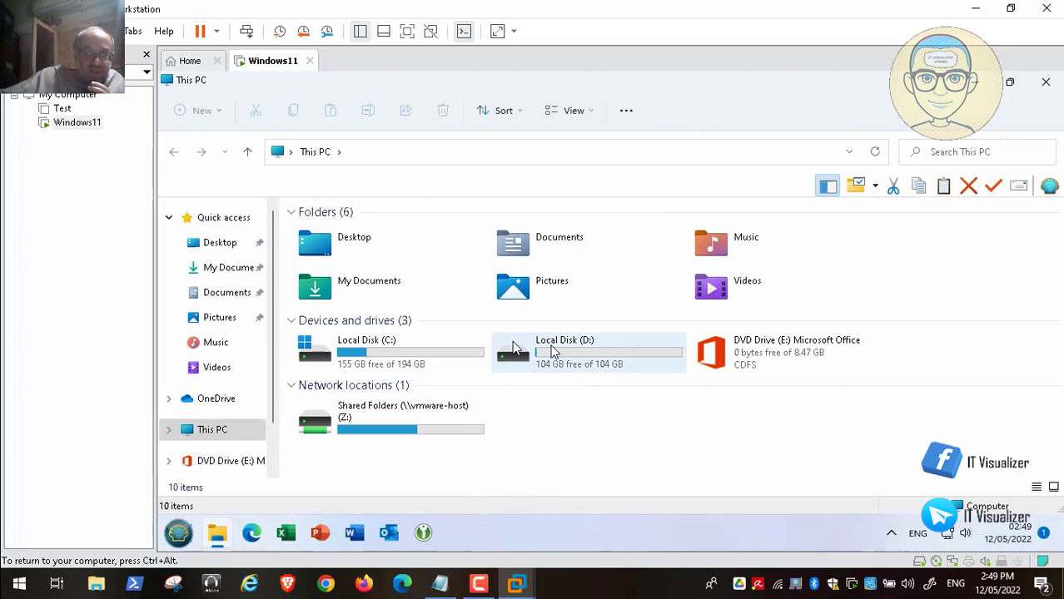
double_click(552, 350)
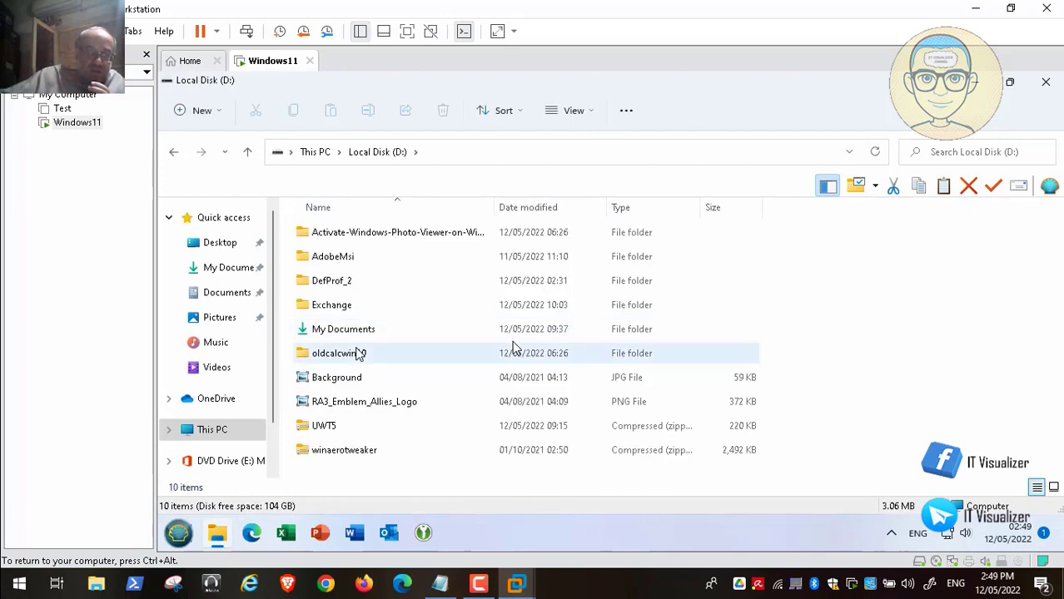
left_click(325, 425)
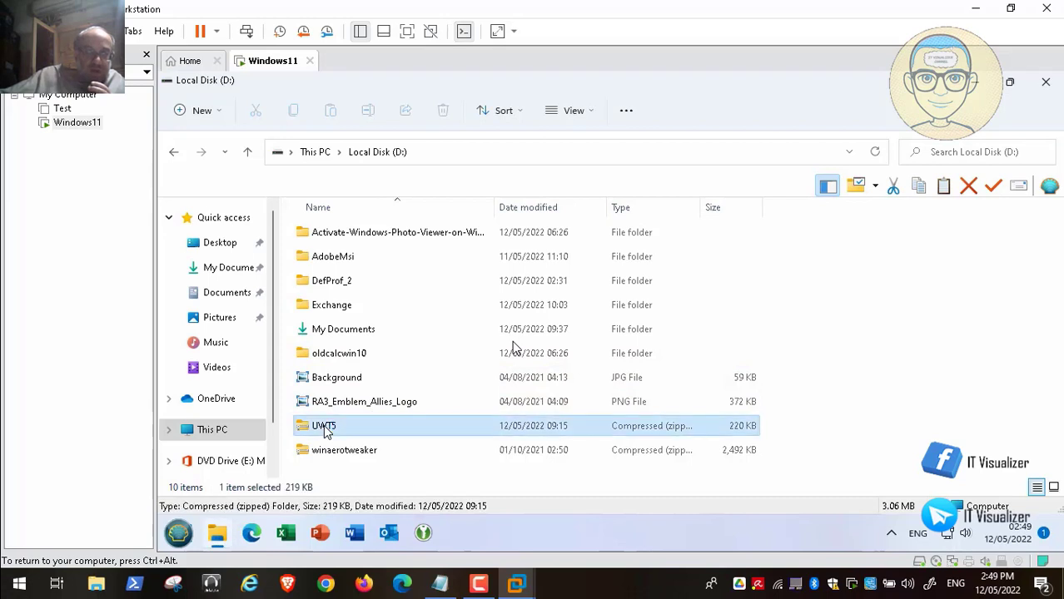
right_click(323, 425)
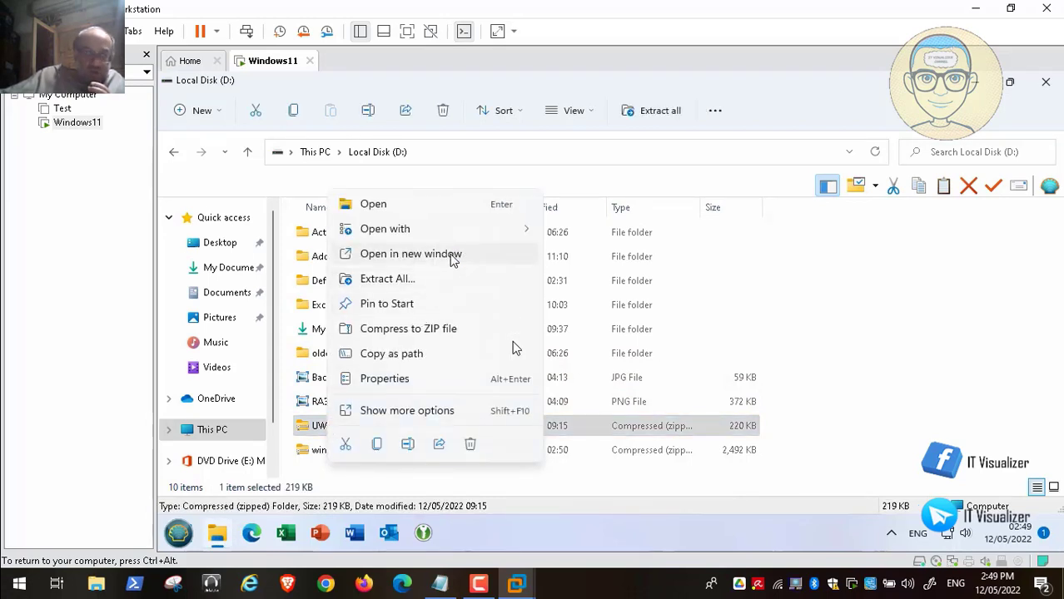
left_click(431, 414)
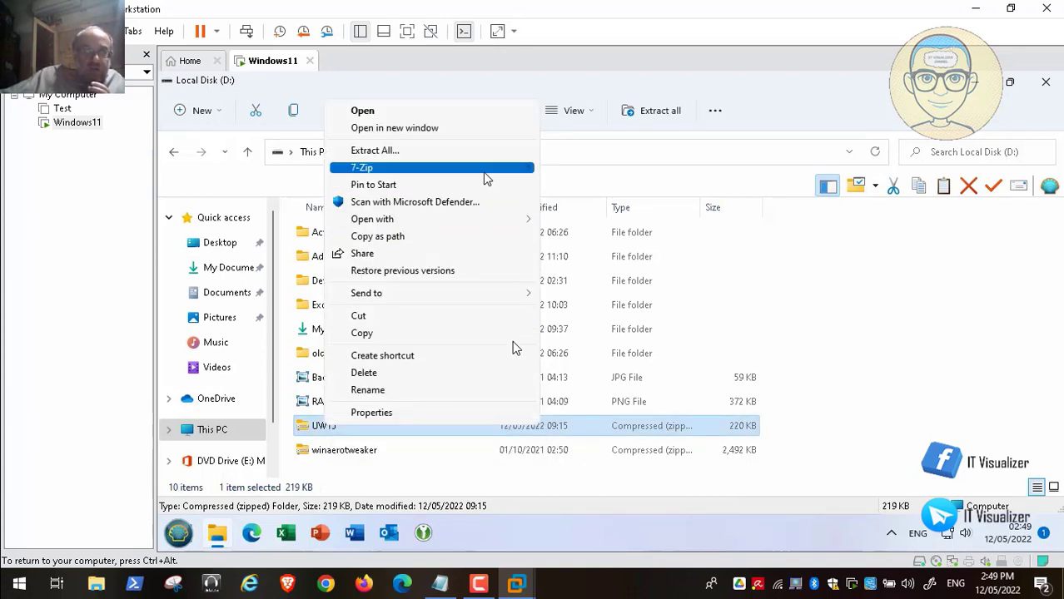
mouse_move(484, 172)
left_click(653, 240)
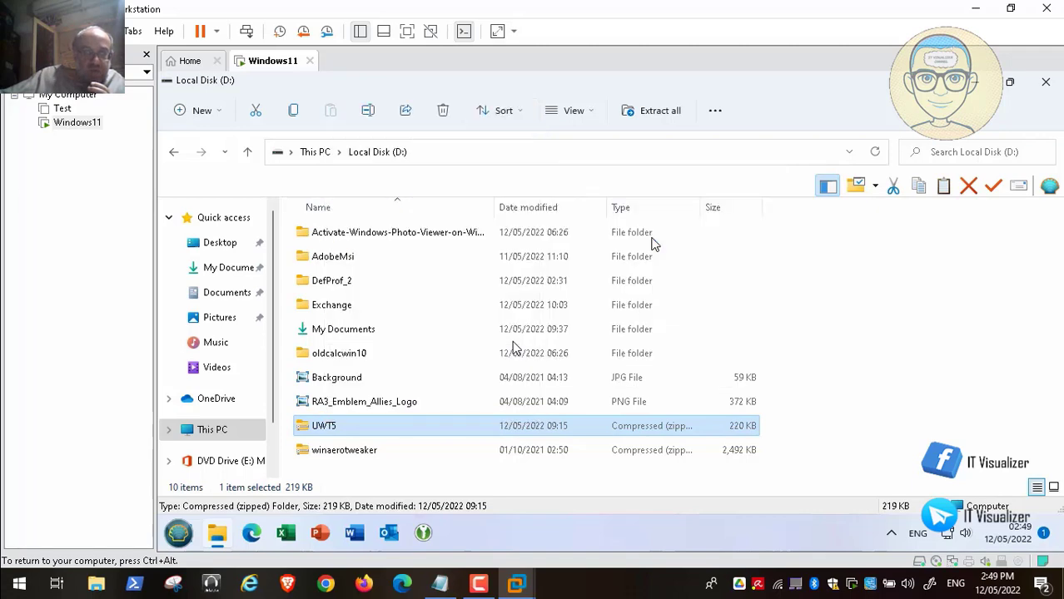
Extract the winaerotweaker archive into its own folder, then select the new UWT5 folder.
left_click(340, 454)
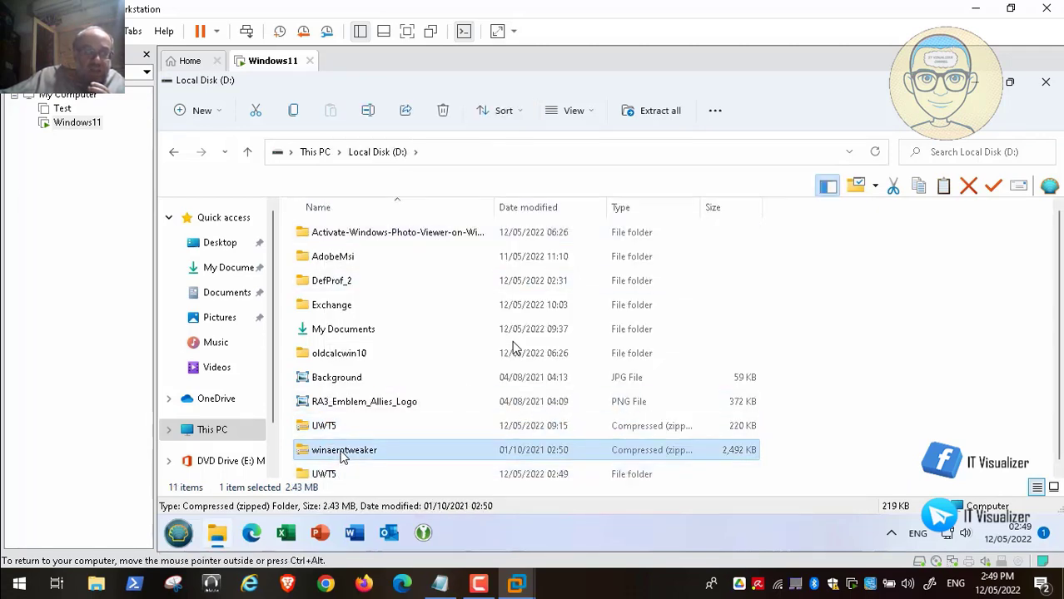
right_click(342, 454)
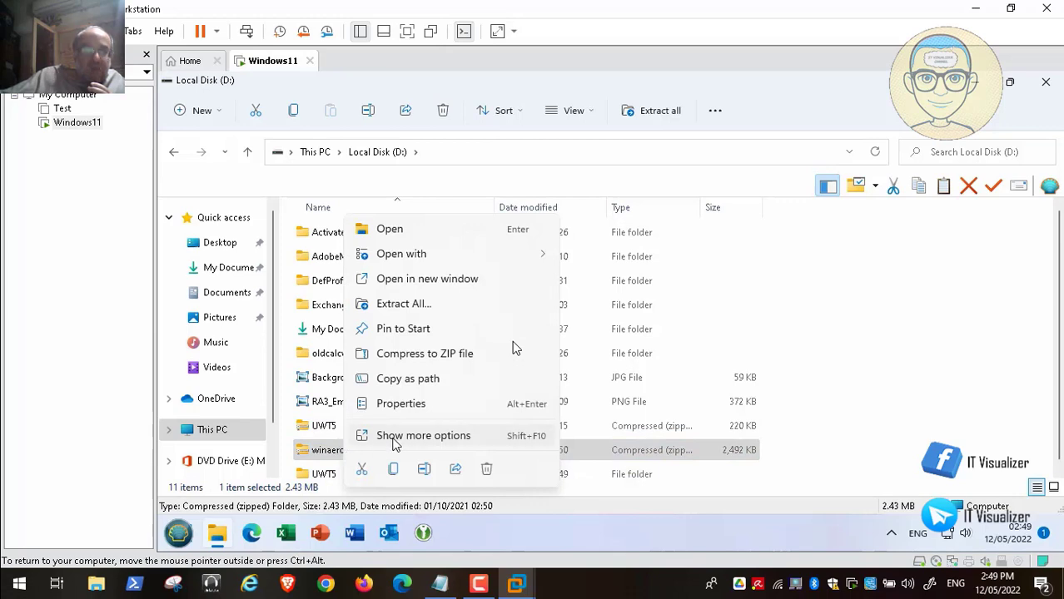
left_click(392, 434)
mouse_move(473, 196)
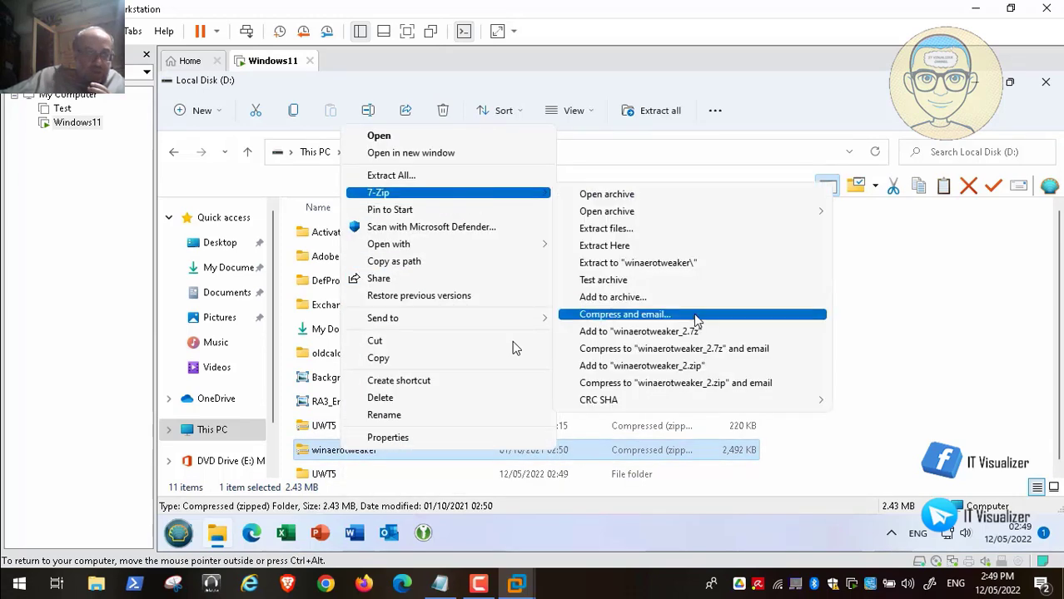
left_click(707, 265)
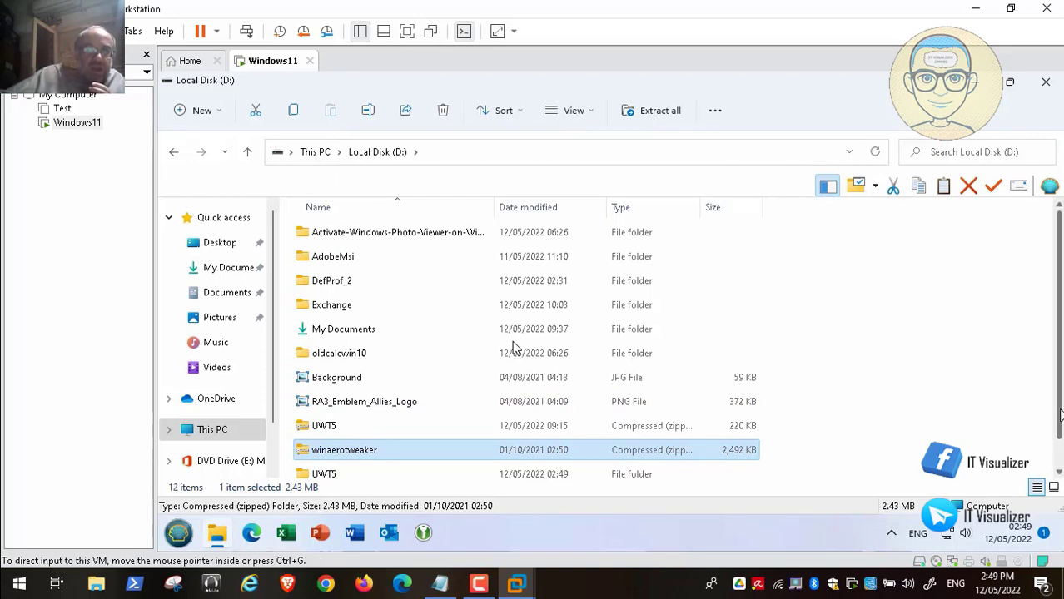
scroll(1059, 452, "down", 1)
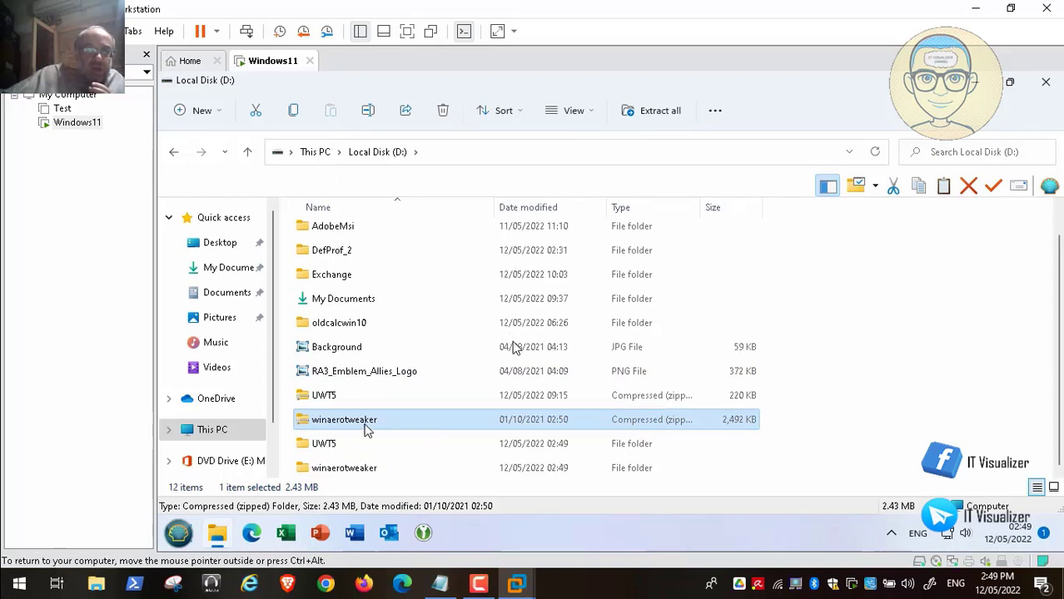
left_click(325, 446)
Launch Ultimate Windows Tweaker 5.0 from D:\UWT5\Ultimate Windows Tweaker v 5 and allow elevation.
double_click(327, 447)
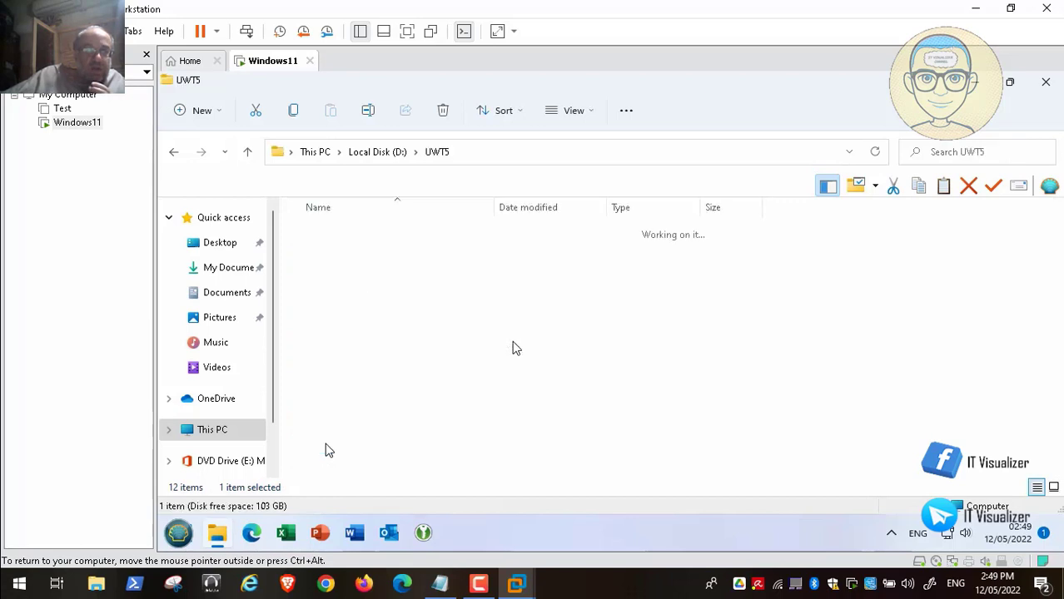
left_click(341, 239)
double_click(341, 239)
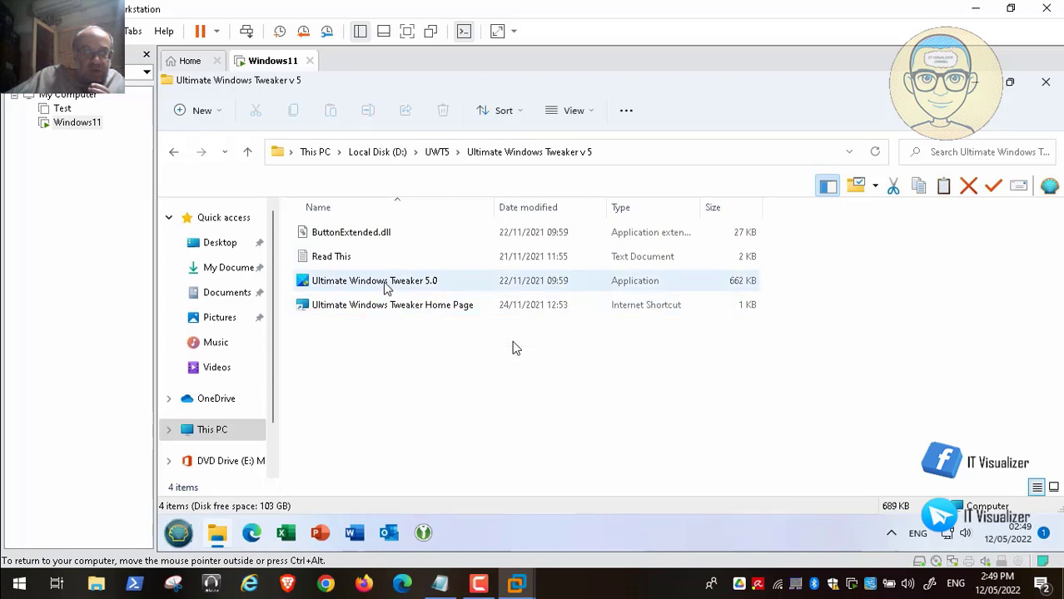
left_click(385, 285)
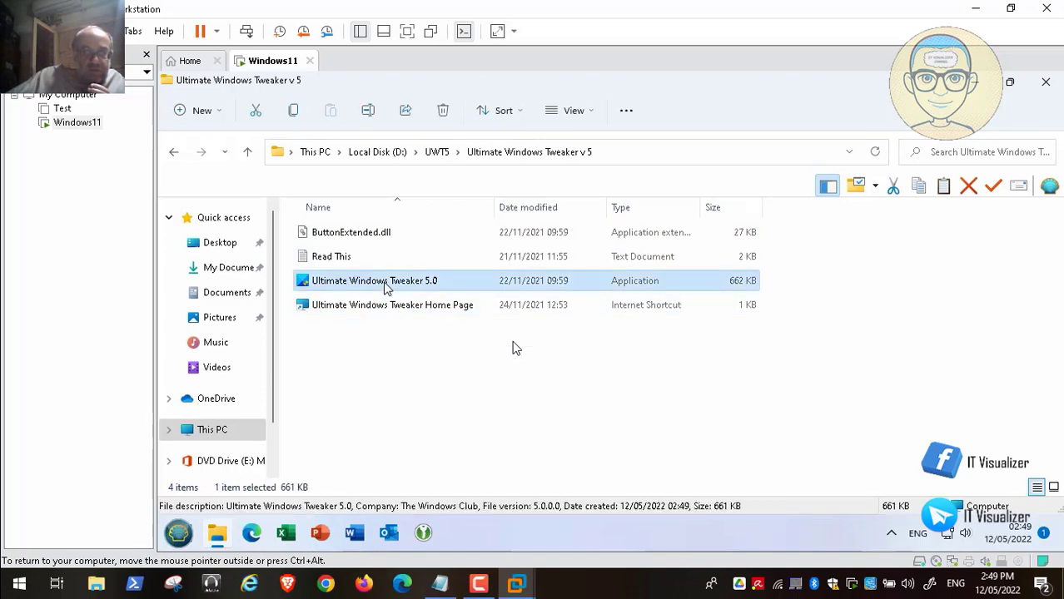
double_click(385, 286)
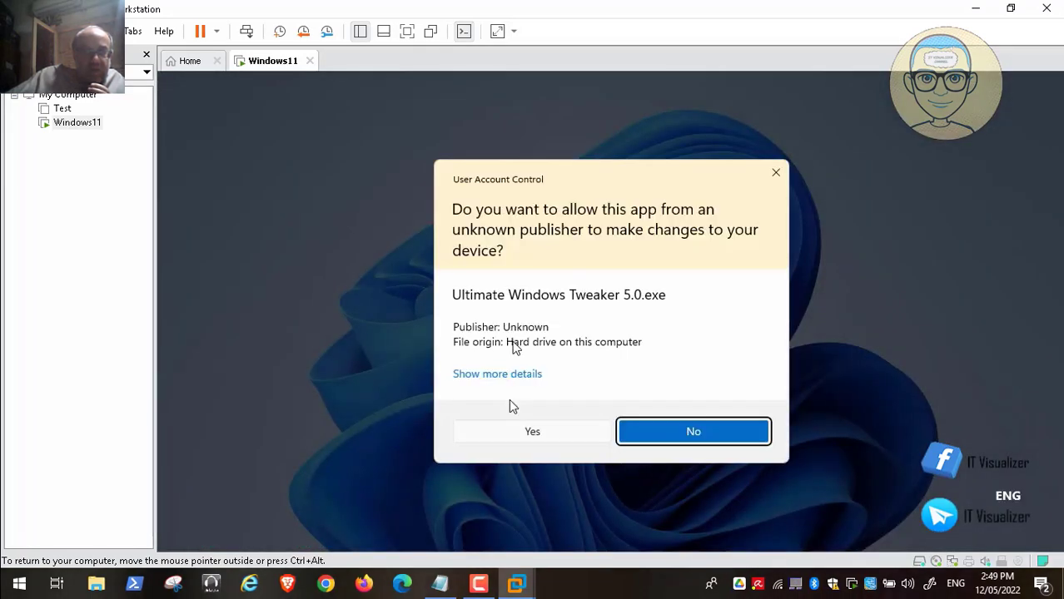
left_click(529, 432)
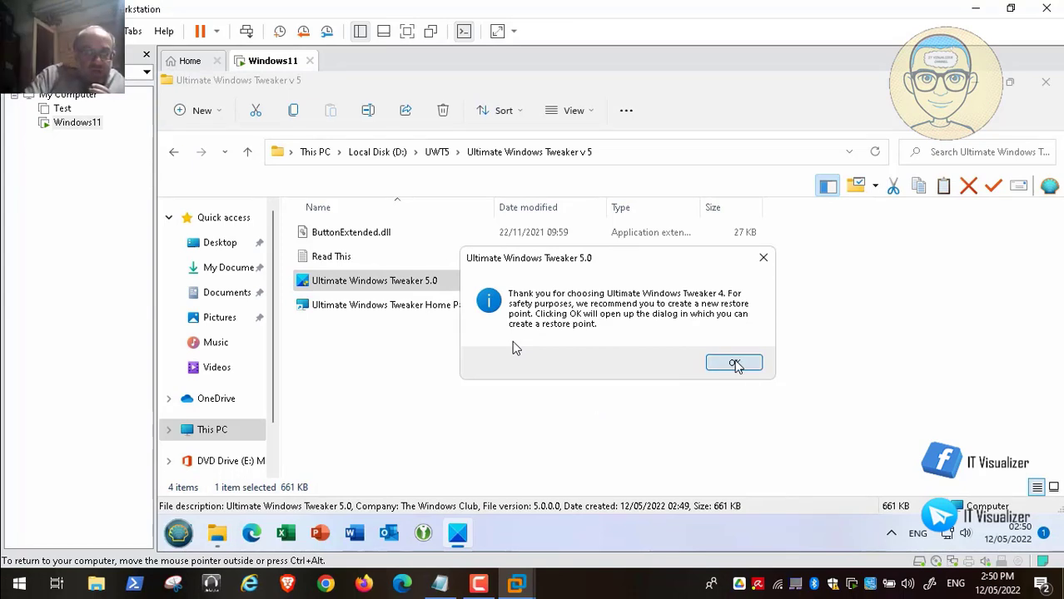
Pause the video, then accept the Tweaker's restore-point suggestion to reach System Protection.
left_click(37, 566)
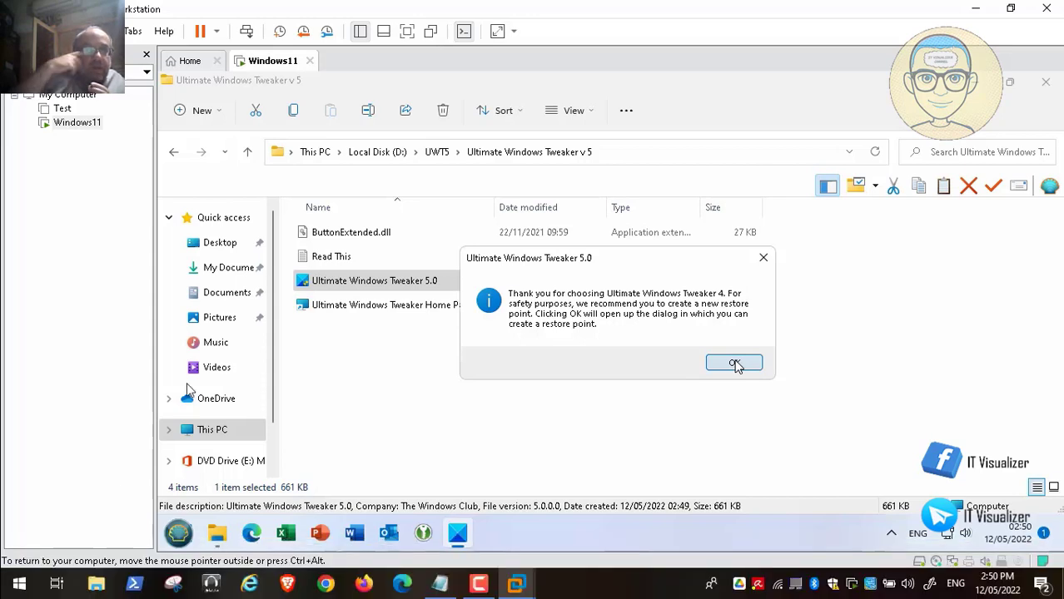
left_click(734, 364)
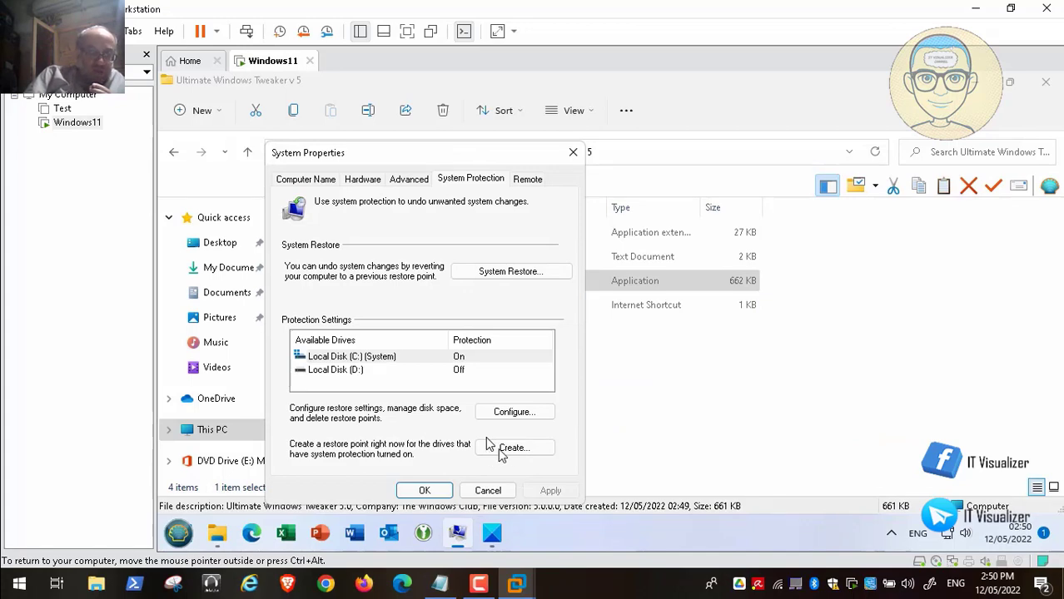
Scrub the seek bar between the tweaker's System Information and Customization pages, ending on System Information.
mouse_move(184, 546)
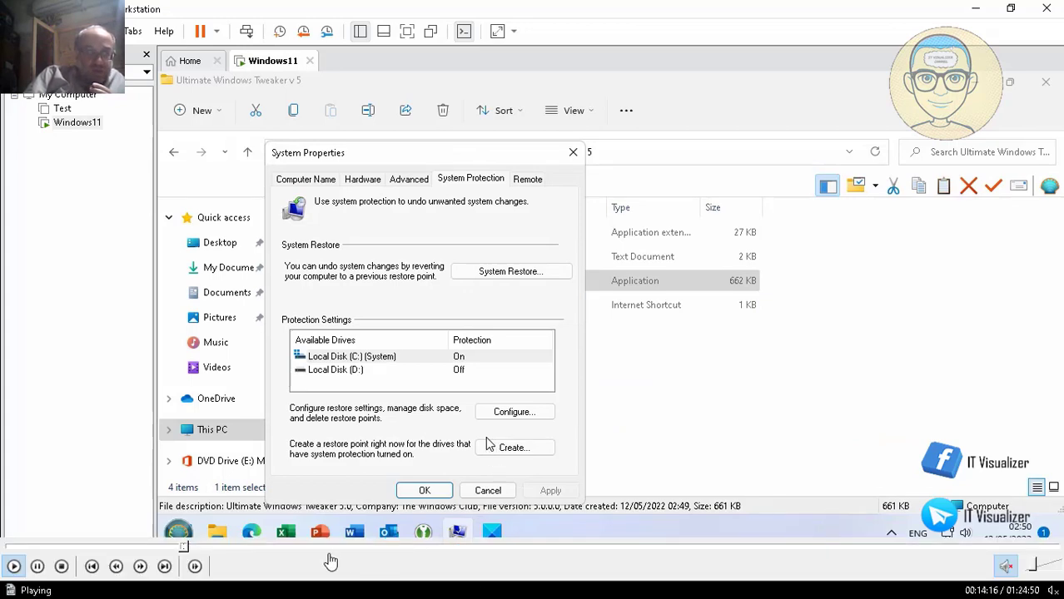
left_click(194, 549)
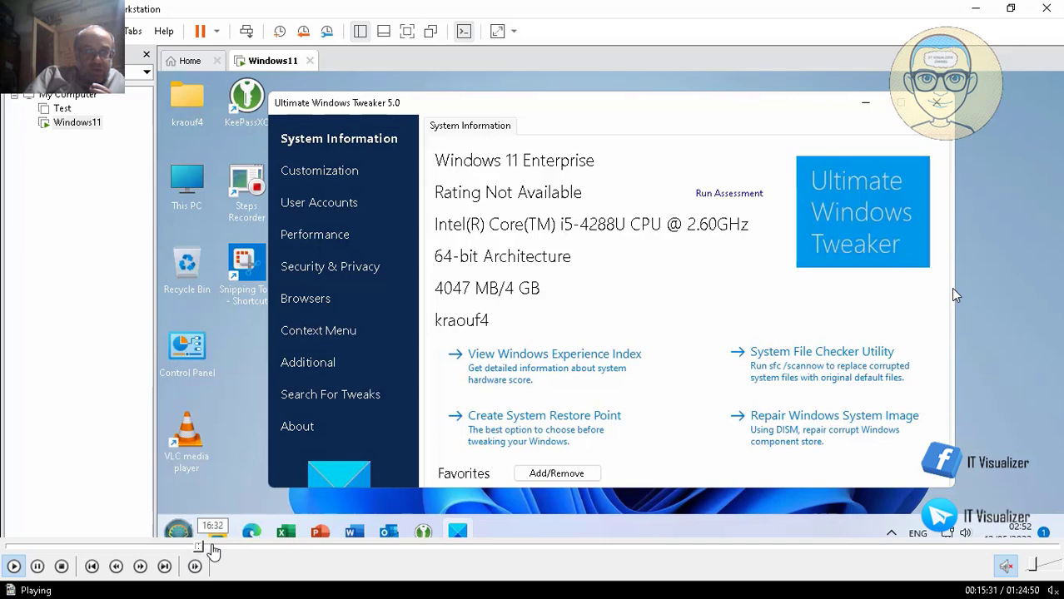
left_click(213, 550)
left_click(207, 549)
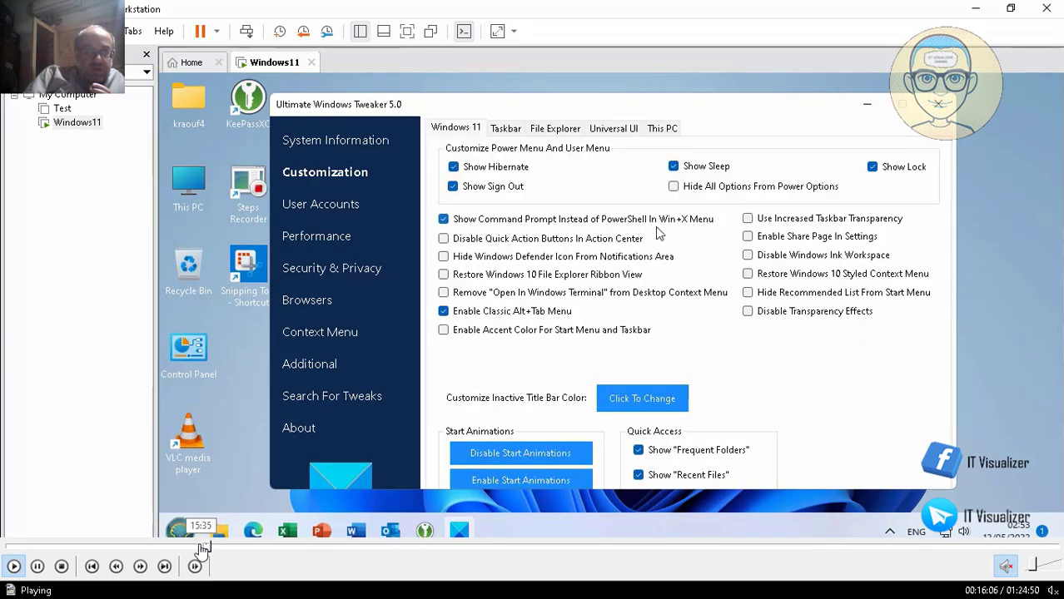
left_click(202, 549)
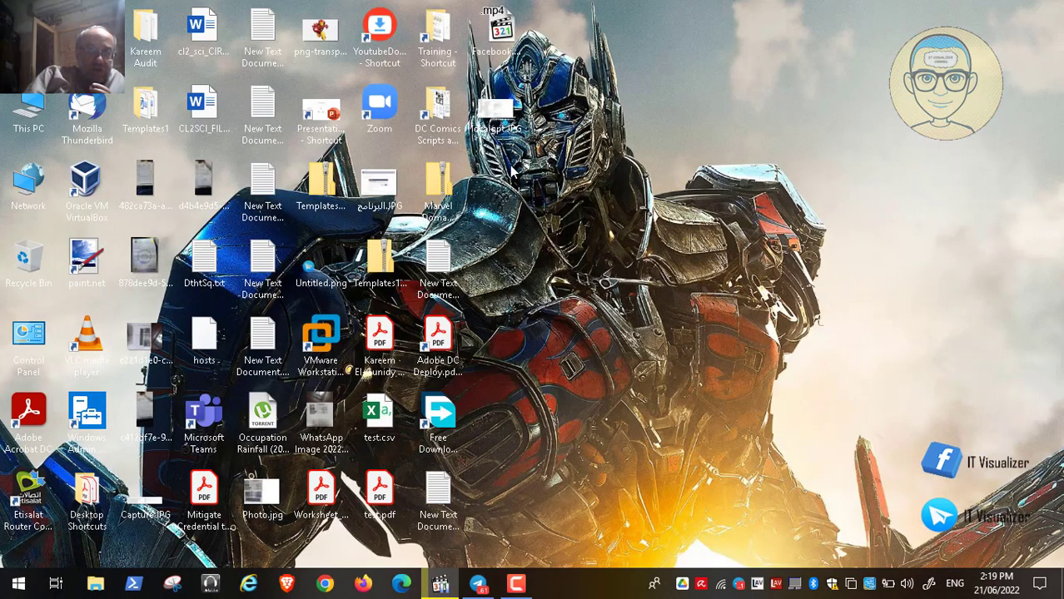
Dismiss the desktop context menu, then restore Video184.mp4 and make it fill the screen.
right_click(514, 171)
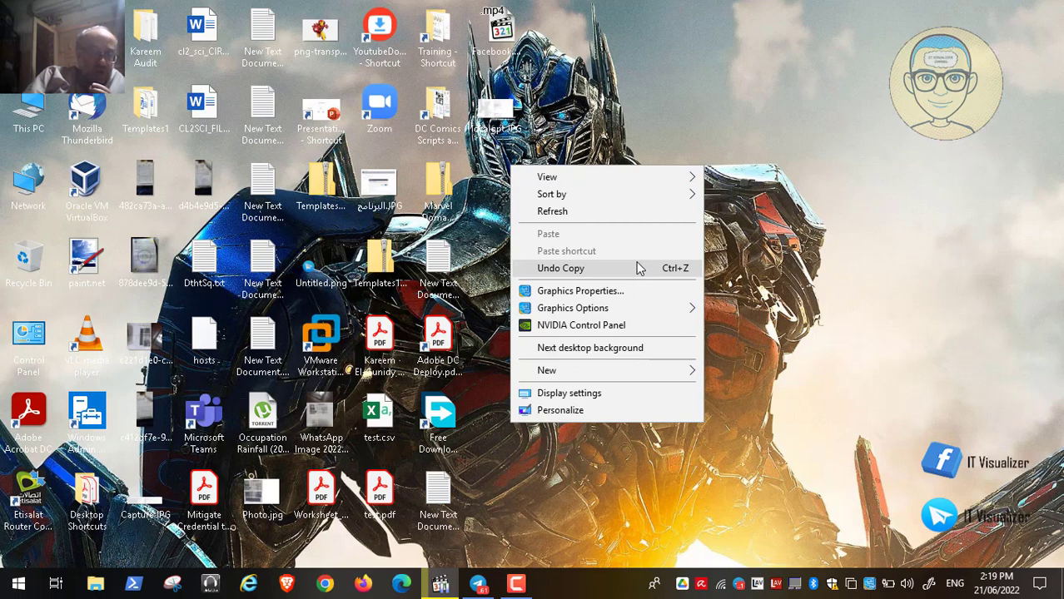
left_click(843, 346)
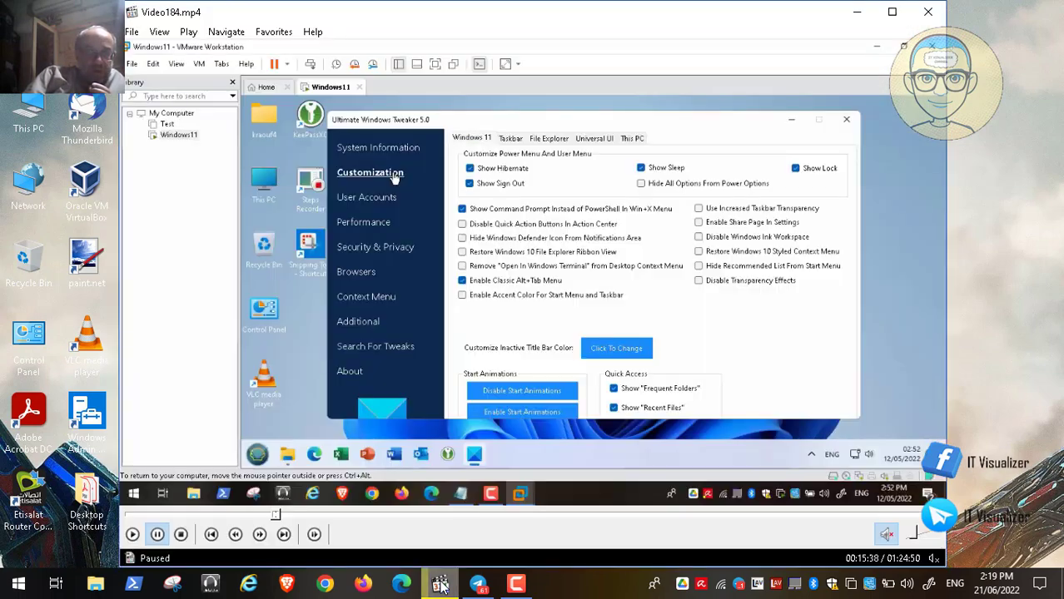
left_click(441, 585)
double_click(406, 379)
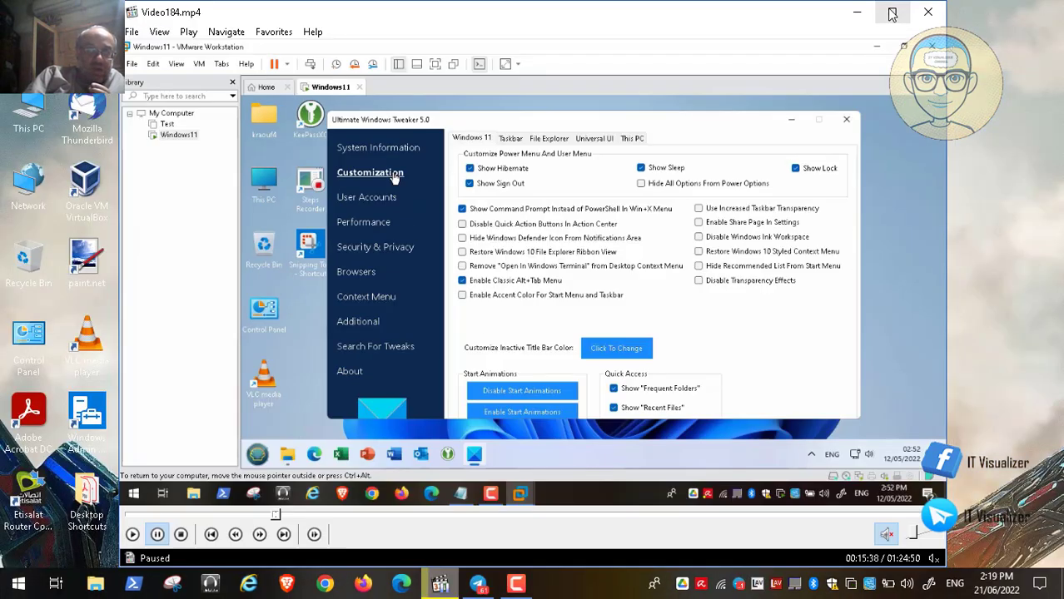
Minimize the player, dismiss another desktop context menu, and restore Video184.mp4 to full screen.
left_click(857, 11)
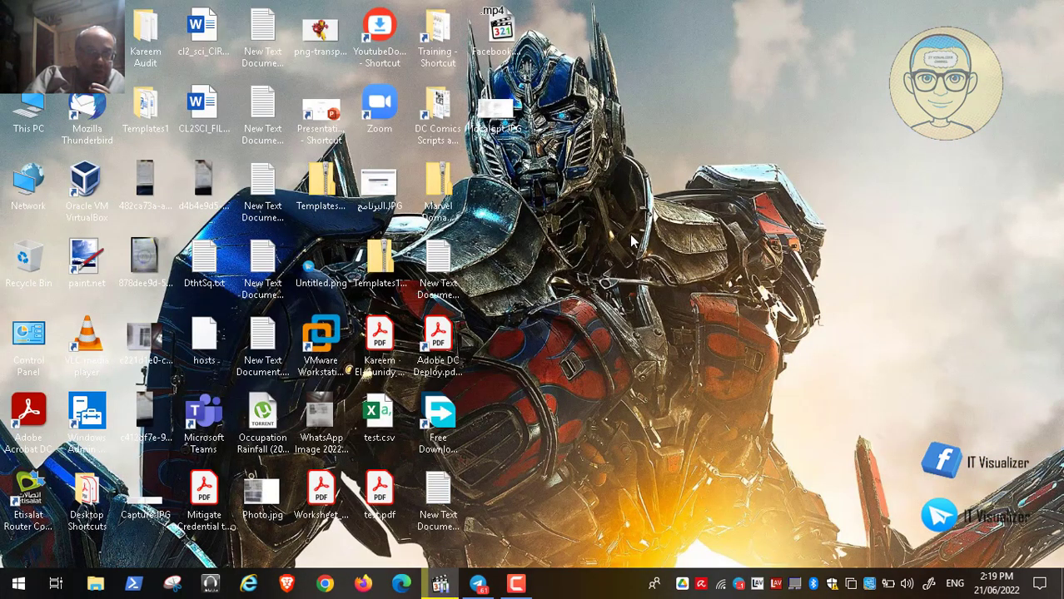
right_click(528, 209)
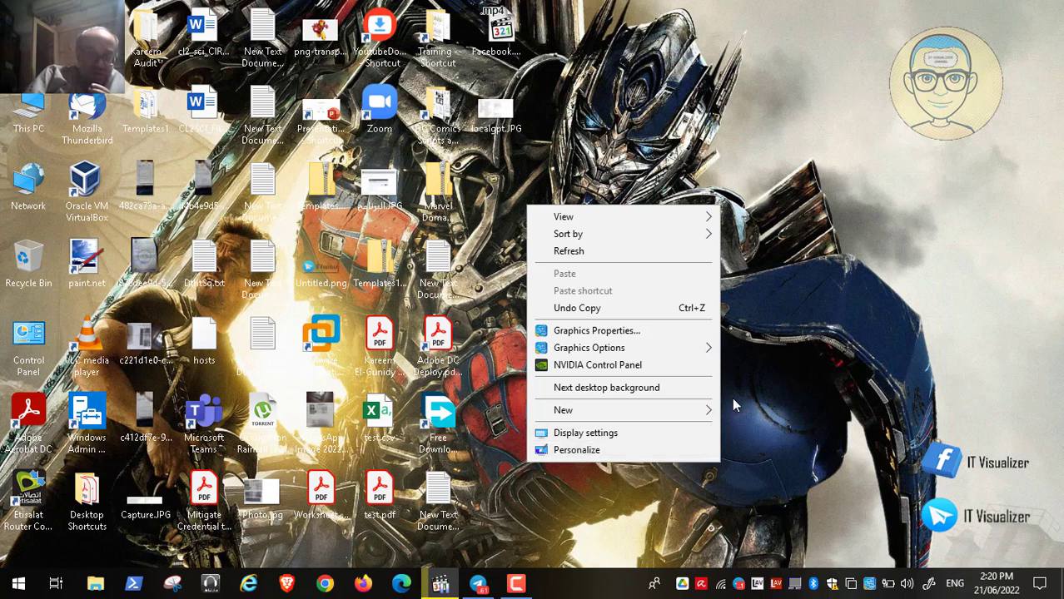
left_click(800, 366)
left_click(433, 588)
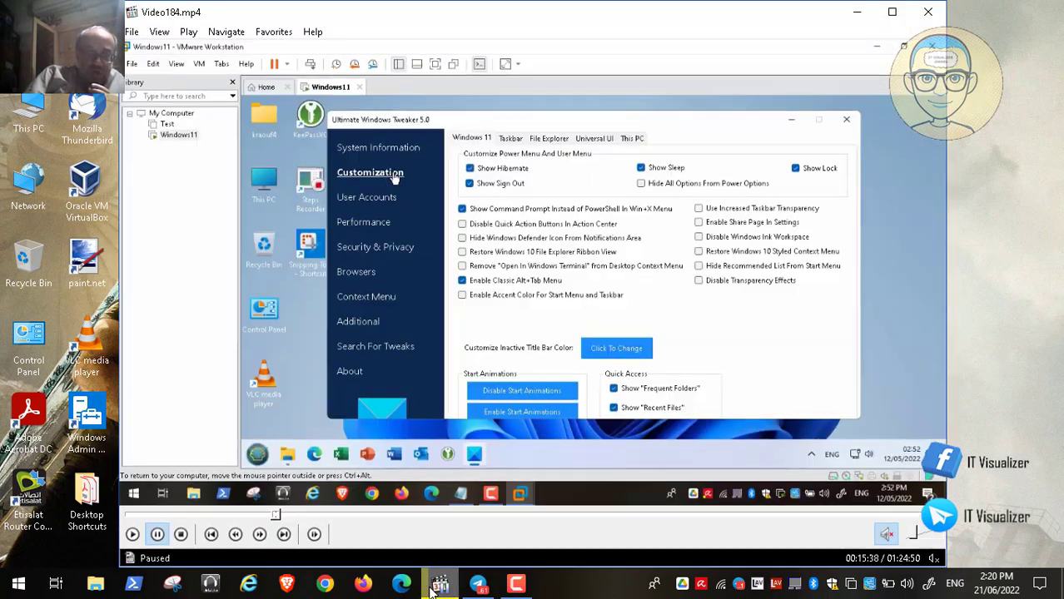
double_click(606, 315)
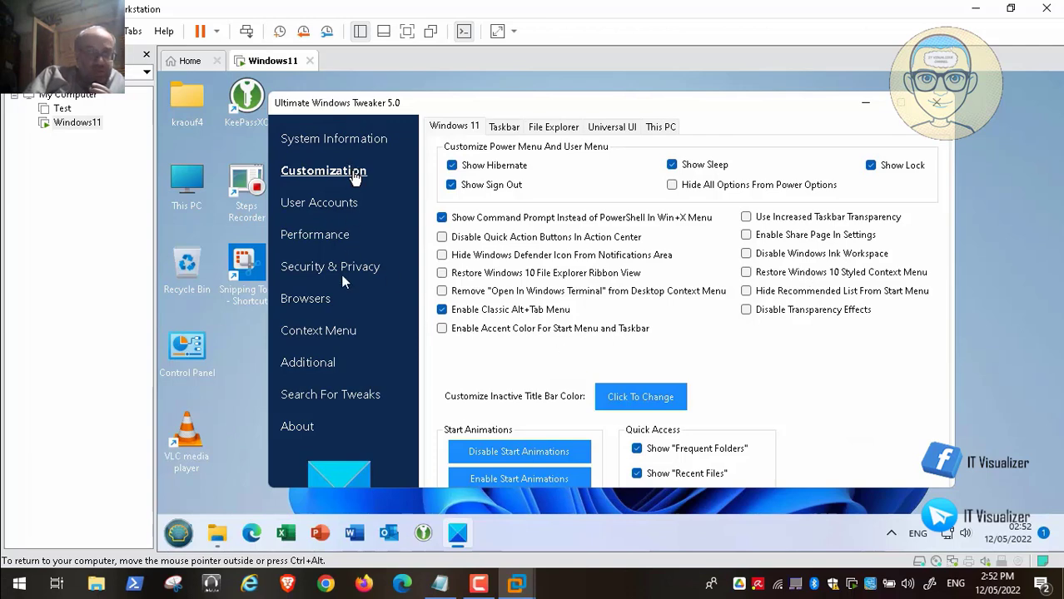
Seek forward past the changed checkboxes to the winaerotweaker folder in Explorer and resume playback.
mouse_move(202, 560)
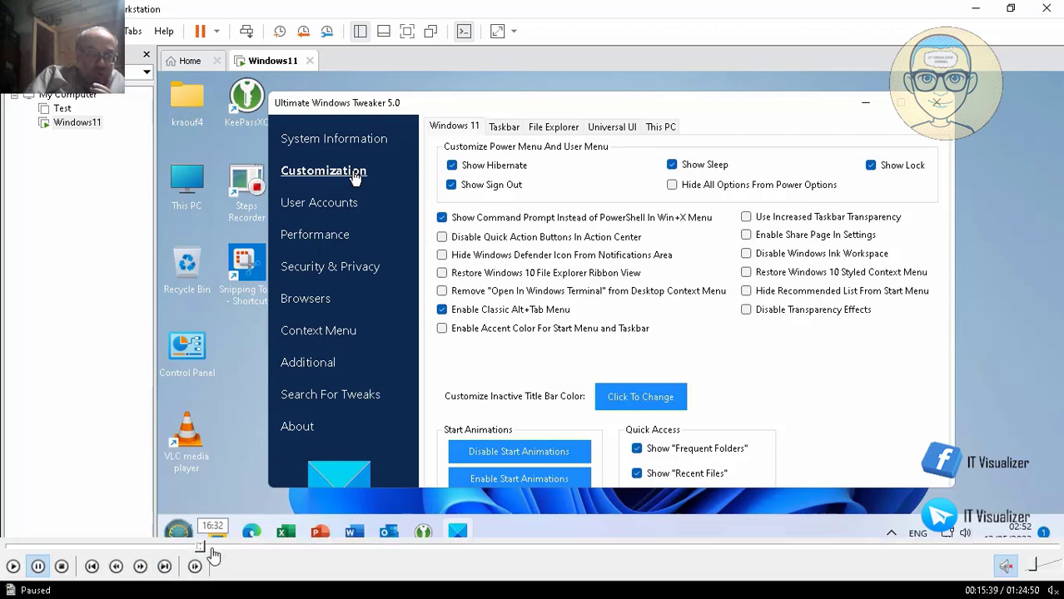
left_click(209, 547)
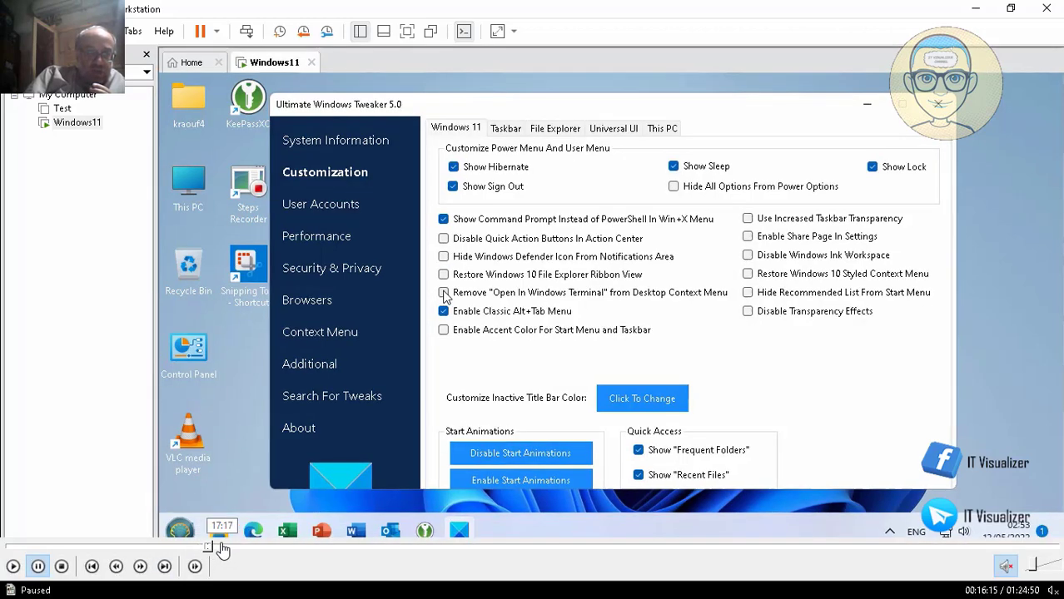
left_click(218, 547)
left_click(229, 547)
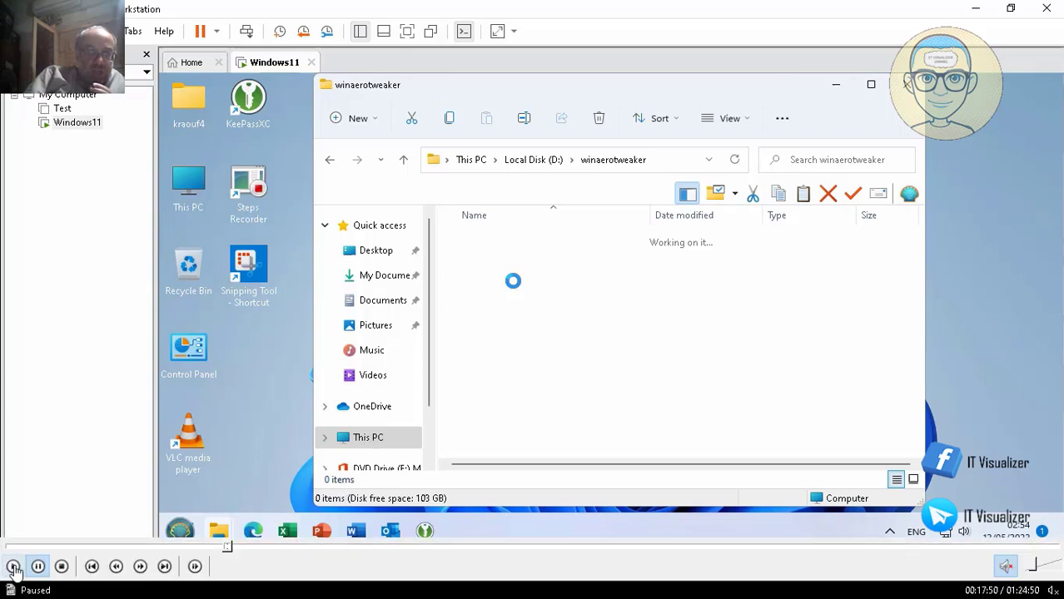
left_click(13, 567)
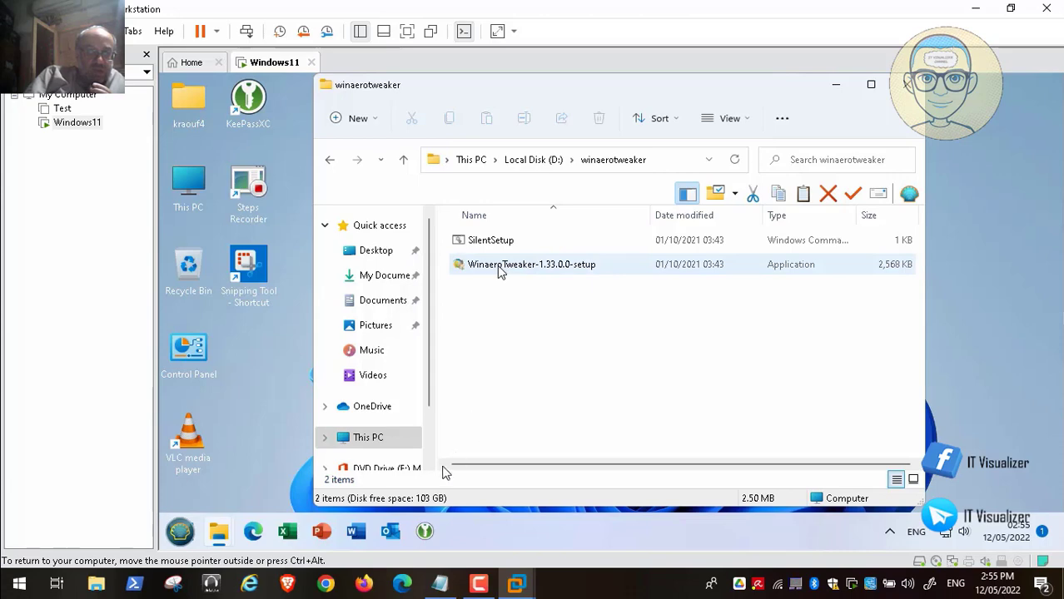
Seek back through the tweaker pages to System Information, then forward to the Winaero Tweaker setup wizard.
left_click(224, 547)
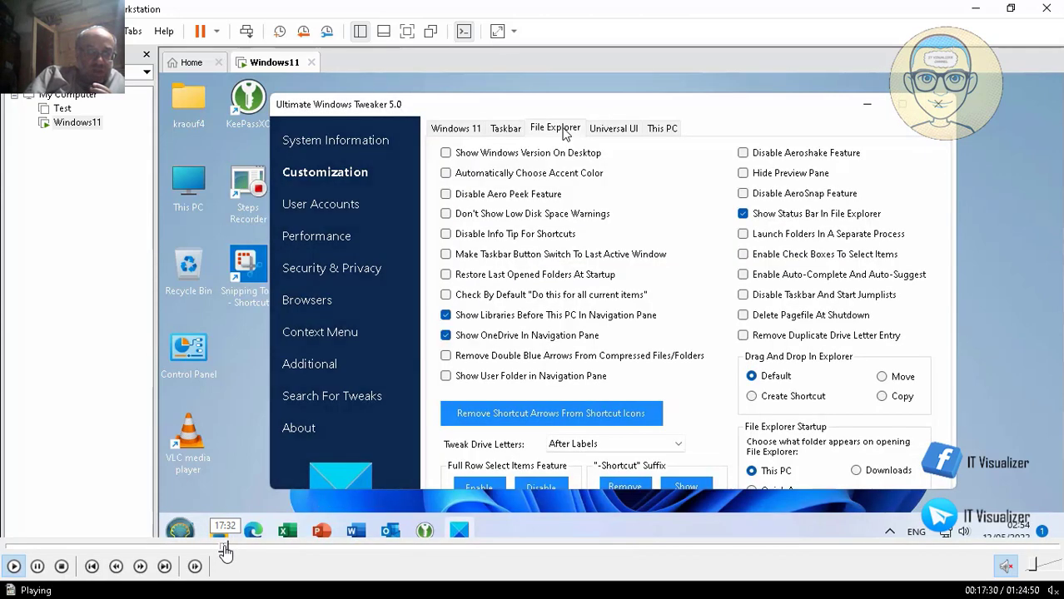
left_click(219, 547)
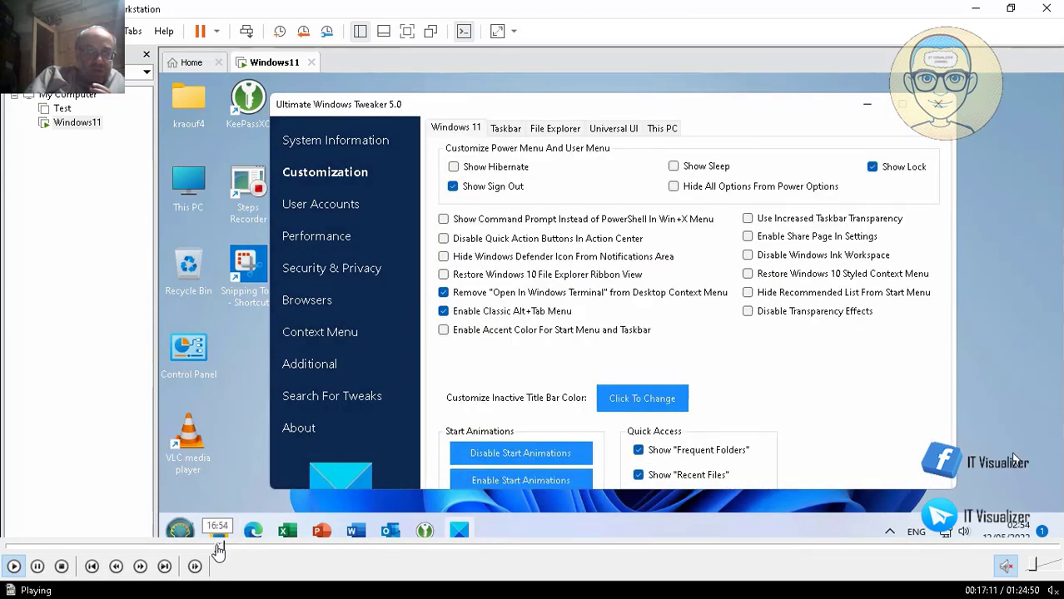
left_click(214, 547)
left_click(207, 547)
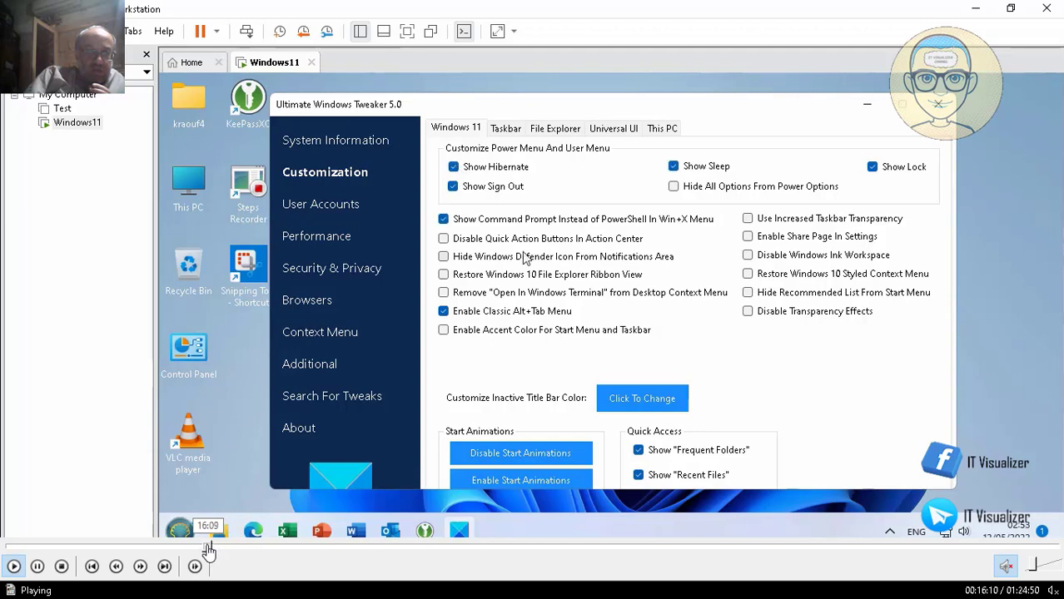
left_click(200, 547)
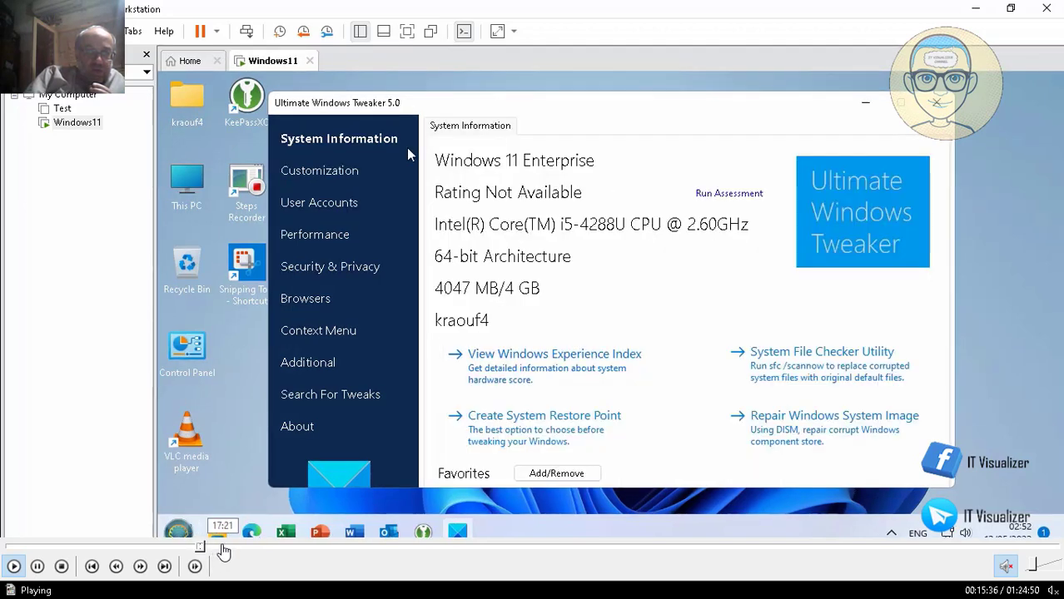
left_click(220, 547)
left_click(228, 548)
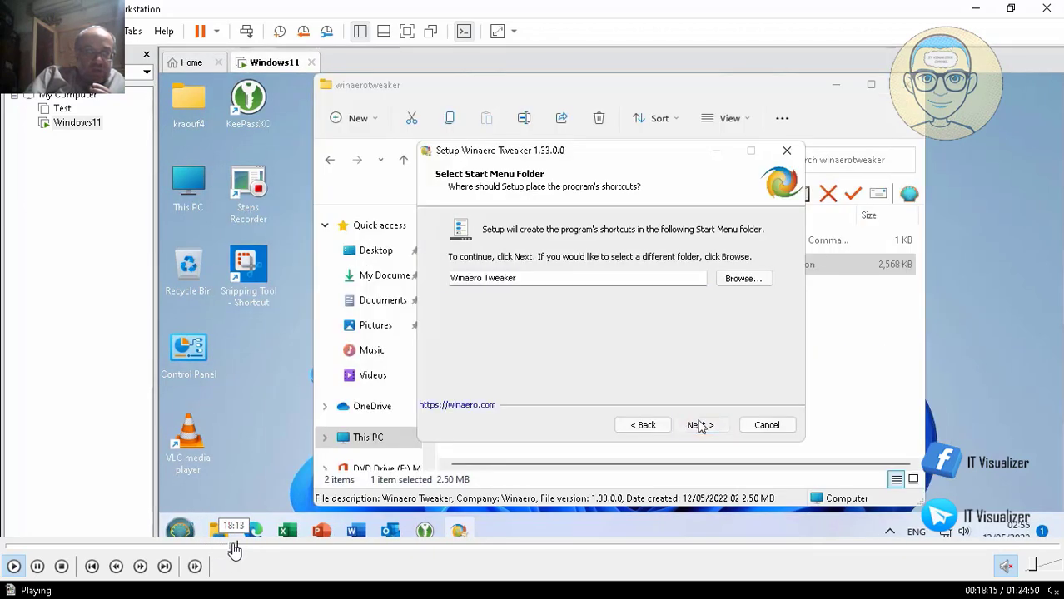
Run Winaero Tweaker setup in normal mode, accepting the licence, default location and Start Menu folder.
left_click(230, 549)
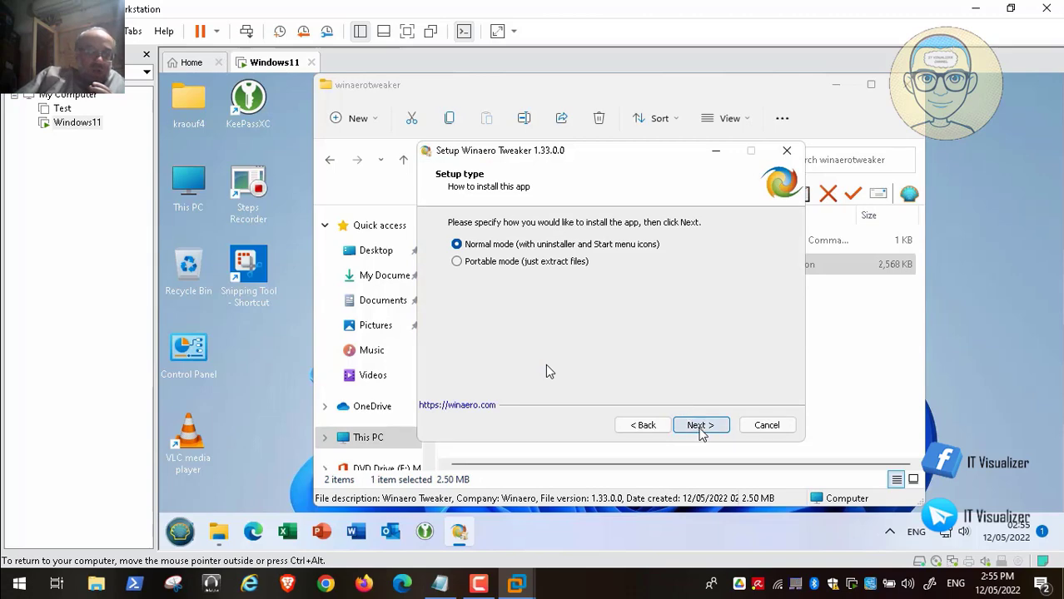
left_click(701, 428)
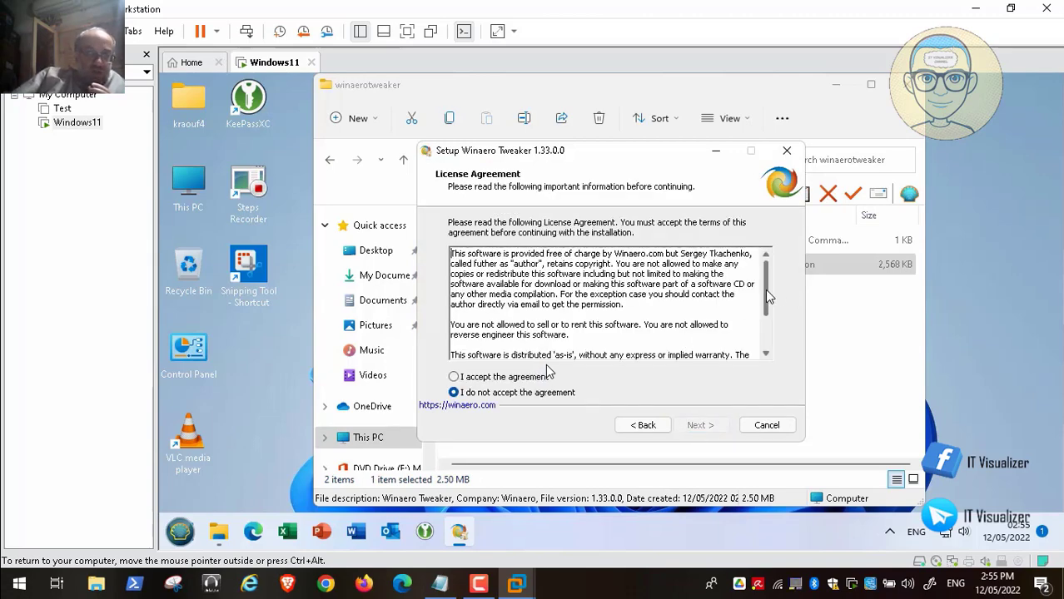
left_click_drag(768, 295, 767, 337)
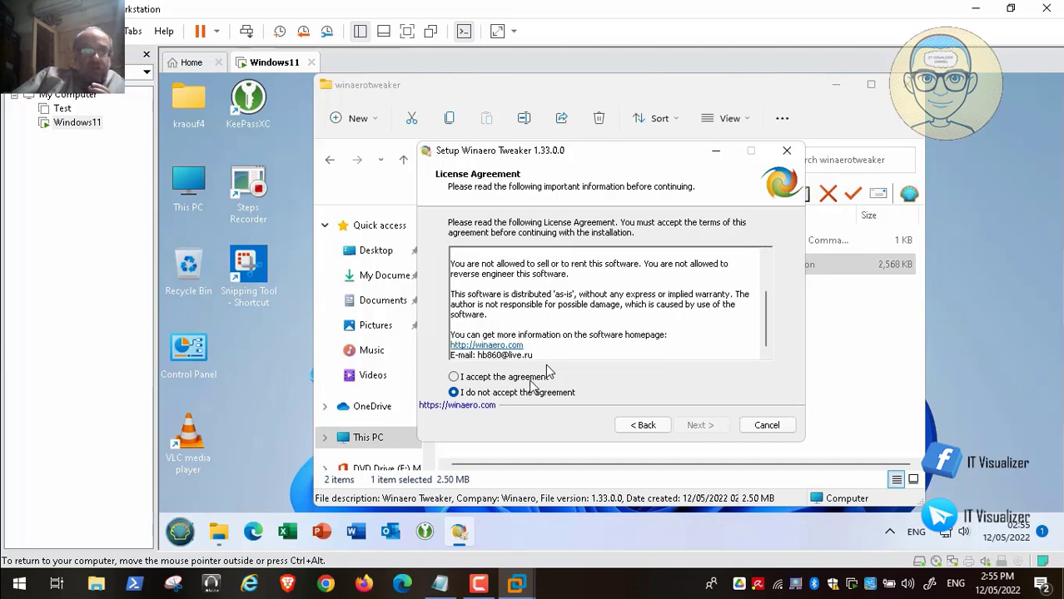
left_click(497, 376)
left_click(697, 425)
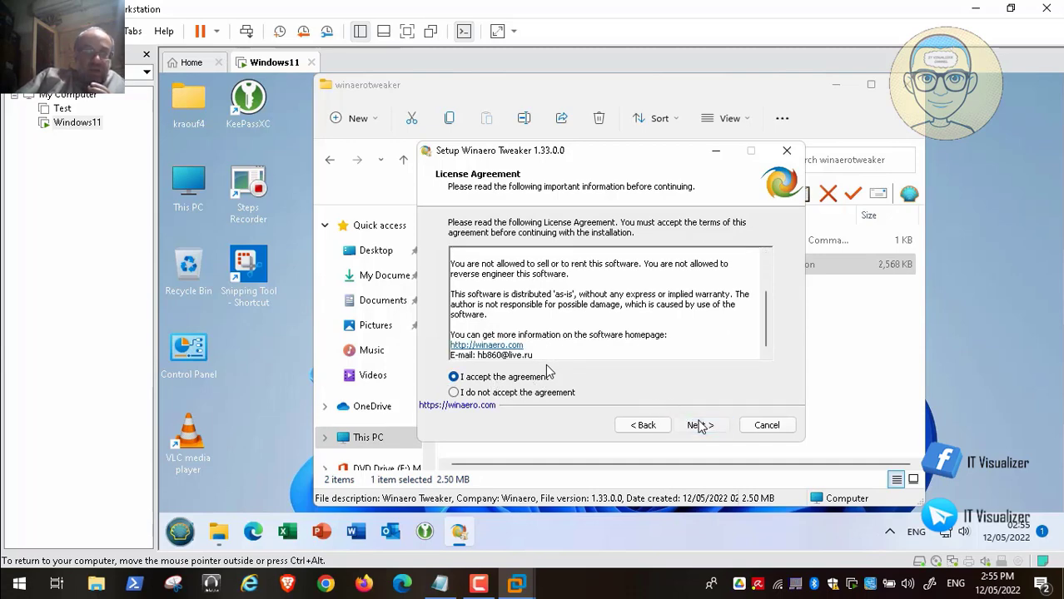
left_click(698, 426)
left_click(697, 426)
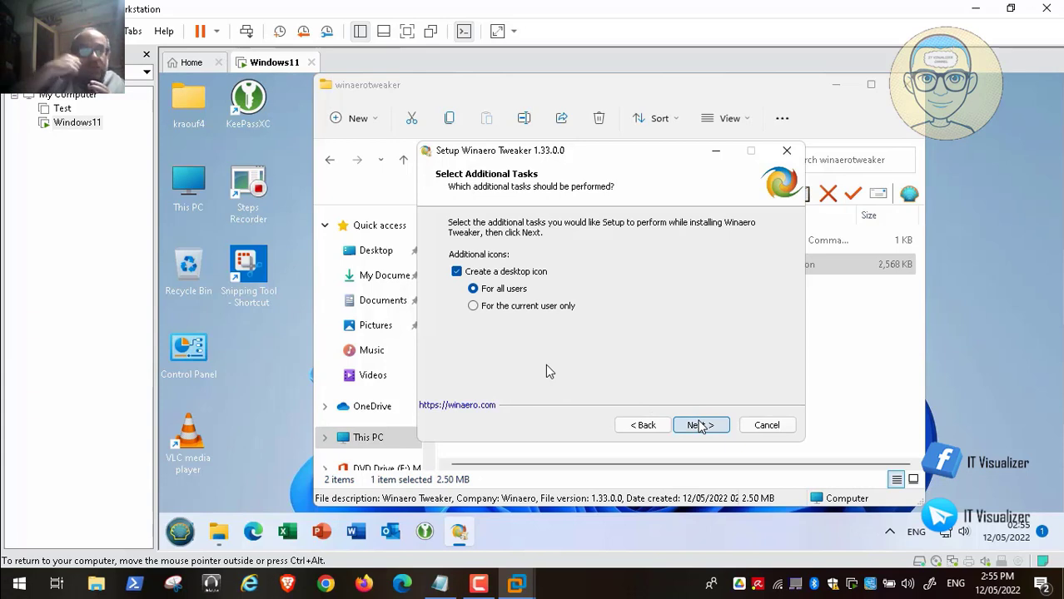
Untick the desktop icon, install, untick Visit Winaero.com and finish the wizard.
left_click(526, 309)
left_click(710, 426)
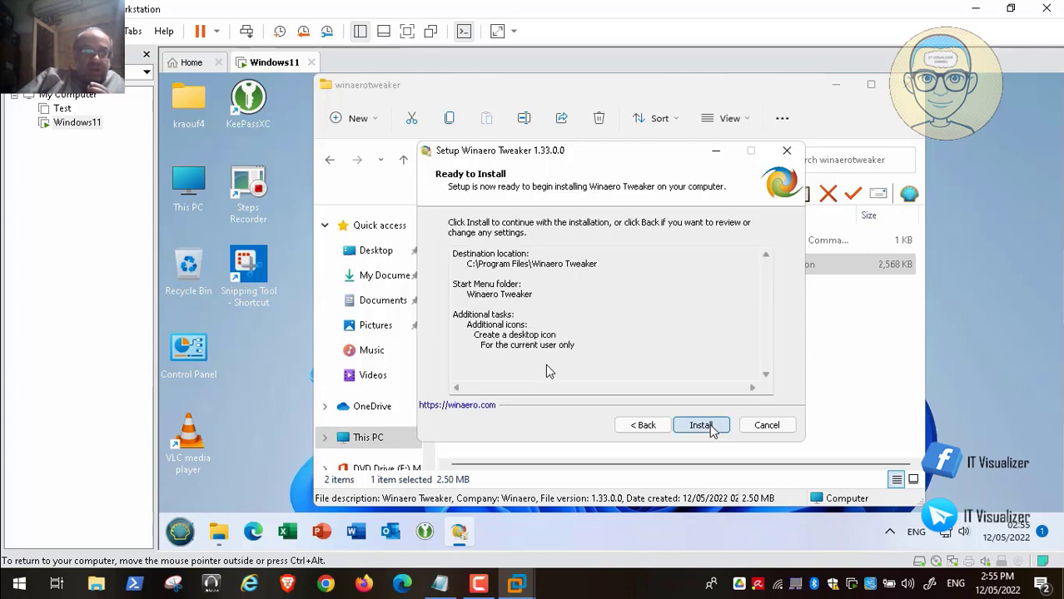
left_click(645, 426)
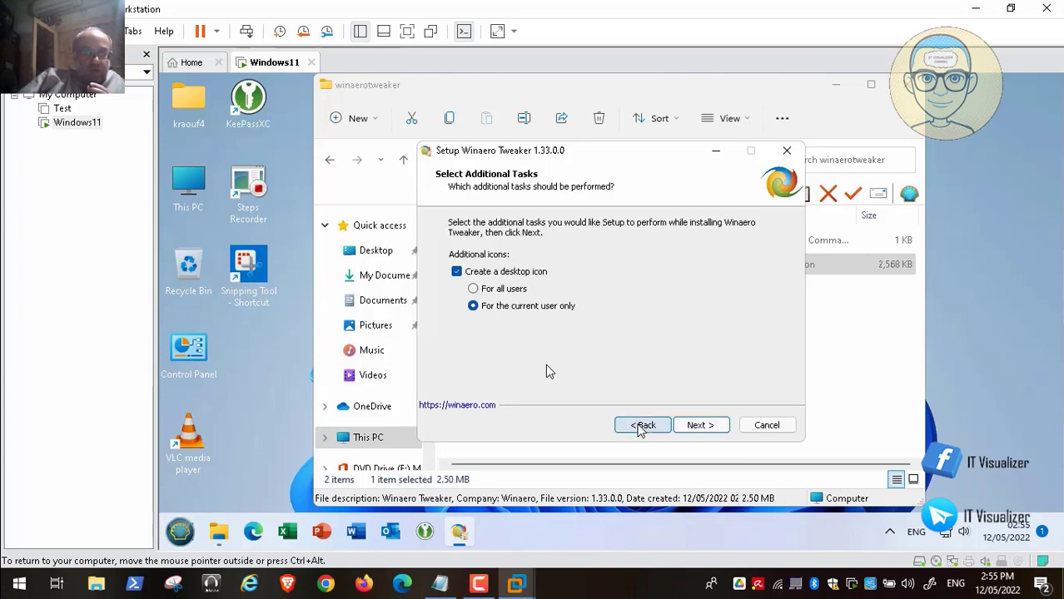
left_click(456, 272)
left_click(701, 425)
left_click(700, 425)
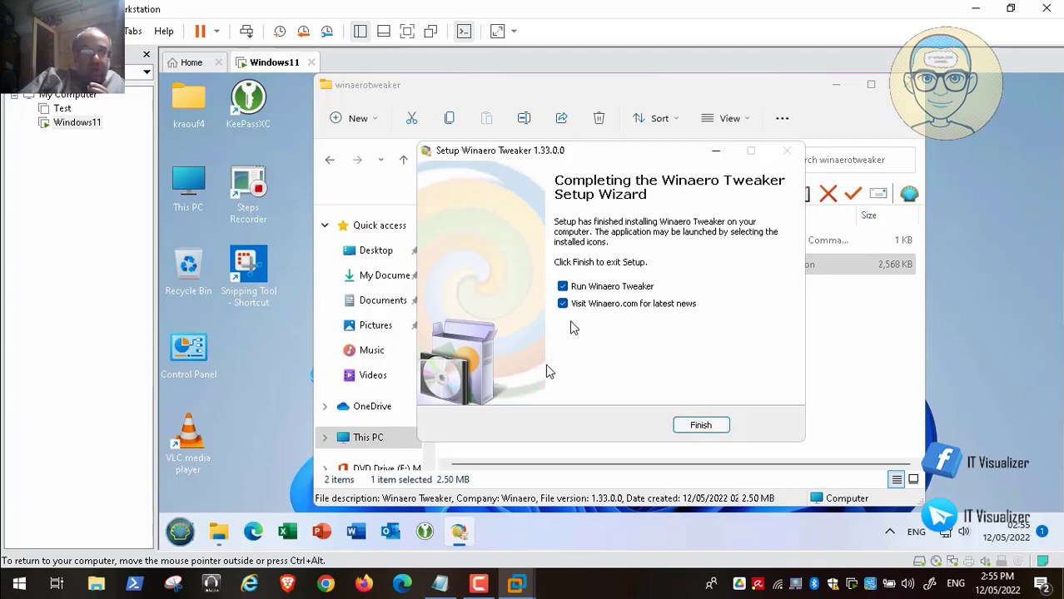
left_click(563, 304)
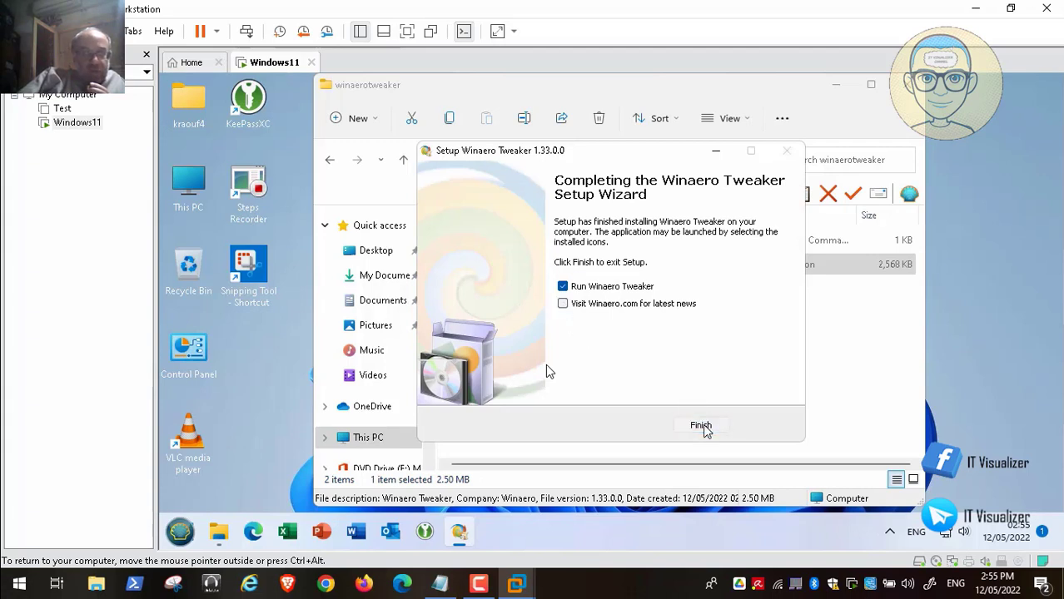
left_click(702, 426)
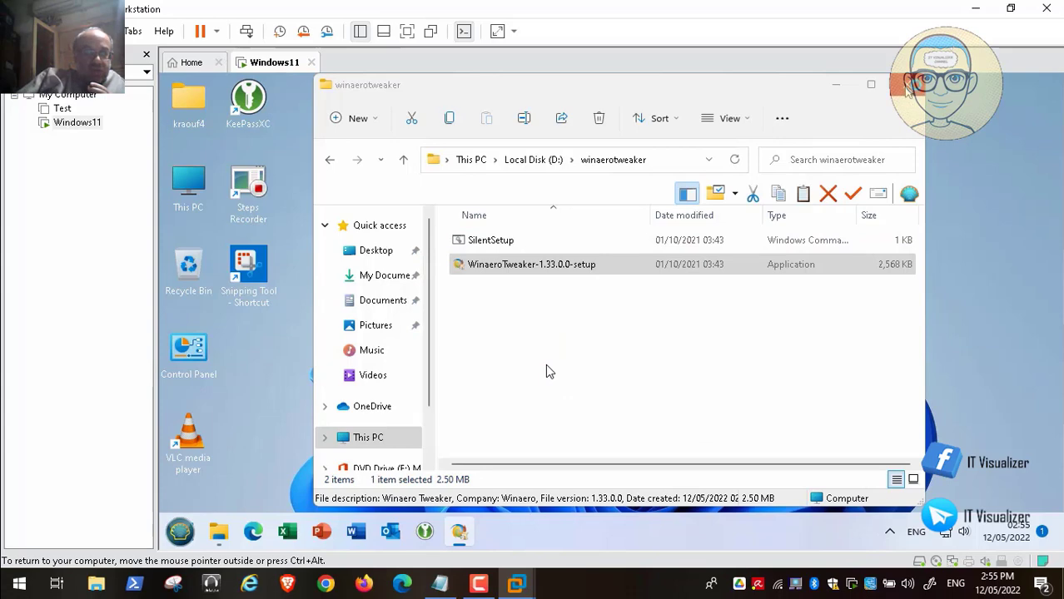
Close the winaerotweaker folder, agree to Winaero's licence and approve the UAC prompt.
left_click(906, 84)
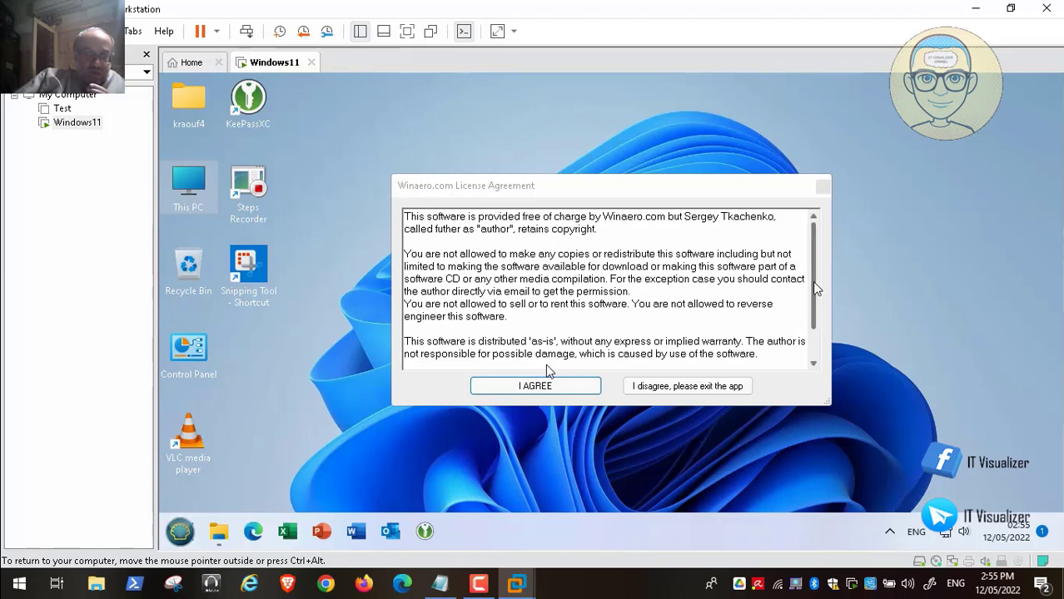
scroll(816, 291, "down", 1)
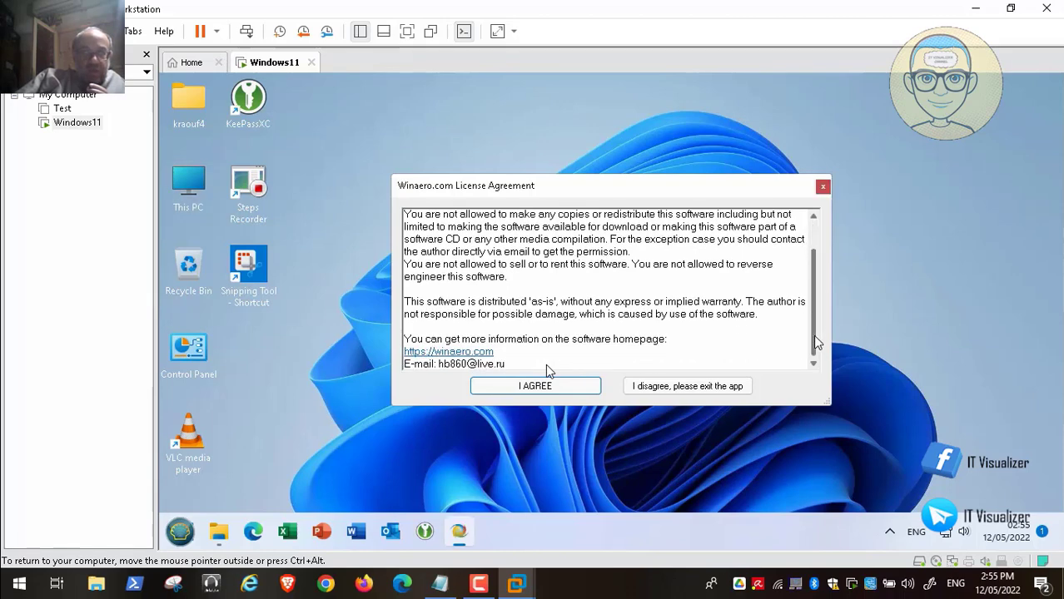
left_click(537, 397)
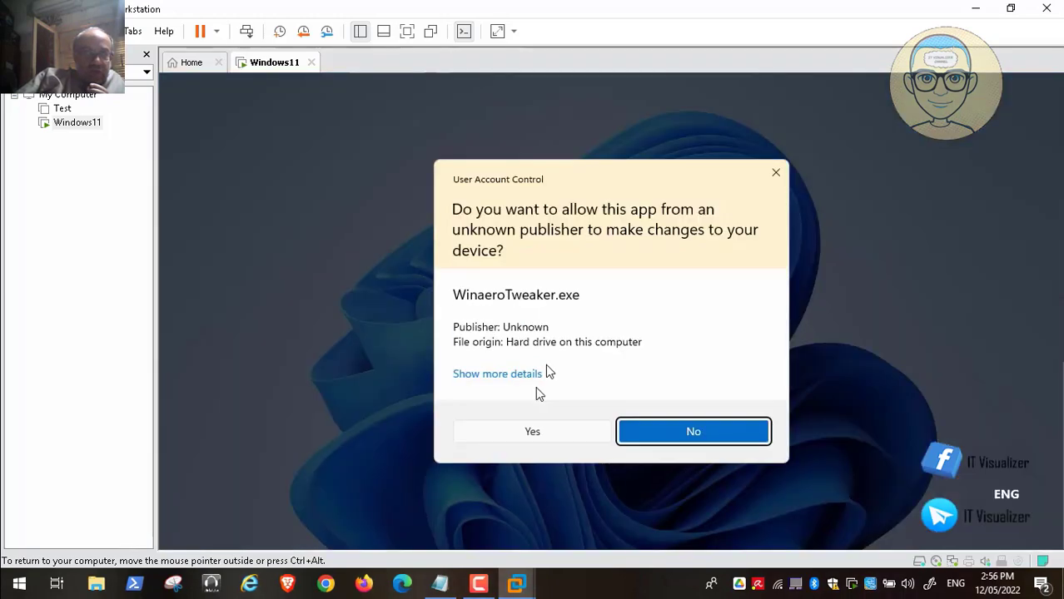
left_click(532, 432)
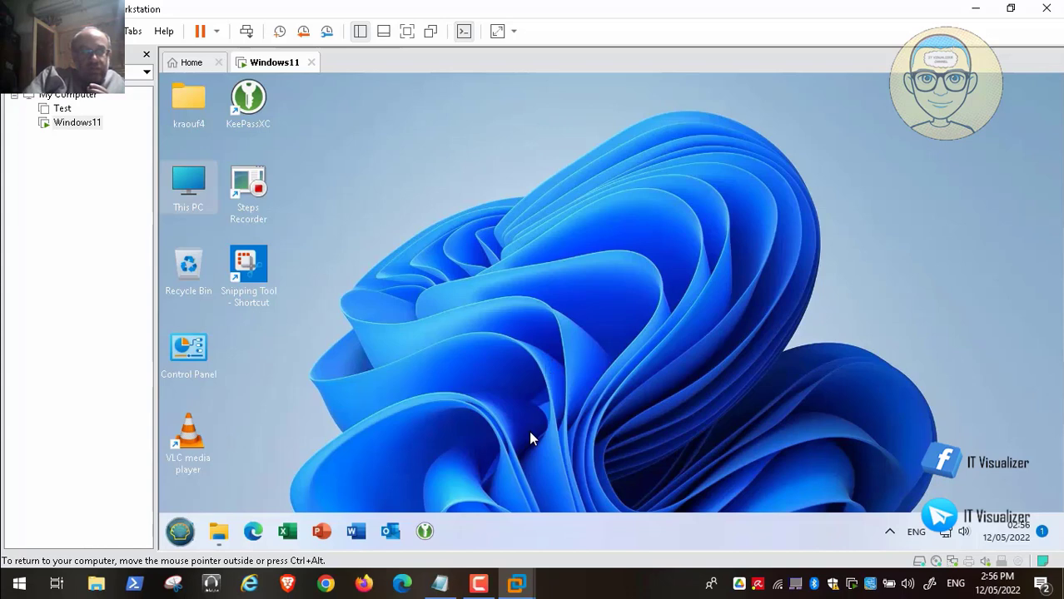
Leave full screen, pause the video, bring up the recorder controls, and return to full screen.
double_click(531, 437)
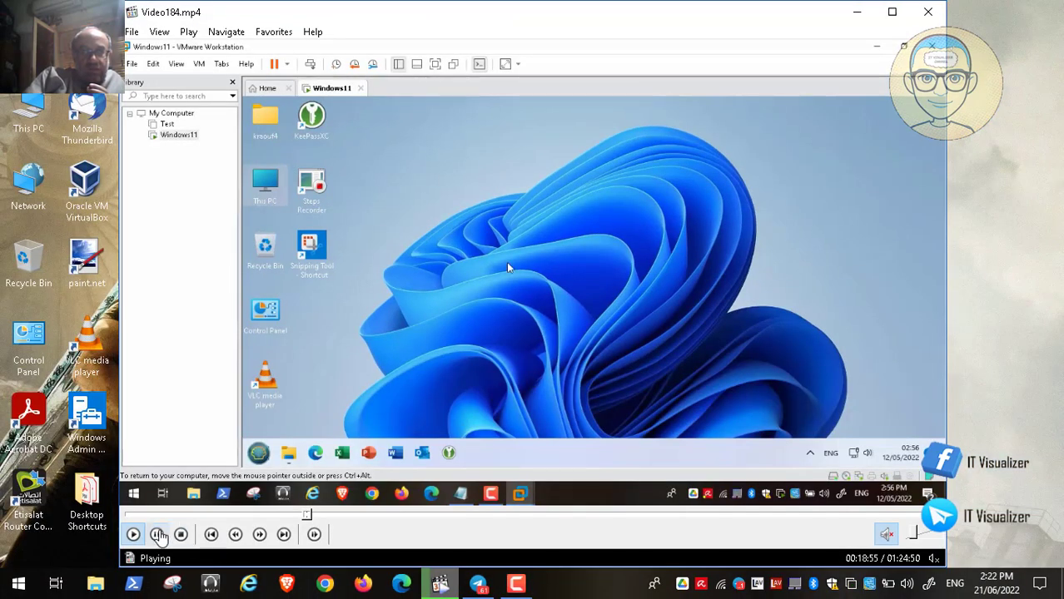
left_click(156, 533)
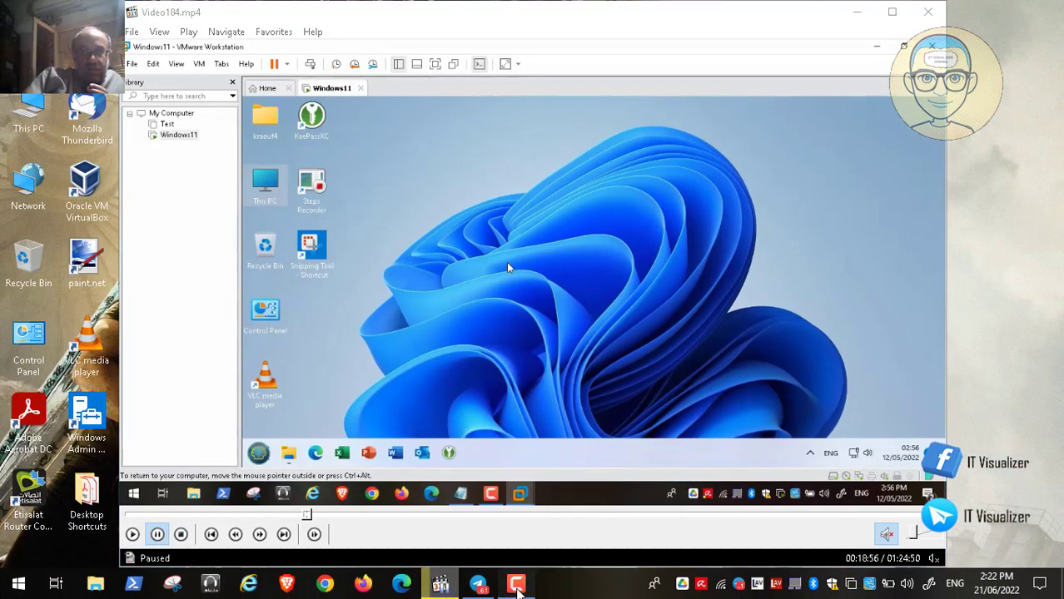
left_click(517, 586)
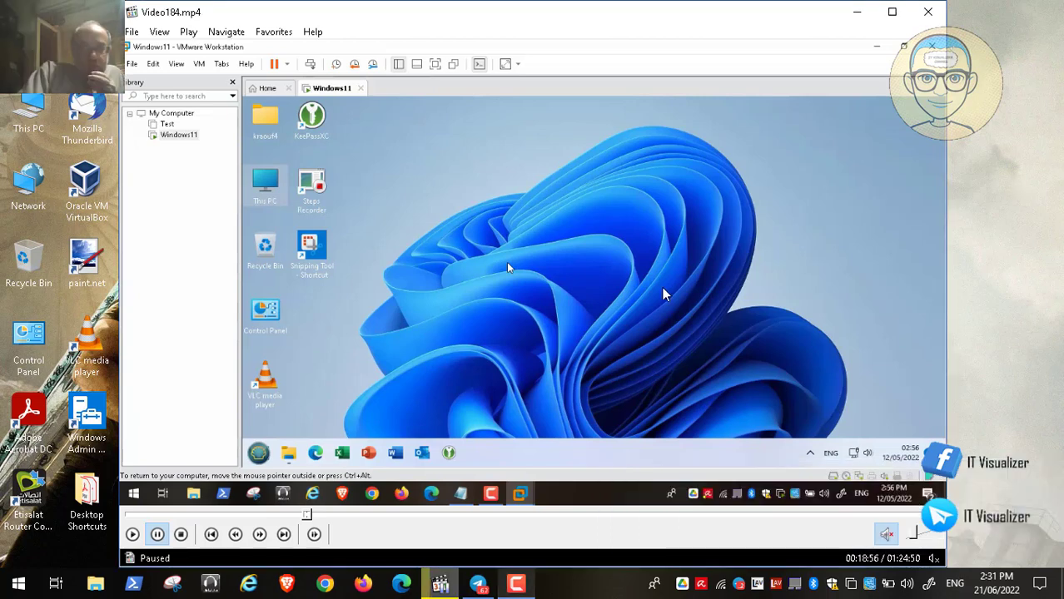
double_click(623, 276)
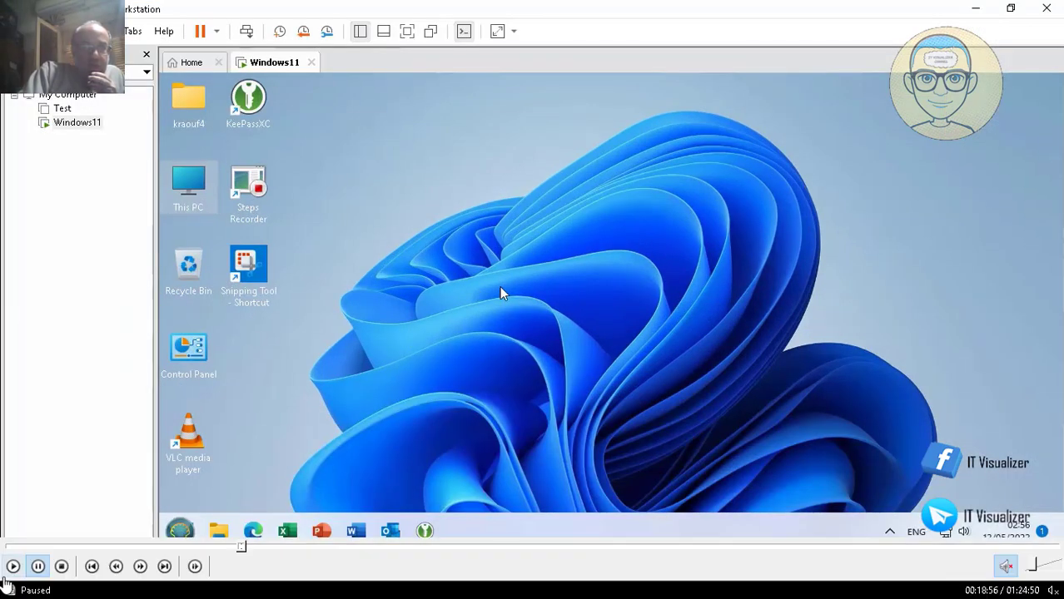
Resume playback, view Recent Changes and Manage Bookmarks, then seek ahead to Enable Classic Paint.
left_click(12, 566)
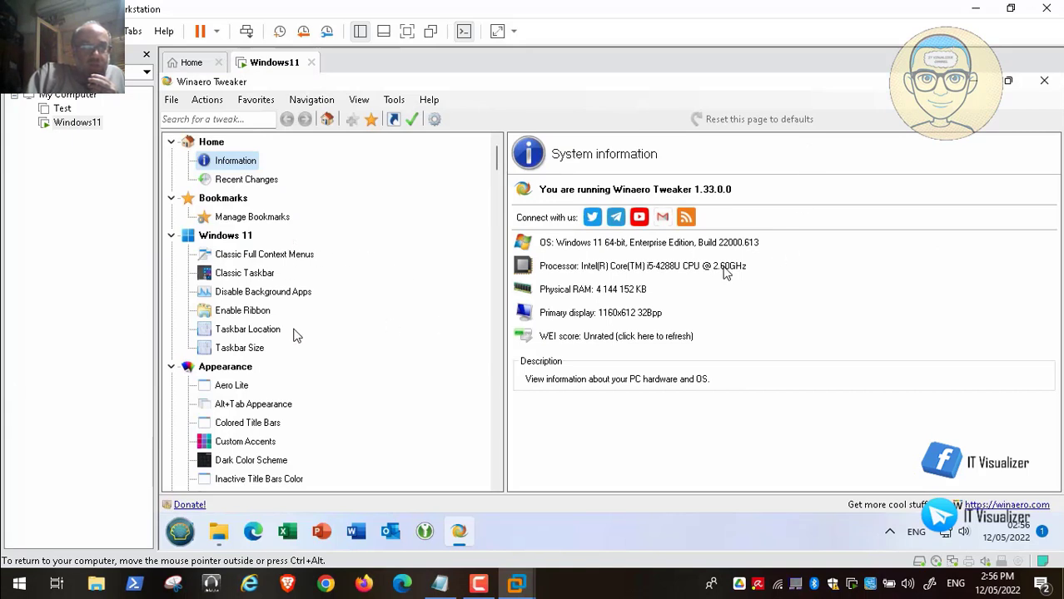
left_click(263, 185)
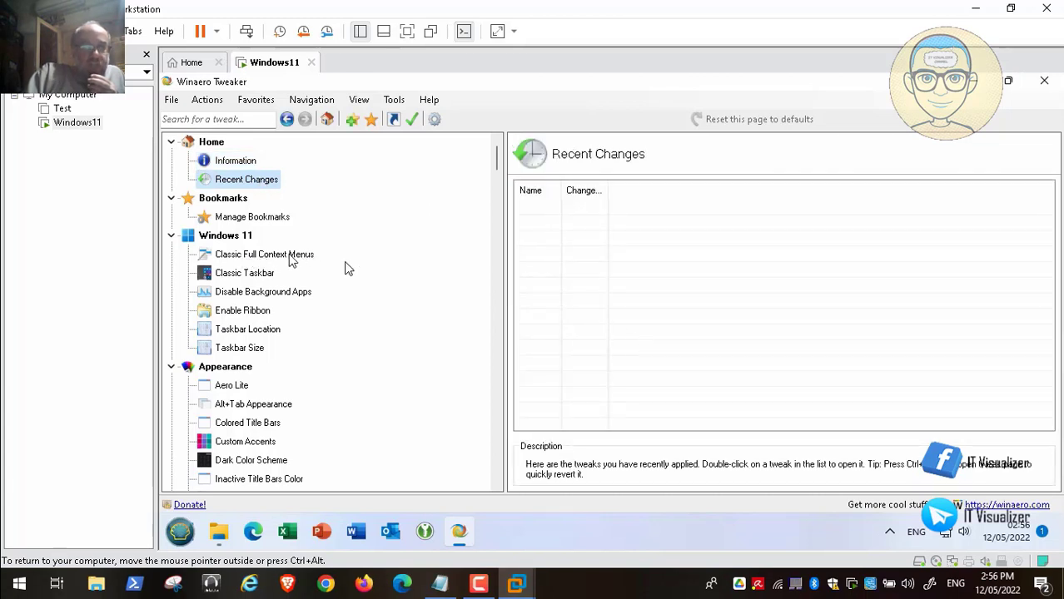
left_click(270, 224)
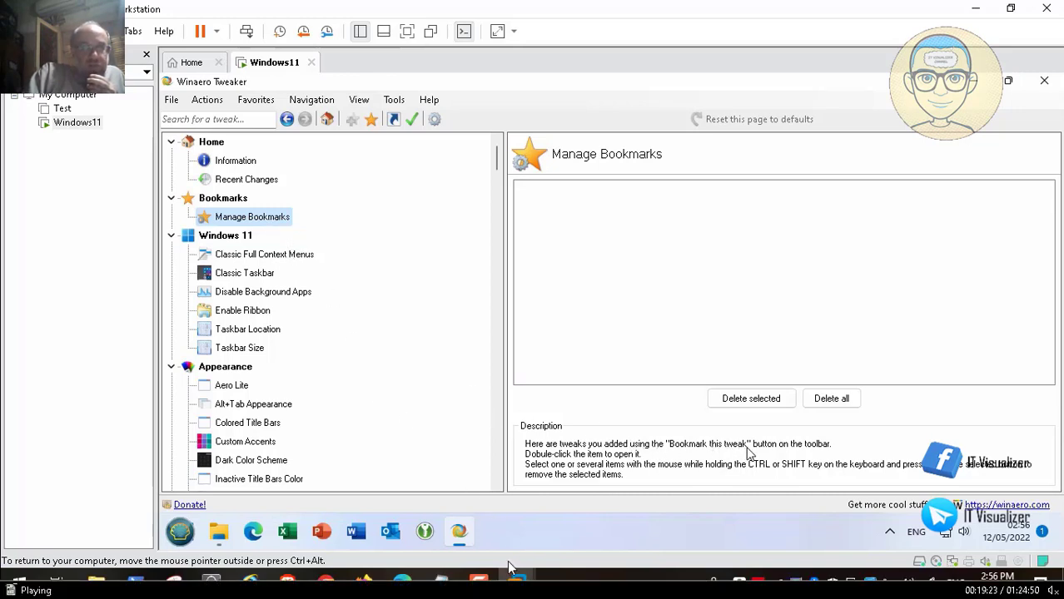
mouse_move(261, 549)
left_mouse_down()
mouse_move(325, 549)
mouse_move(313, 549)
left_mouse_up()
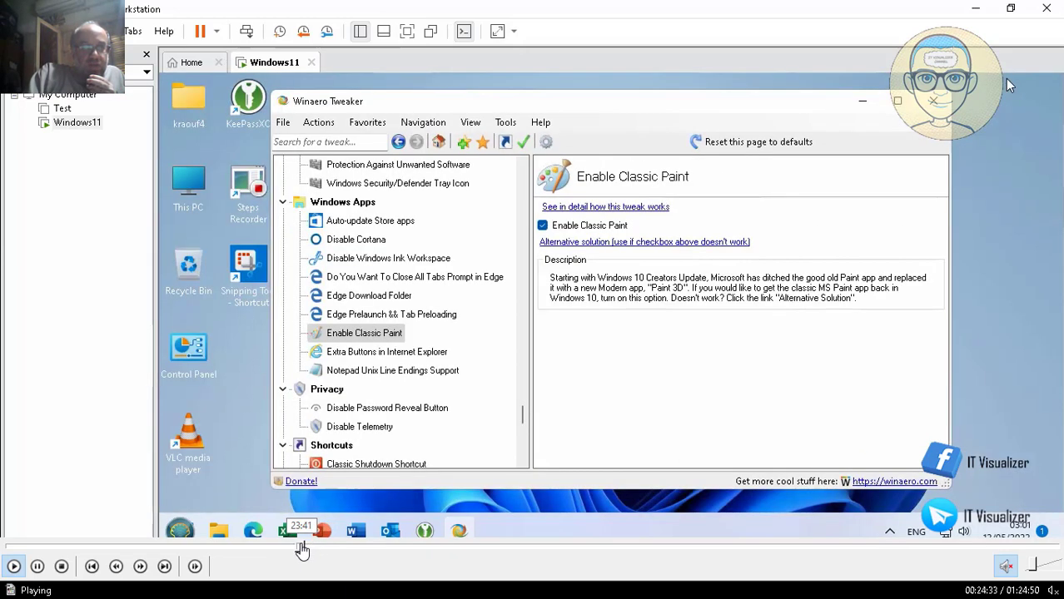
Seek back through Advanced Startup, Hibernation and Taskbar Location pages to Classic Full Context Menus.
left_click(302, 550)
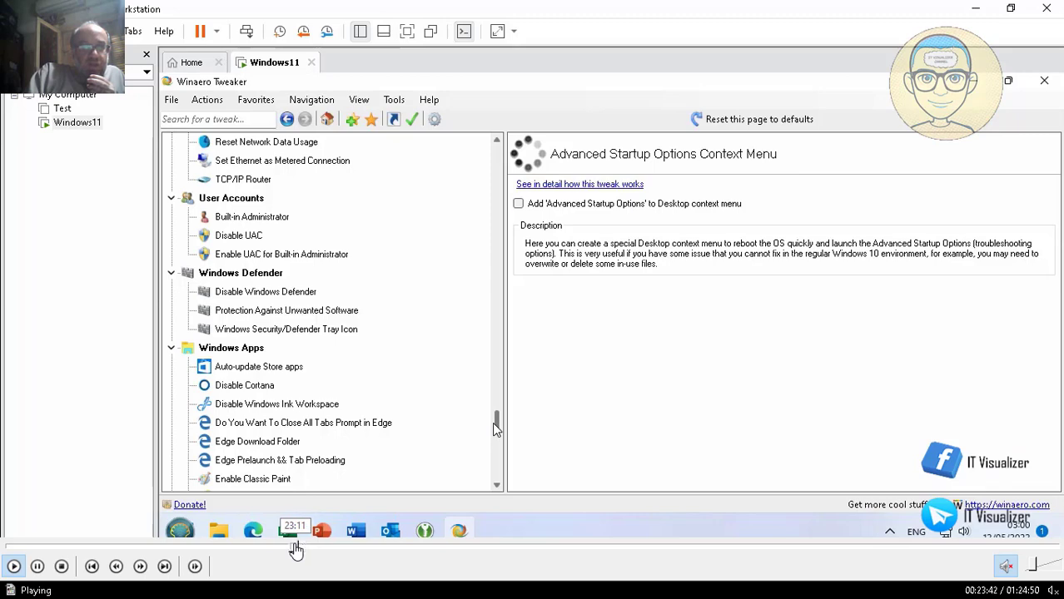
left_click(293, 549)
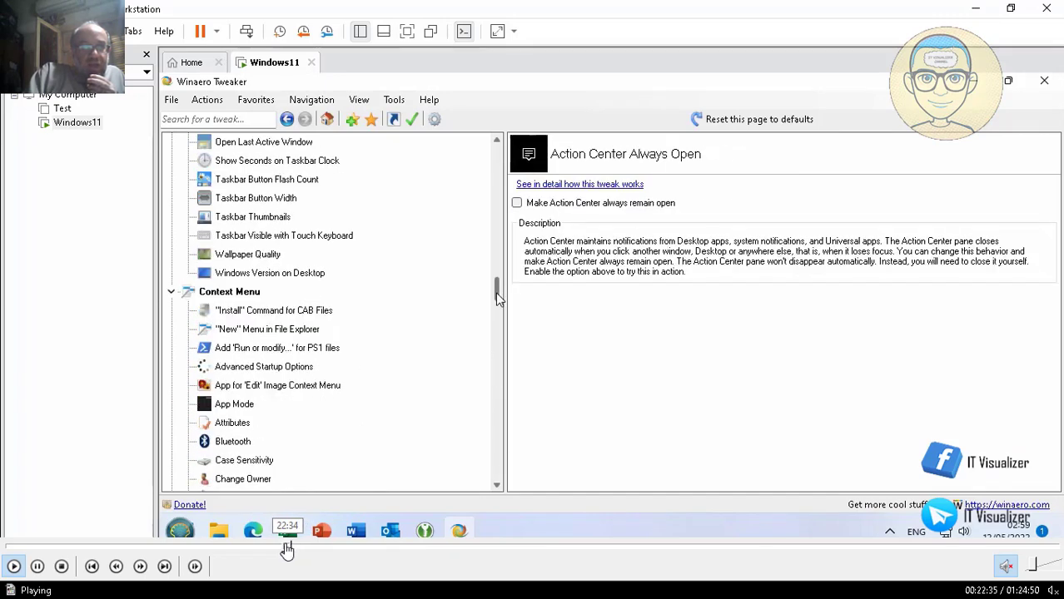
left_click(281, 549)
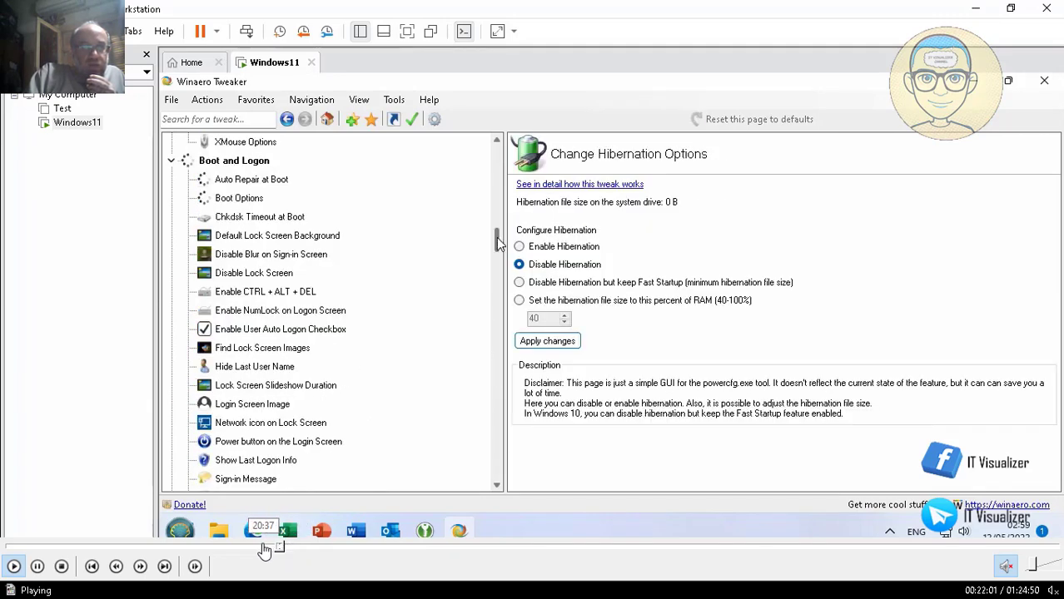
left_click(268, 549)
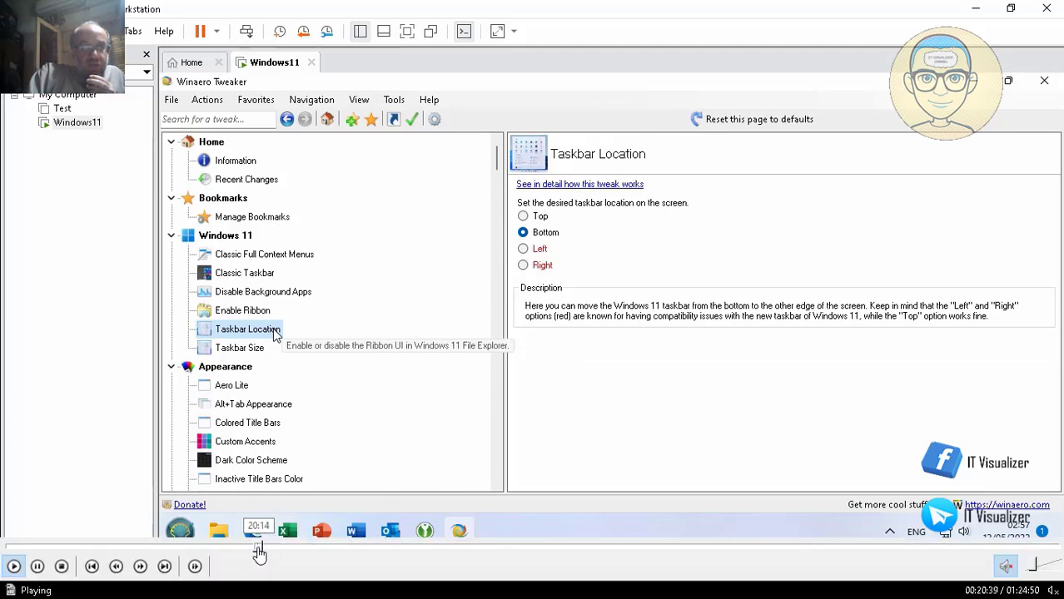
left_click(257, 551)
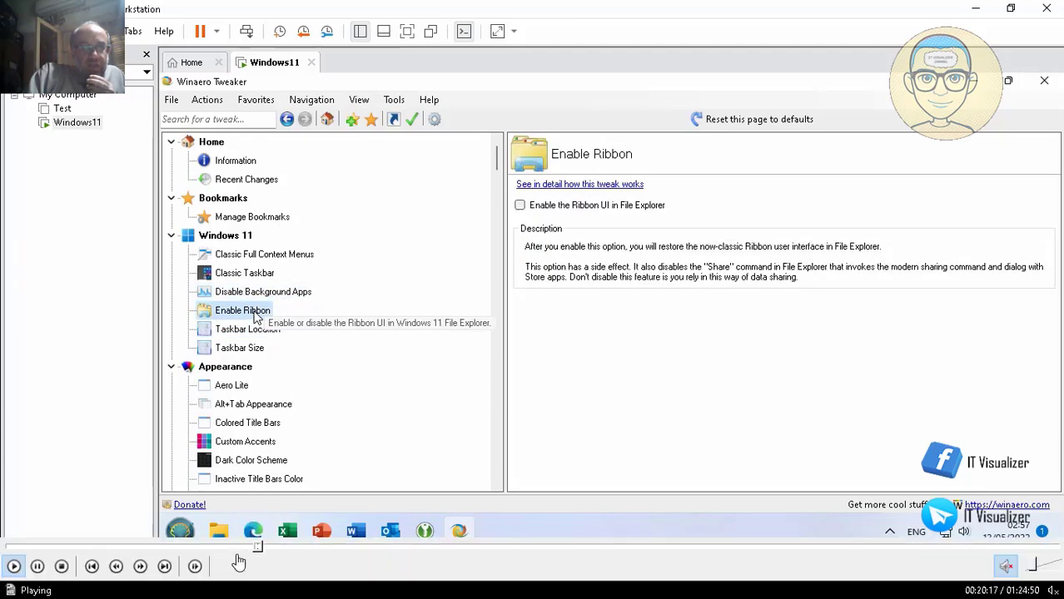
left_click(250, 552)
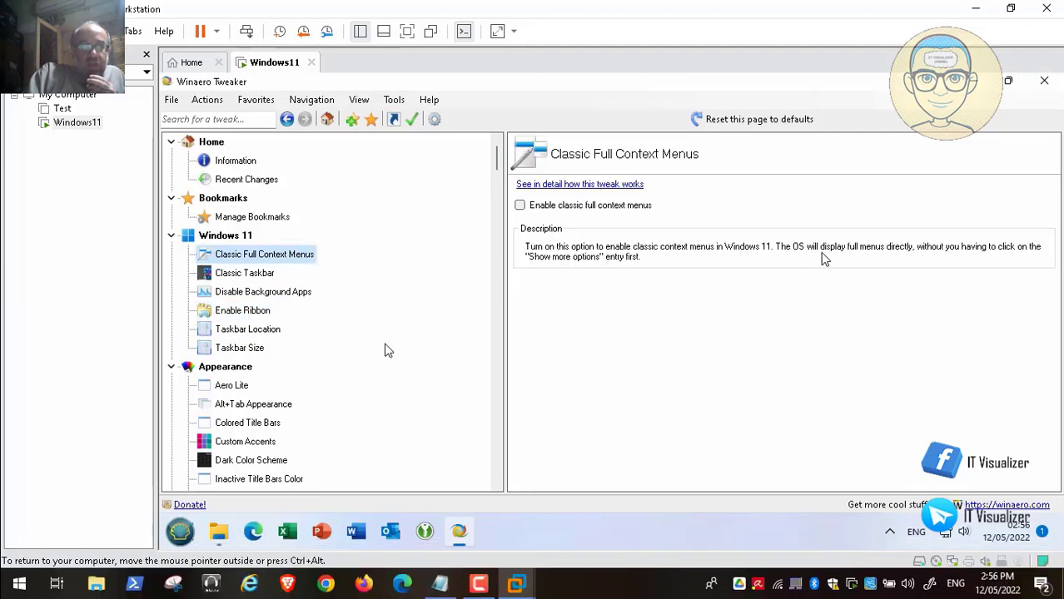
mouse_move(38, 569)
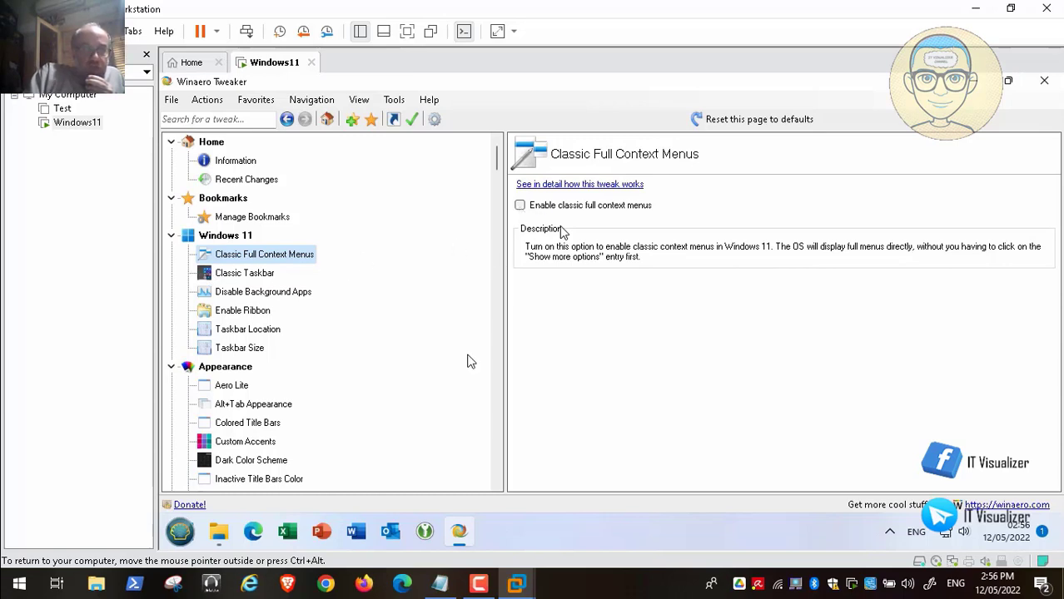
Pause and resume, seek past Read This notes back to the desktop right-click menu, and resume playback.
key("space")
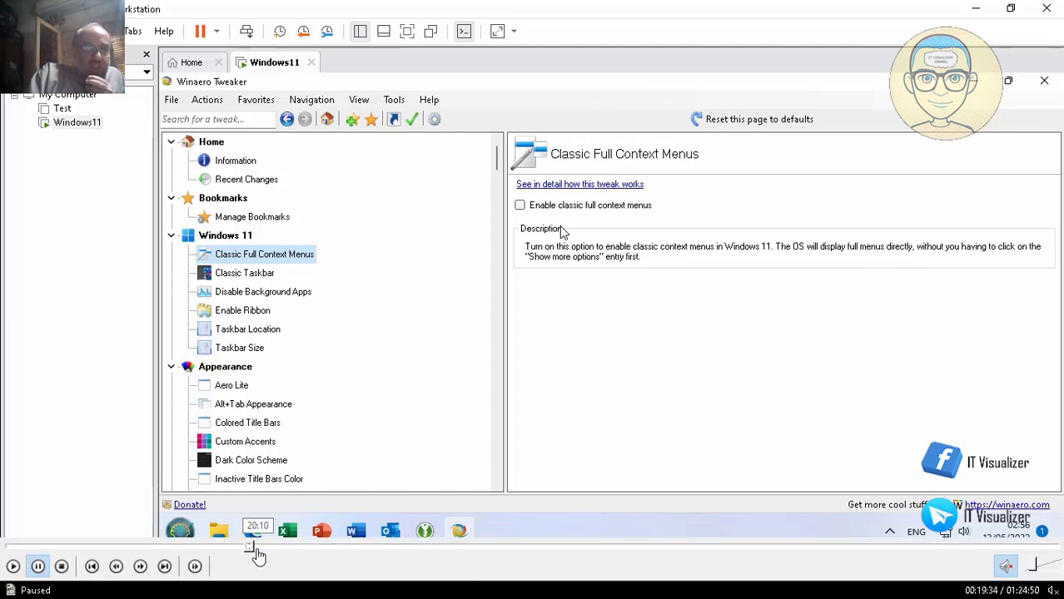
key("space")
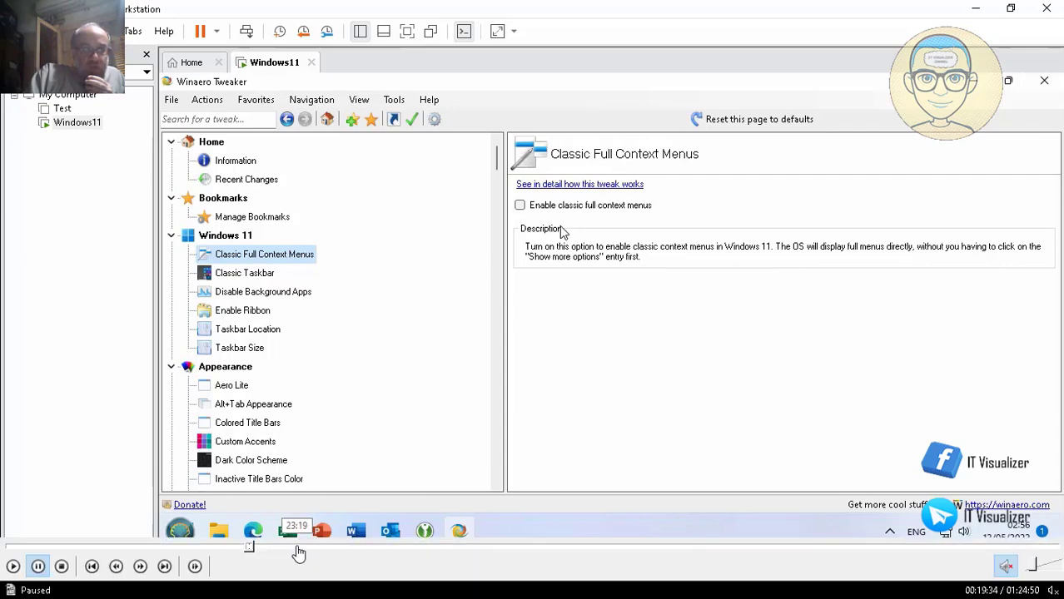
left_click(298, 548)
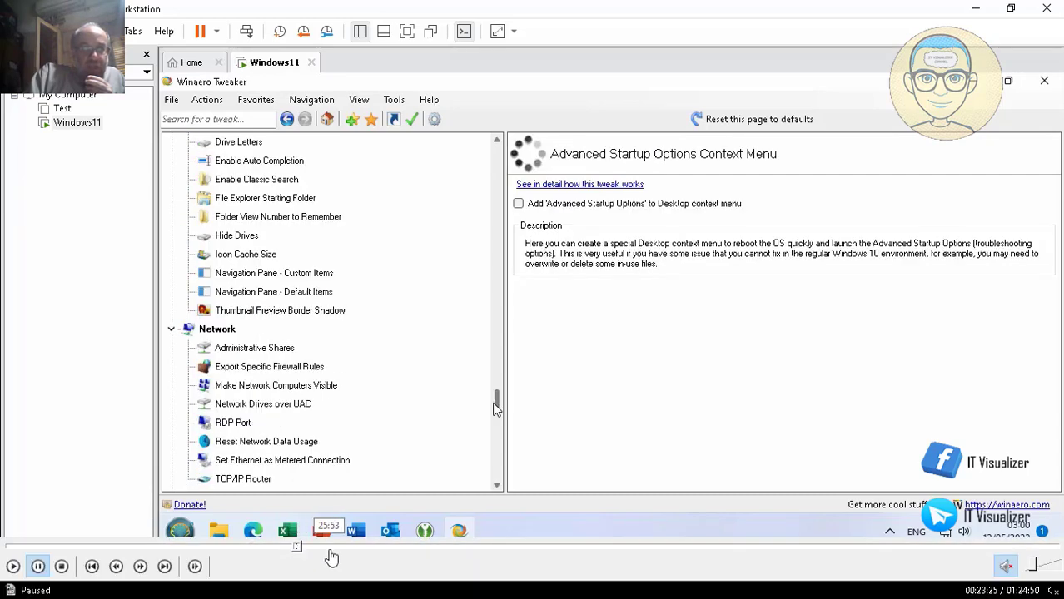
left_click(329, 548)
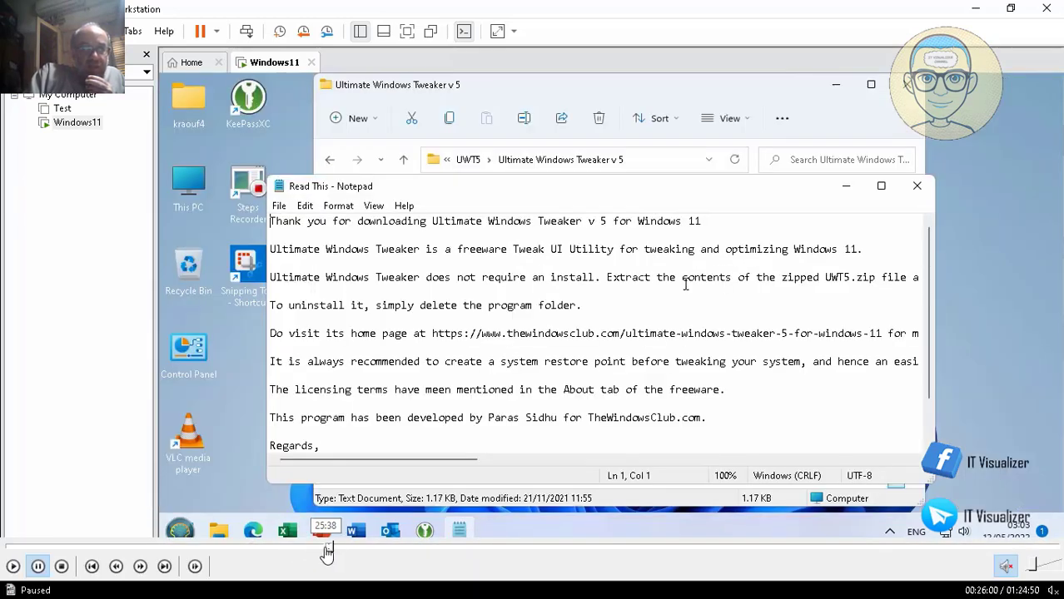
left_click(325, 548)
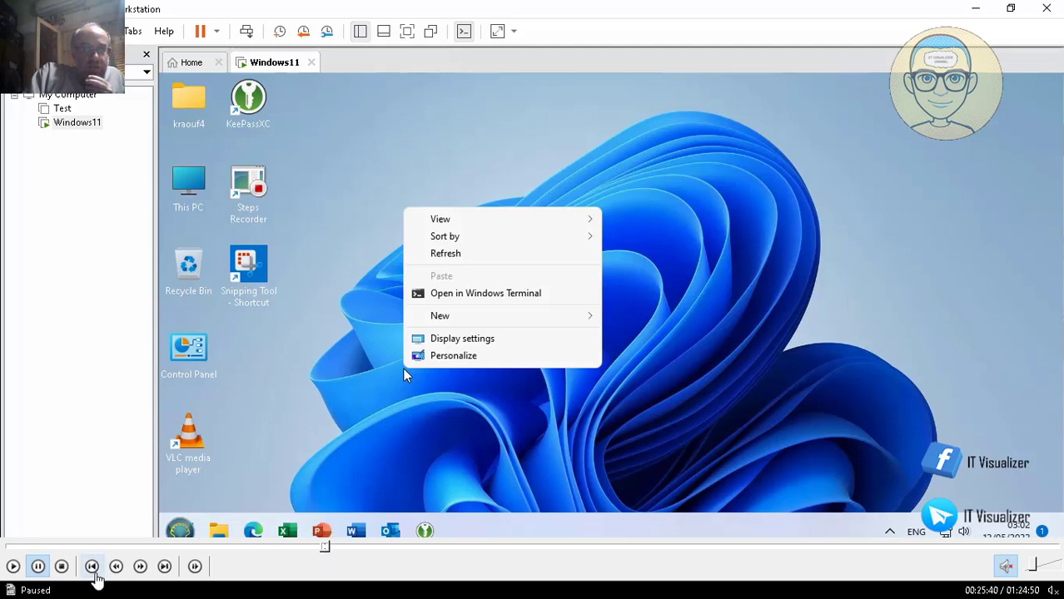
key("space")
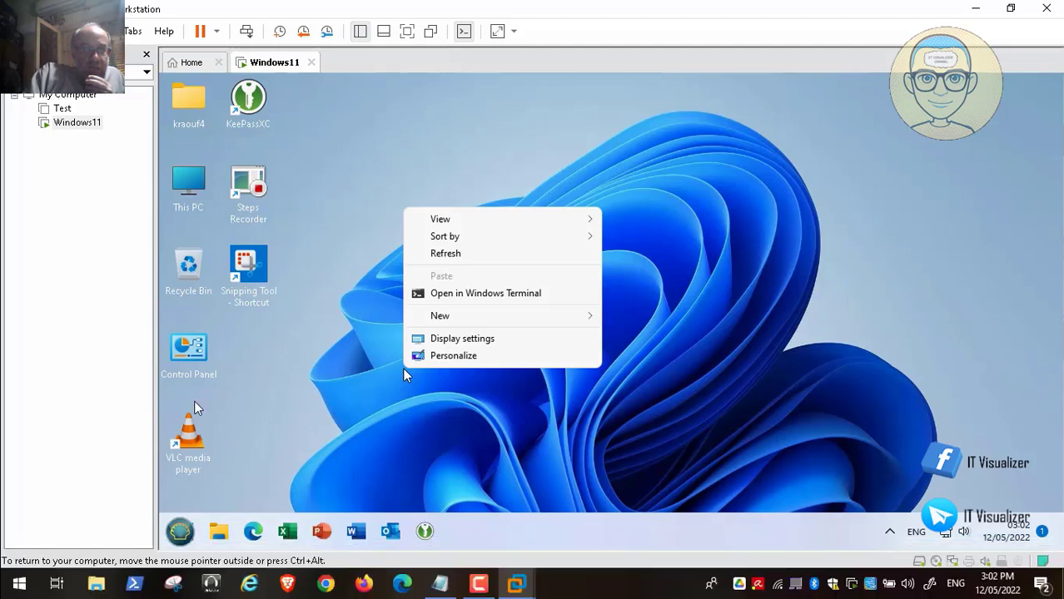
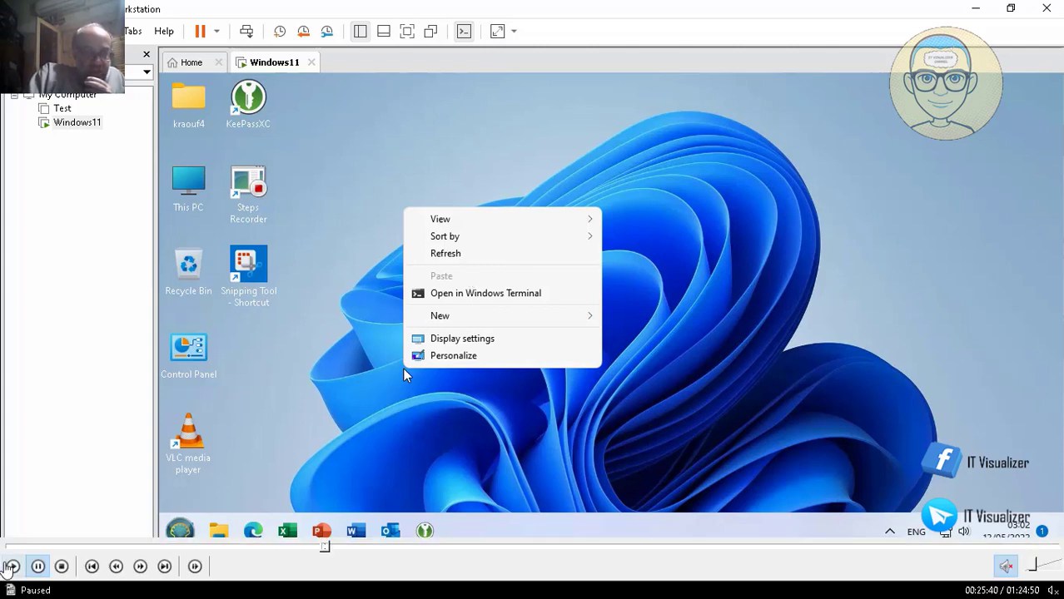
Resume playback and seek ahead to where the Windows 11 VM opens Settings on the System page.
left_click(13, 567)
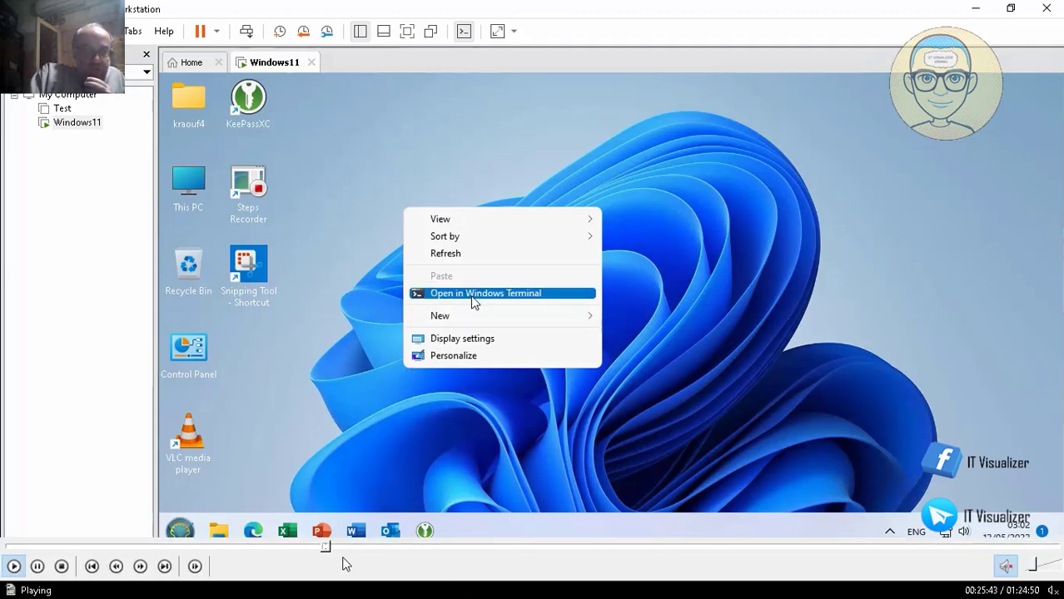
left_click(330, 549)
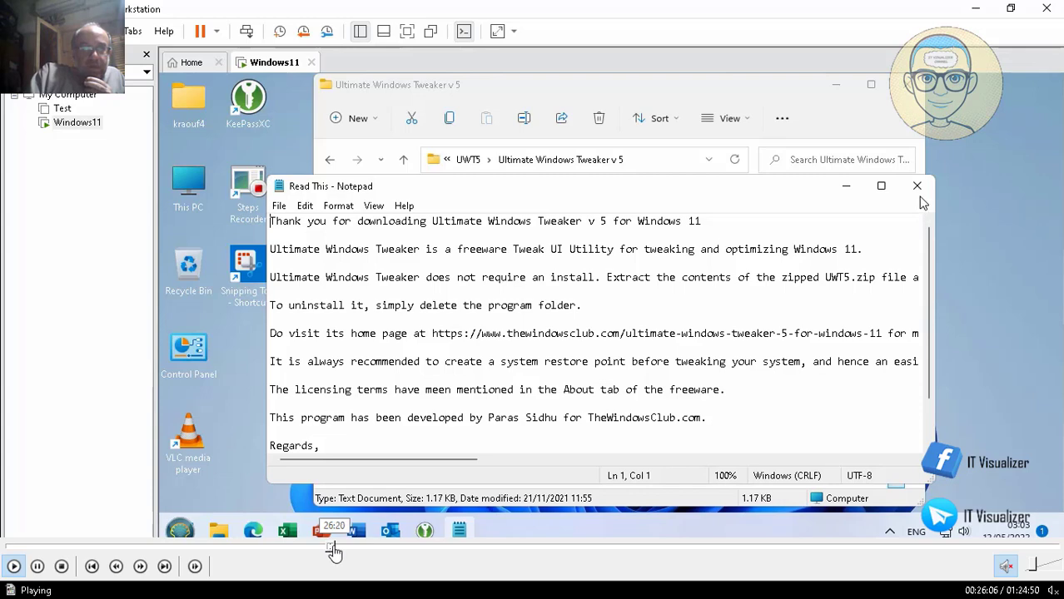
left_click(338, 550)
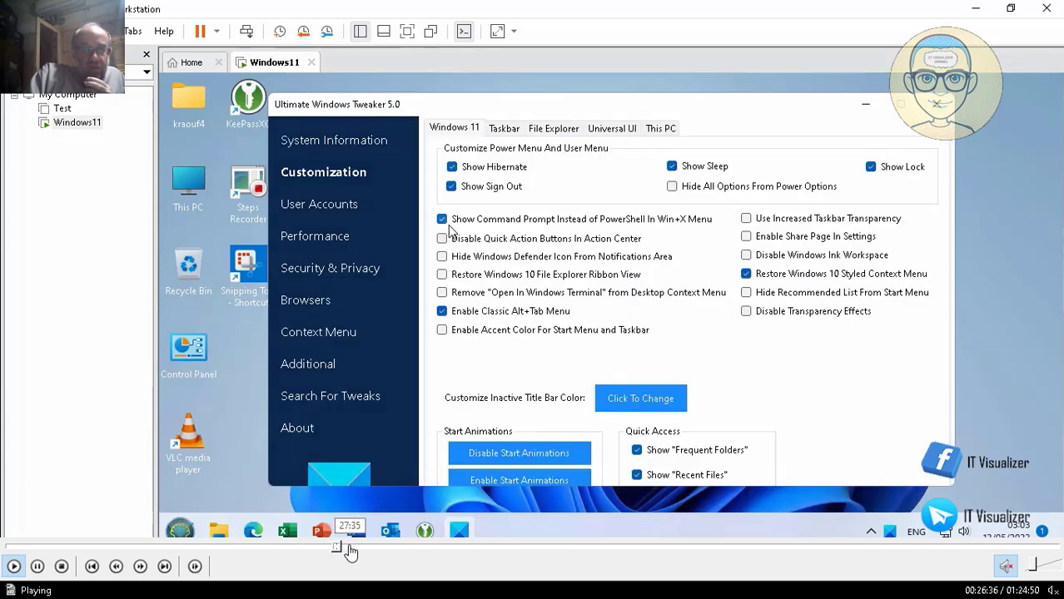
left_click(346, 551)
left_click(373, 550)
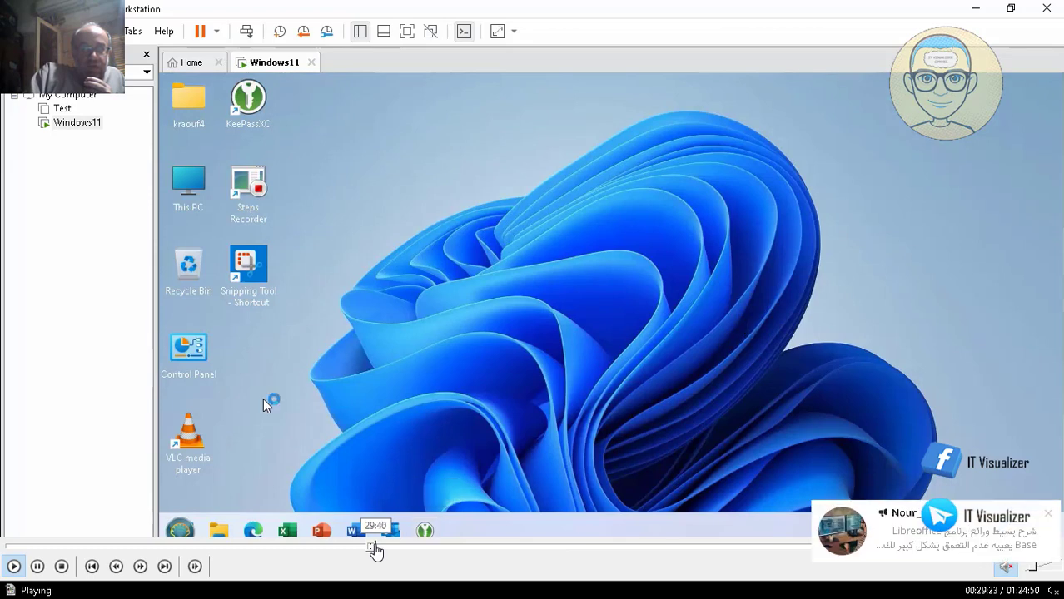
left_click(368, 551)
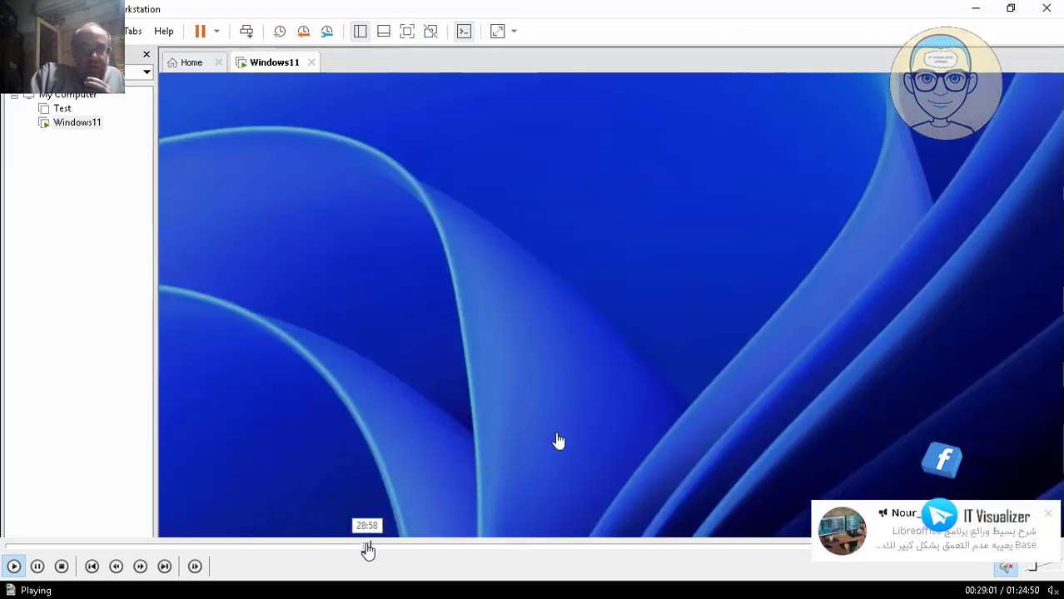
left_click(361, 550)
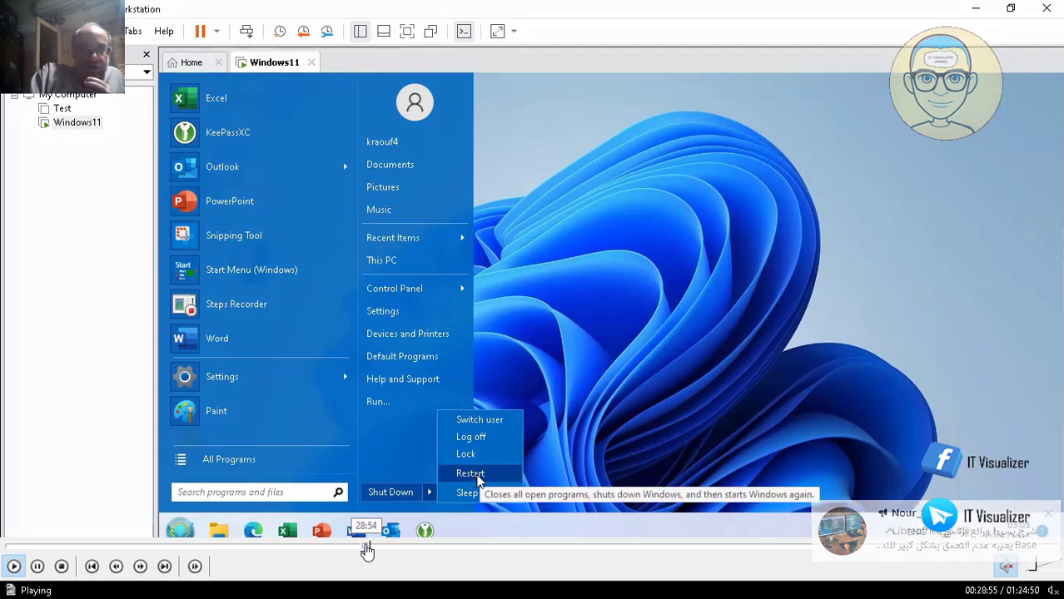
left_click(369, 550)
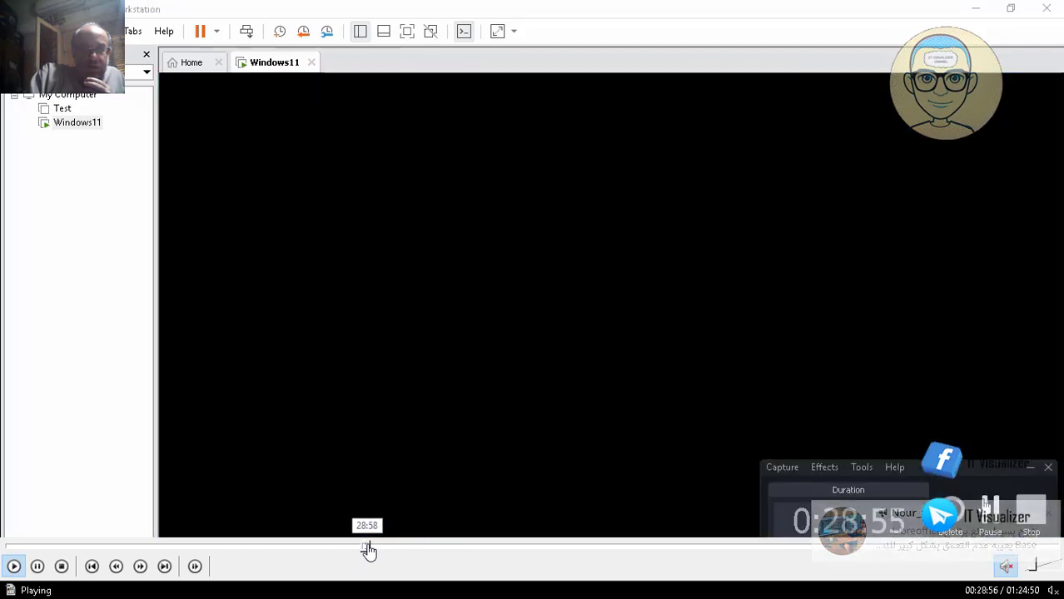
left_click(372, 550)
left_click(378, 550)
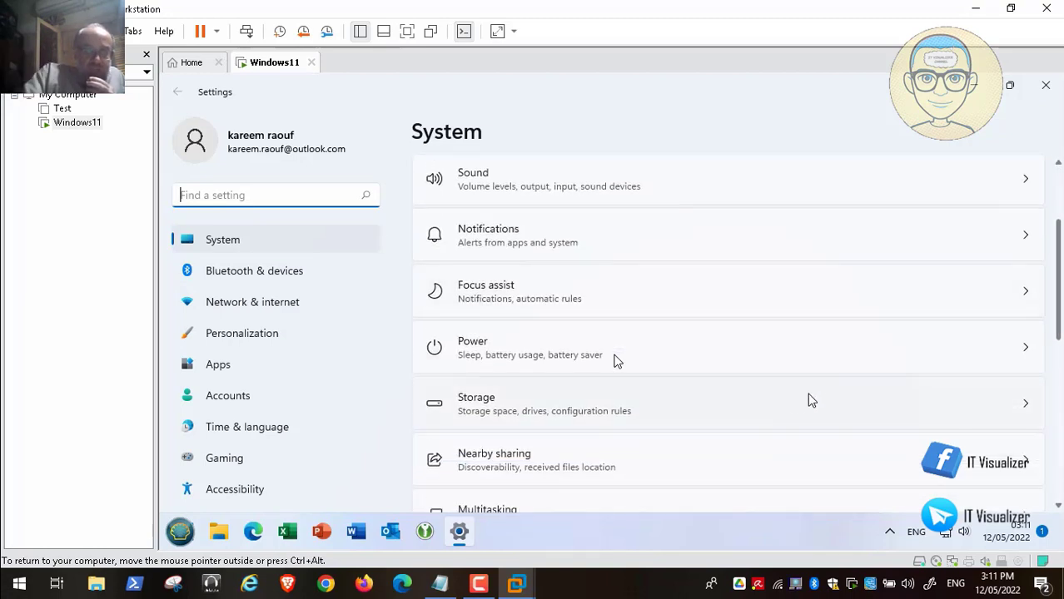
Open Storage for the 194 GB C: drive and expand Advanced storage settings.
left_click(585, 414)
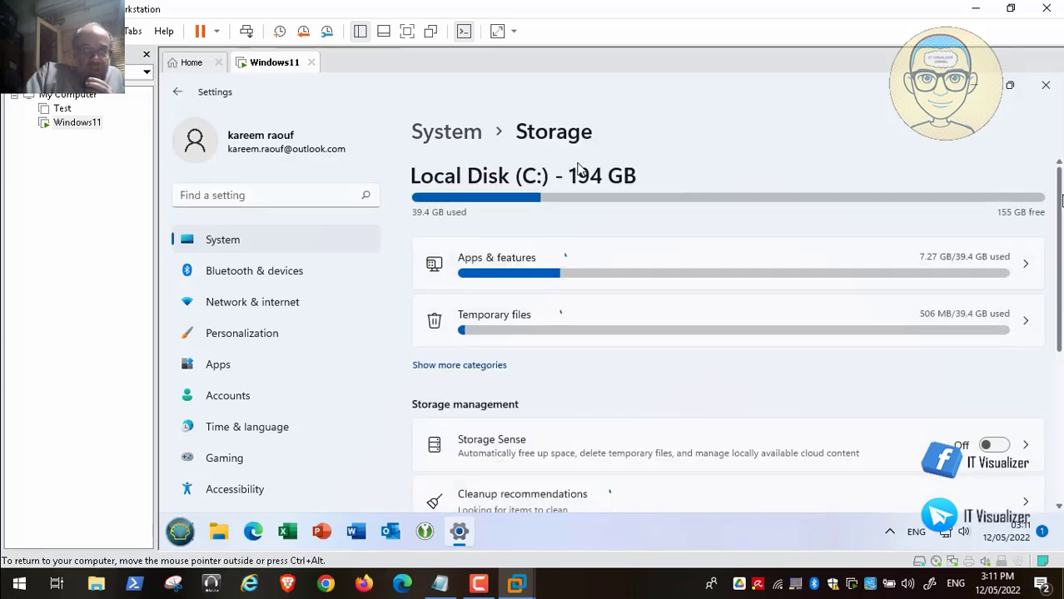
scroll(573, 214, "down", 2)
scroll(573, 214, "down", 2)
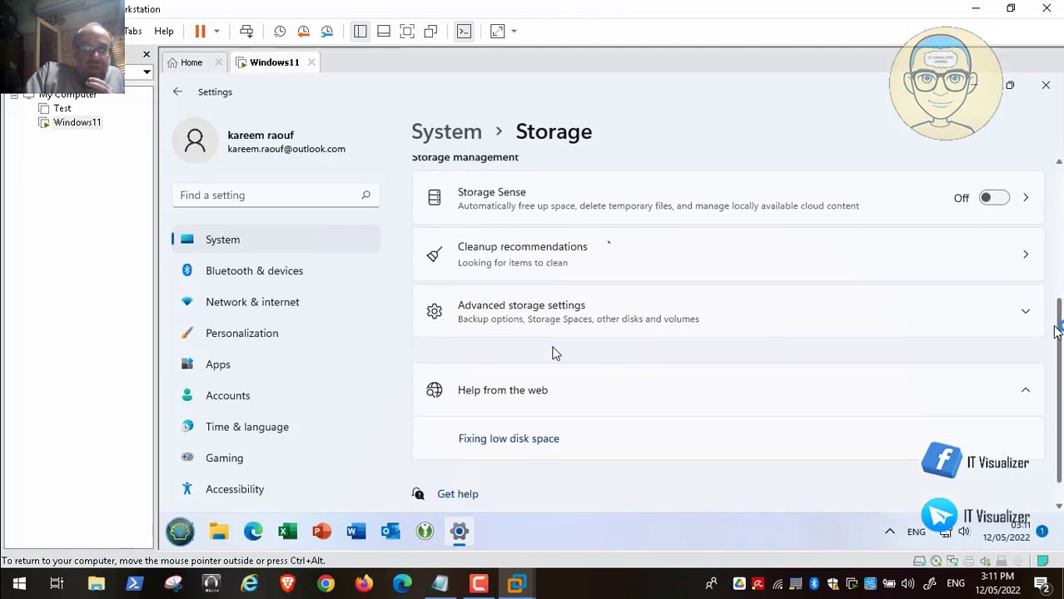
scroll(606, 353, "down", 1)
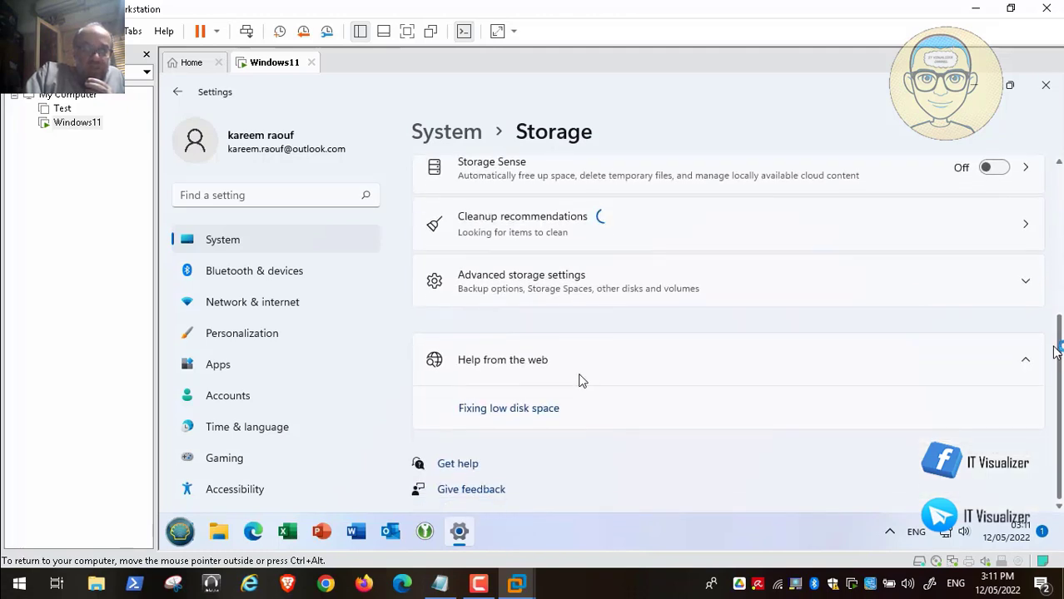
left_click(936, 288)
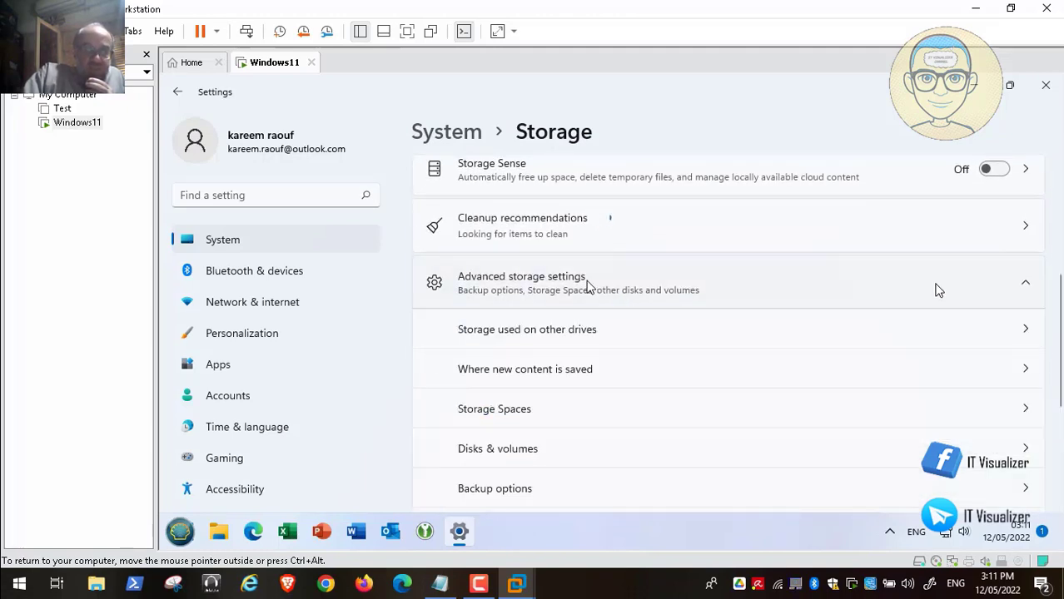
Open 'Where new content is saved' and set new apps, documents and music to Local Disk (D:).
left_click(924, 373)
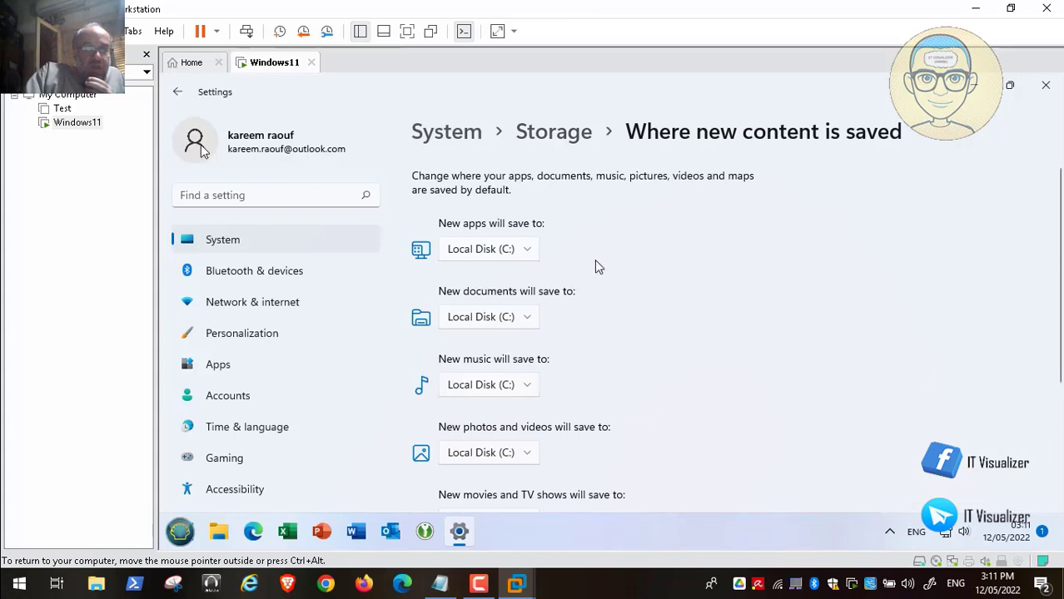
left_click(531, 250)
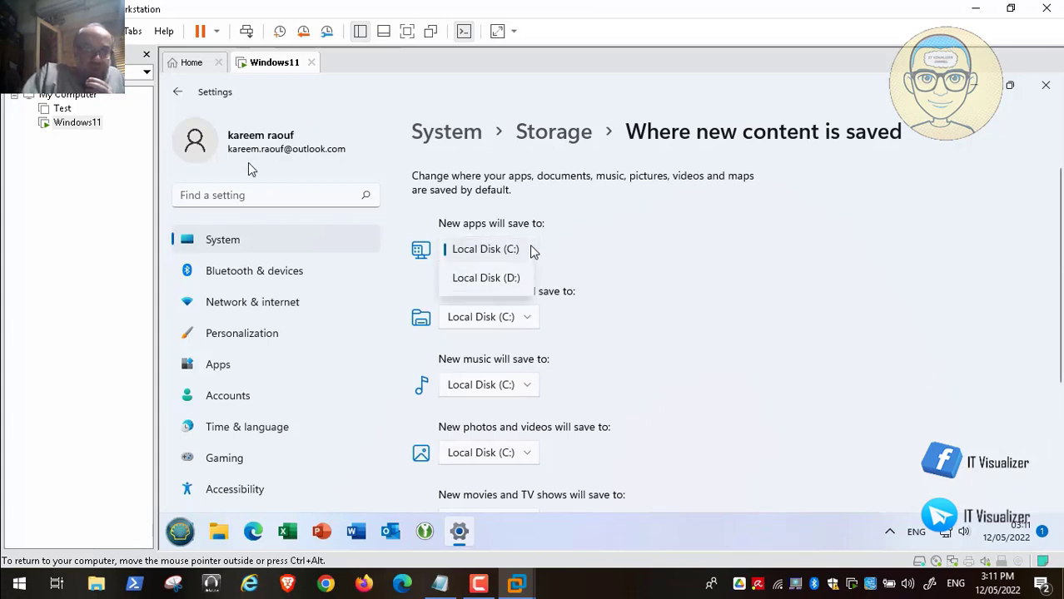
left_click(508, 278)
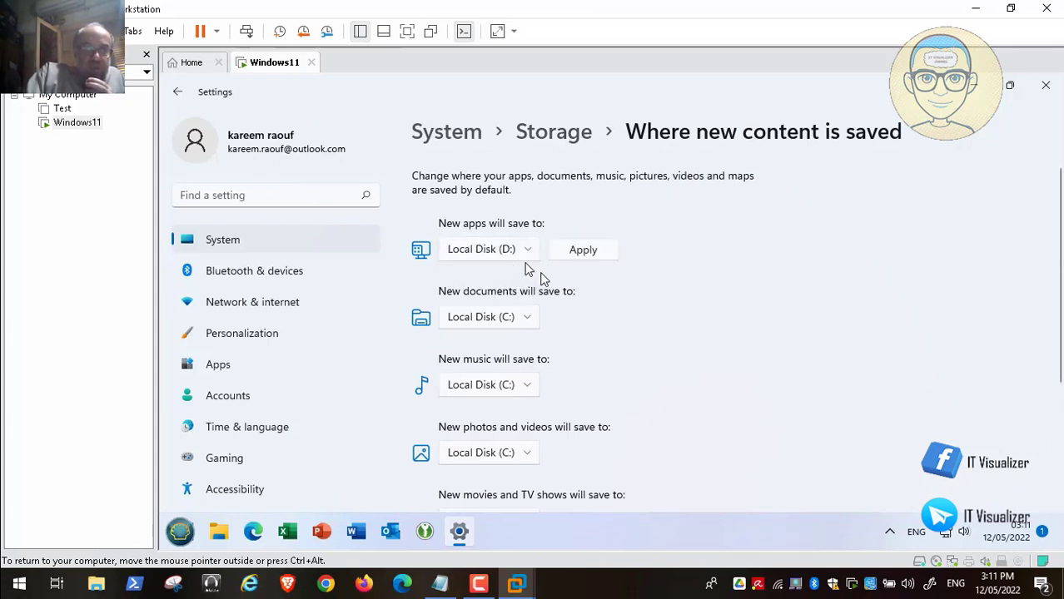
left_click(525, 317)
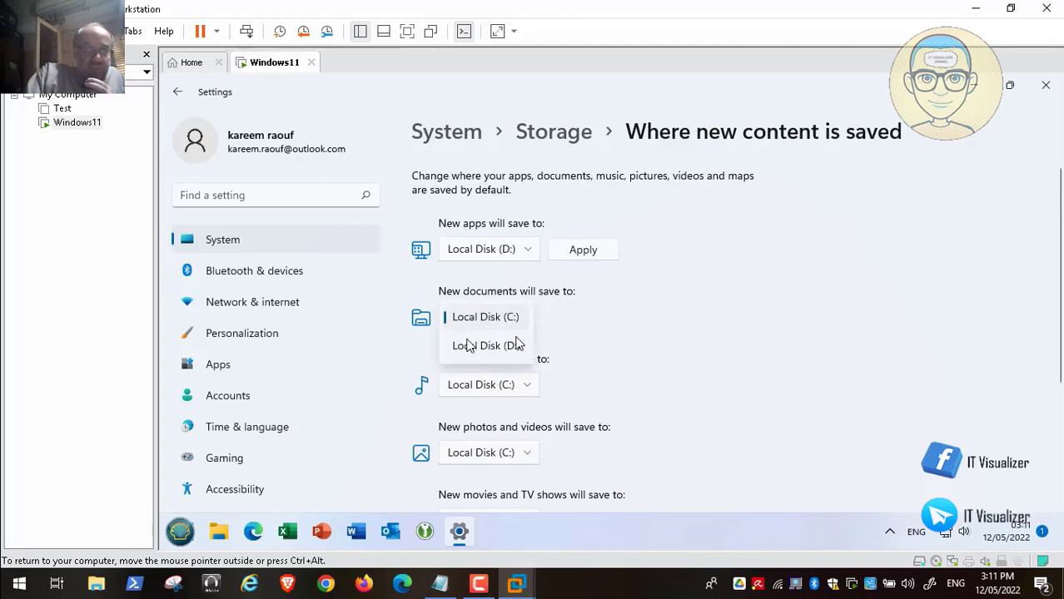
left_click(516, 344)
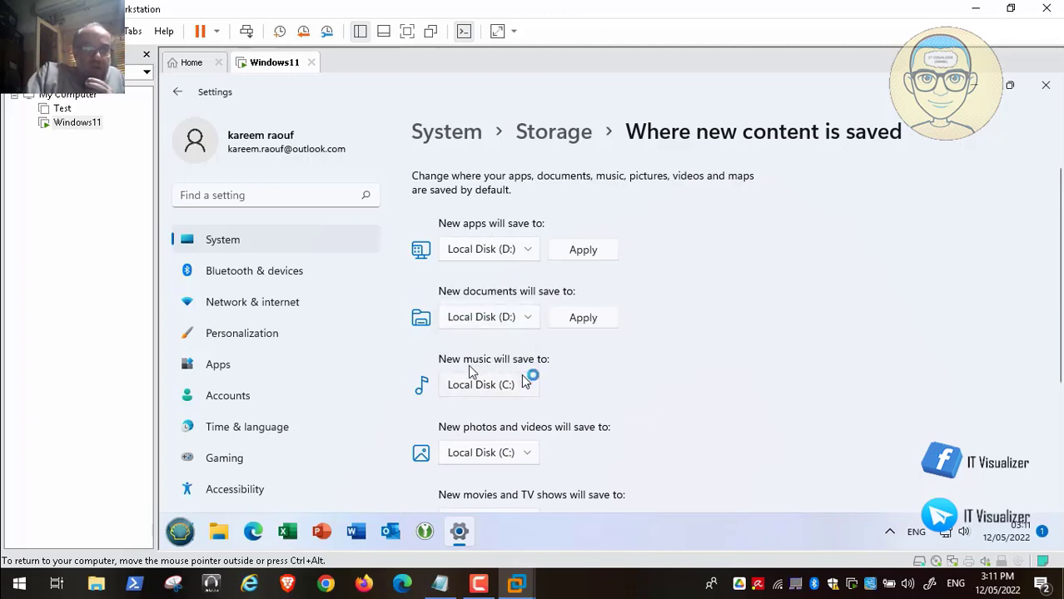
left_click(525, 382)
left_click(498, 409)
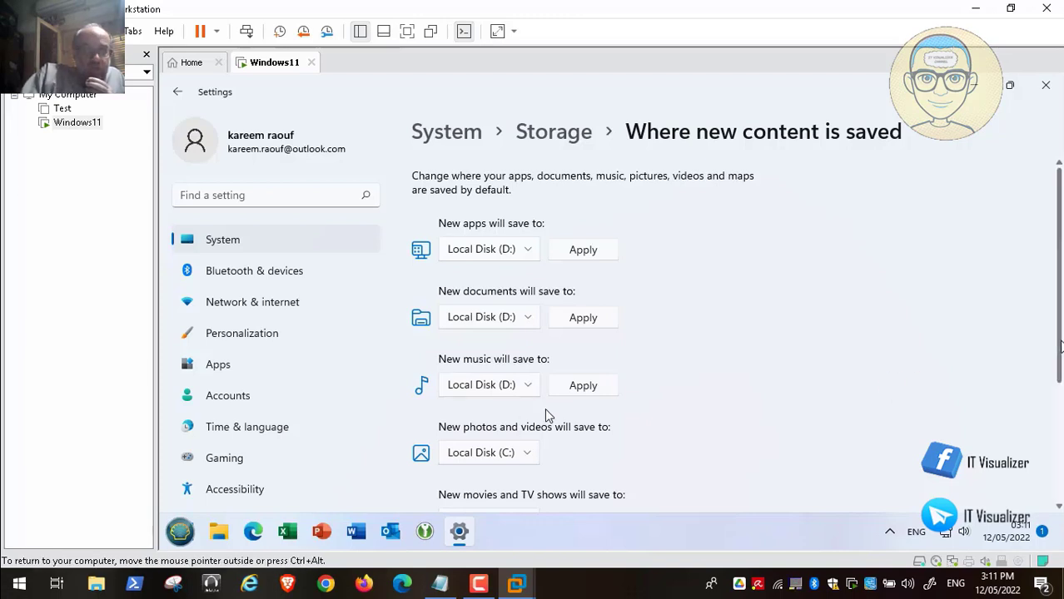
Set photos and videos, movies and TV, and offline maps to Local Disk (D:), then apply new apps.
scroll(546, 414, "down", 3)
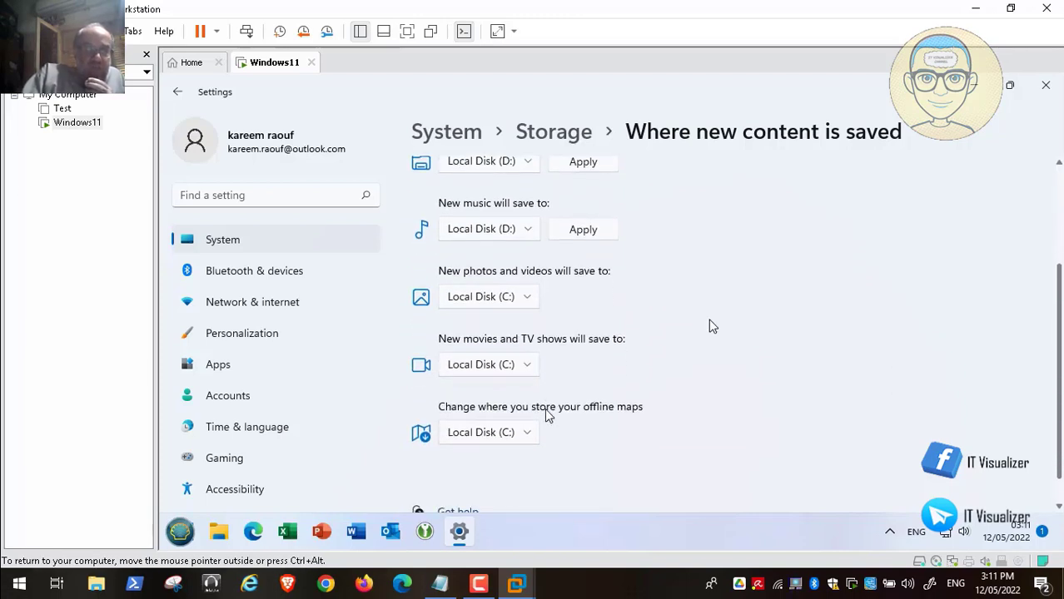
left_click(521, 298)
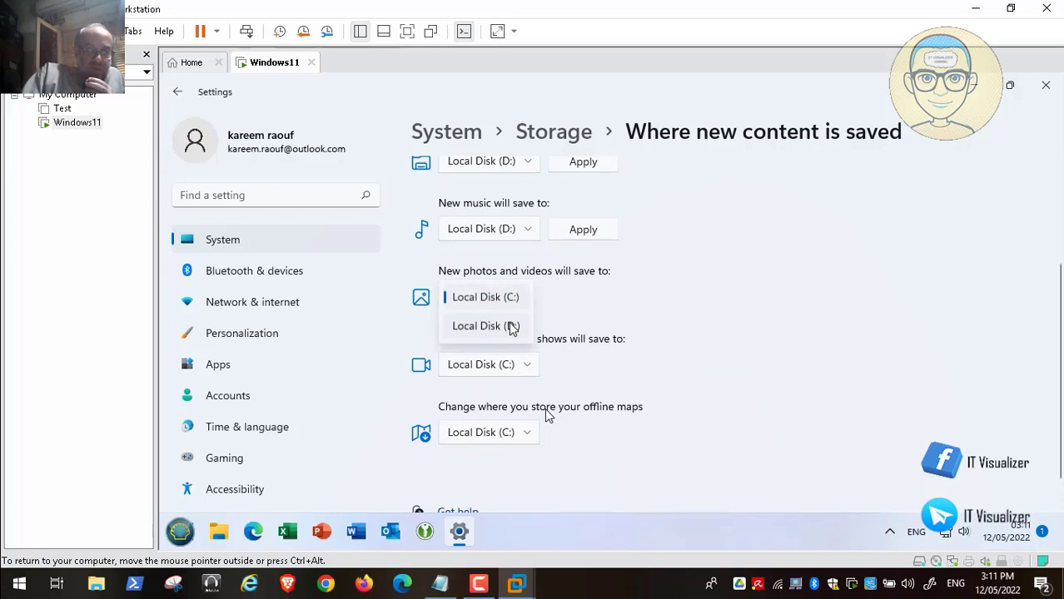
left_click(512, 326)
left_click(520, 367)
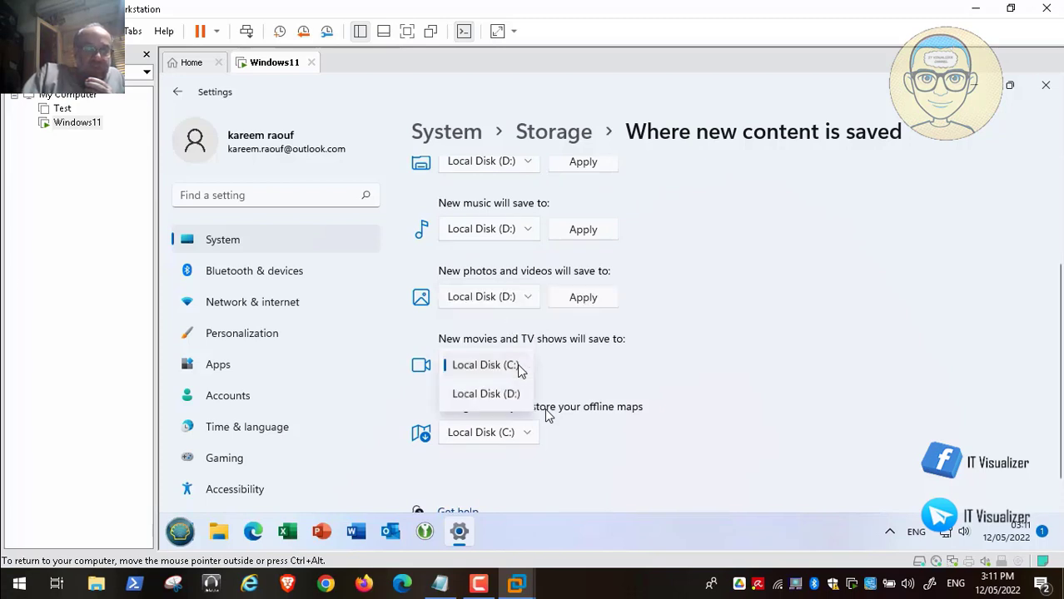
left_click(516, 395)
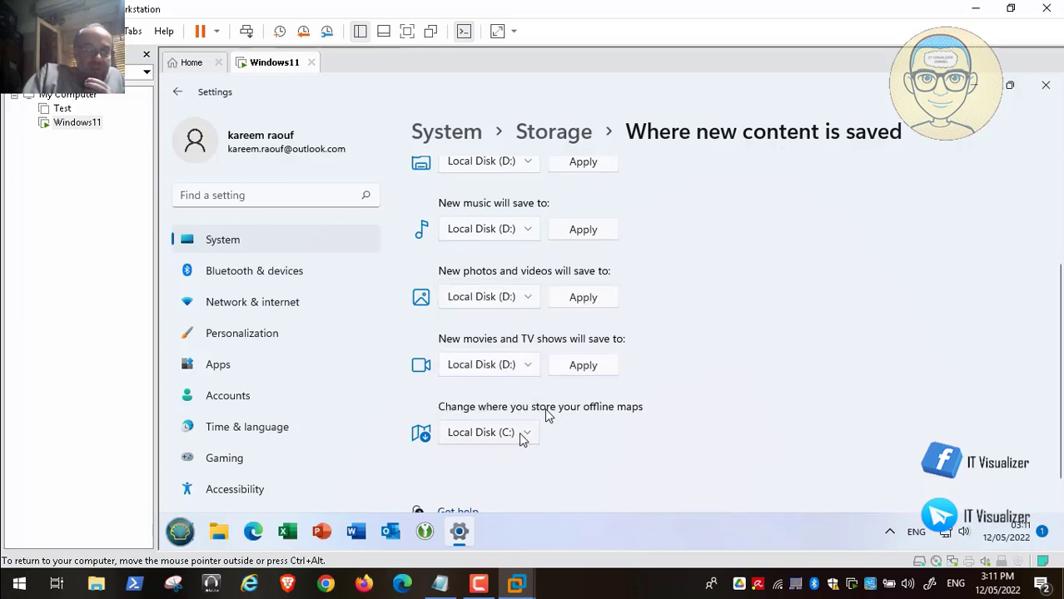
left_click(521, 435)
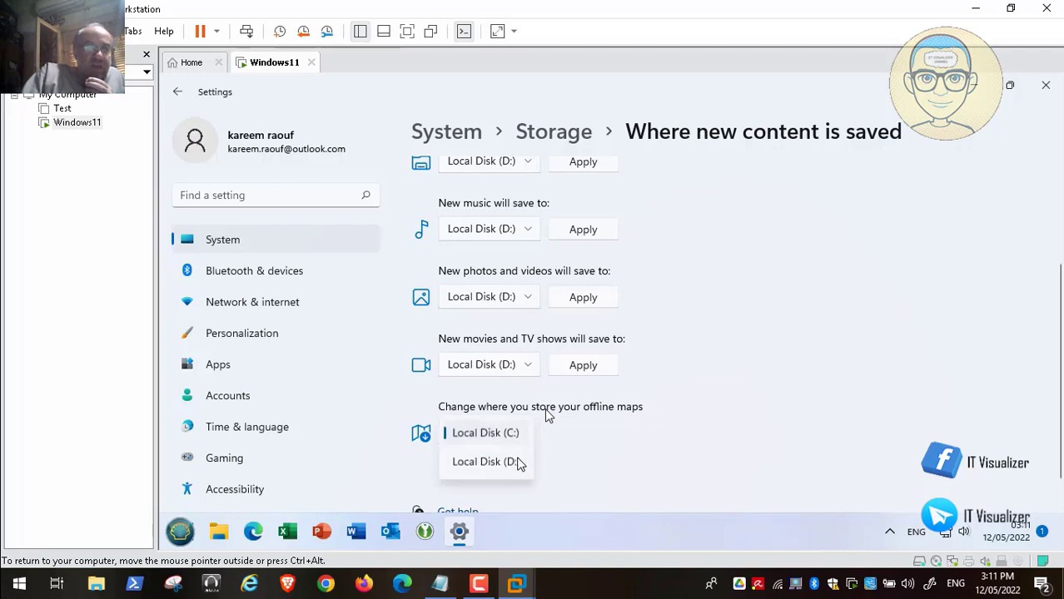
left_click(518, 462)
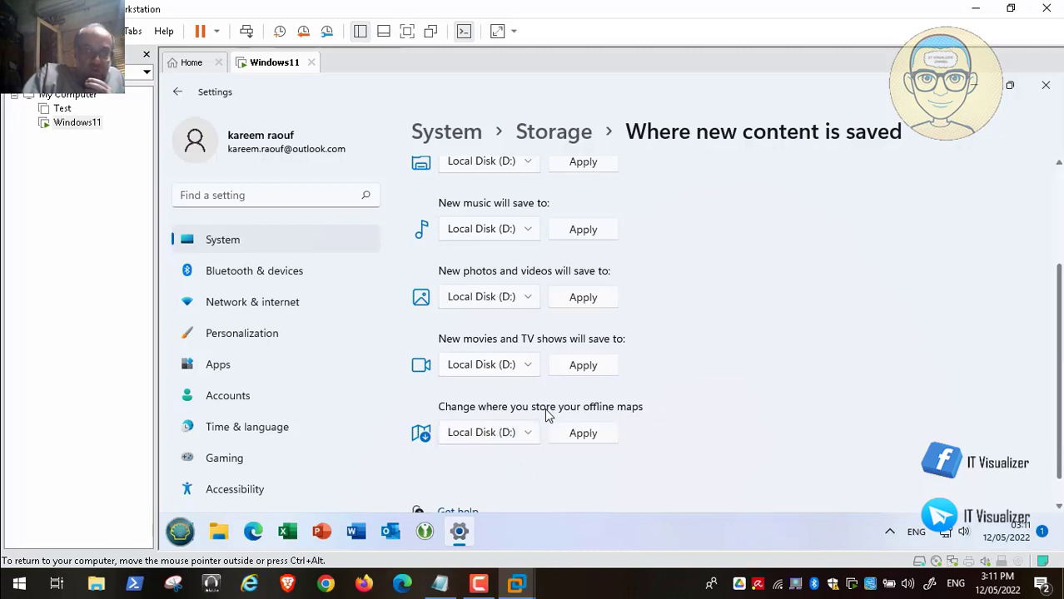
scroll(547, 415, "up", 3)
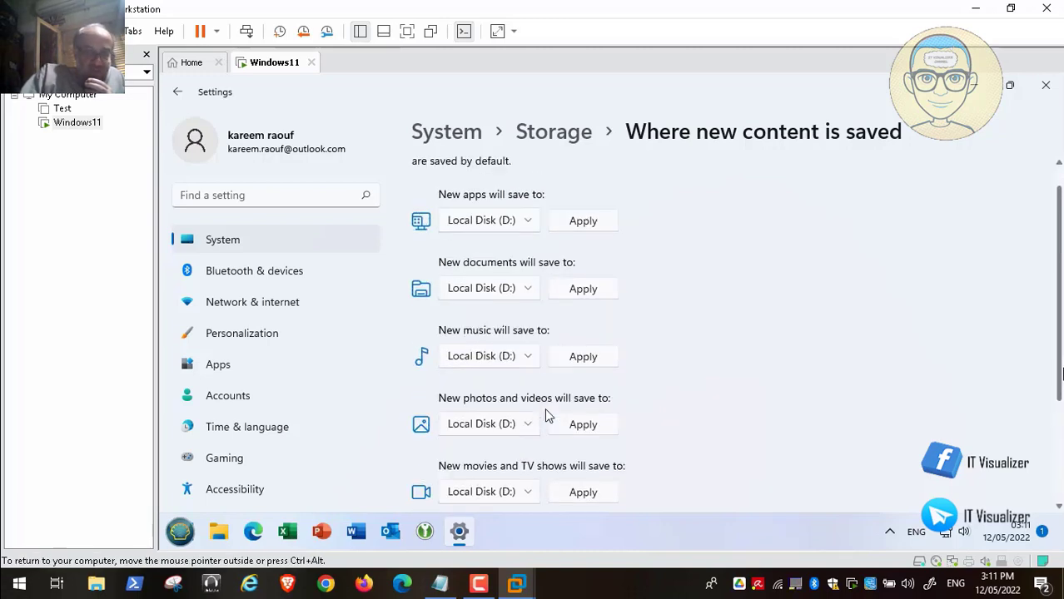
scroll(547, 415, "up", 1)
left_click(583, 258)
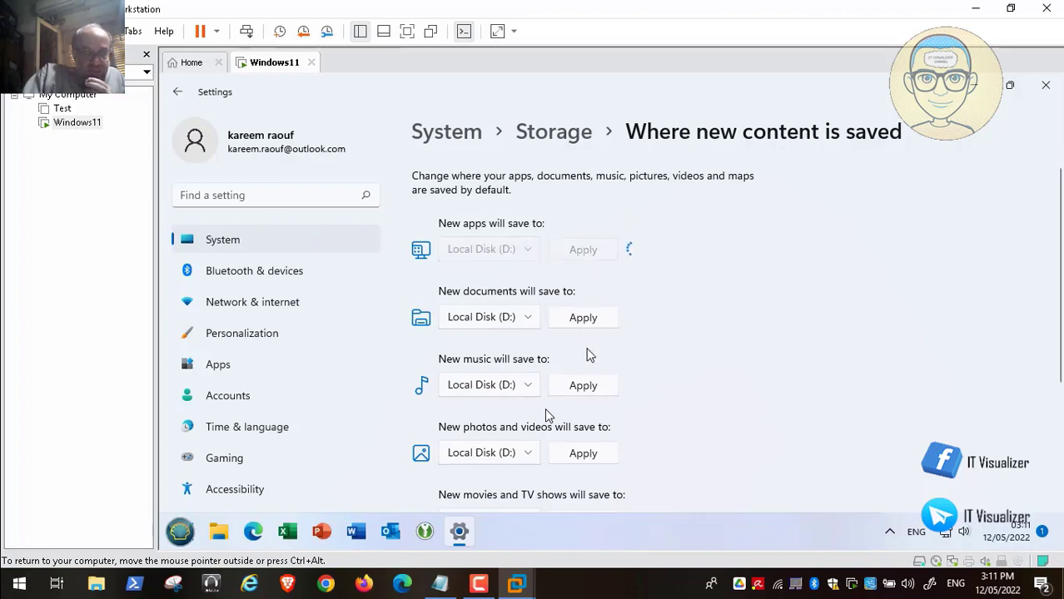
Apply the Local Disk (D:) location for new documents, music, photos and videos, and movies and TV.
left_click(584, 323)
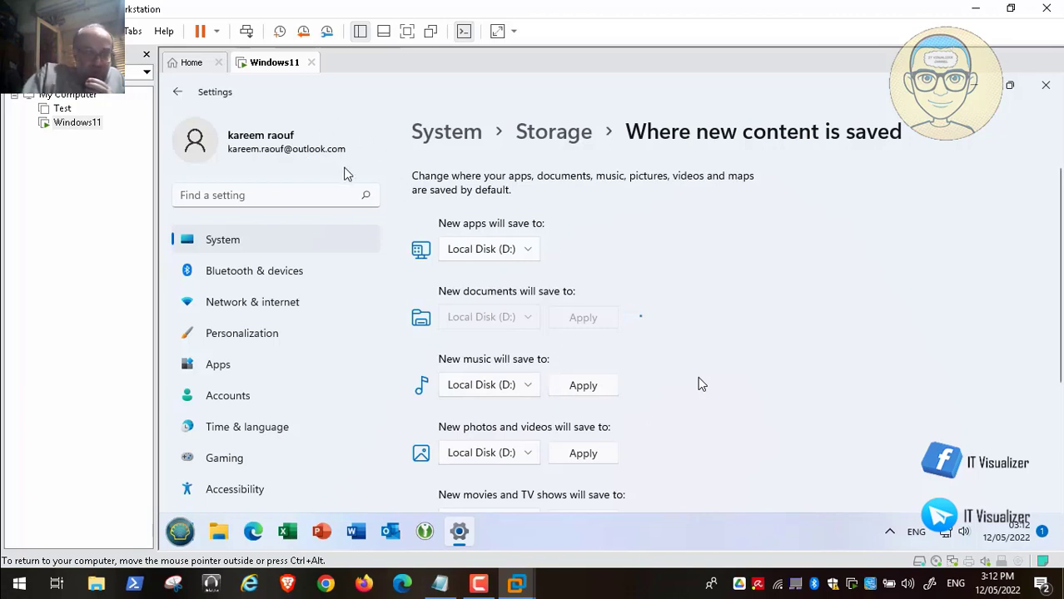
left_click(581, 386)
left_click(590, 456)
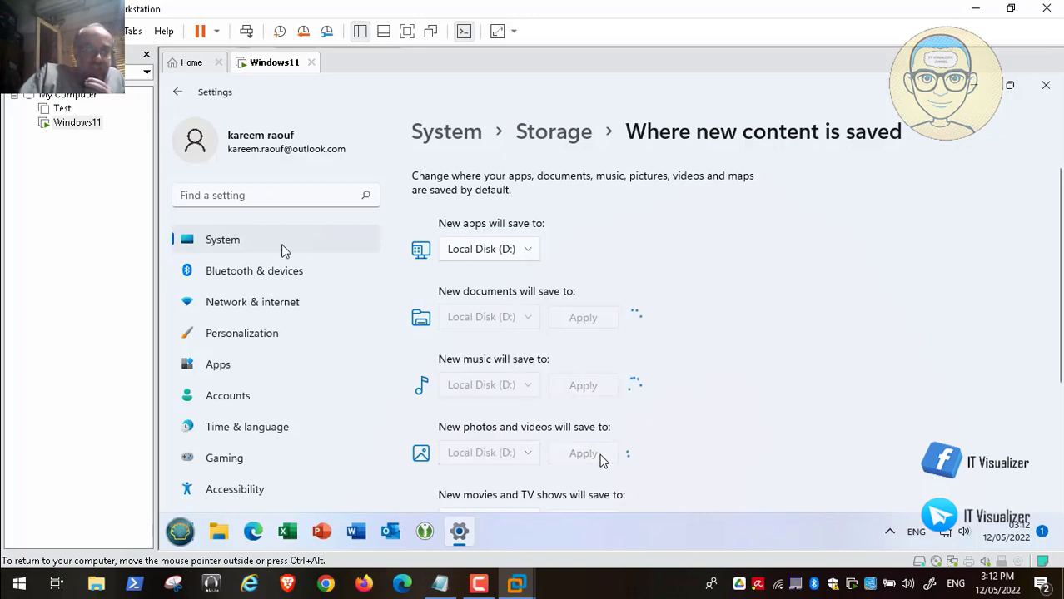
left_click_drag(1054, 385, 1058, 447)
left_click(582, 385)
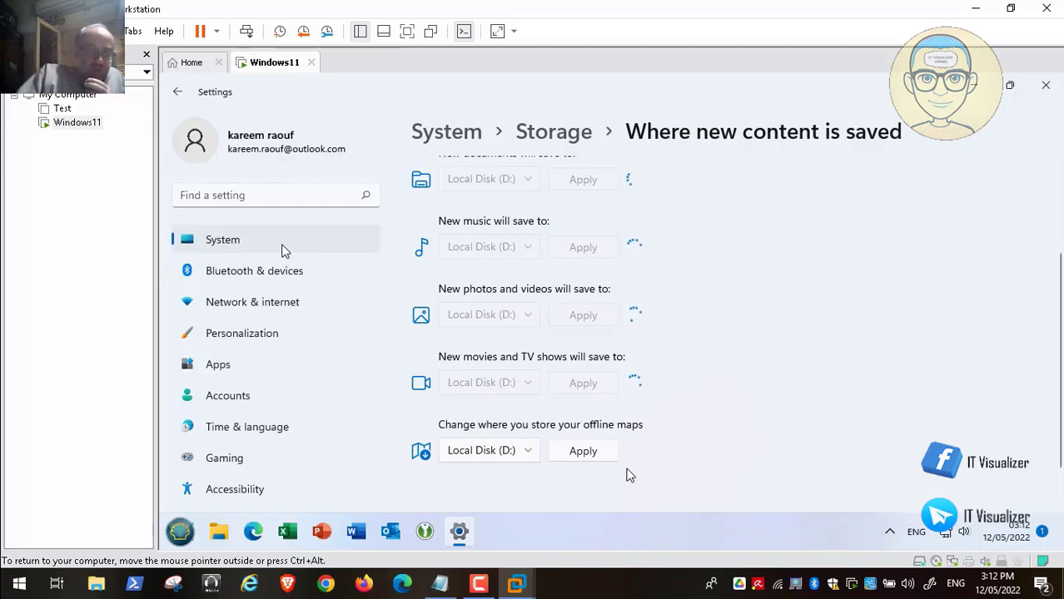
Once all changes have applied, return to the Storage overview for Local Disk (C:).
left_click(478, 584)
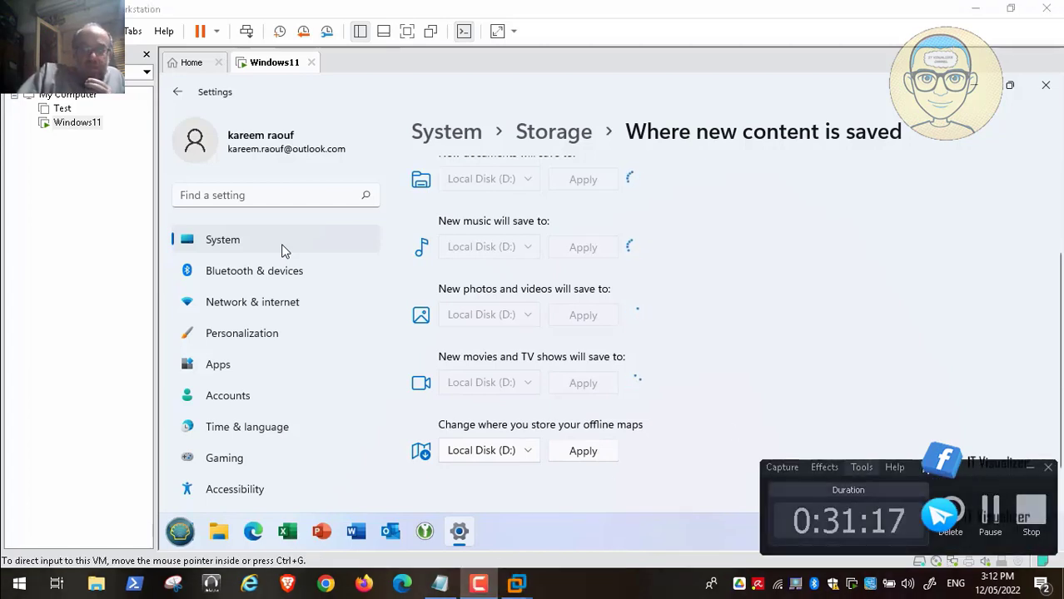
left_click(998, 505)
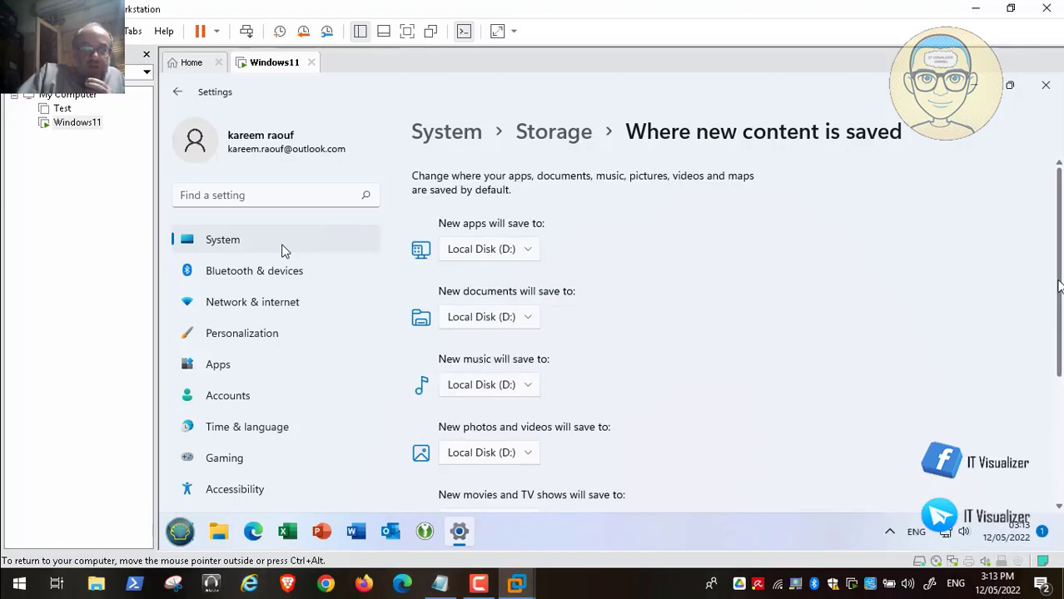
scroll(1058, 350, "down", 1)
left_click_drag(1059, 349, 1061, 194)
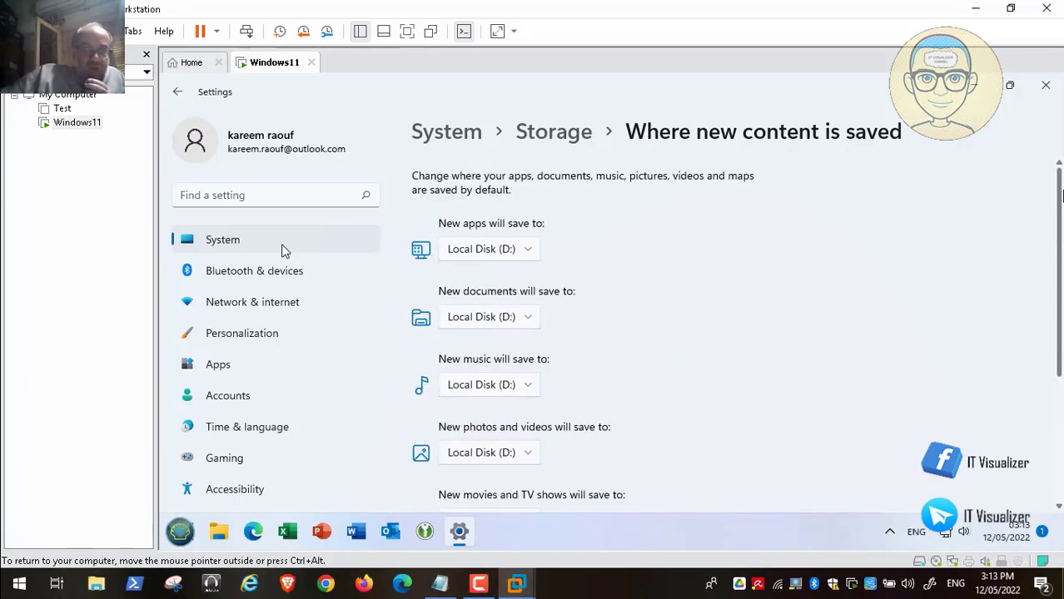
left_click(558, 134)
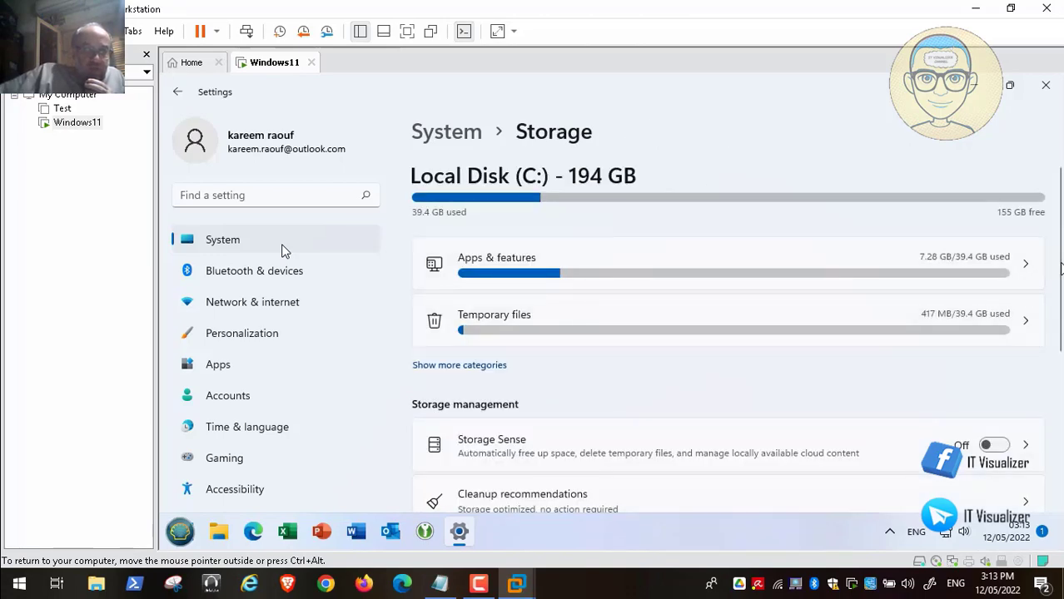
left_click_drag(1058, 268, 1060, 240)
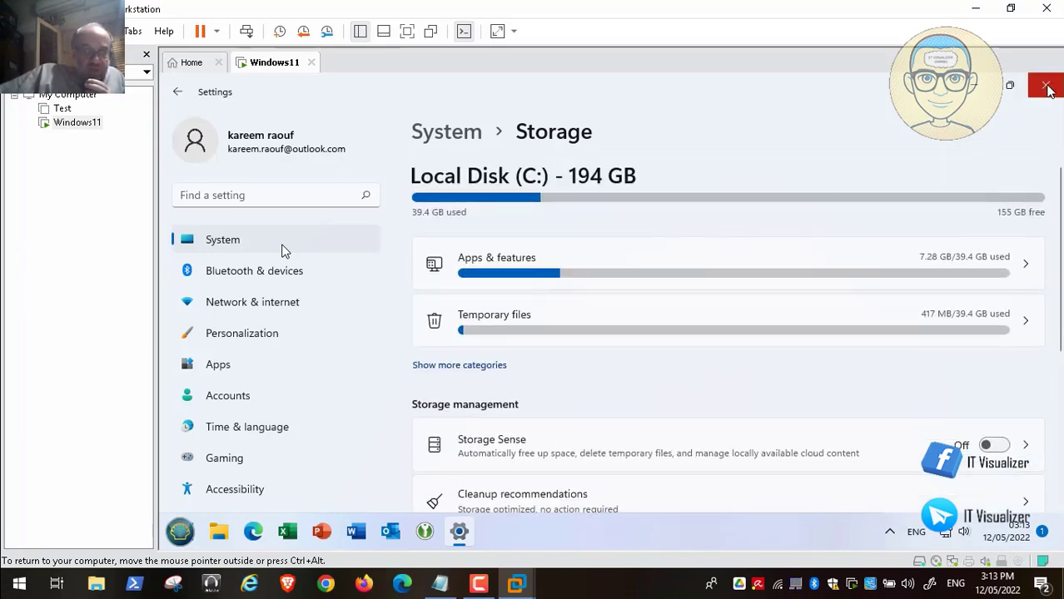
Close Settings and log off the current account from the Start menu's Shut Down options.
left_click(1048, 87)
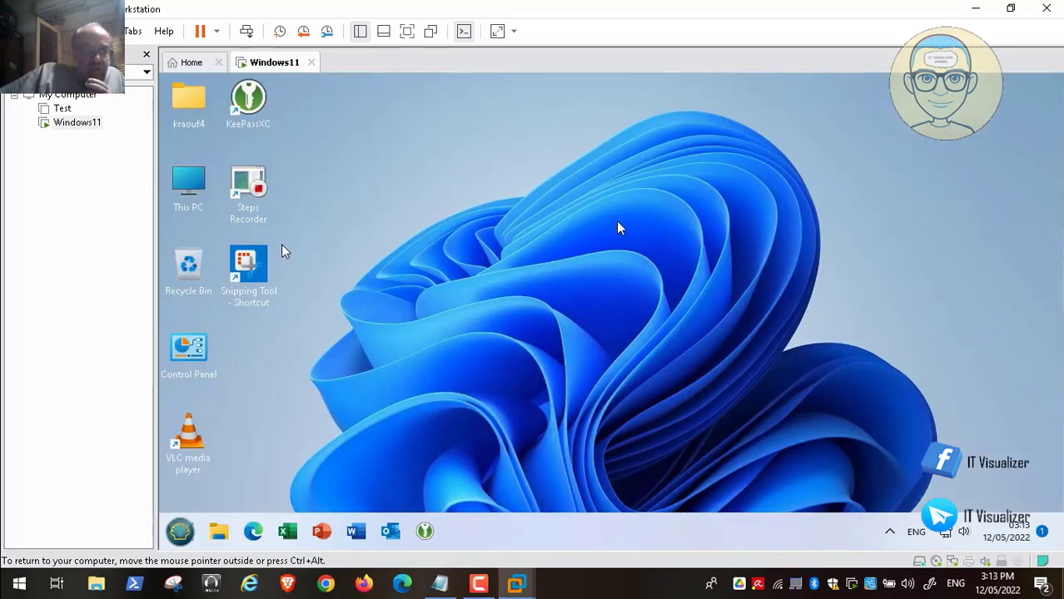
left_click(181, 531)
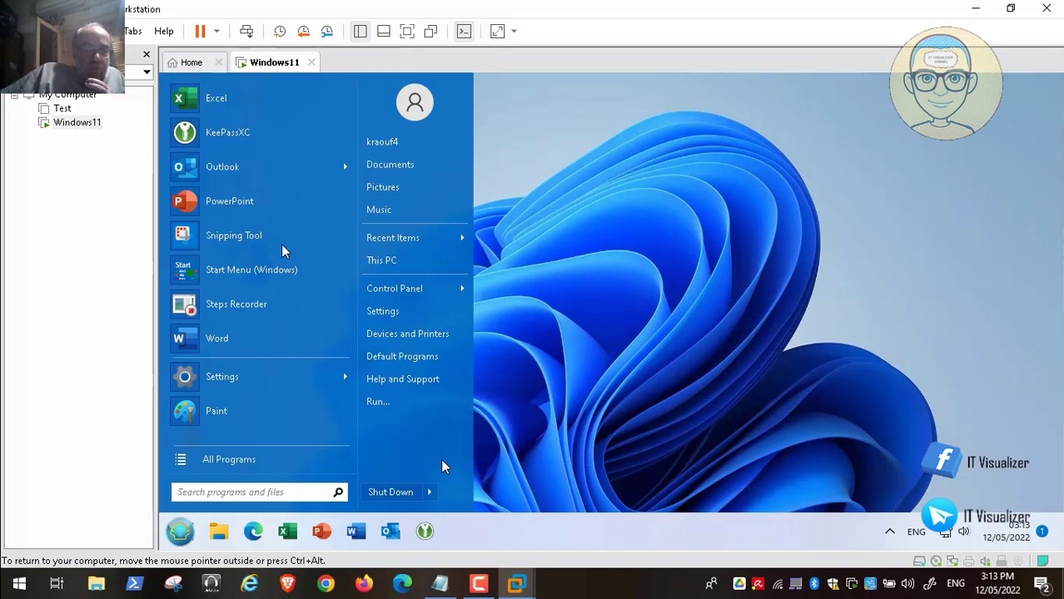
mouse_move(433, 492)
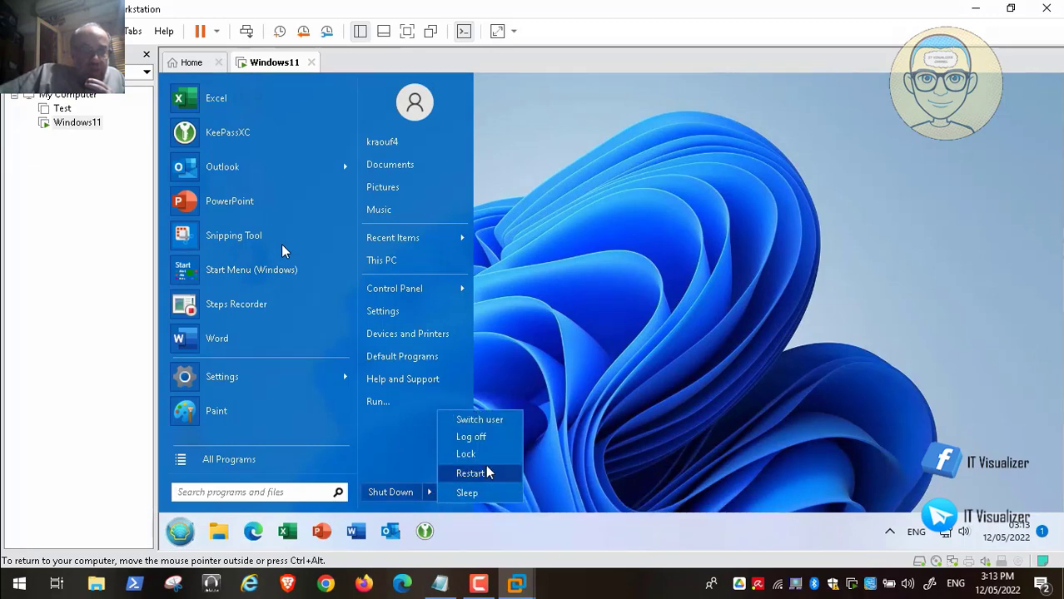
left_click(489, 440)
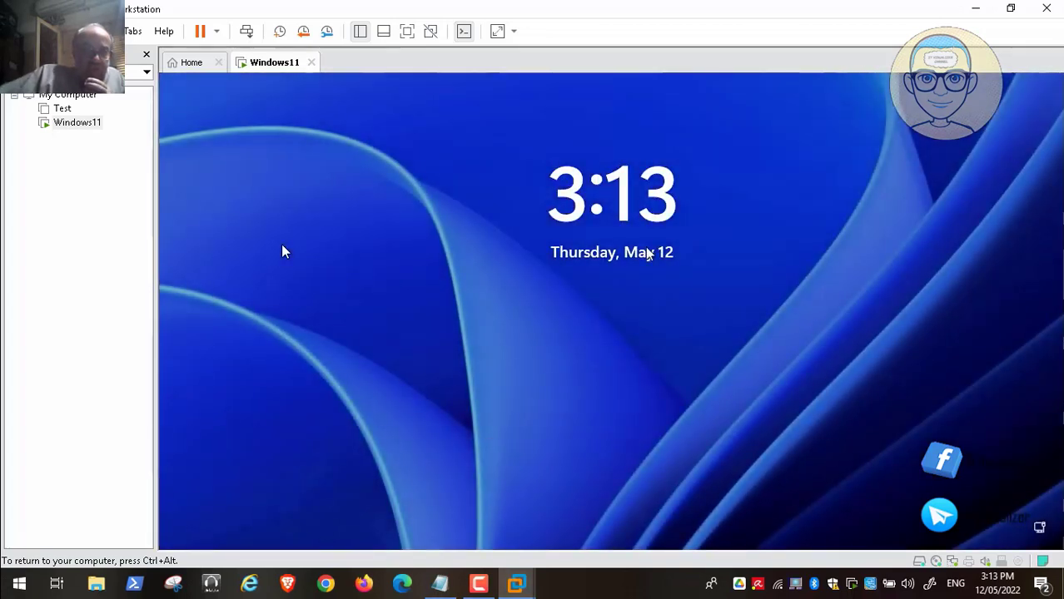
Send Ctrl+Alt+Del, sign in to the second user account with its password, and dismiss chat notifications.
left_click(247, 31)
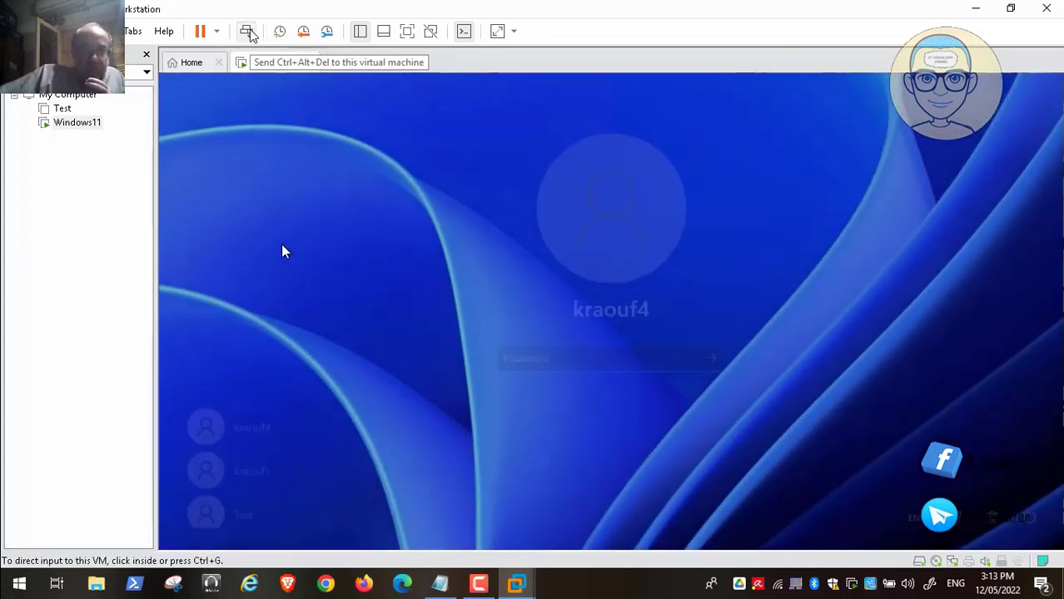
left_click(252, 468)
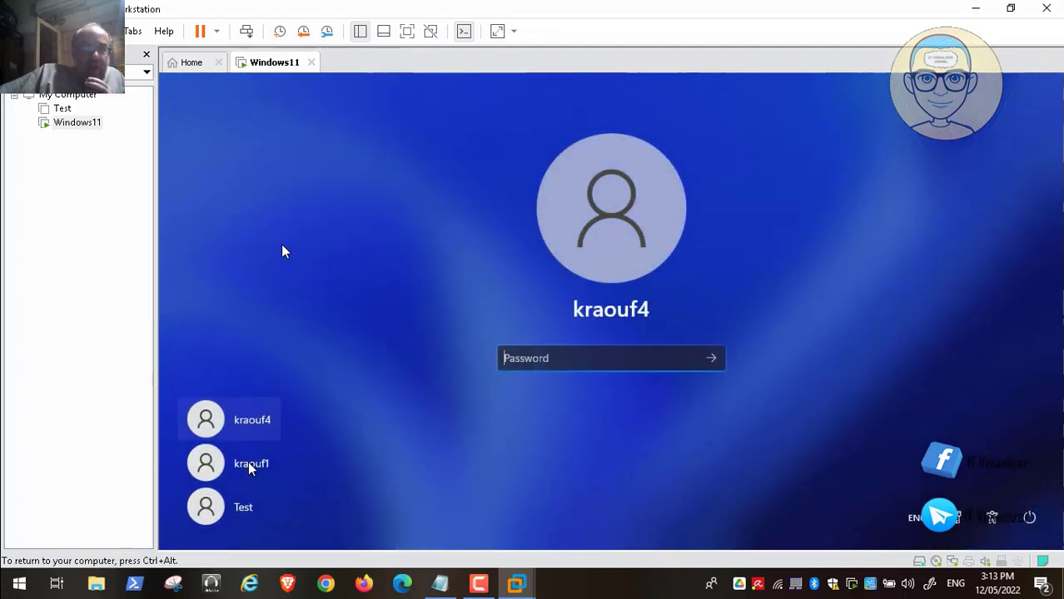
left_click(250, 469)
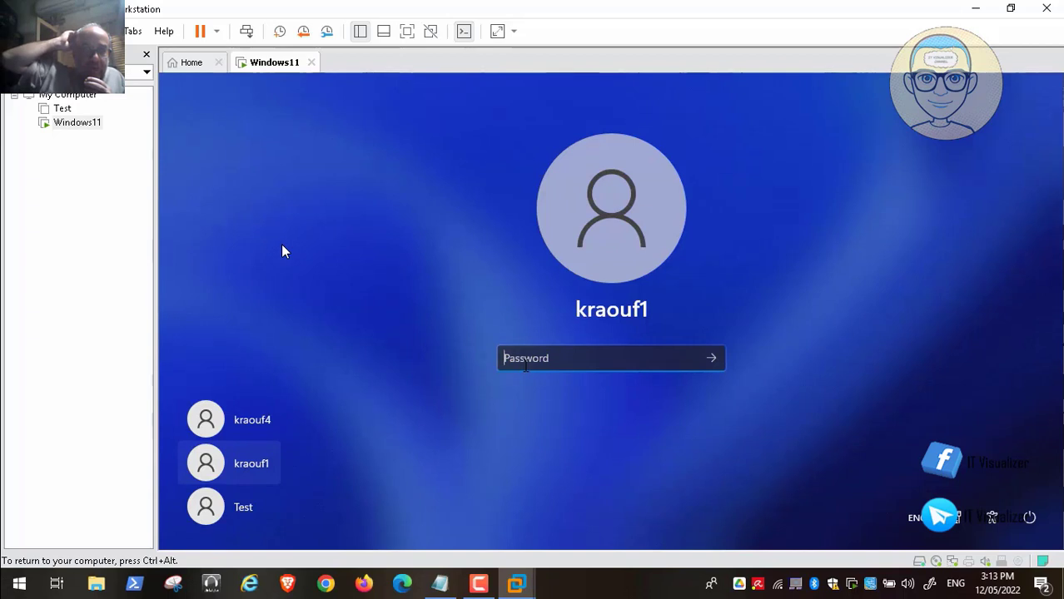
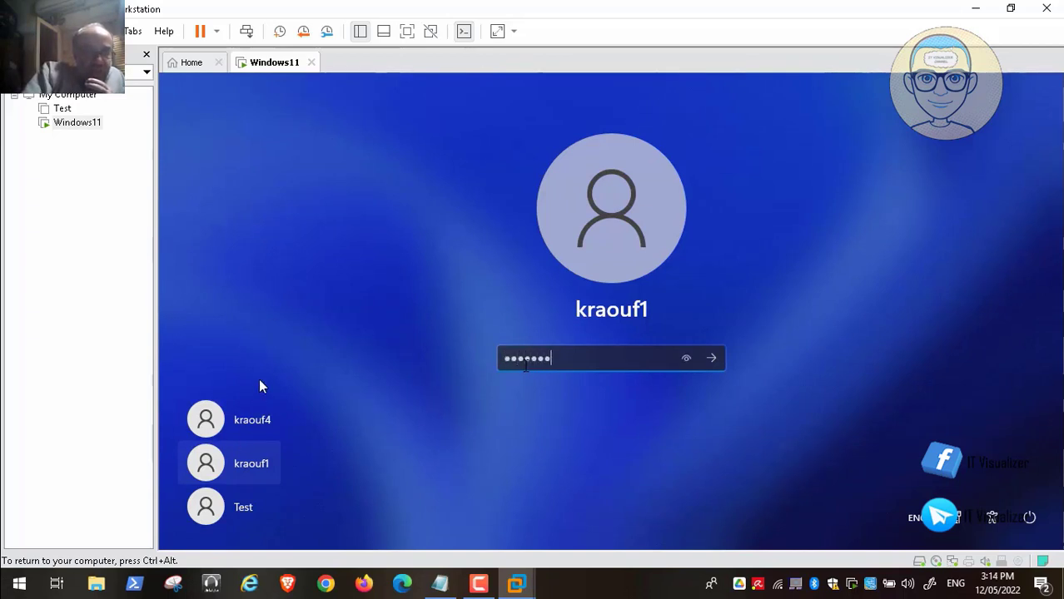
key("Return")
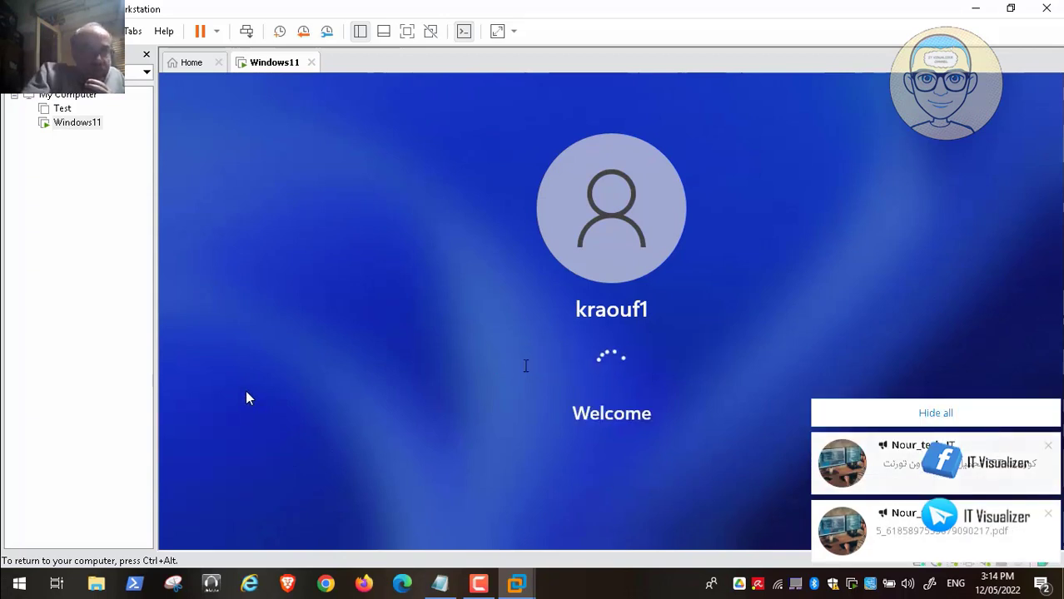
left_click(912, 414)
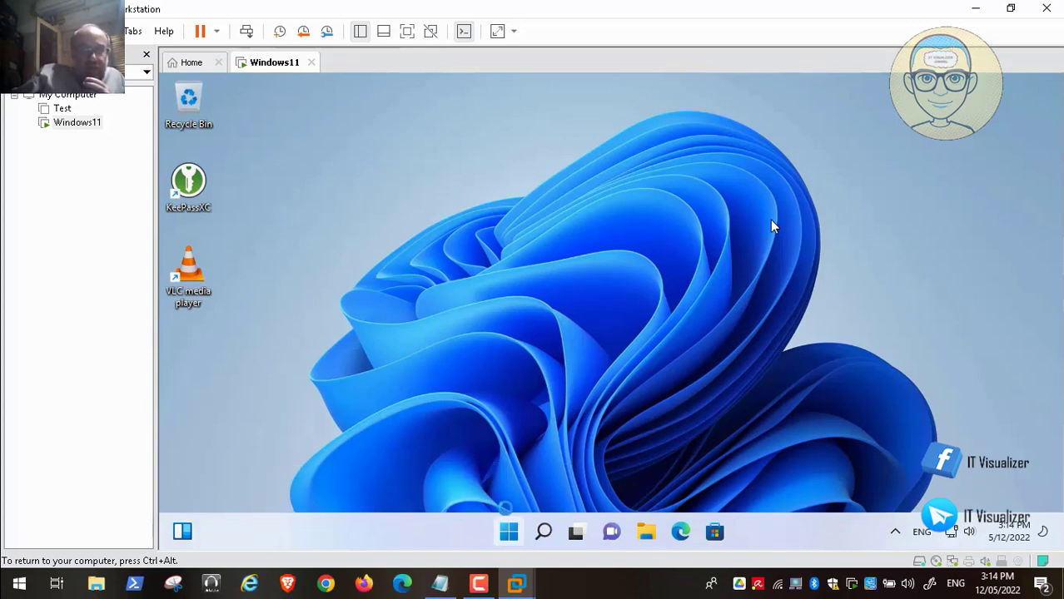
After sign-in completes, open and close the Start button's quick-link menu.
right_click(508, 533)
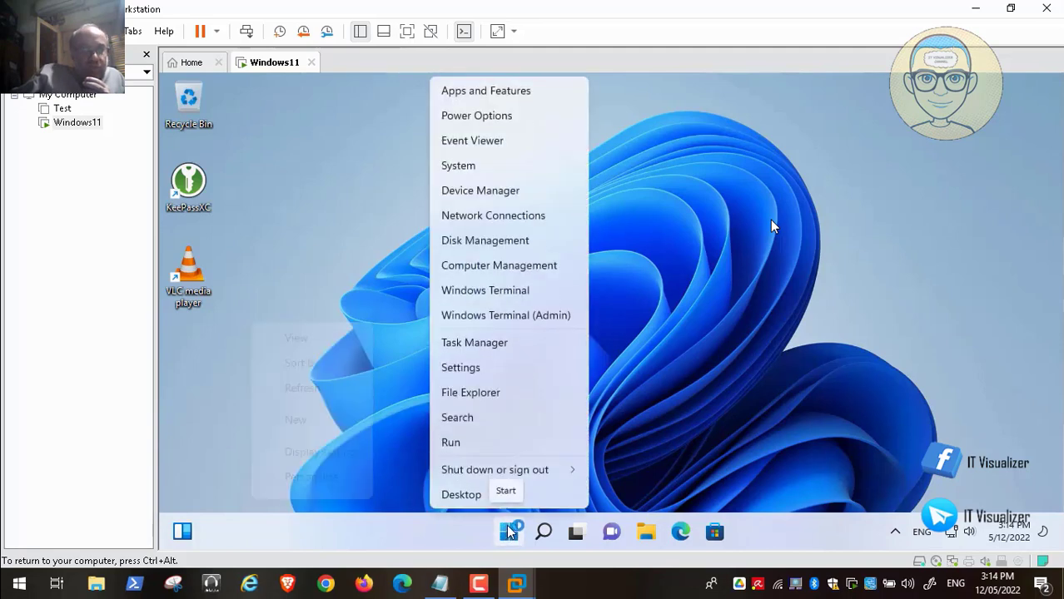
left_click(483, 443)
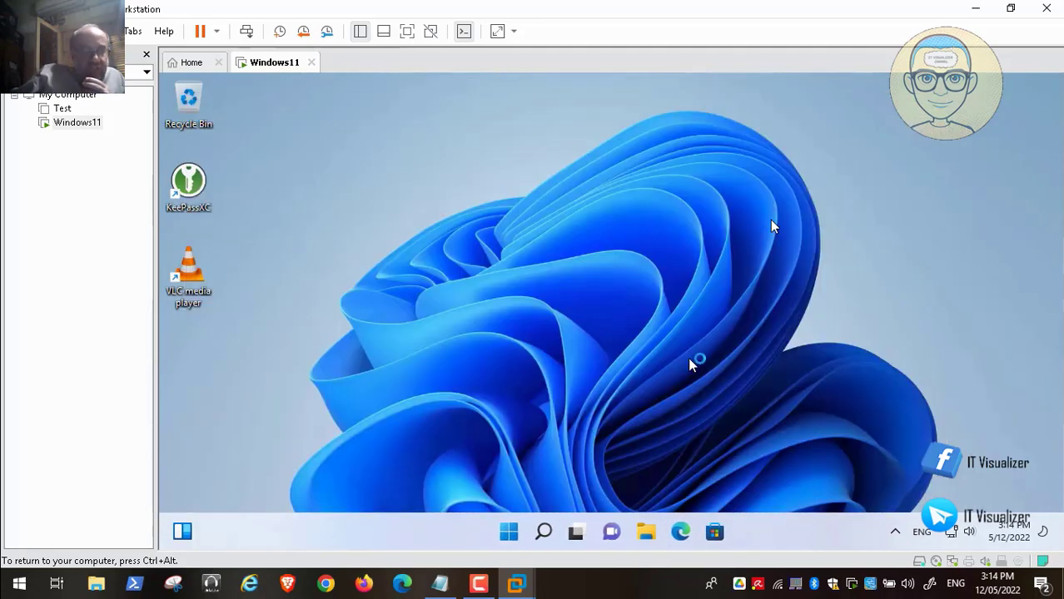
Launch an administrator command prompt by running cmd from the Win+X Run dialog.
right_click(509, 533)
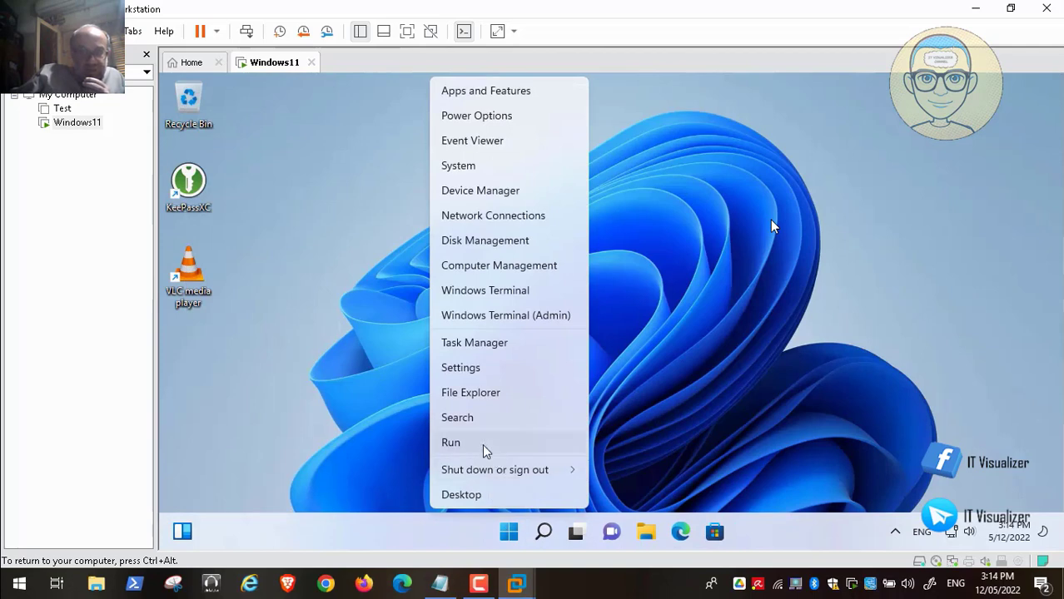
left_click(484, 448)
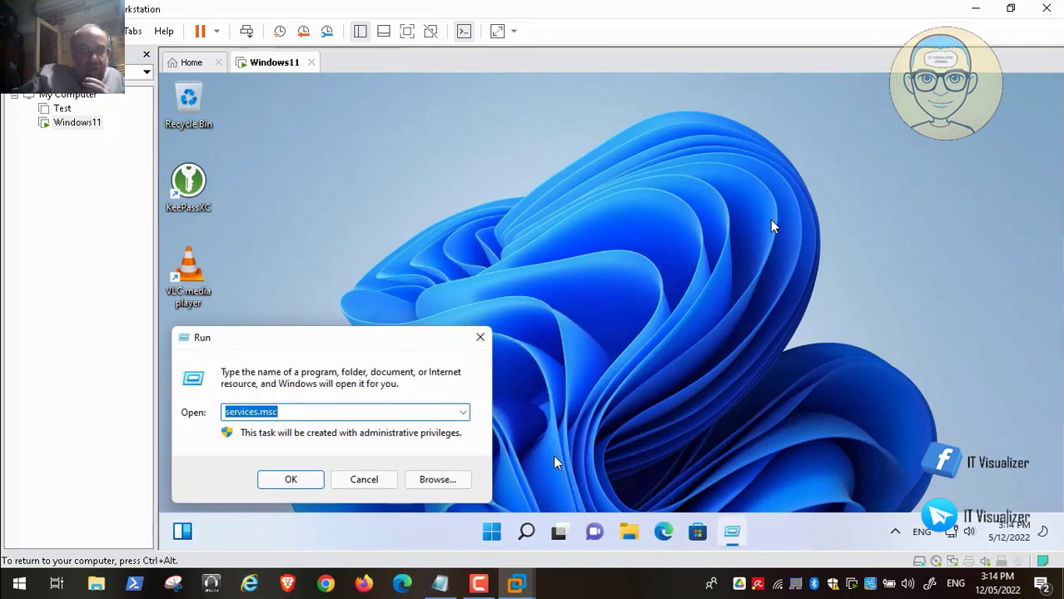
key("BackSpace")
type("cmd")
key("Return")
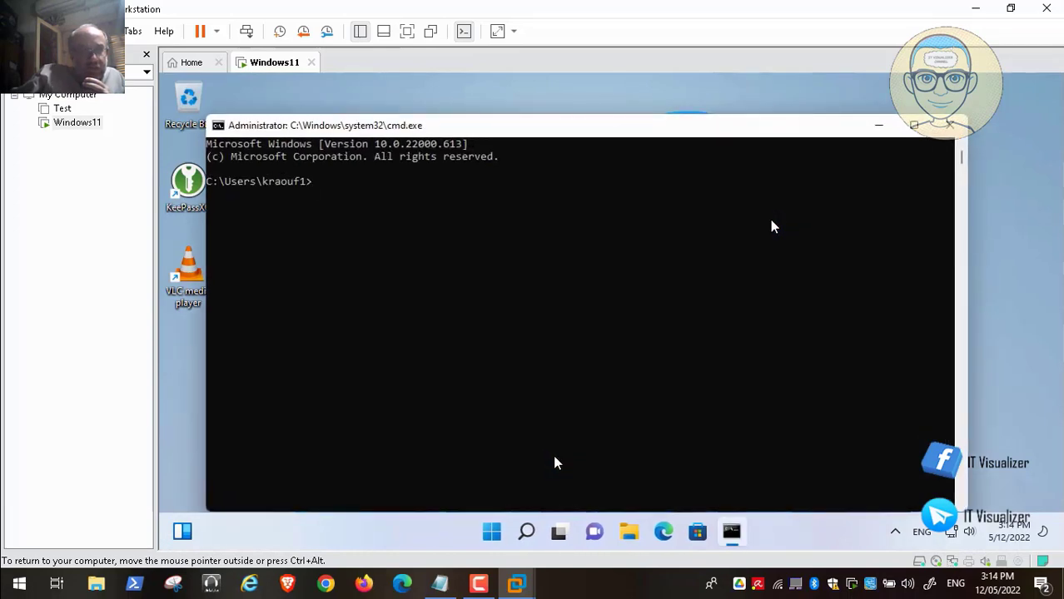
Run defprof from D:\DefProf_2 to update the default profile, then exit the prompt.
type("d:")
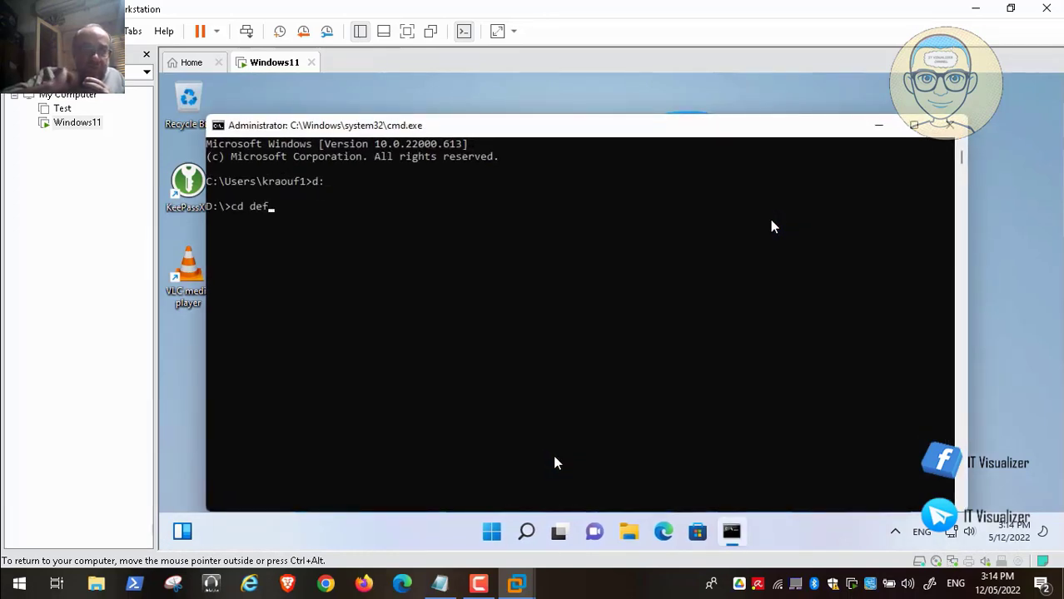
key("Tab")
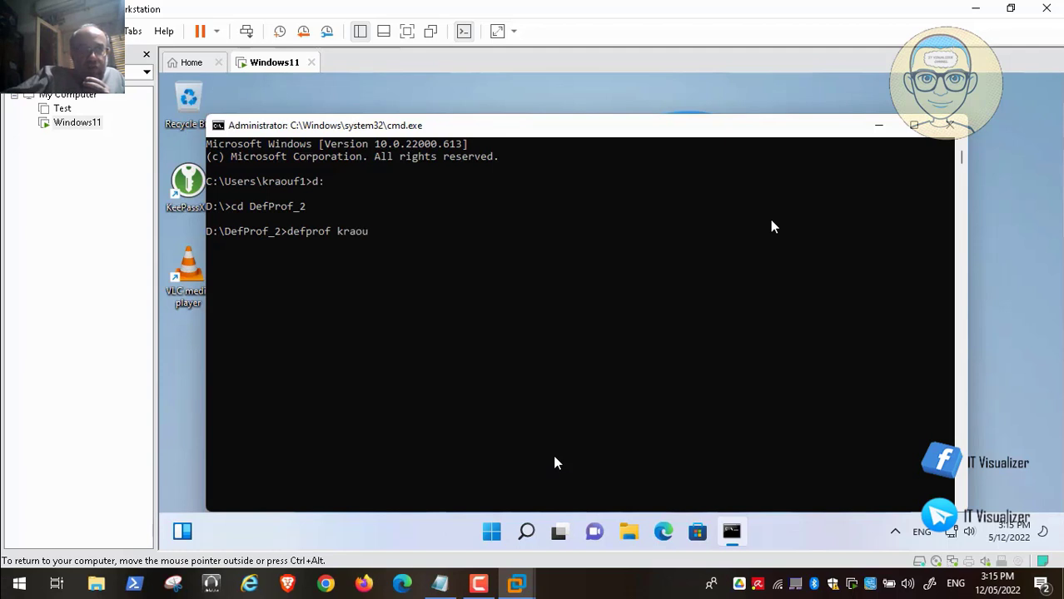
key("Return")
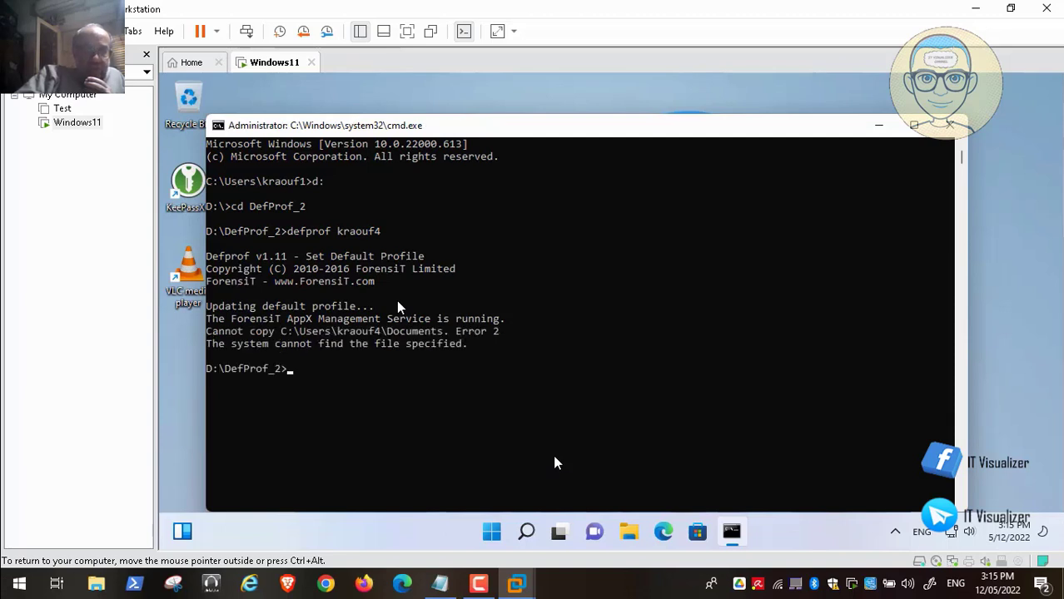
type("exit")
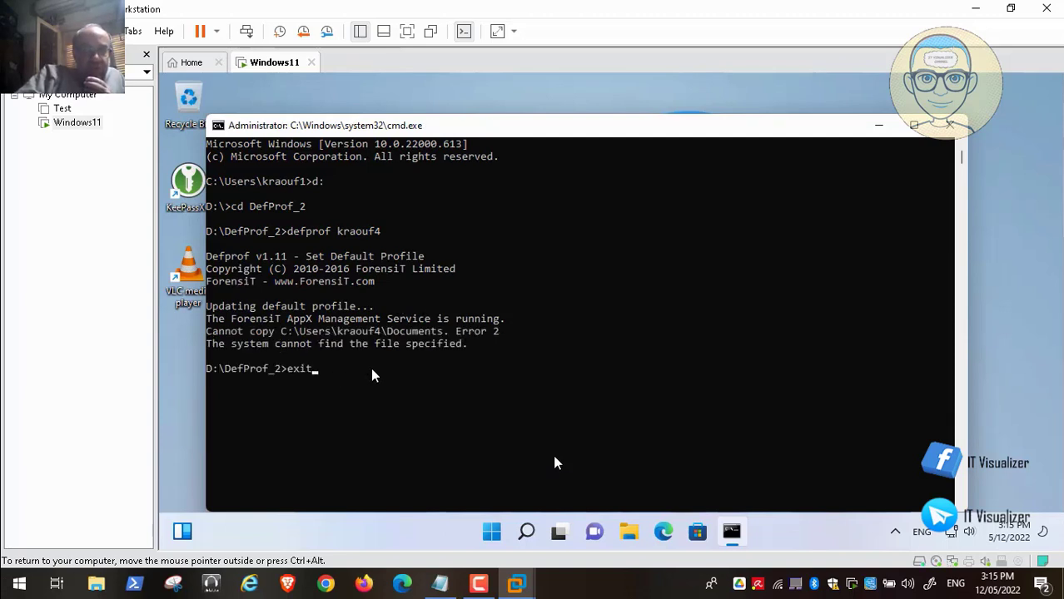
key("Return")
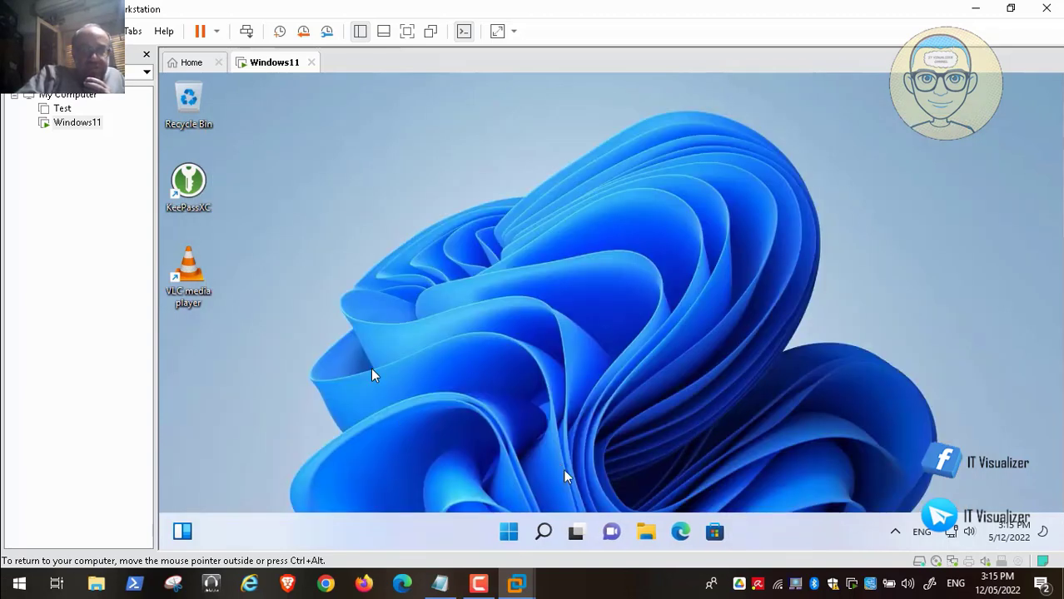
right_click(646, 533)
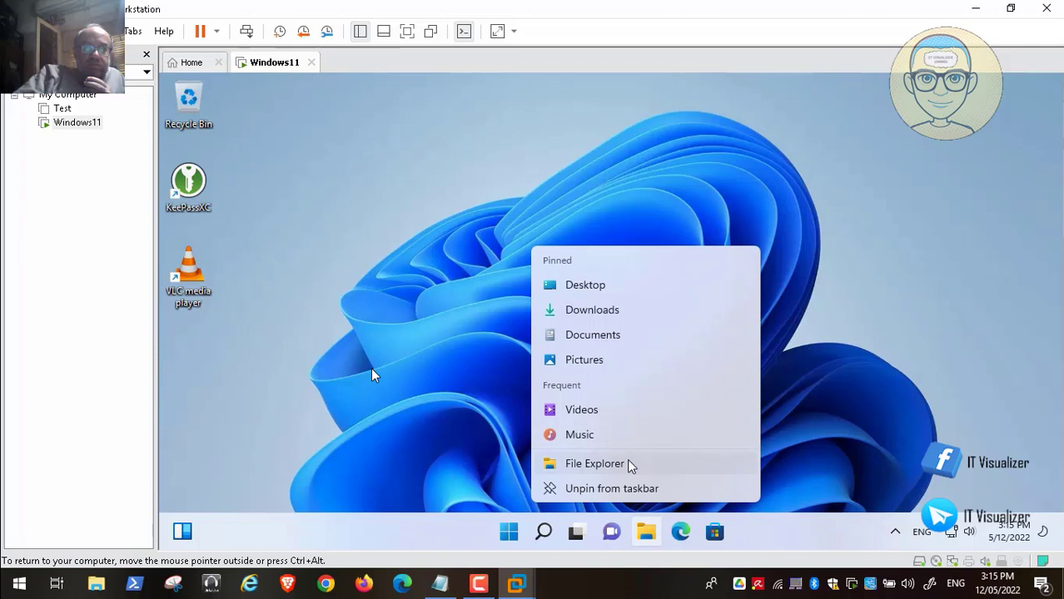
right_click(629, 467)
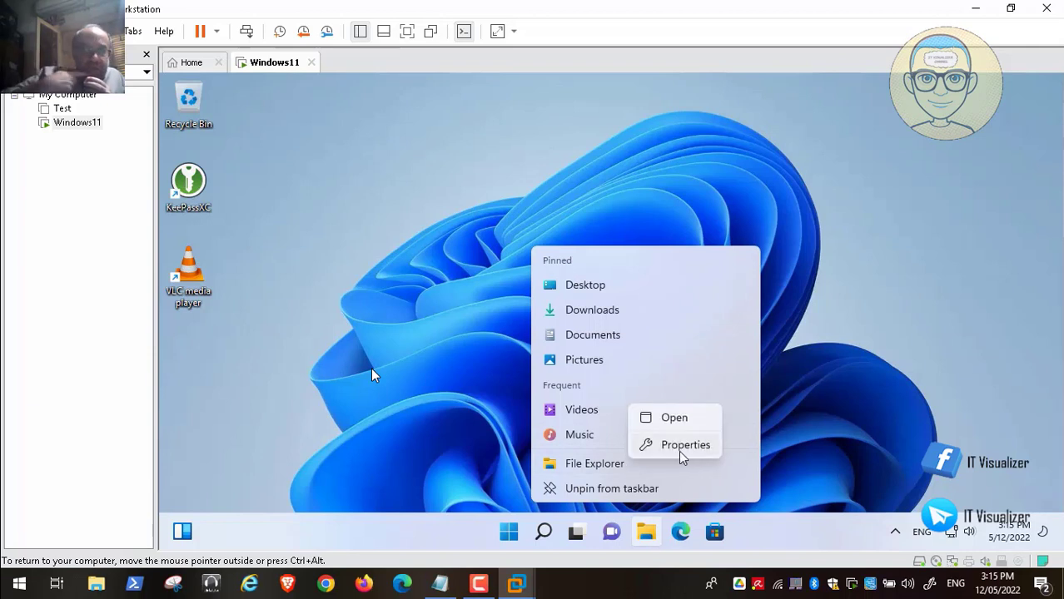
left_click(873, 405)
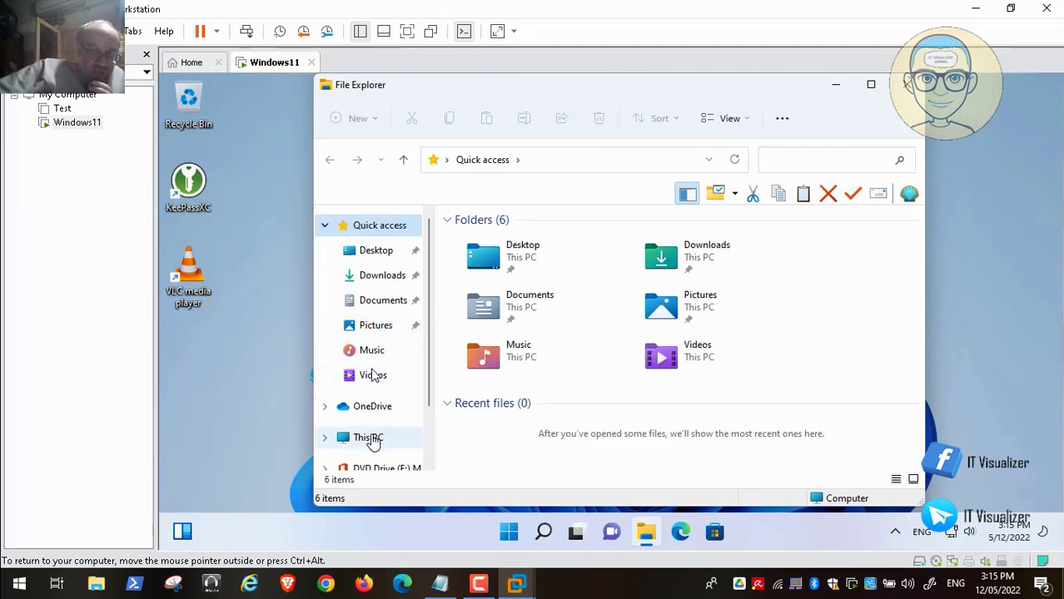
right_click(373, 441)
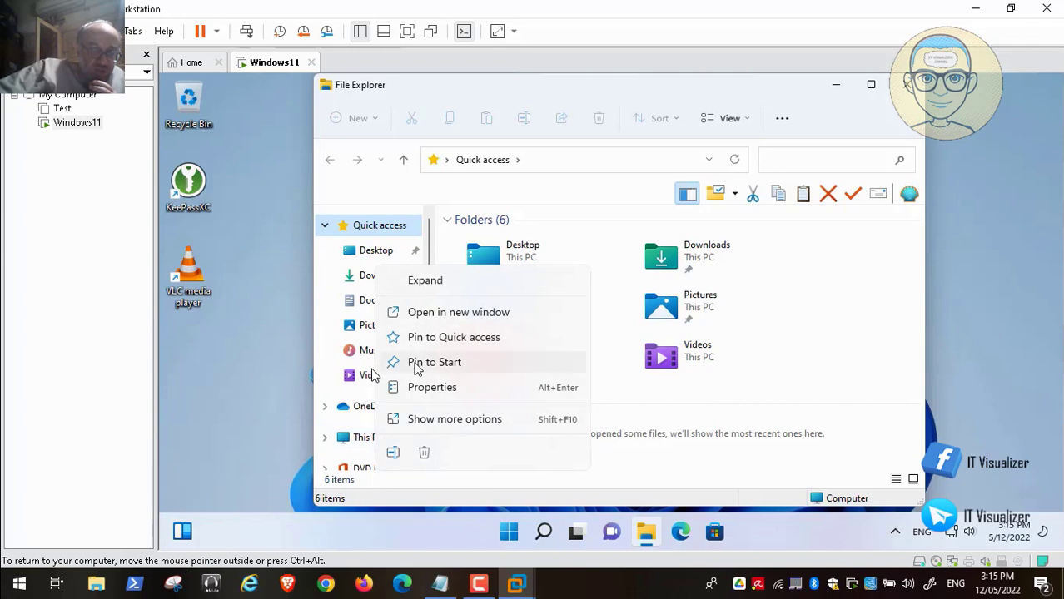
left_click(452, 427)
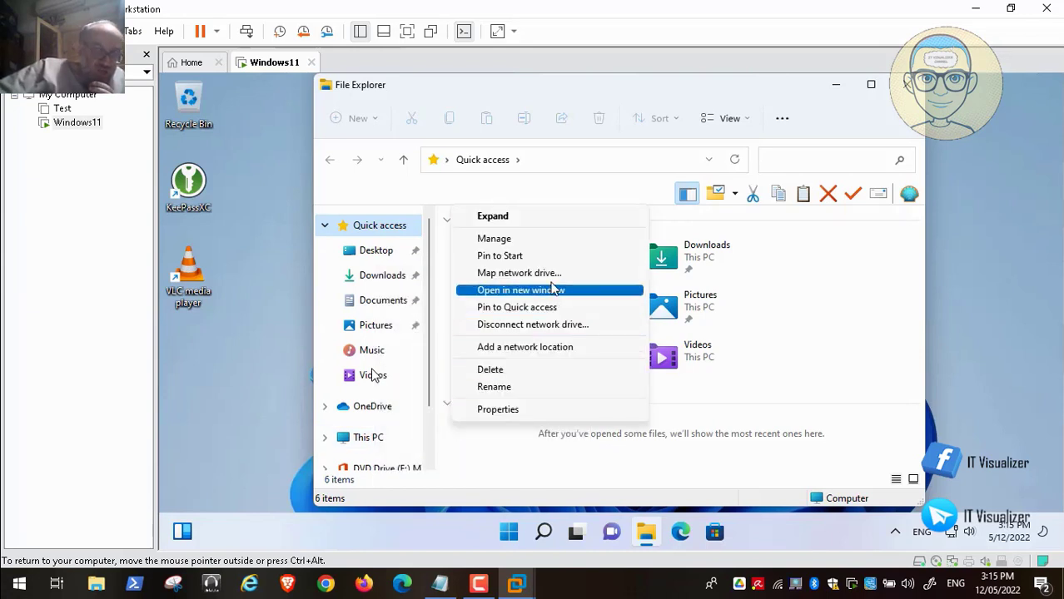
left_click(559, 242)
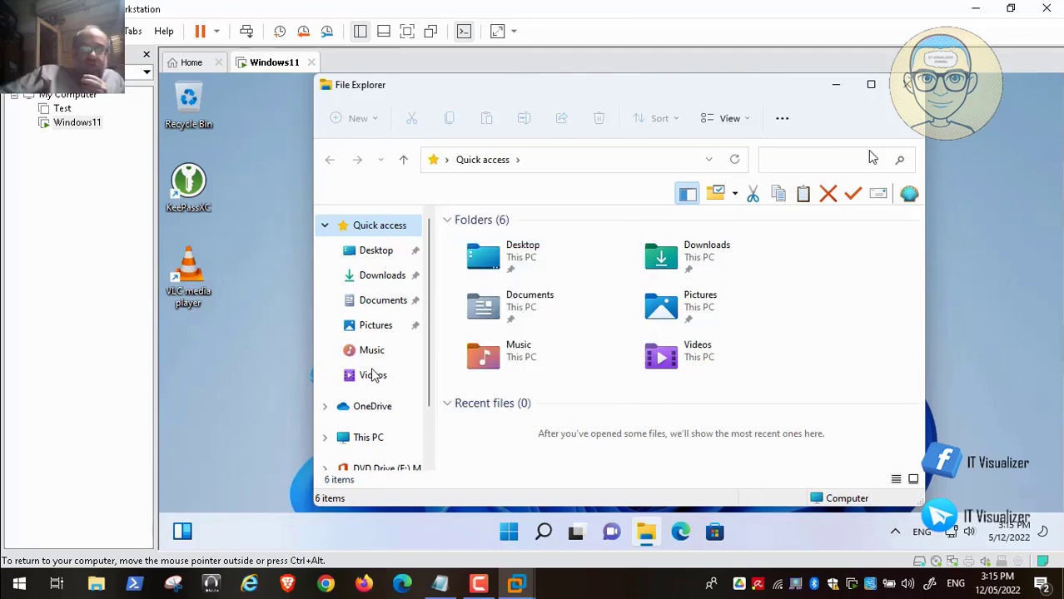
left_click(908, 85)
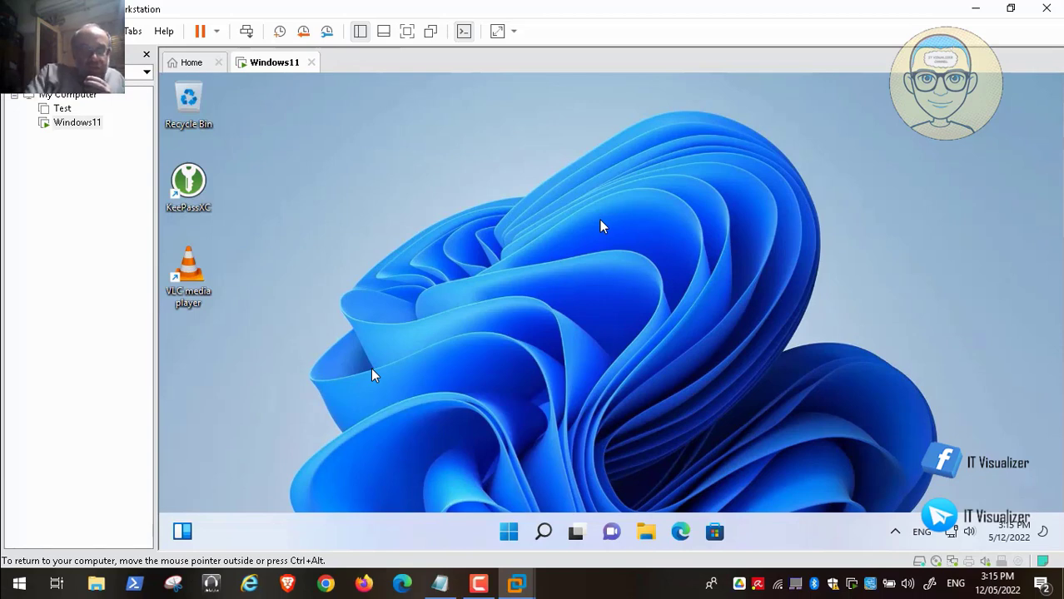
Create local user test2 with a password, not requiring a password change at next logon.
mouse_move(375, 405)
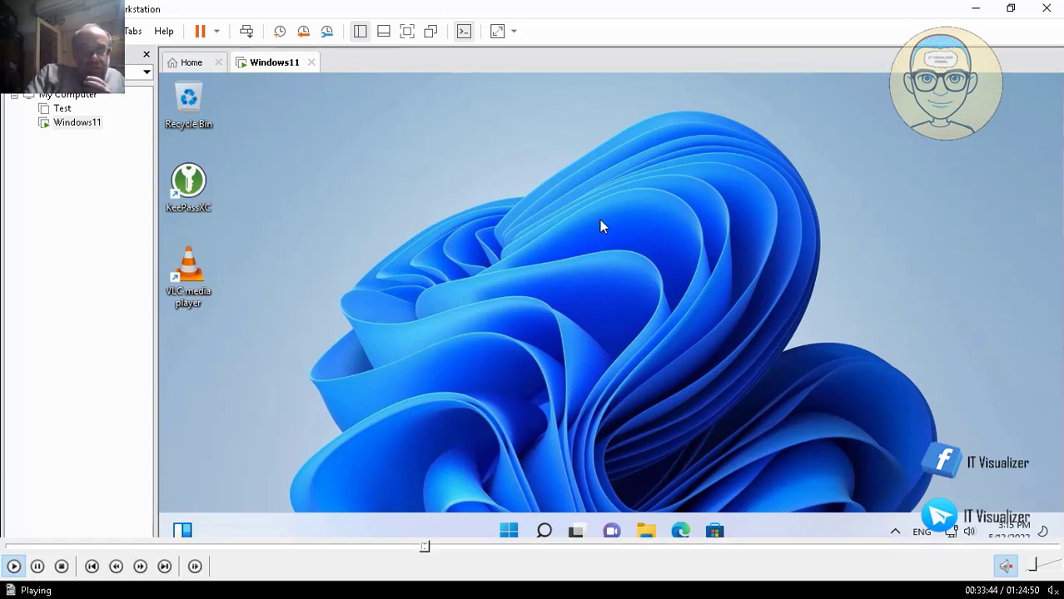
left_click(428, 547)
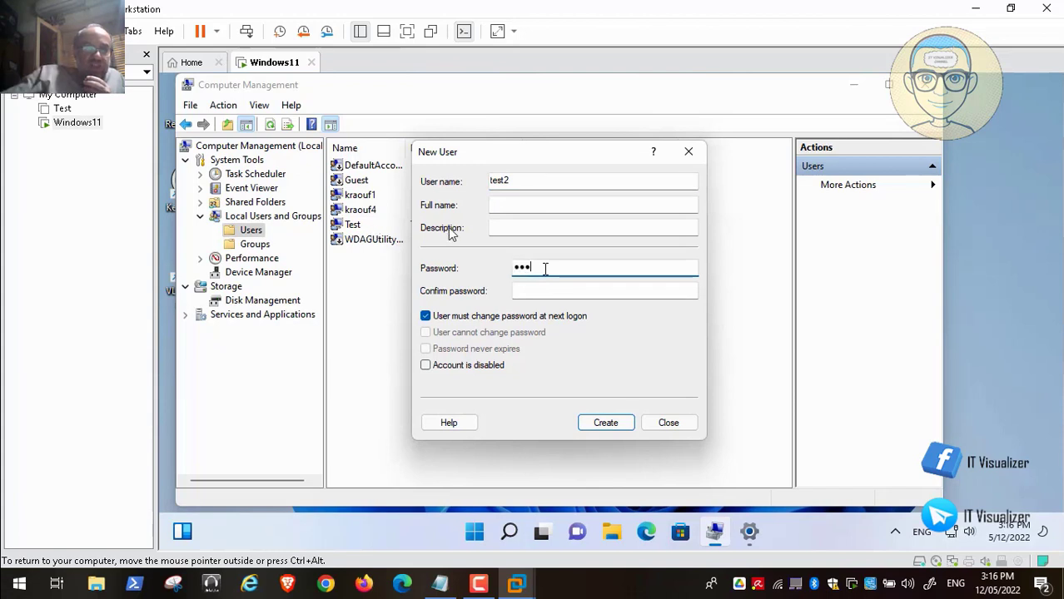
left_click(546, 294)
type("1")
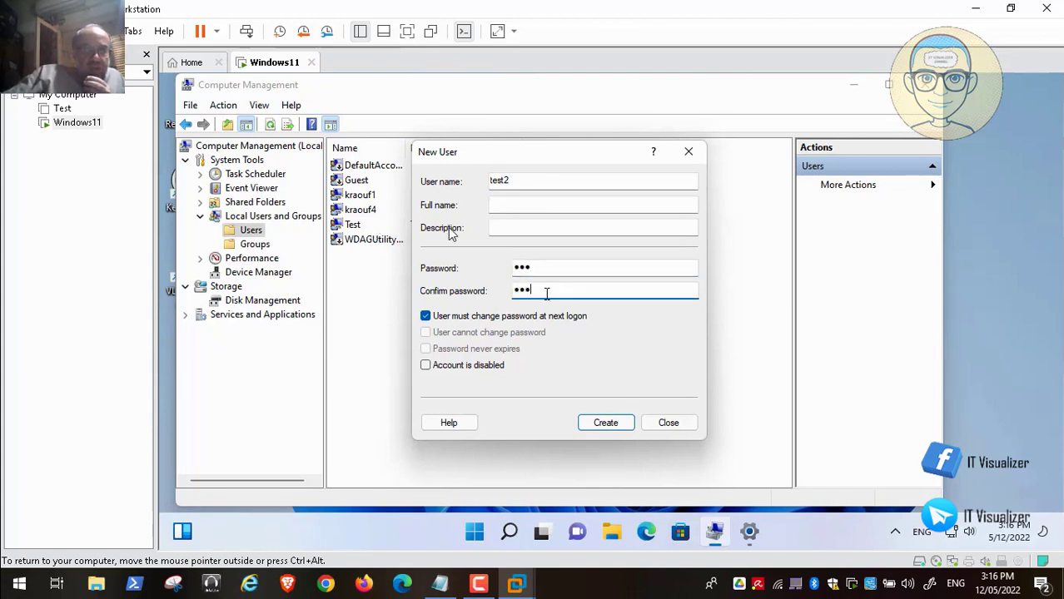
left_click(427, 317)
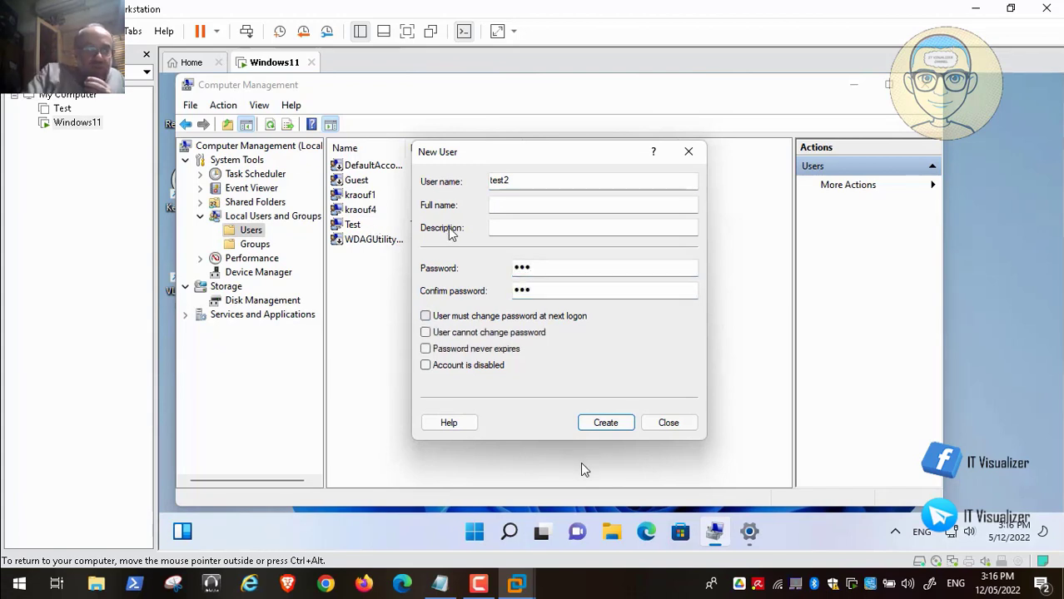
left_click(606, 423)
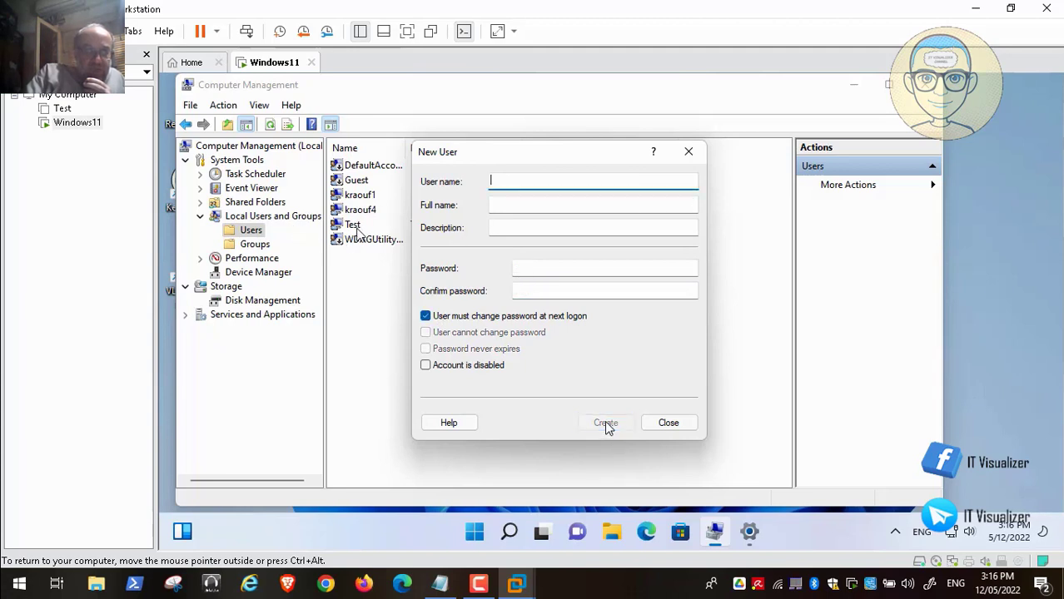
left_click(669, 423)
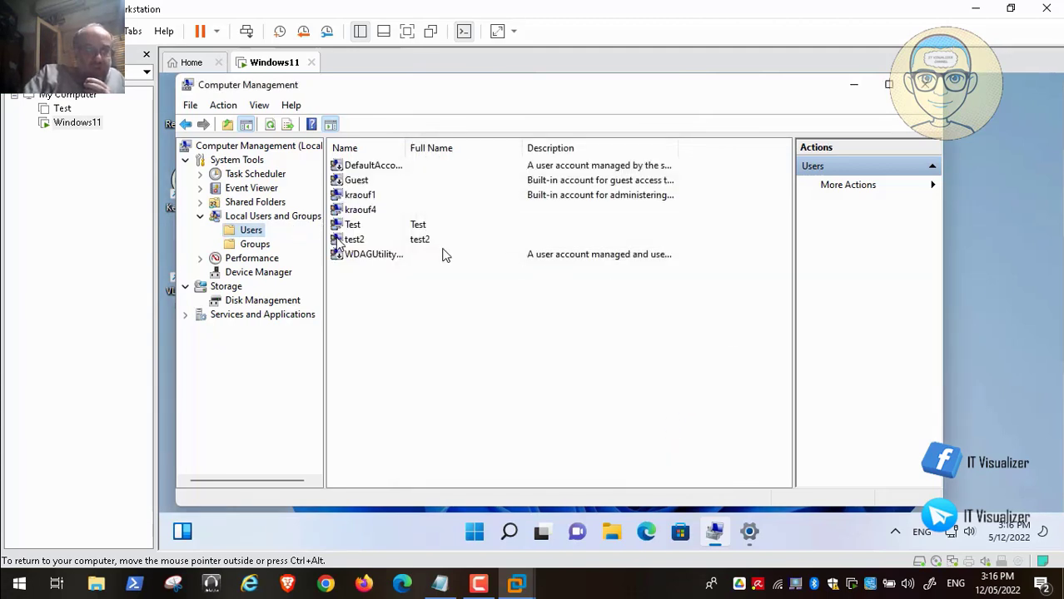
Select the Test account and close Computer Management.
left_click(357, 226)
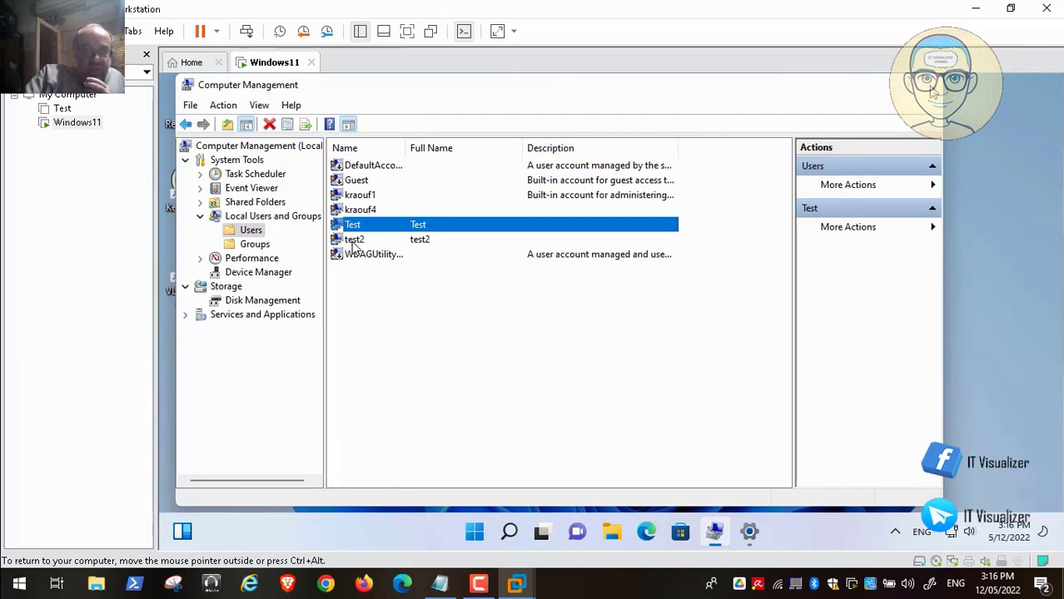
key("alt+F4")
mouse_move(441, 553)
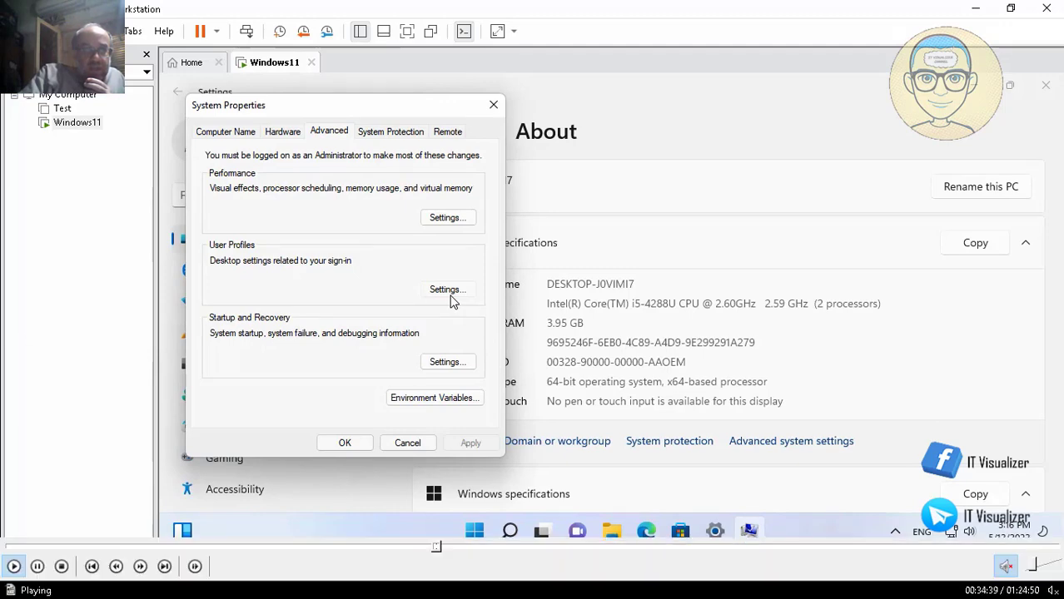
Delete the Test account and its data from Other users, then close Settings.
left_click(451, 550)
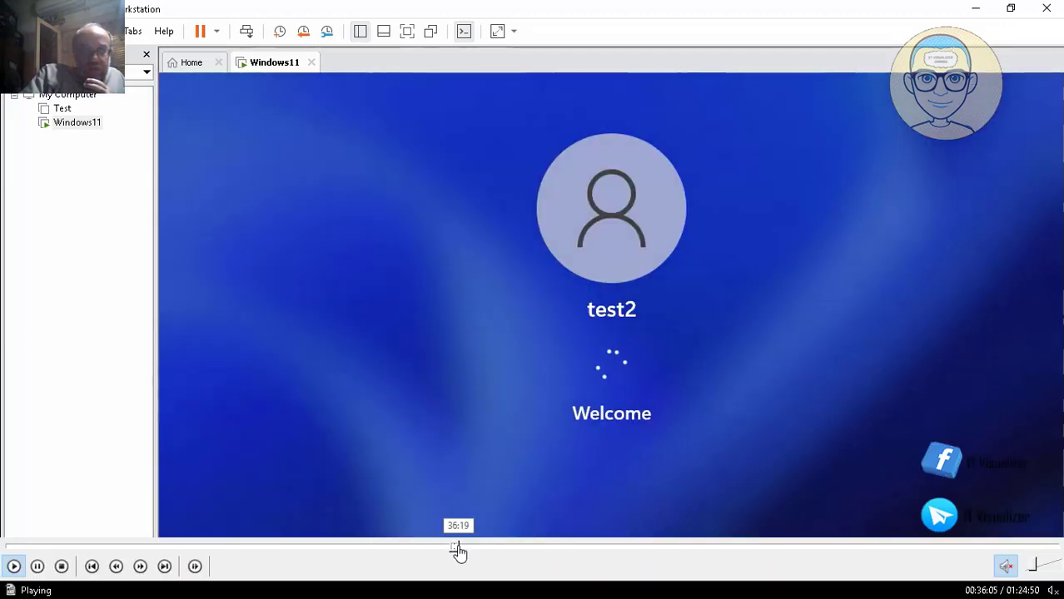
left_click(451, 549)
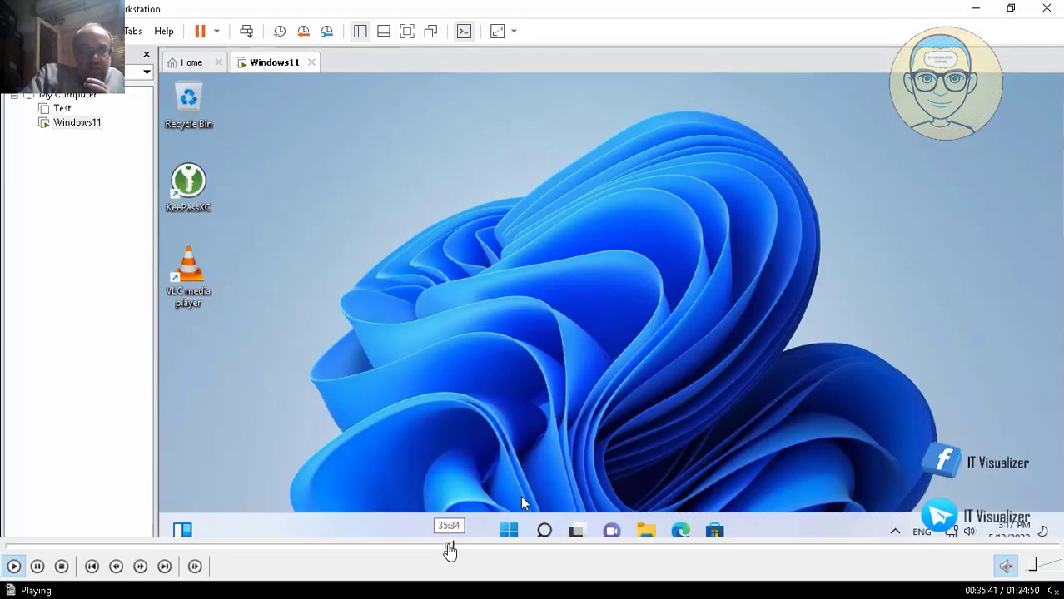
left_click(448, 549)
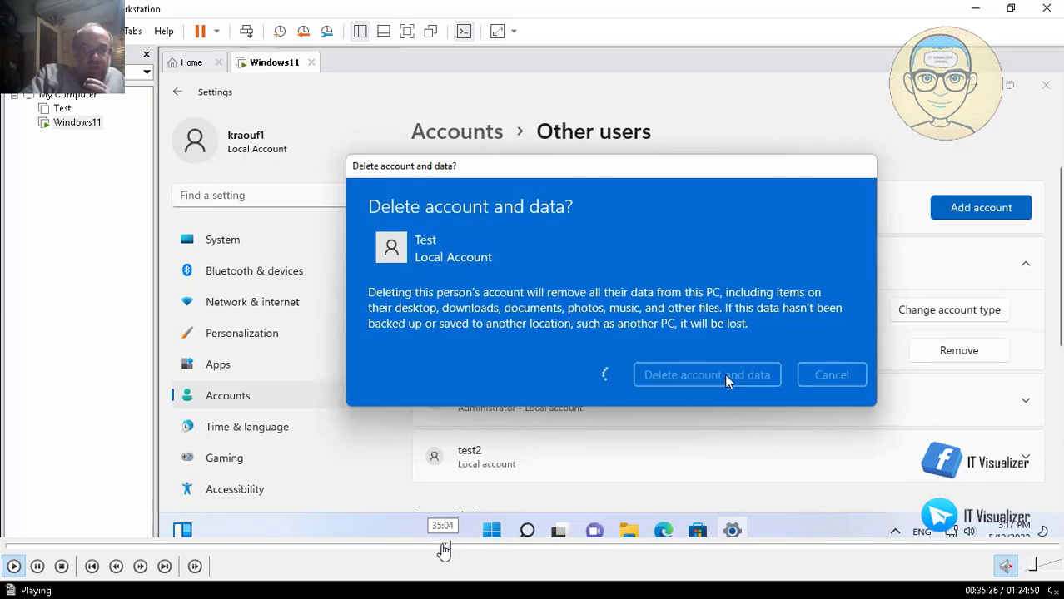
left_click(444, 550)
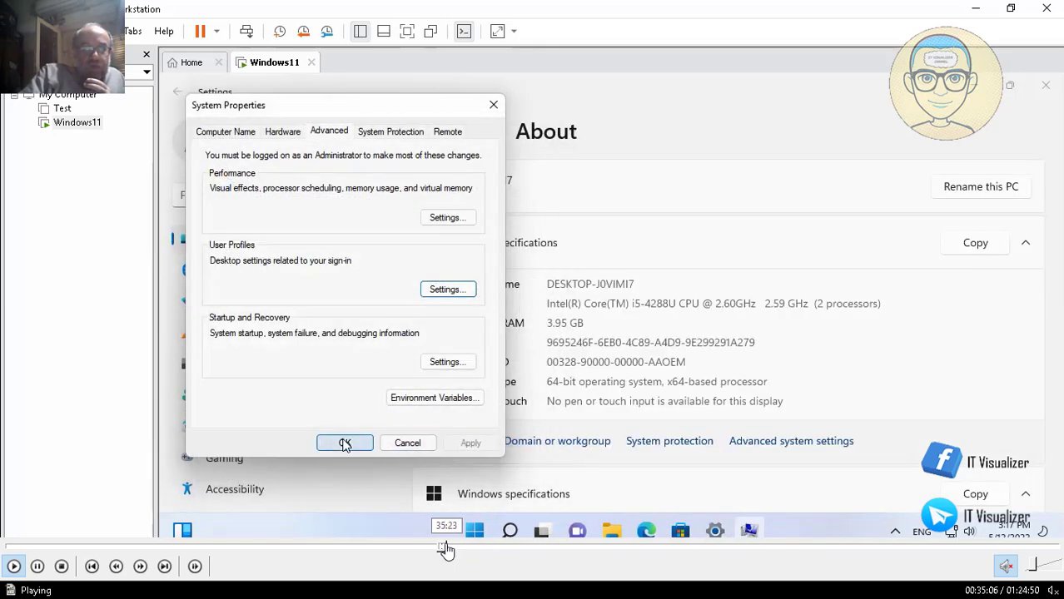
left_click(445, 549)
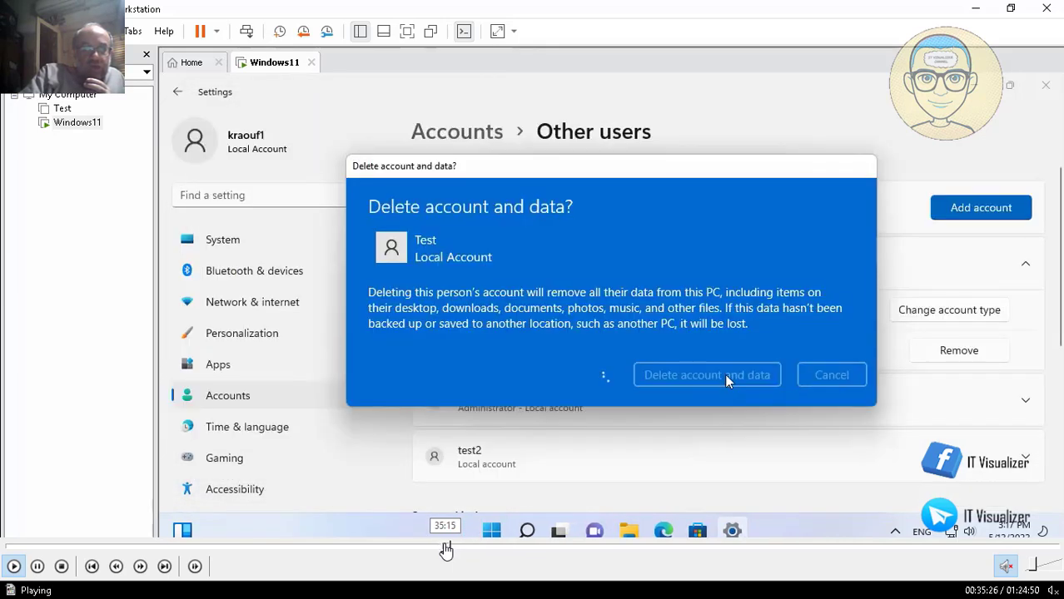
left_click(442, 549)
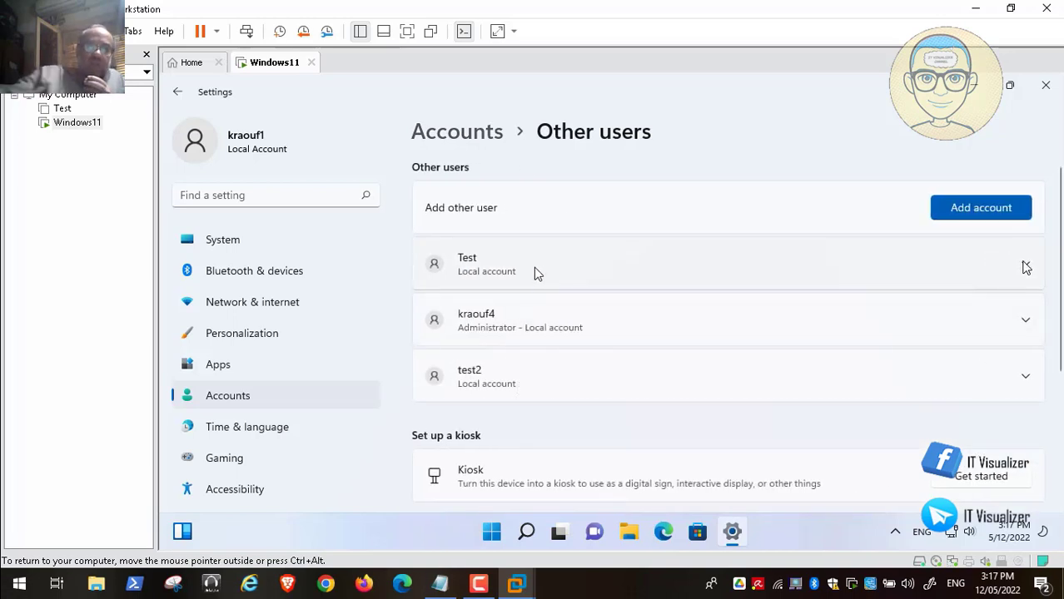
left_click(1025, 265)
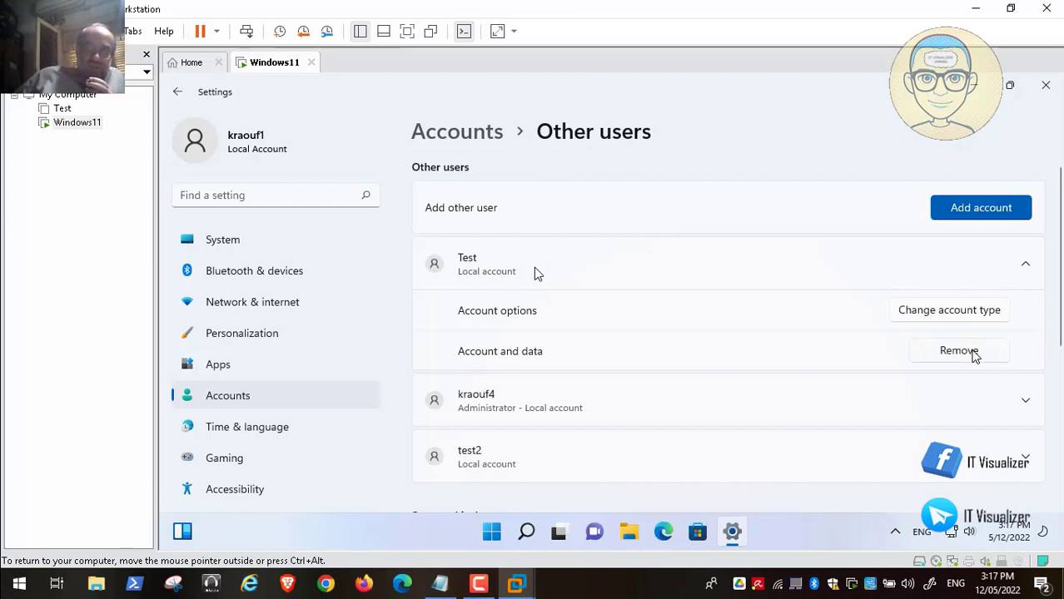
left_click(972, 352)
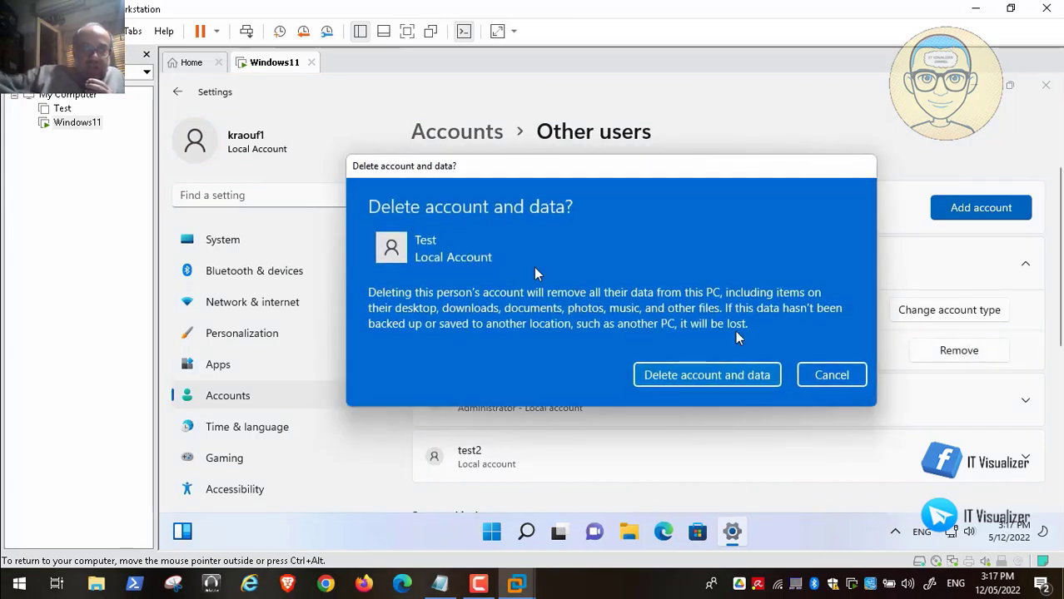
left_click(727, 376)
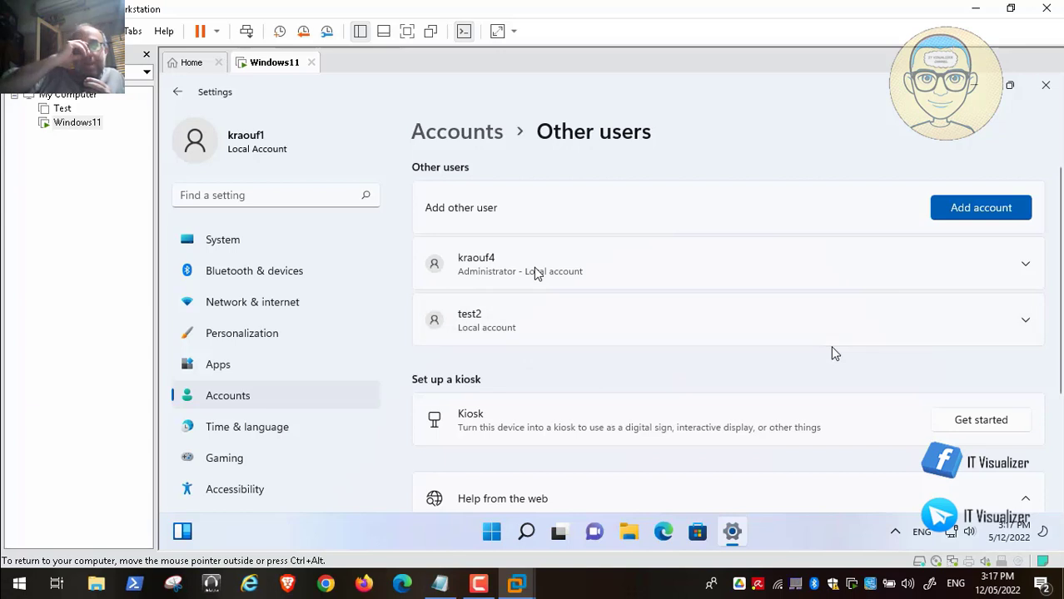
left_click(1051, 88)
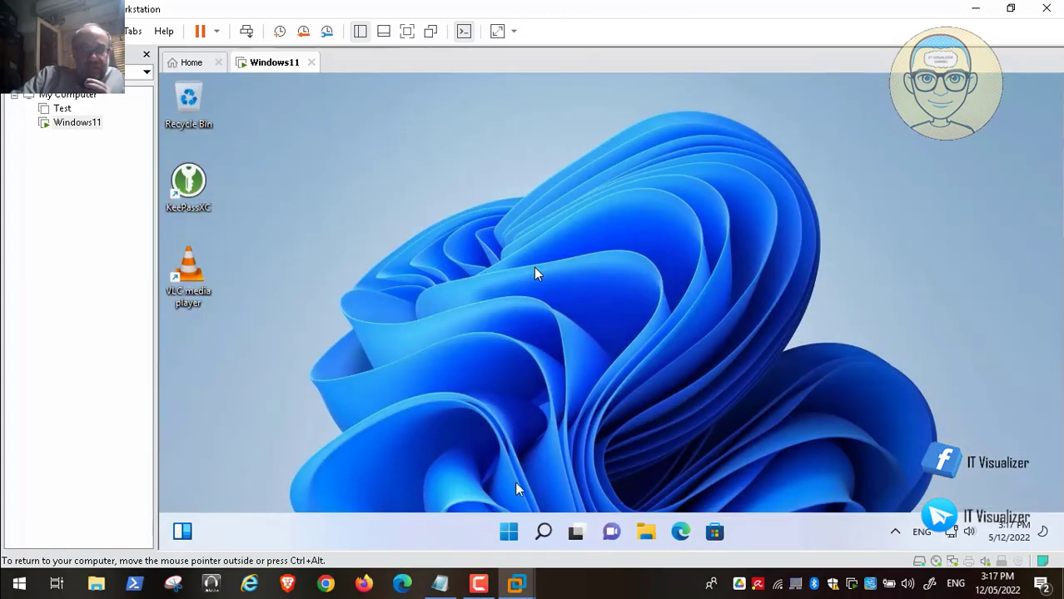
Sign out of the current account from the Start button's right-click menu.
right_click(510, 533)
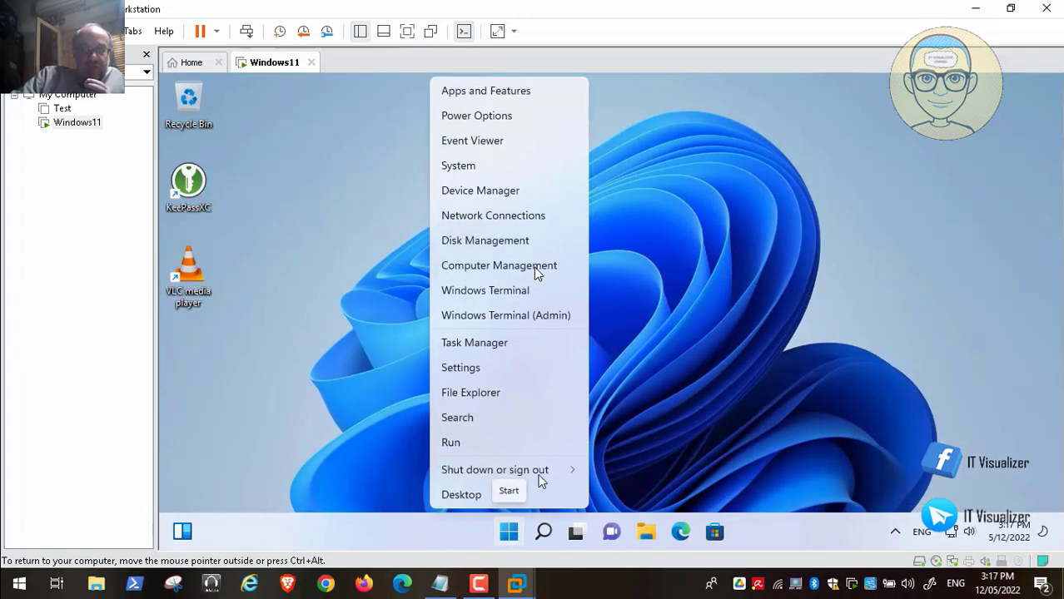
mouse_move(542, 471)
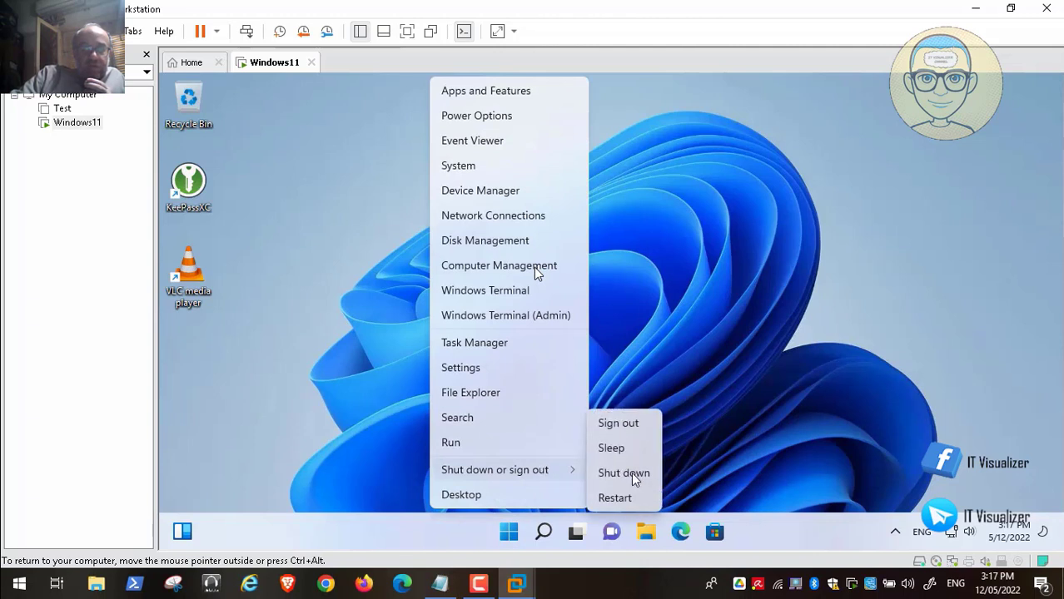
left_click(636, 427)
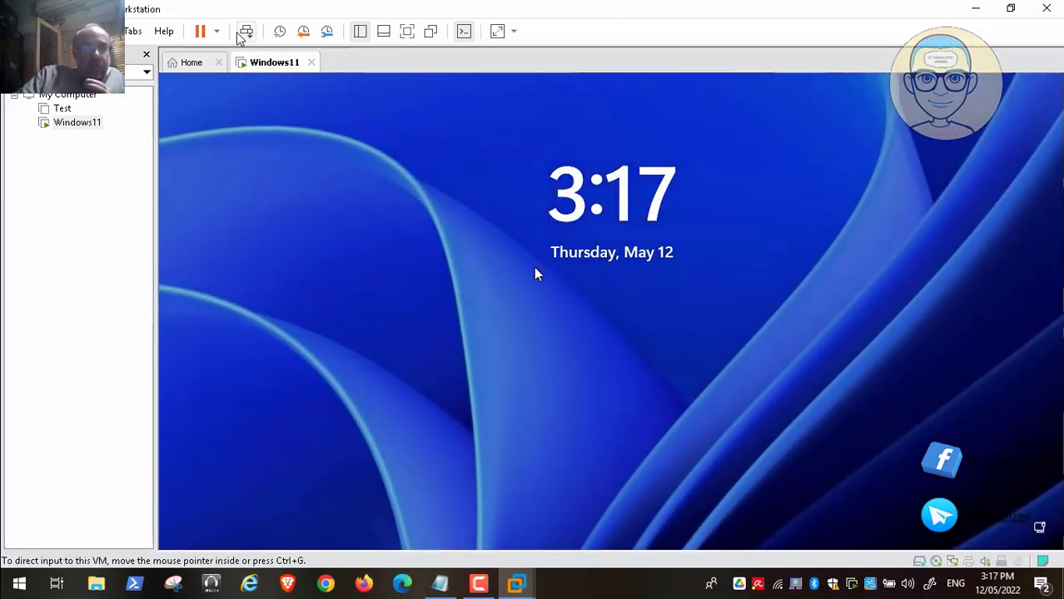
Sign in as test2 with its password and give input focus back to the VM.
left_click(245, 32)
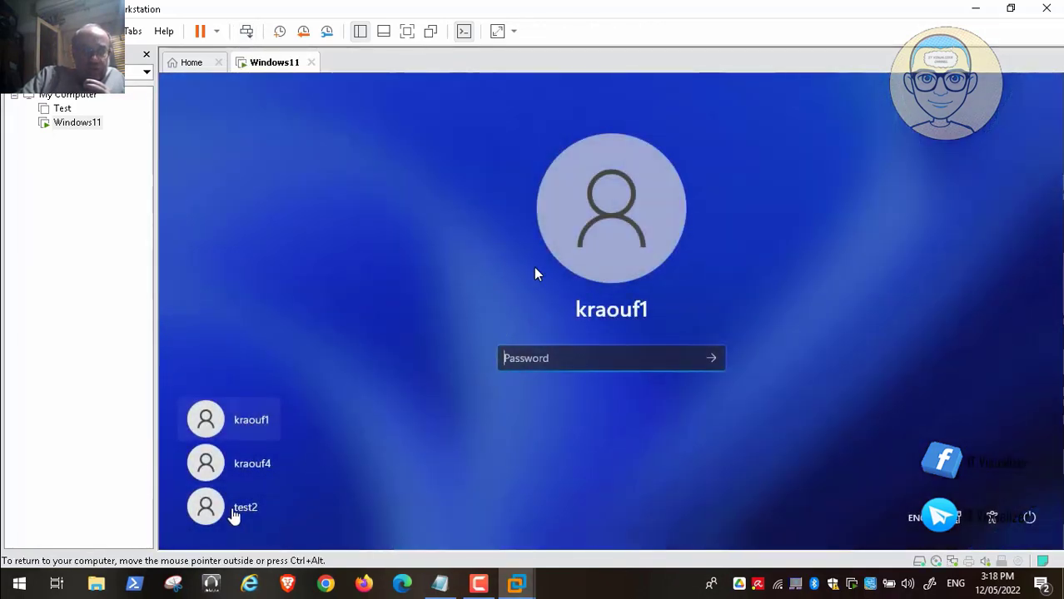
left_click(234, 511)
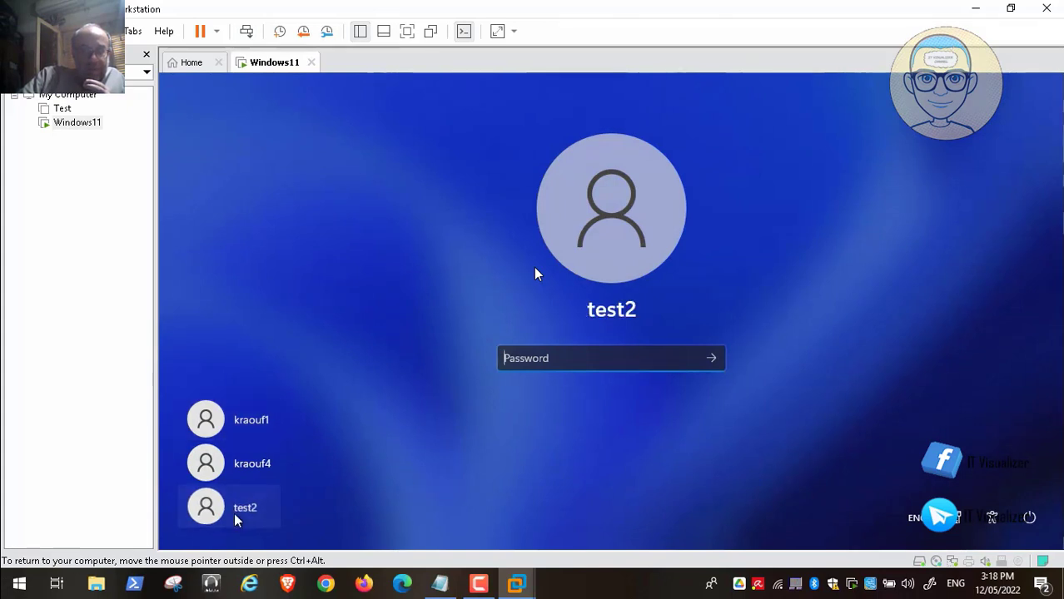
type("***")
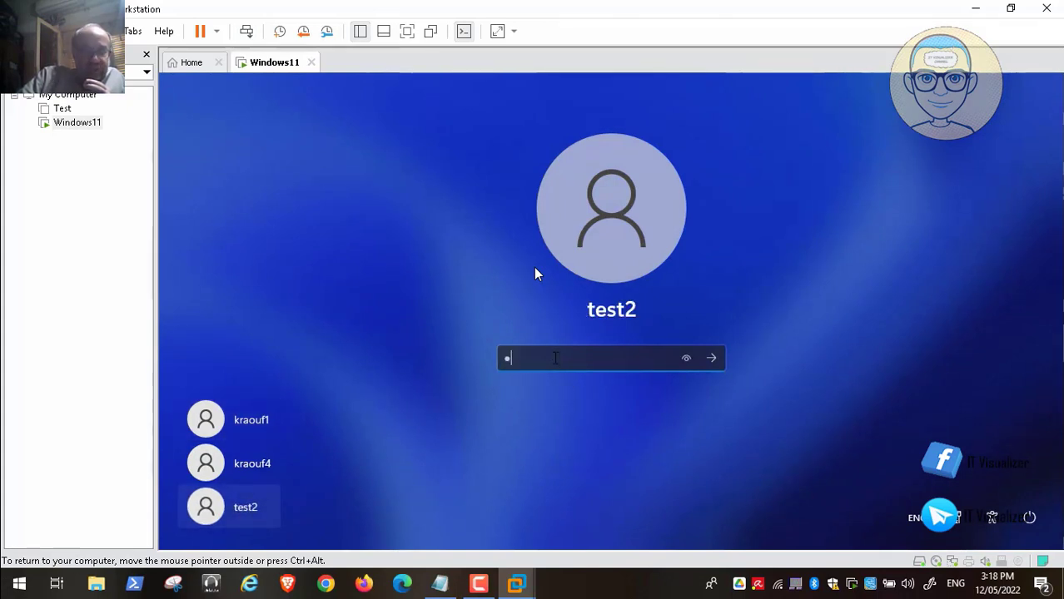
key("Return")
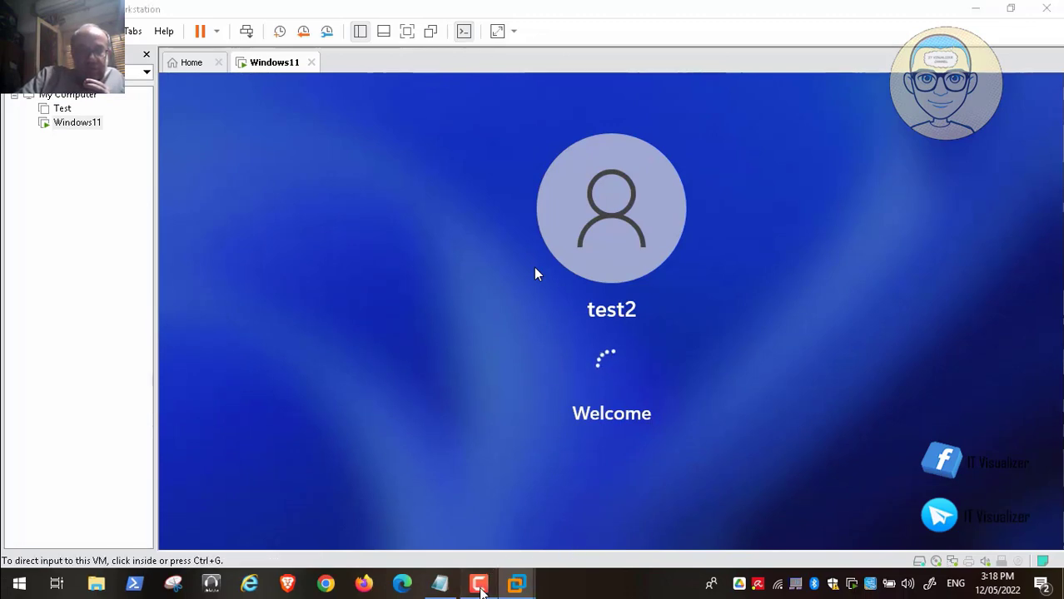
left_click(478, 583)
left_click(629, 326)
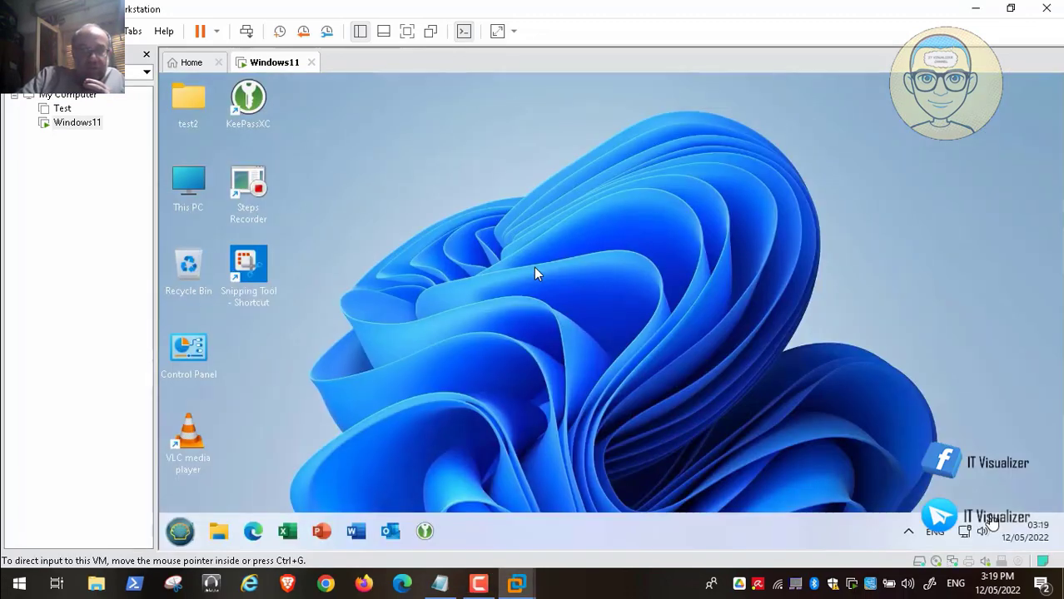
Check the test2 desktop's right-click menu style, then bring up the Settings app.
right_click(372, 215)
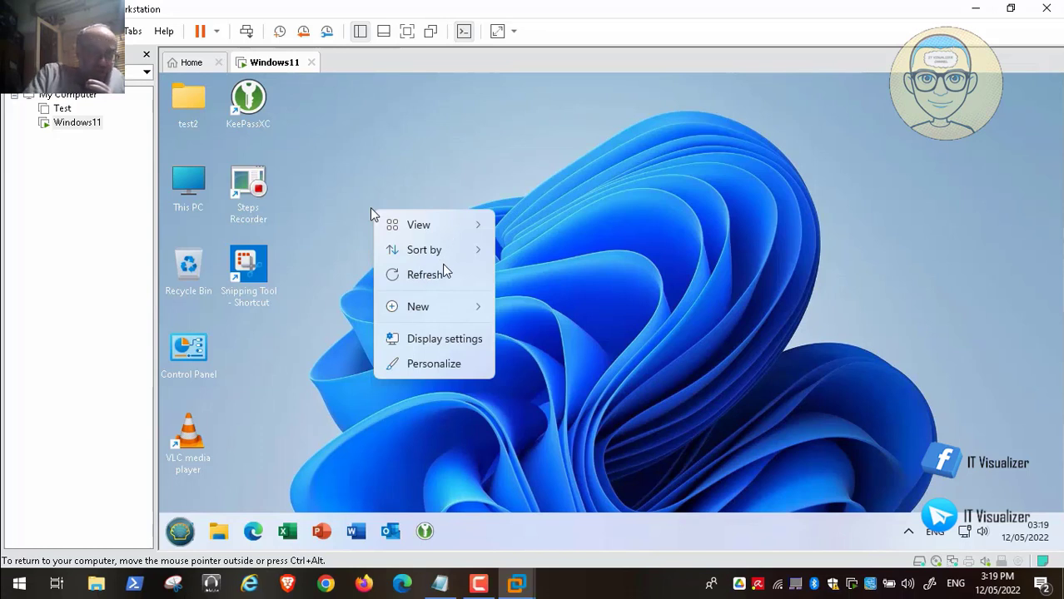
key("space")
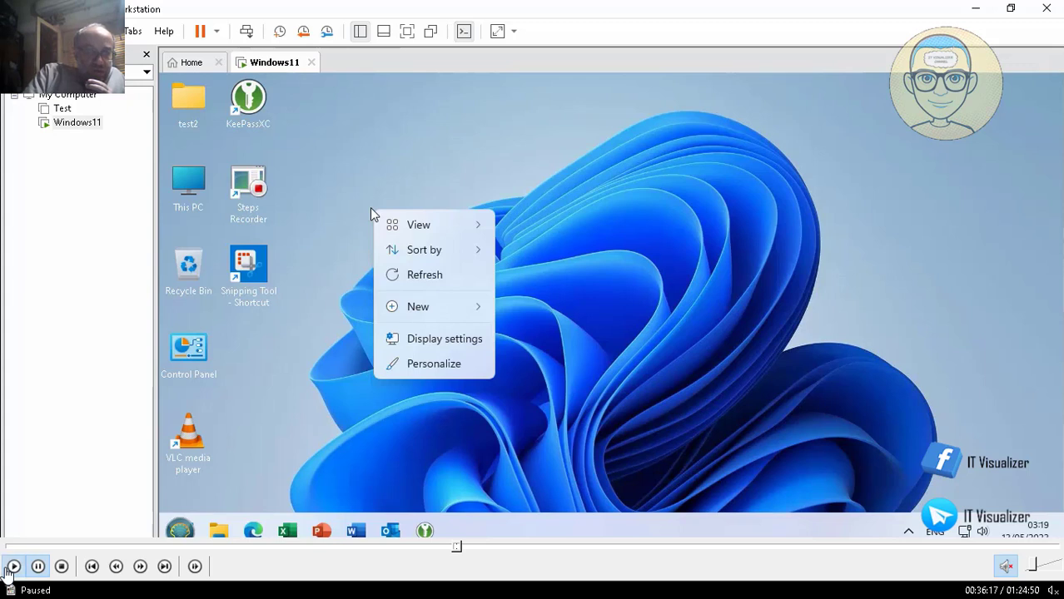
left_click(7, 569)
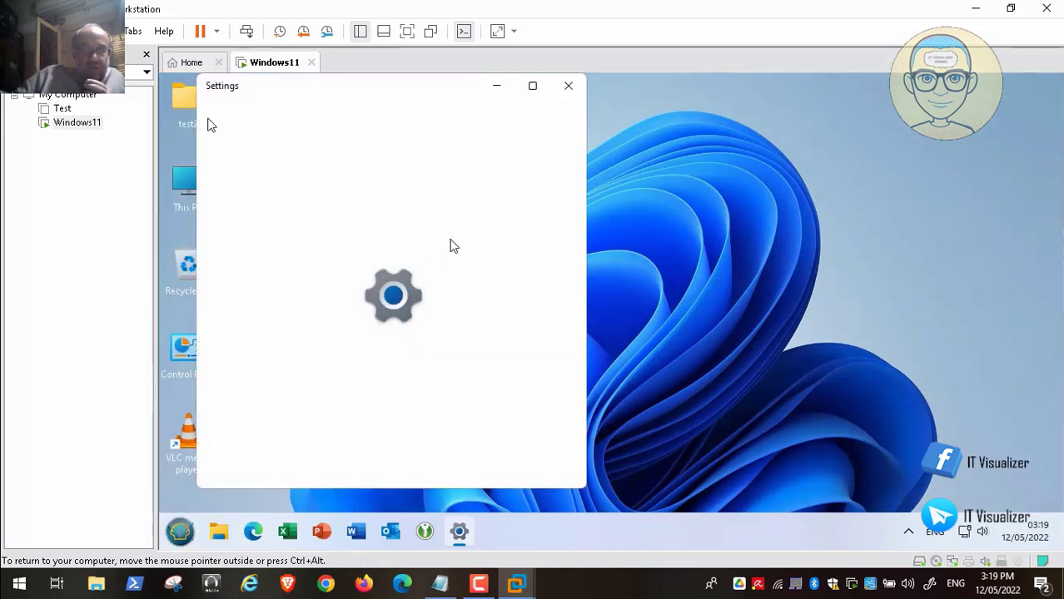
Maximize Settings and go to Storage > Advanced storage settings > Where new content is saved.
left_click(532, 86)
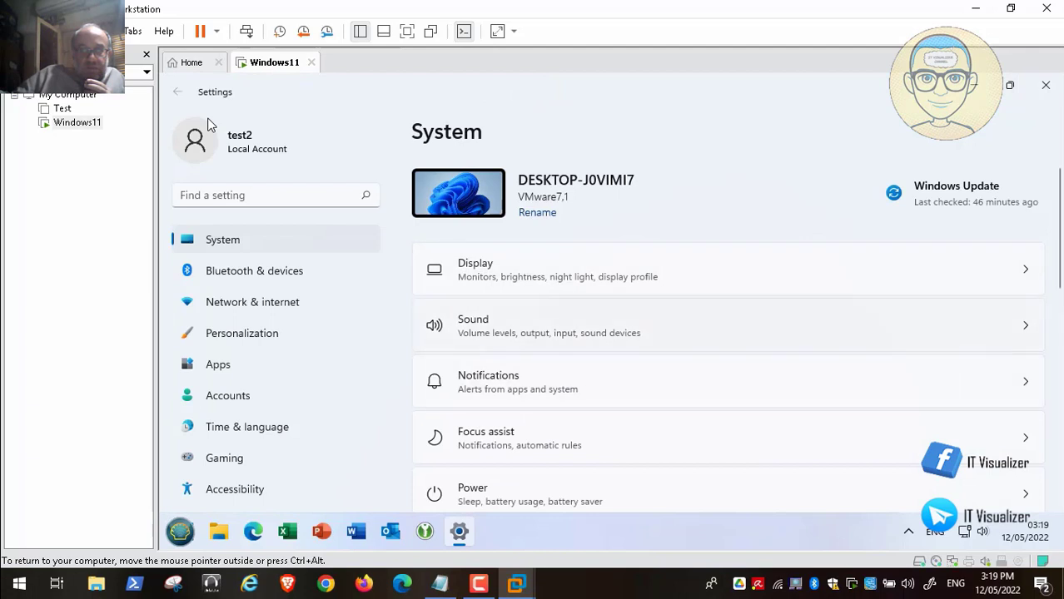
scroll(976, 374, "down", 4)
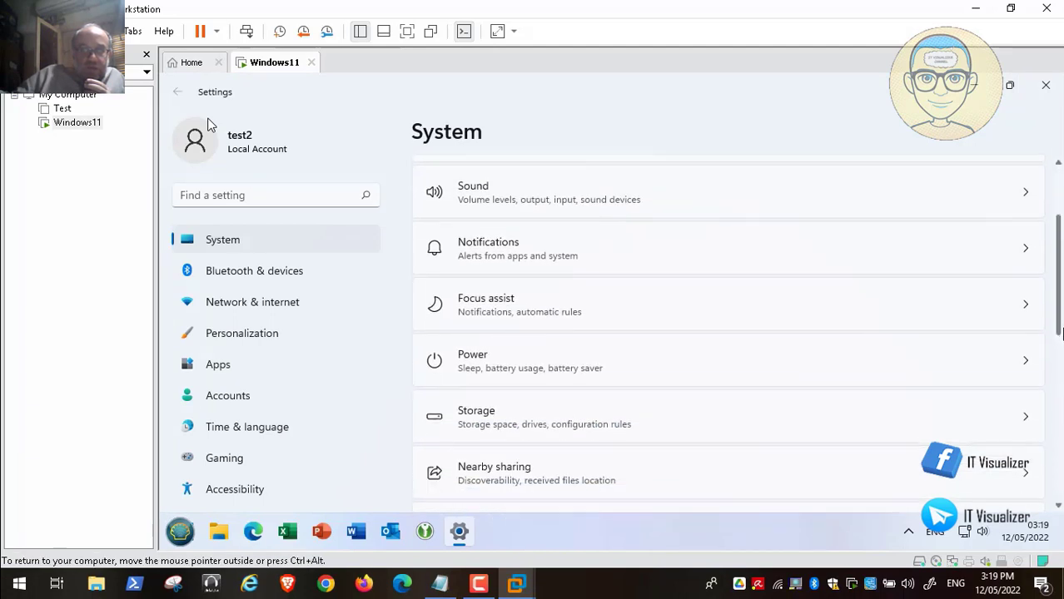
left_click(937, 405)
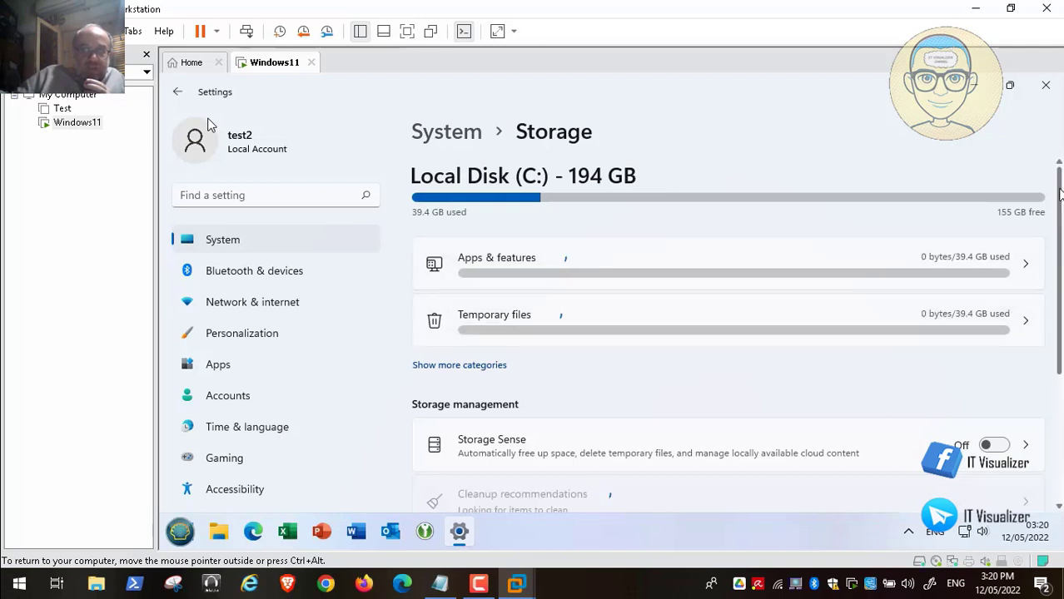
scroll(1060, 202, "down", 3)
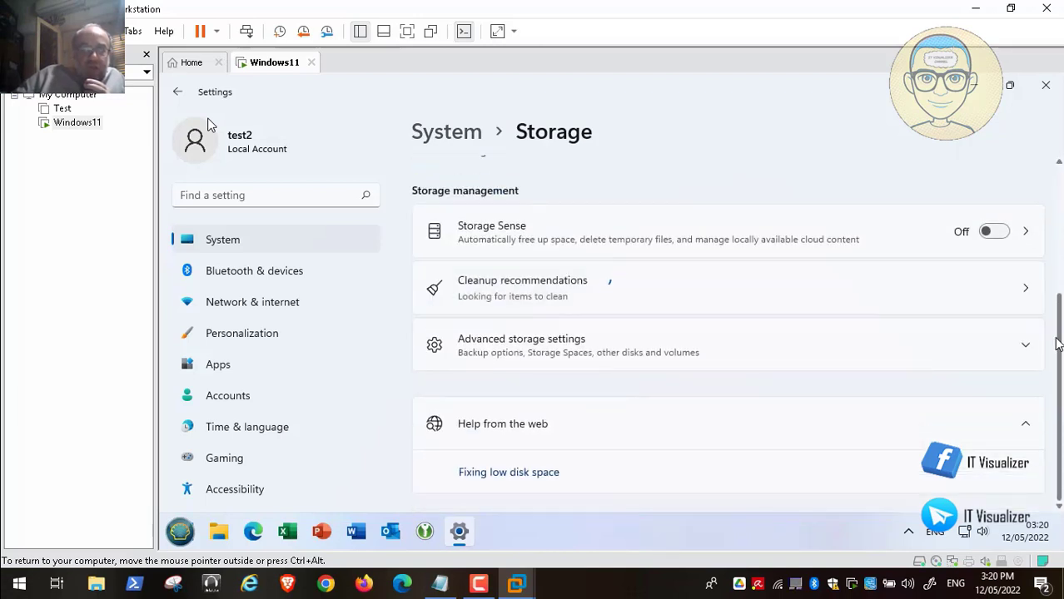
left_click(941, 348)
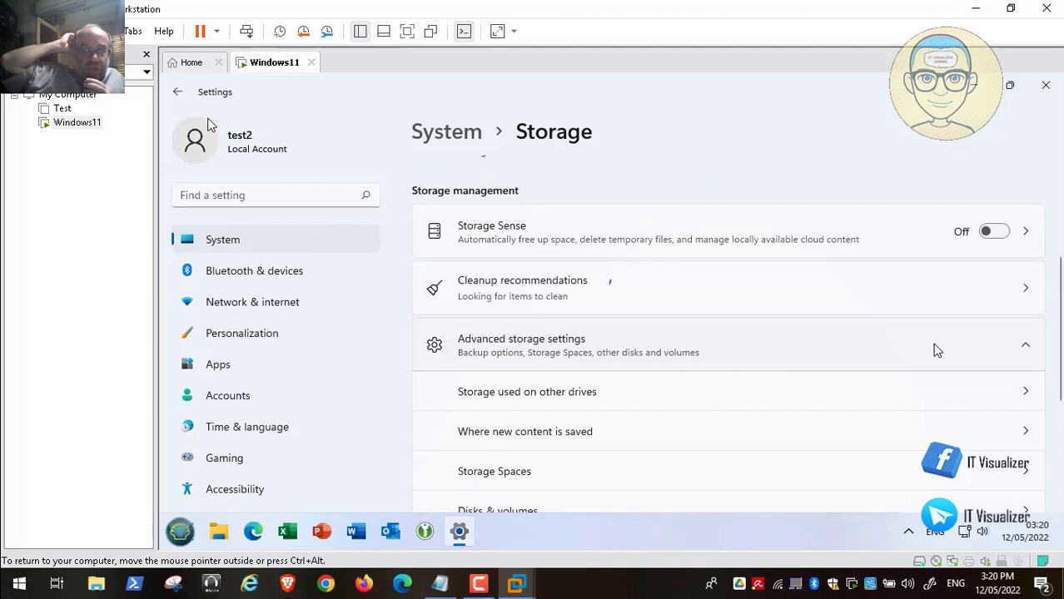
left_click(916, 431)
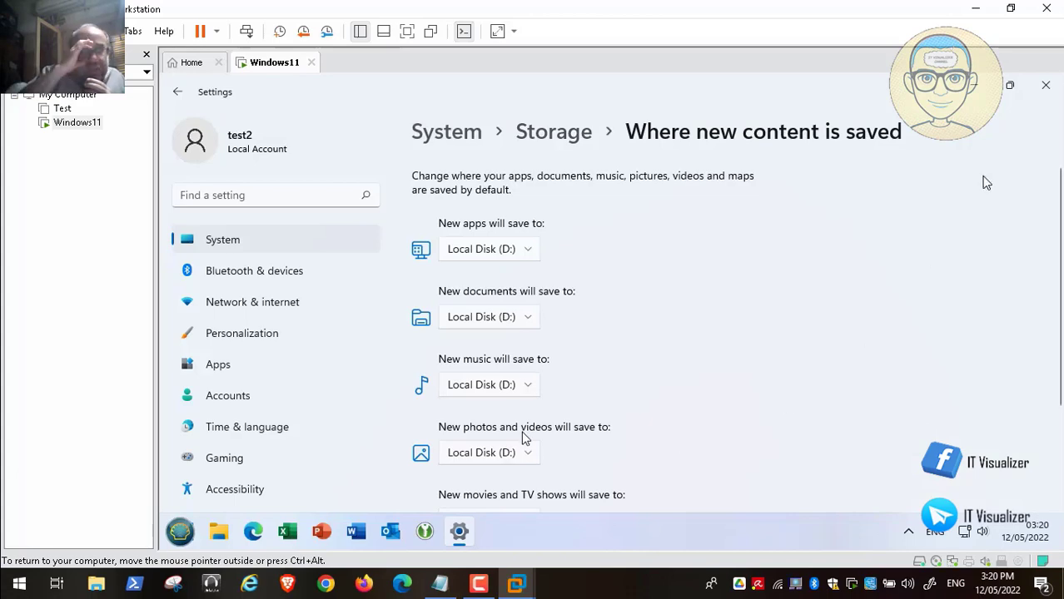
Close Settings, refresh the desktop, and inspect the Steps Recorder icon's still-compact context menu.
left_click(1046, 85)
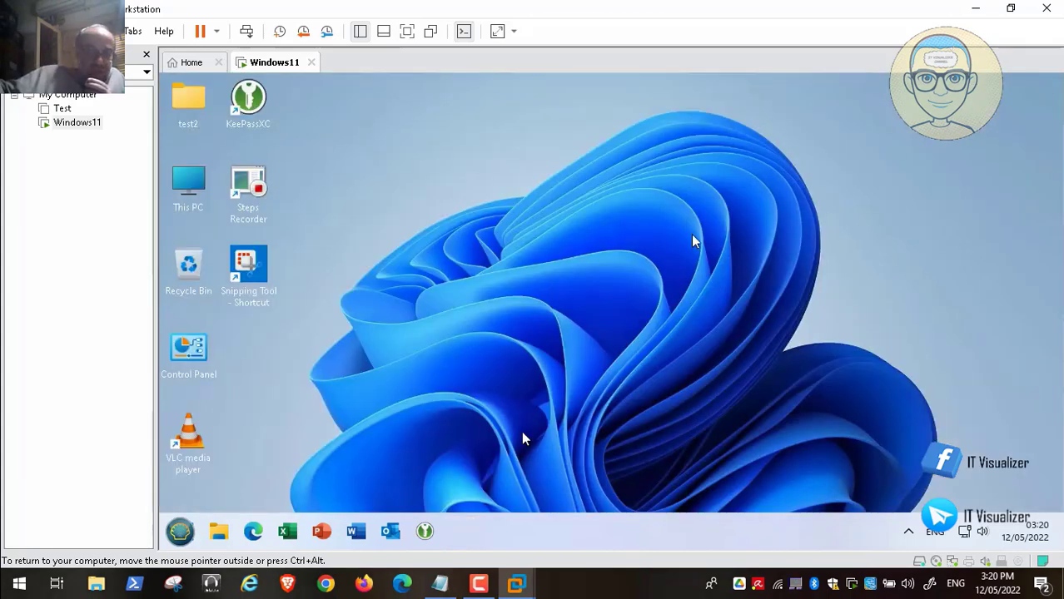
right_click(477, 238)
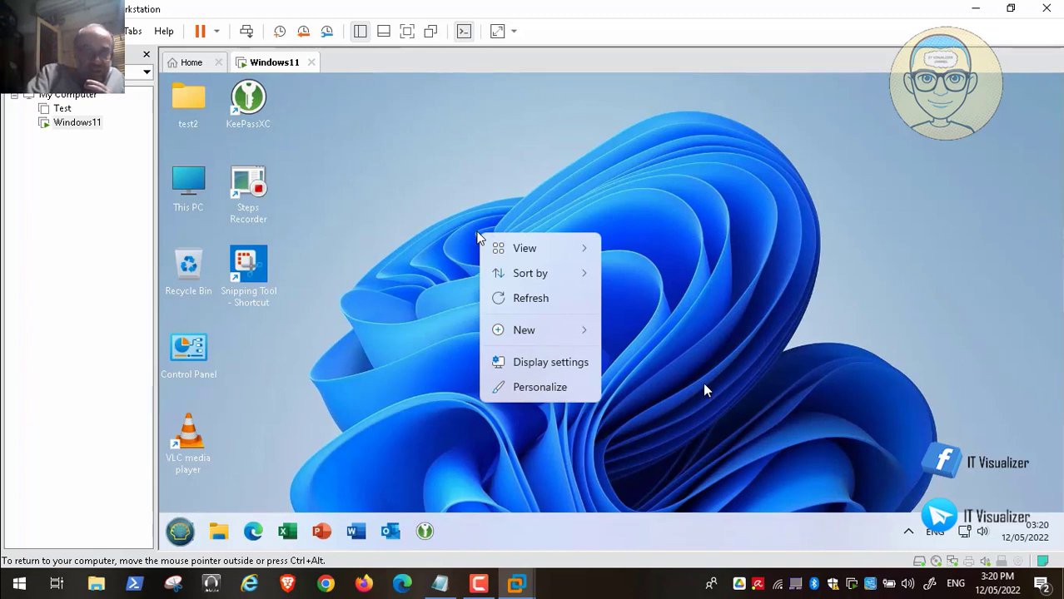
left_click(544, 299)
right_click(255, 187)
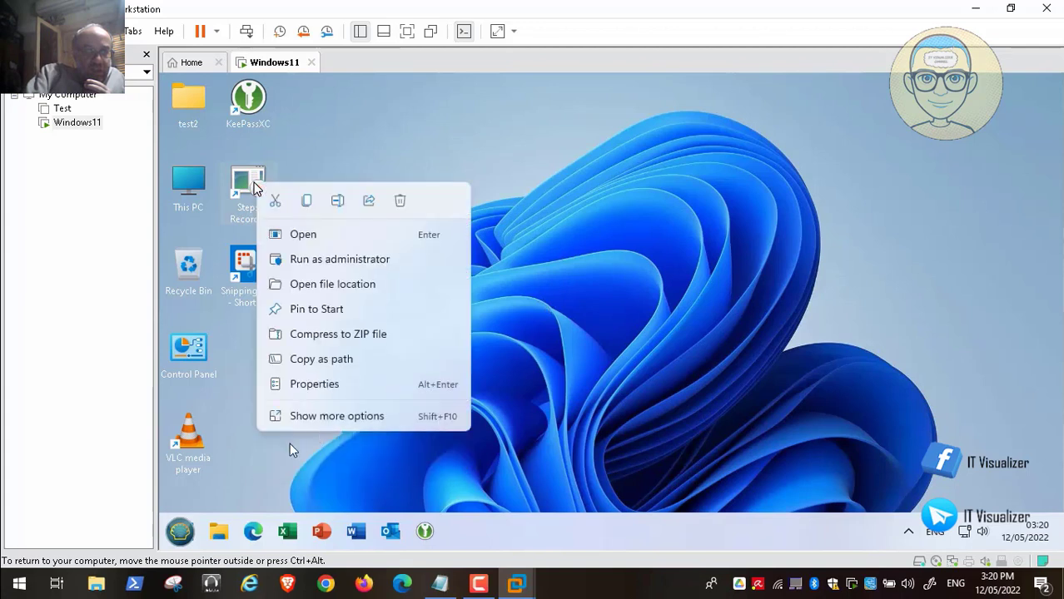
mouse_move(40, 576)
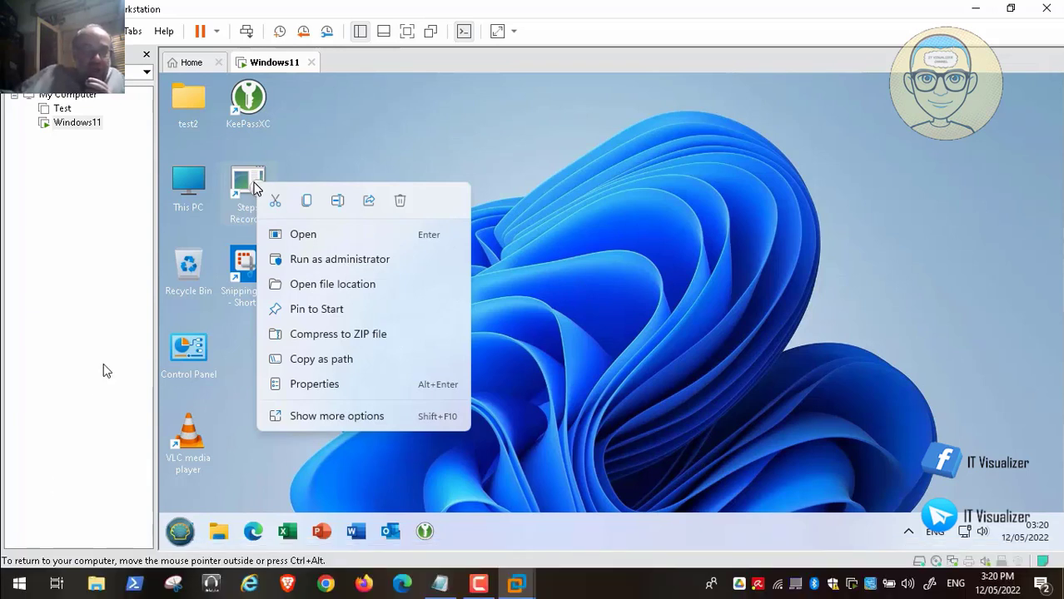
left_click(421, 121)
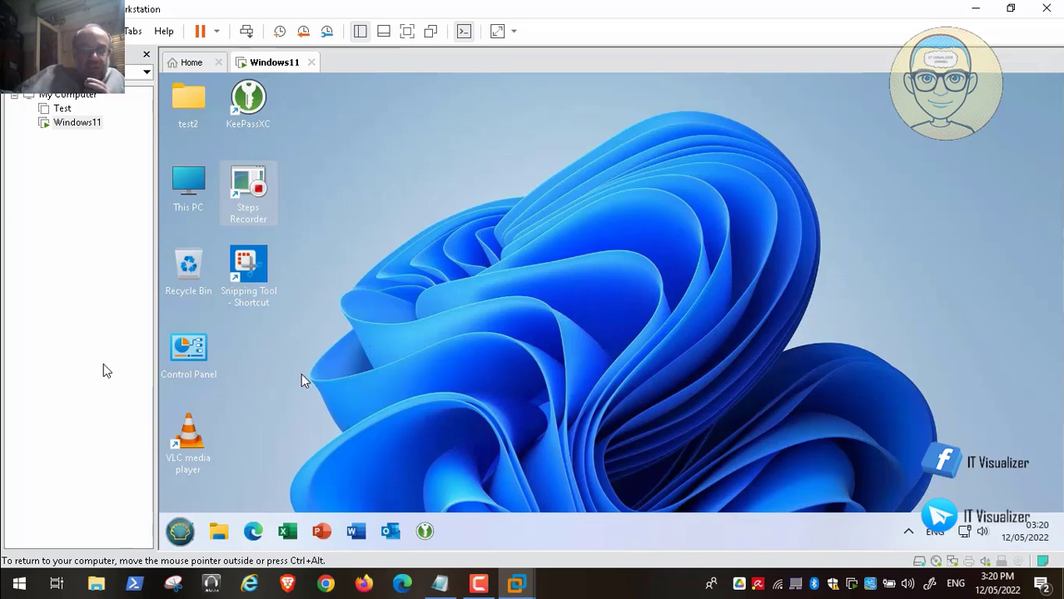
Log off test2 via Start > Shut Down > Log off and reach the account sign-in screen.
left_click(179, 534)
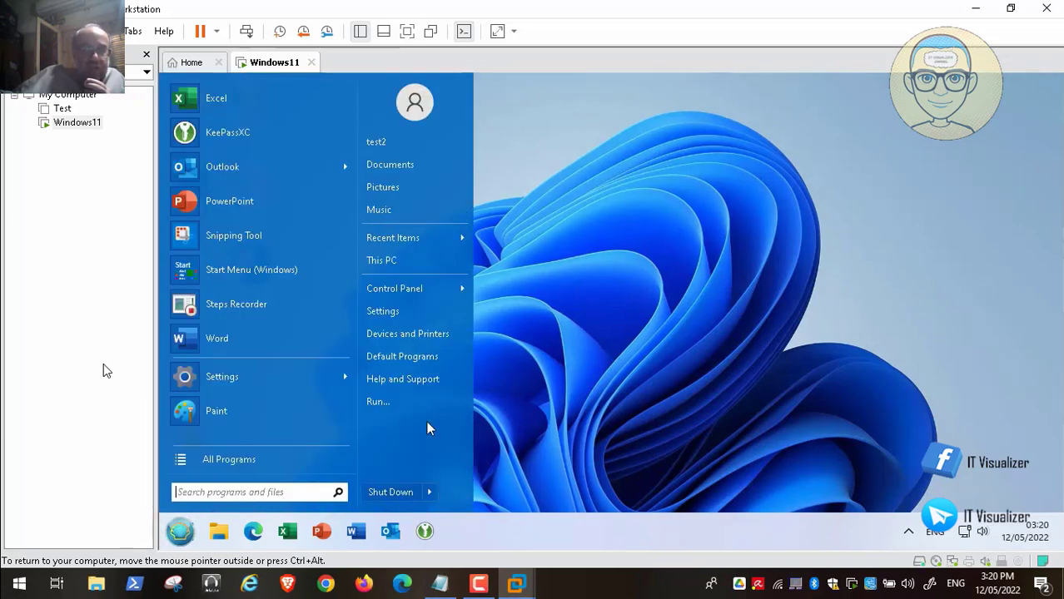
mouse_move(434, 493)
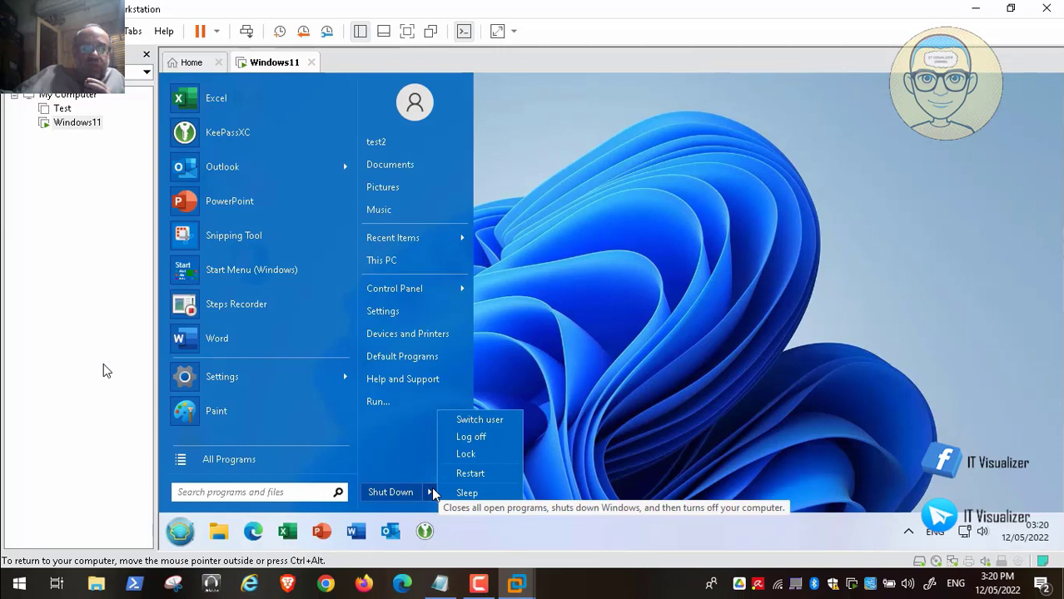
left_click(476, 439)
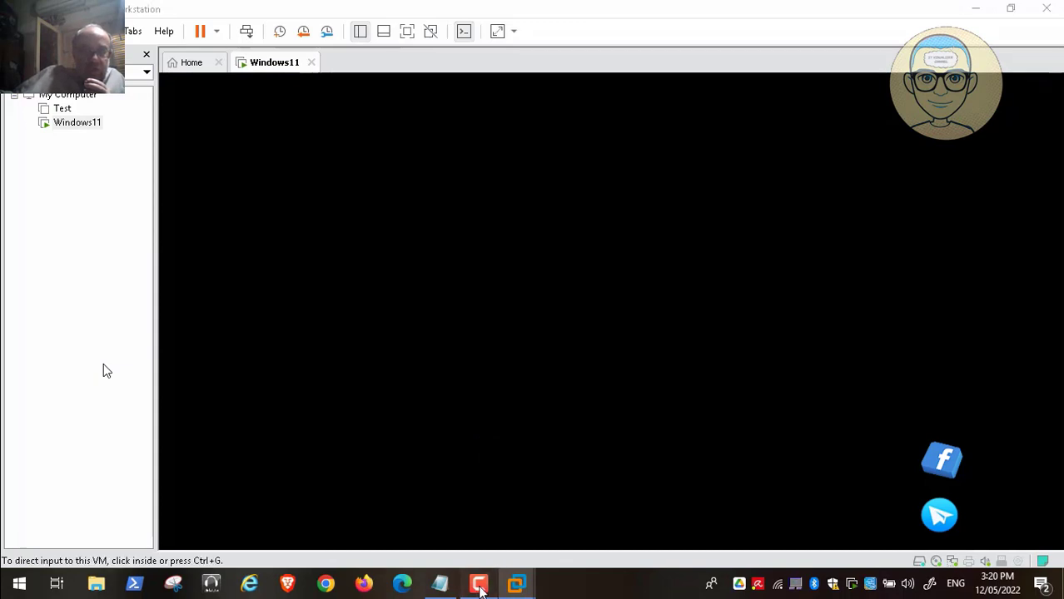
left_click(479, 583)
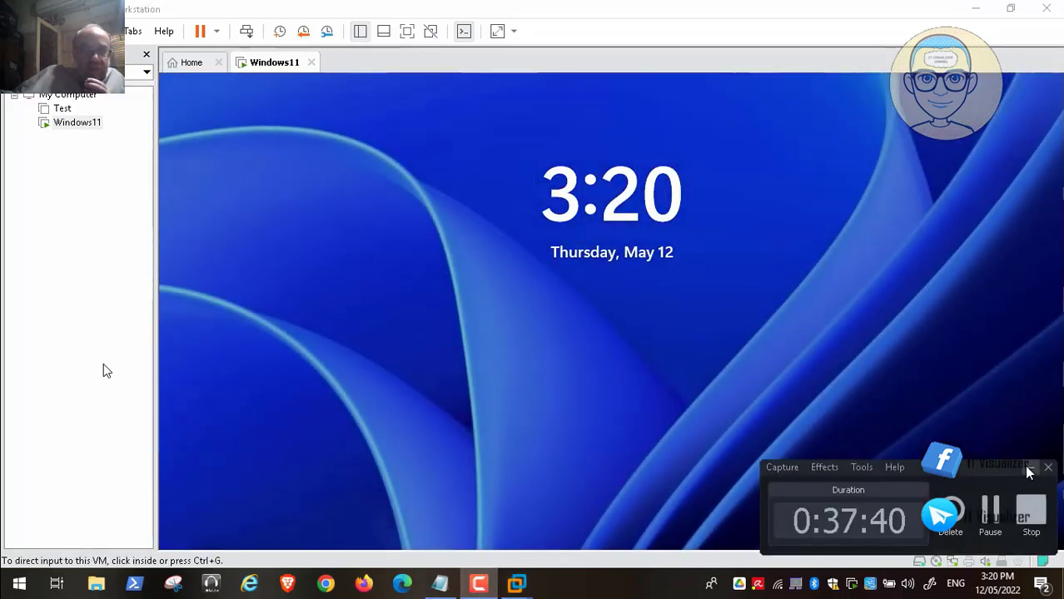
left_click(1030, 468)
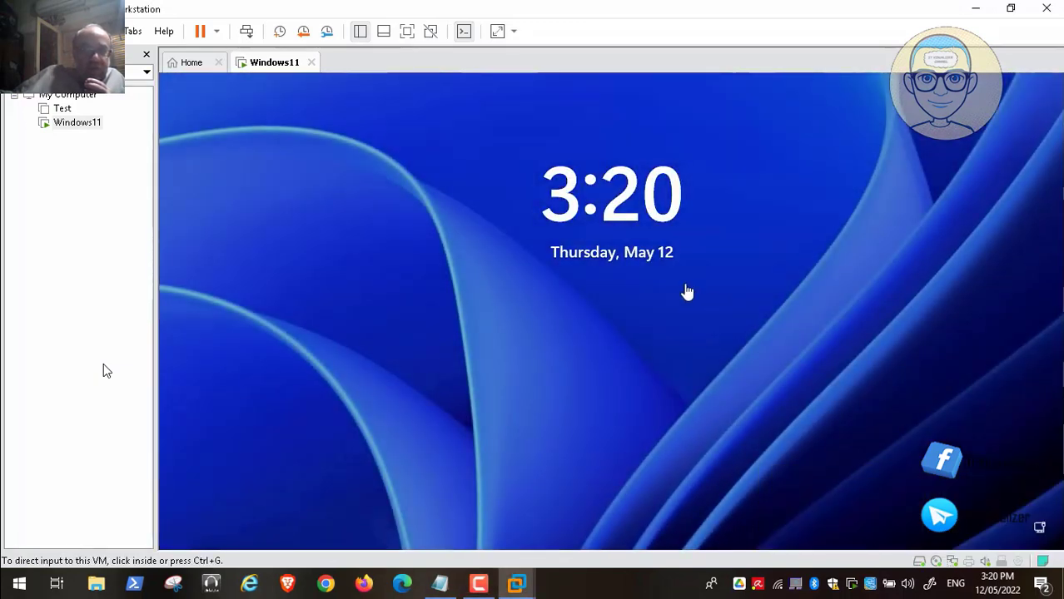
left_click(247, 33)
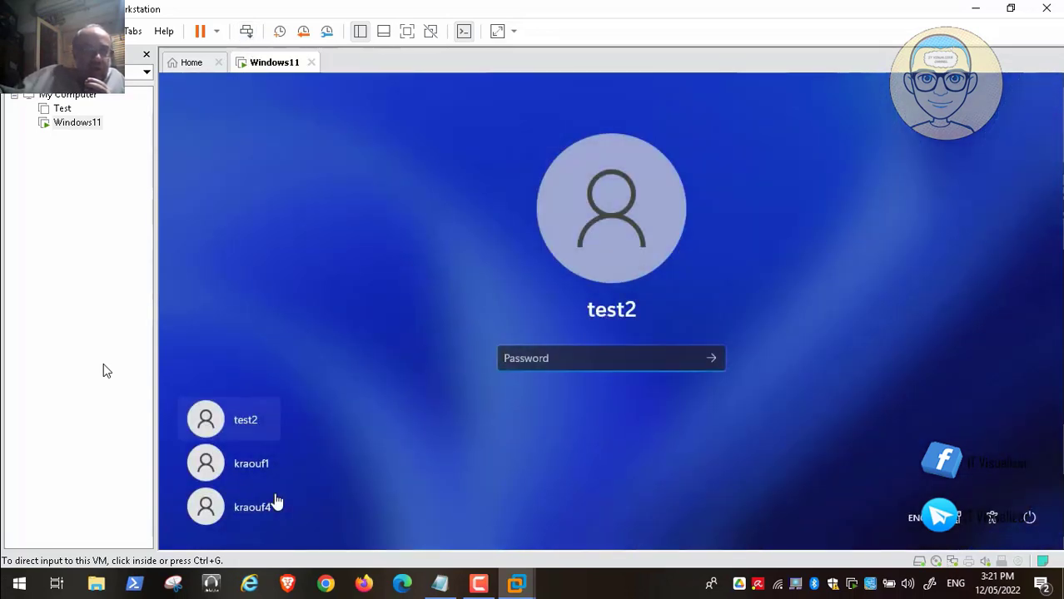
left_click(260, 514)
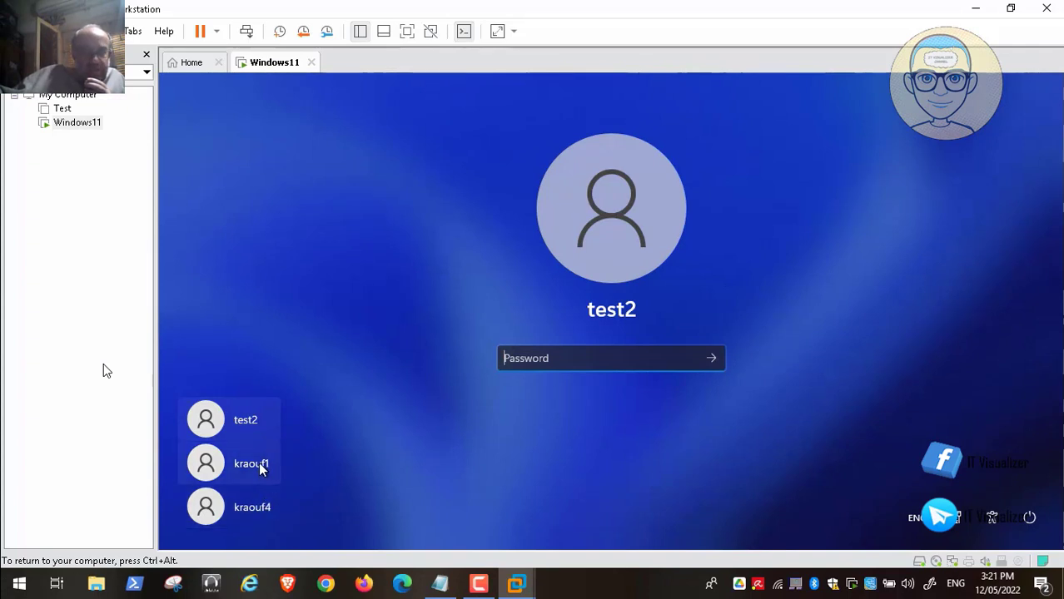
Sign in to the third local account with its password and return focus to the VM.
left_click(252, 507)
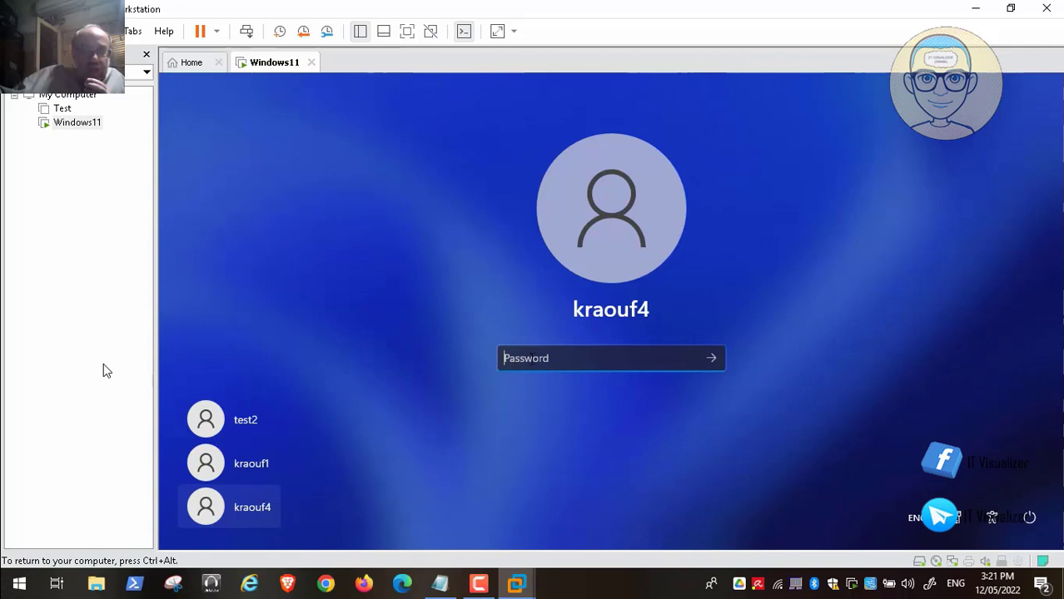
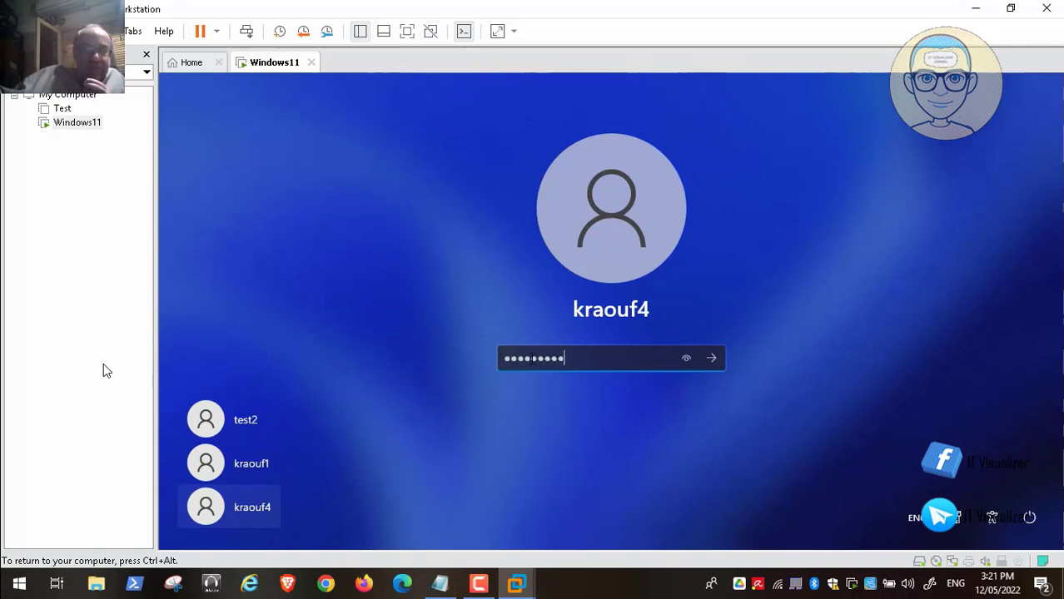
key("Return")
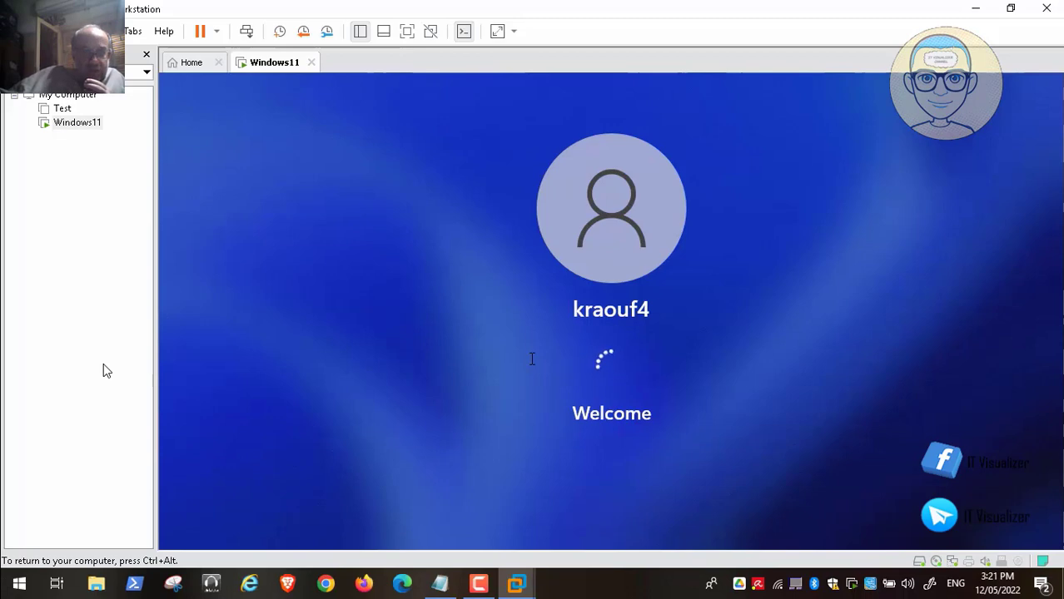
key("ctrl+alt")
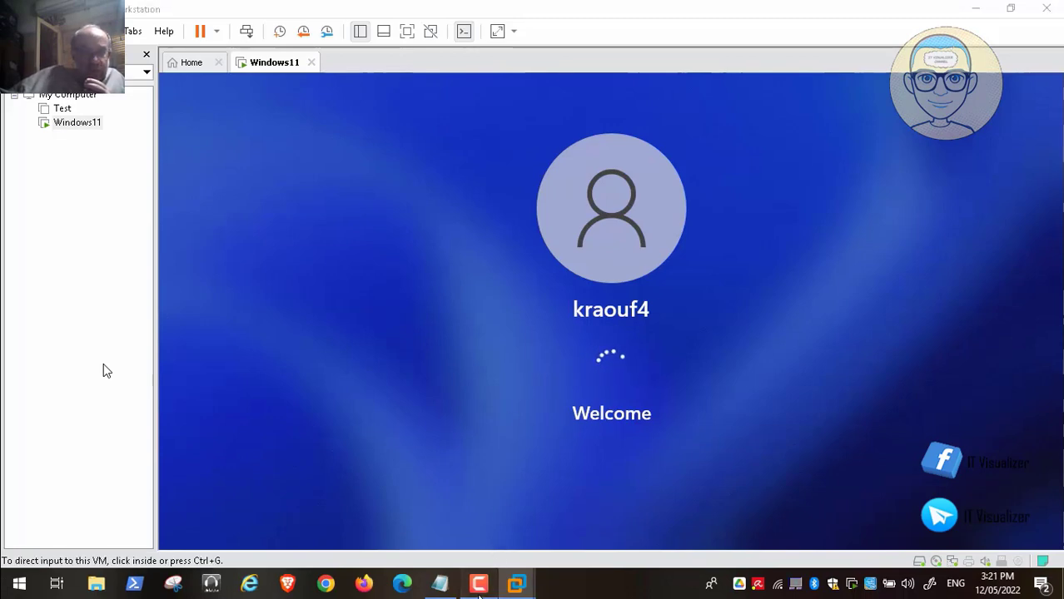
left_click(479, 583)
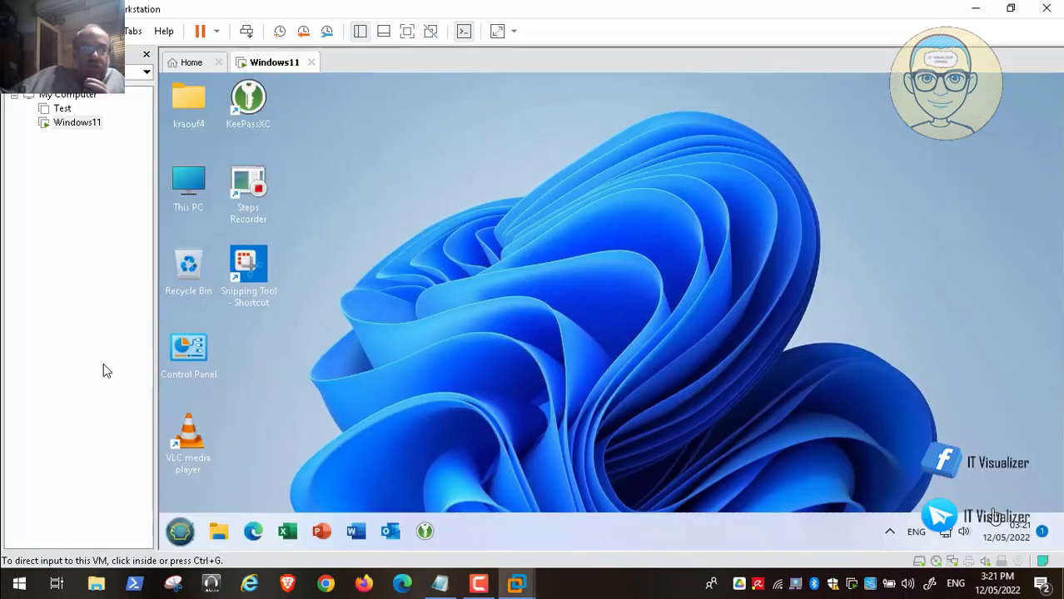
key("ctrl+g")
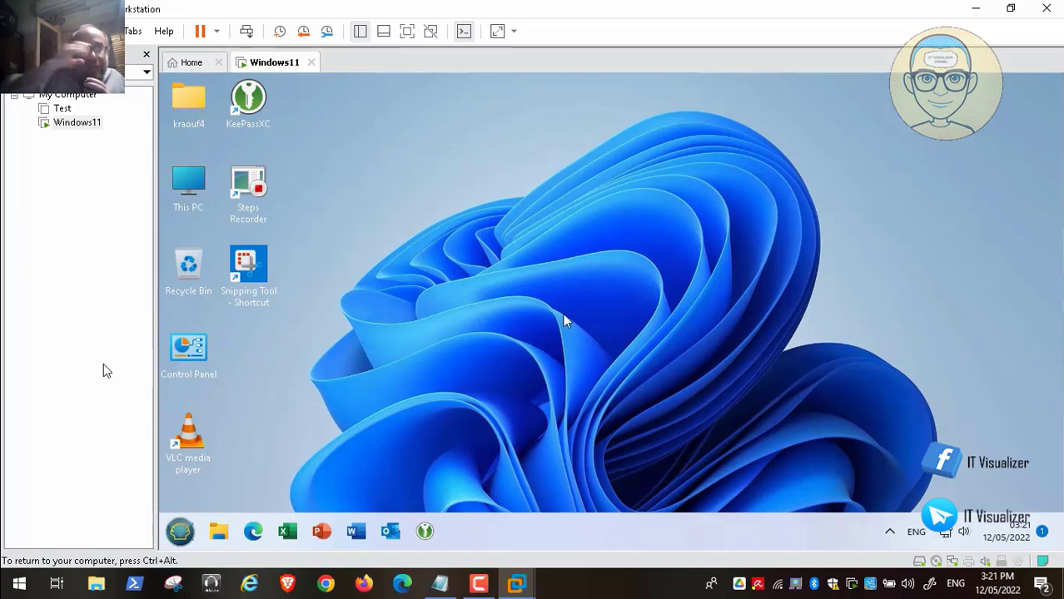
right_click(370, 210)
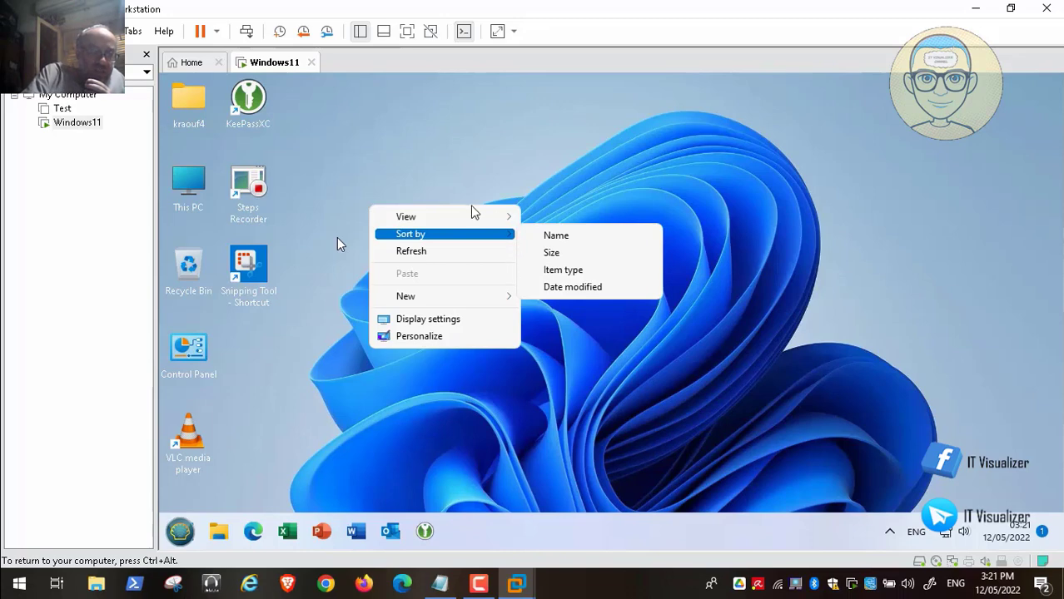
mouse_move(20, 560)
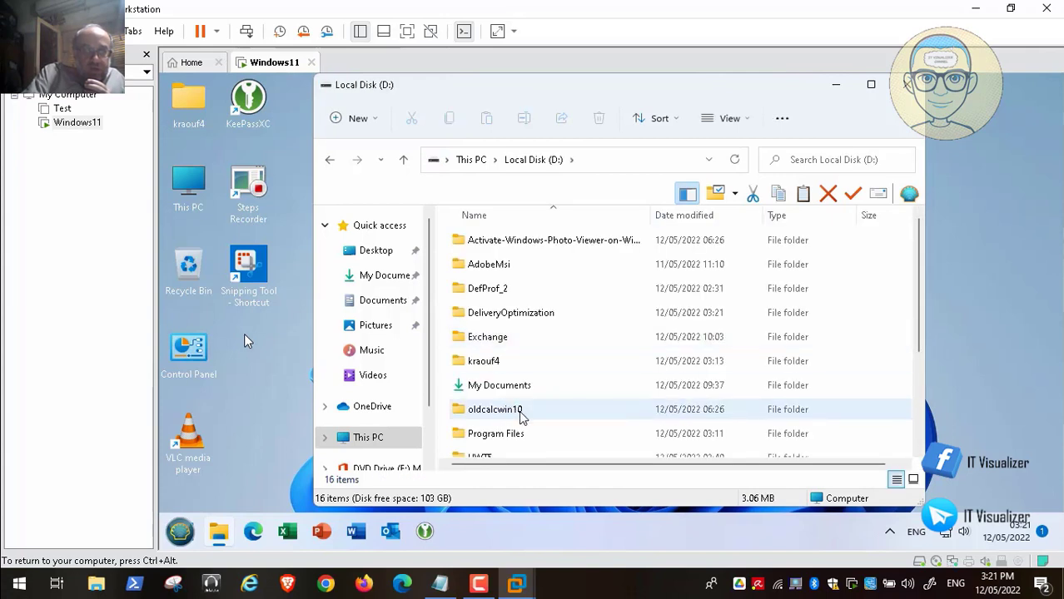
scroll(913, 426, "down", 2)
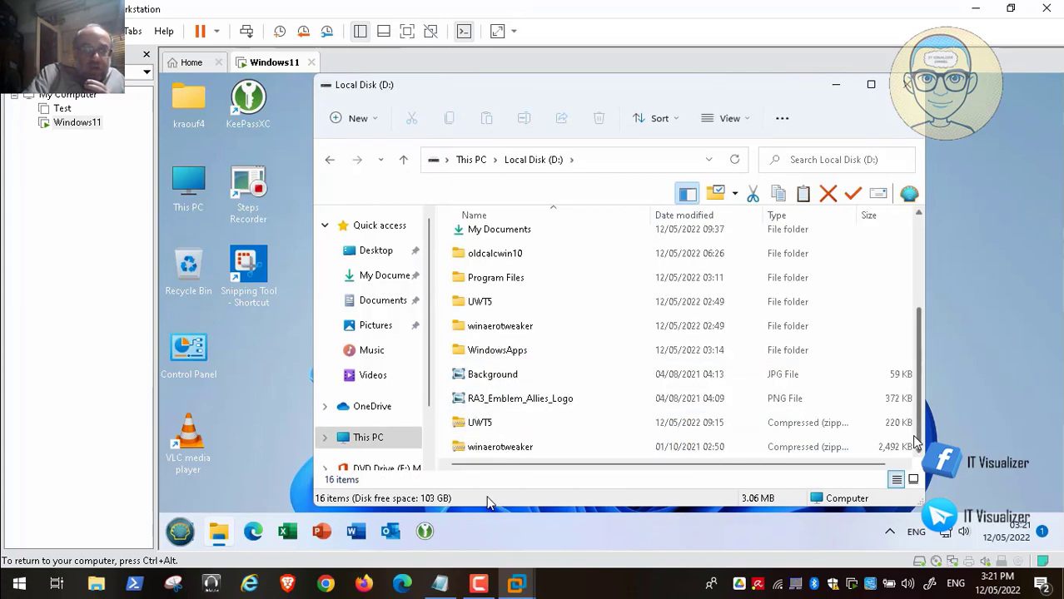
double_click(516, 331)
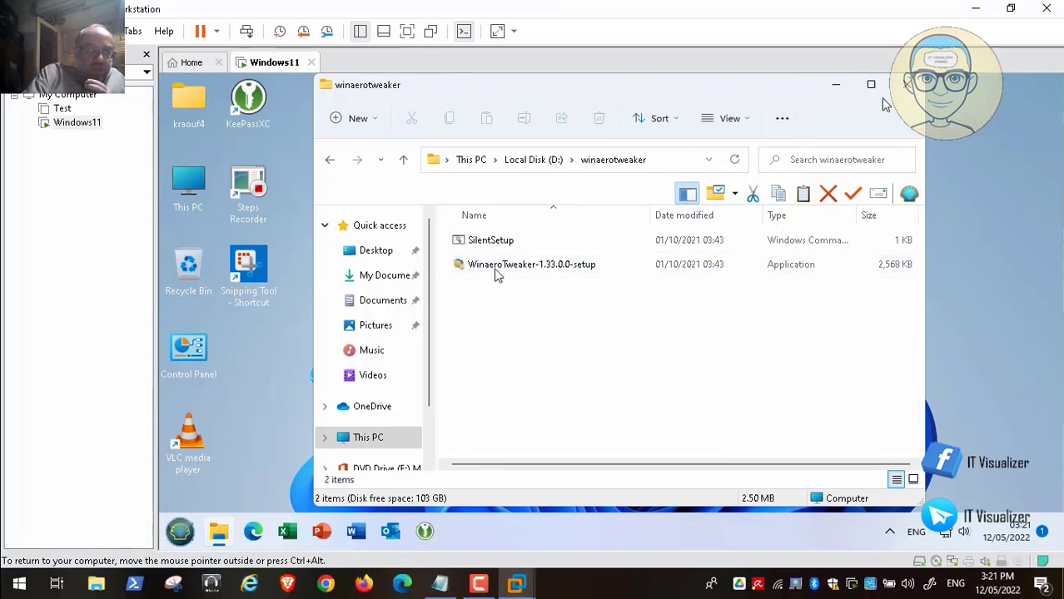
left_click(906, 87)
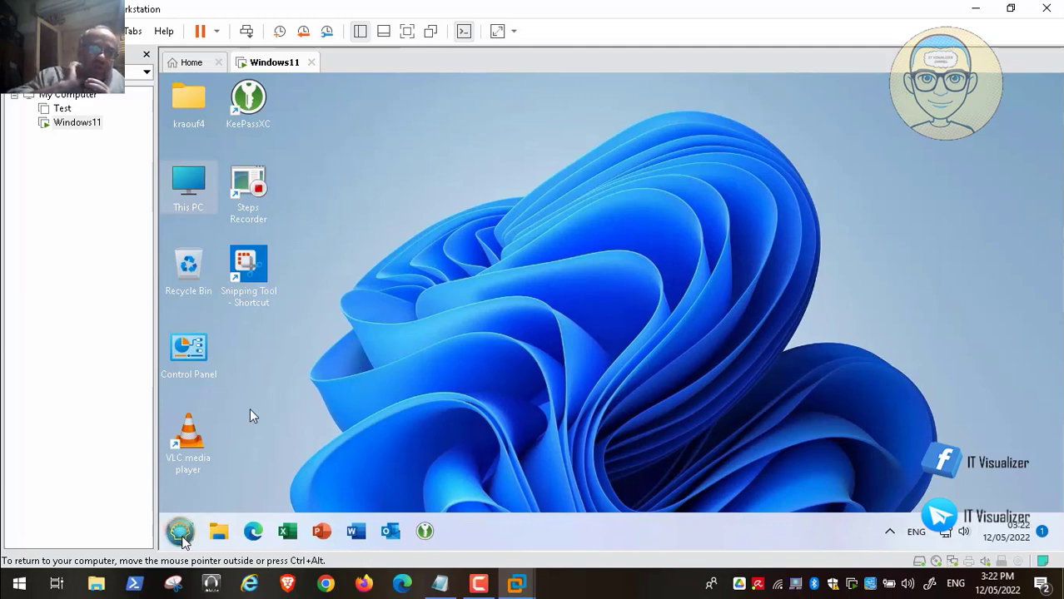
Launch Winaero Tweaker from the Open-Shell All Programs folder and approve the UAC prompt.
left_click(180, 531)
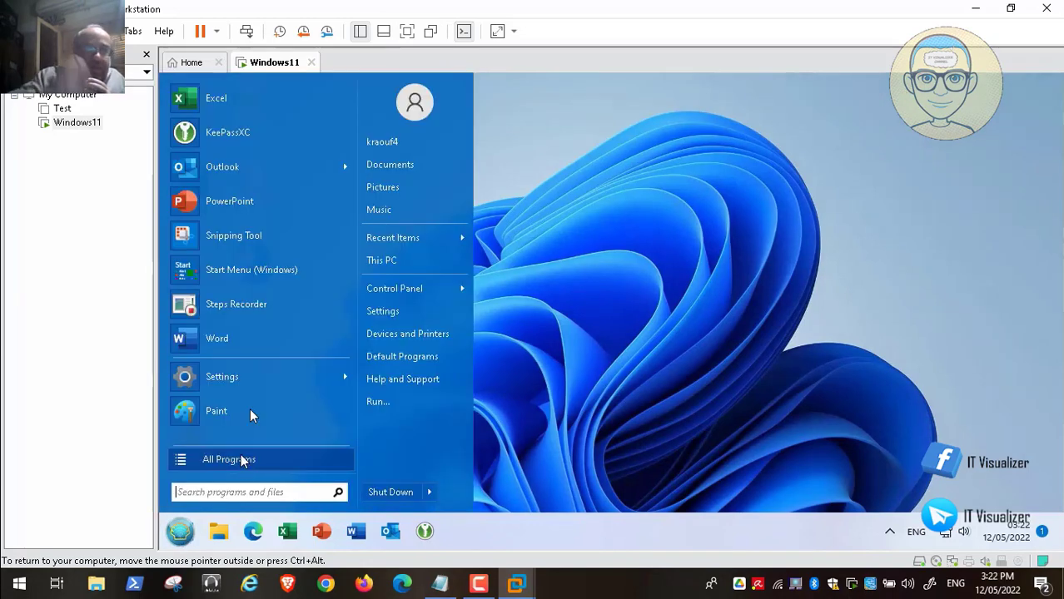
left_click(245, 462)
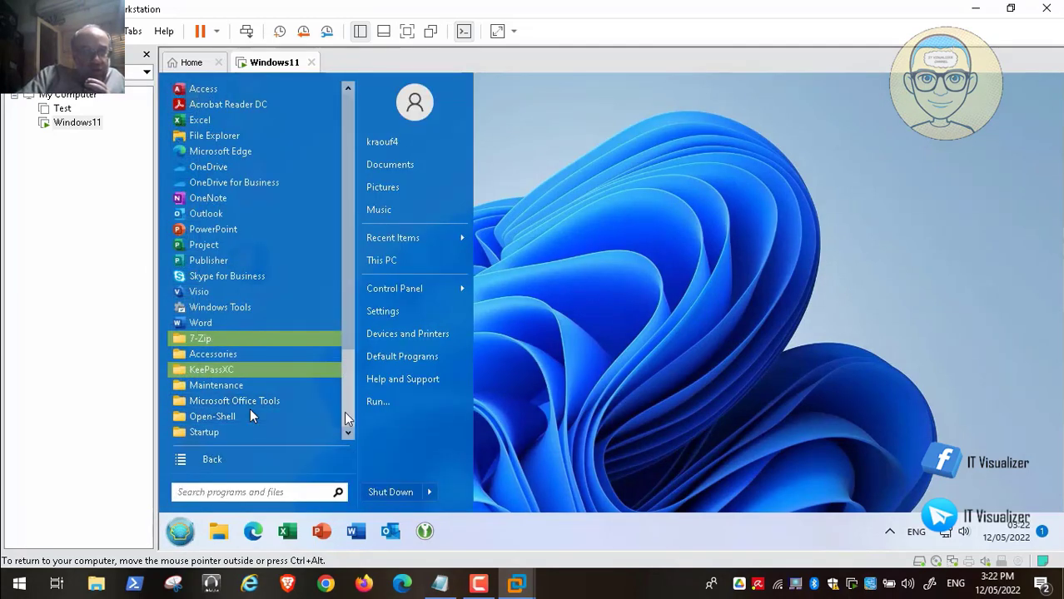
scroll(346, 413, "down", 2)
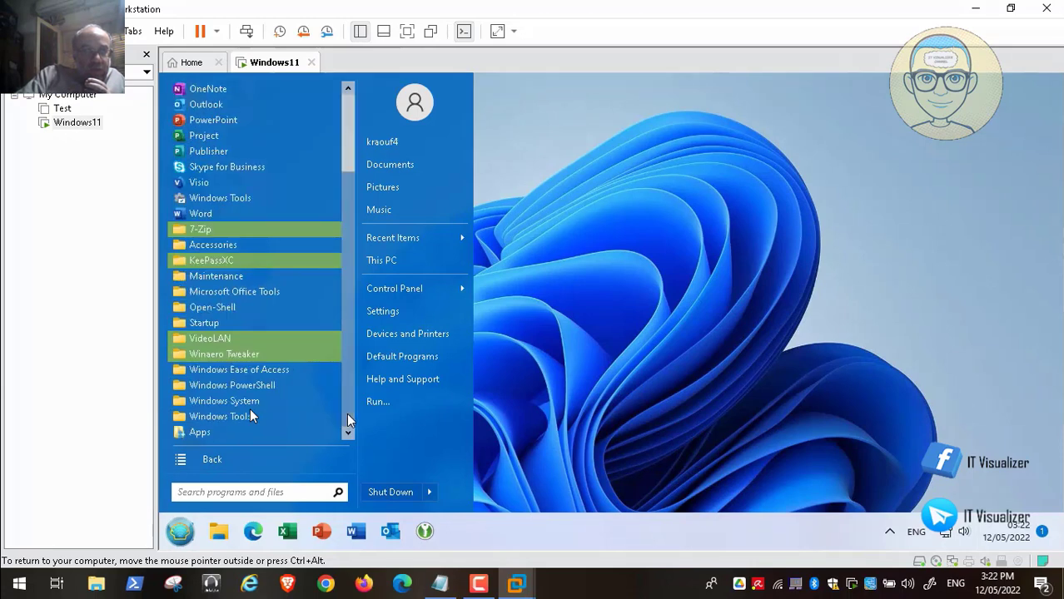
left_click(232, 354)
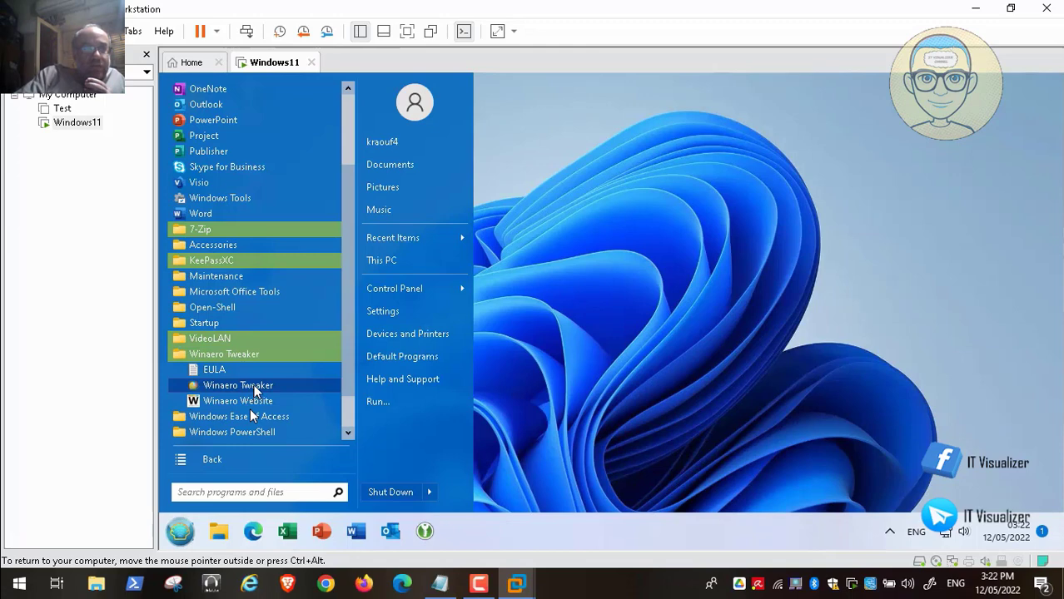
left_click(254, 387)
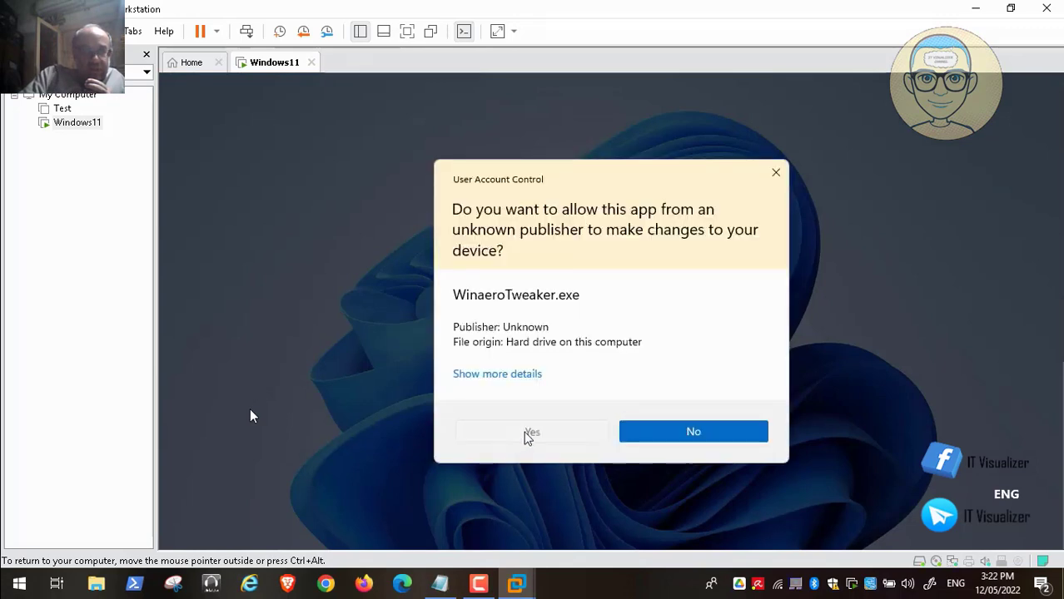
left_click(525, 433)
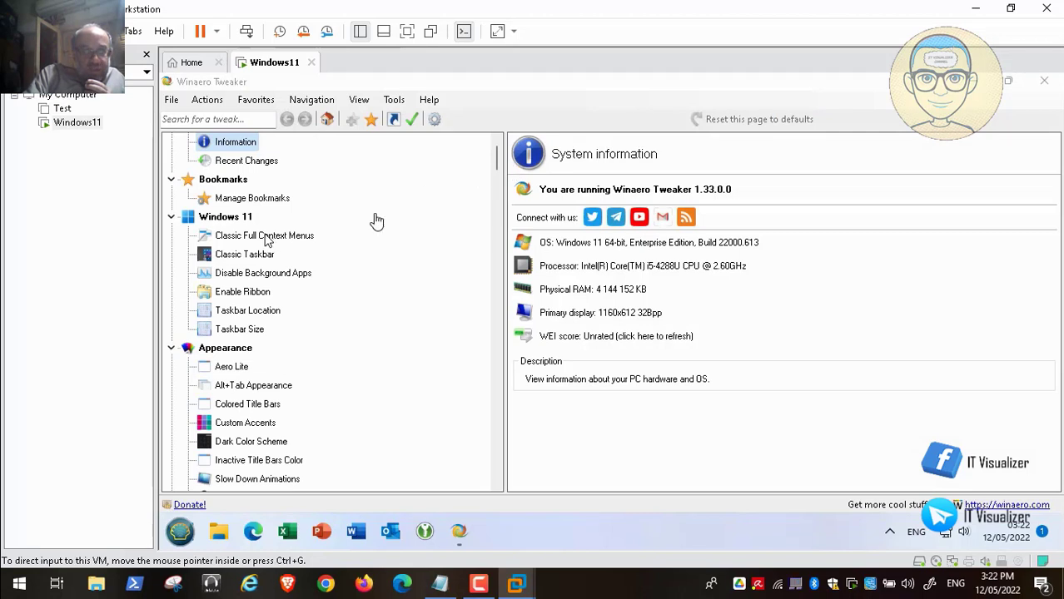
Open the Classic Full Context Menus tweak's detailed article in Microsoft Edge.
left_click(483, 209)
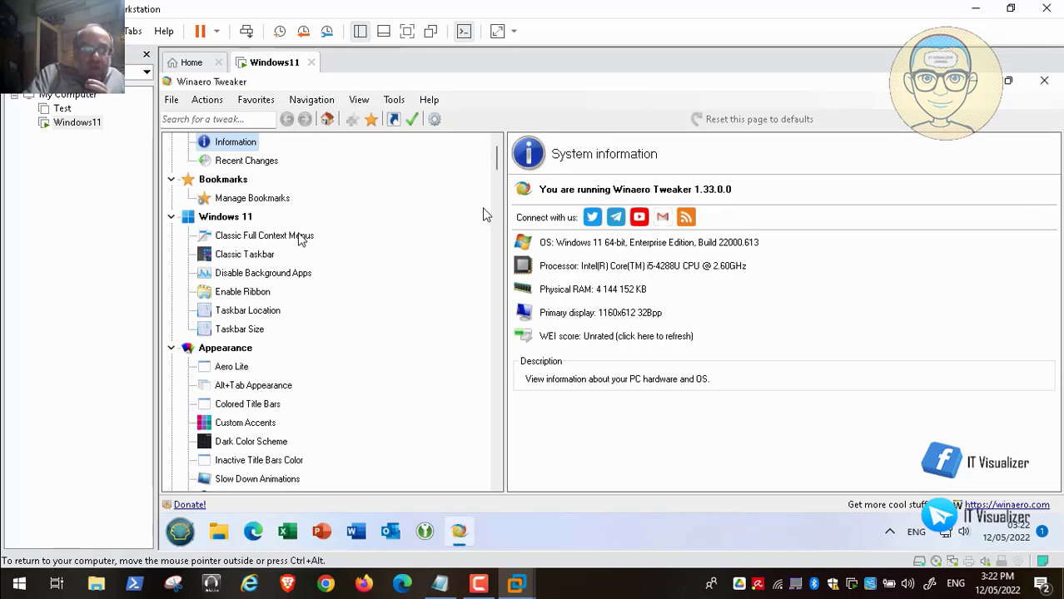
left_click(300, 238)
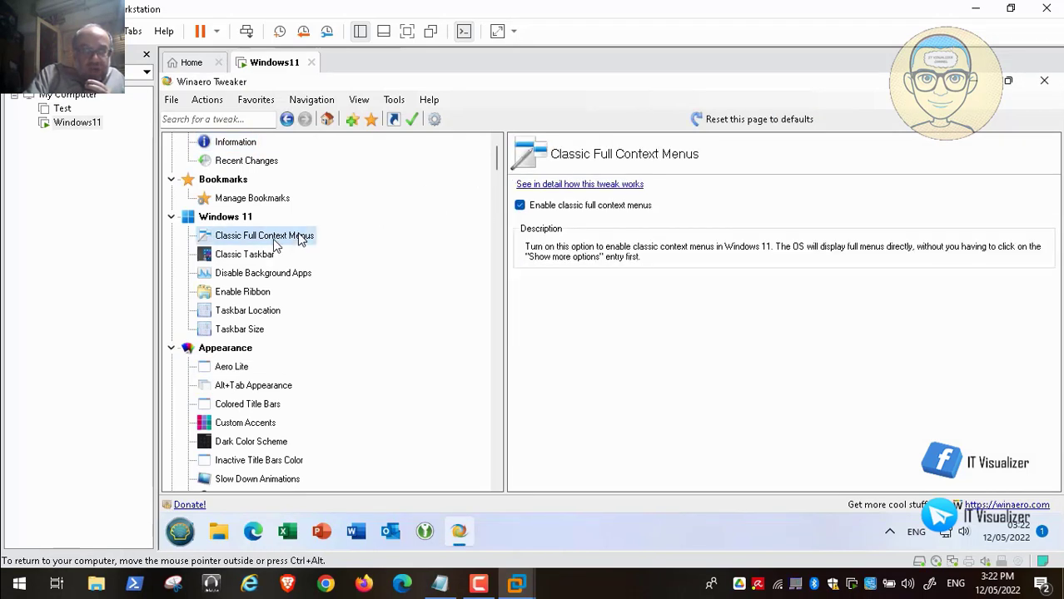
left_click(588, 185)
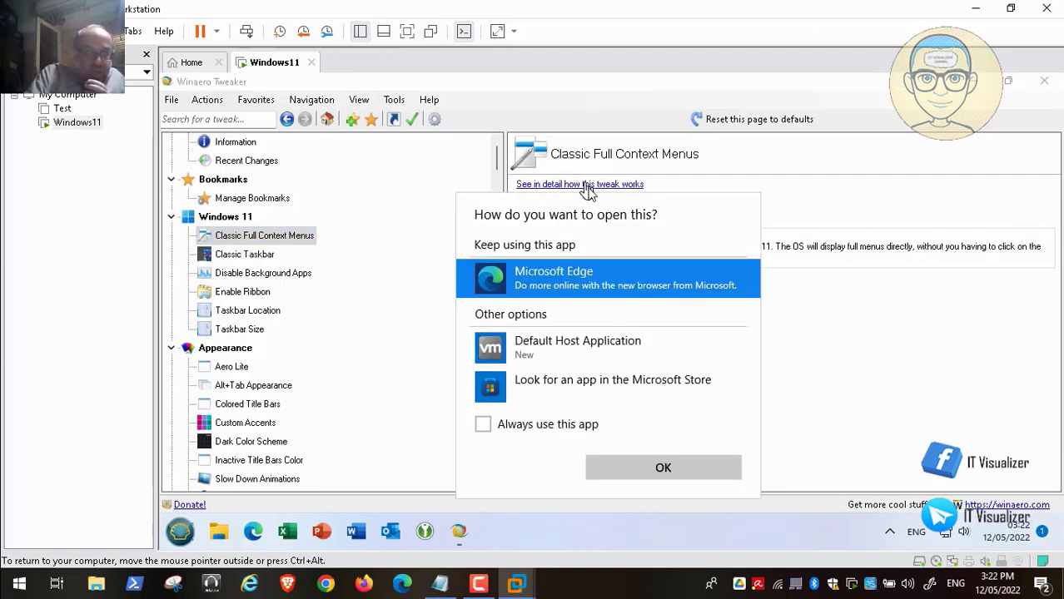
left_click(641, 468)
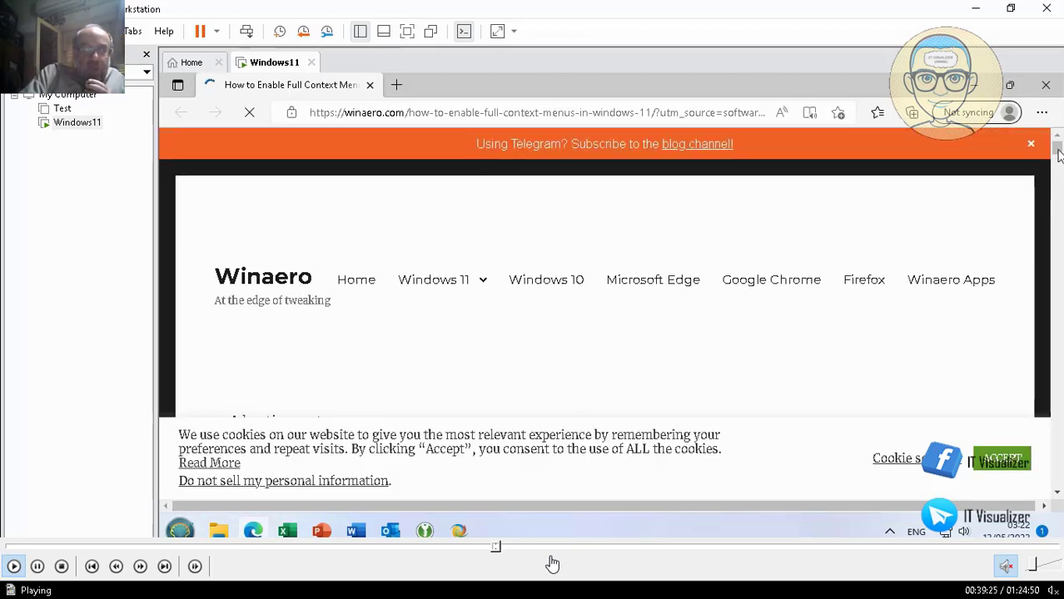
Scroll through the Winaero article down to the reg.exe command.
scroll(1058, 154, "down", 2)
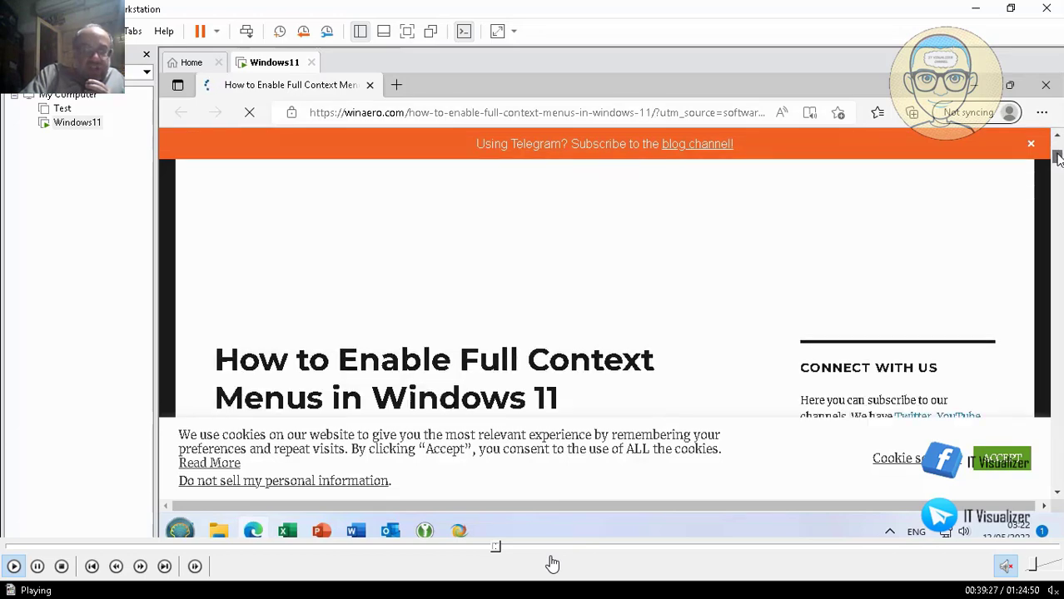
left_click_drag(1057, 154, 1058, 176)
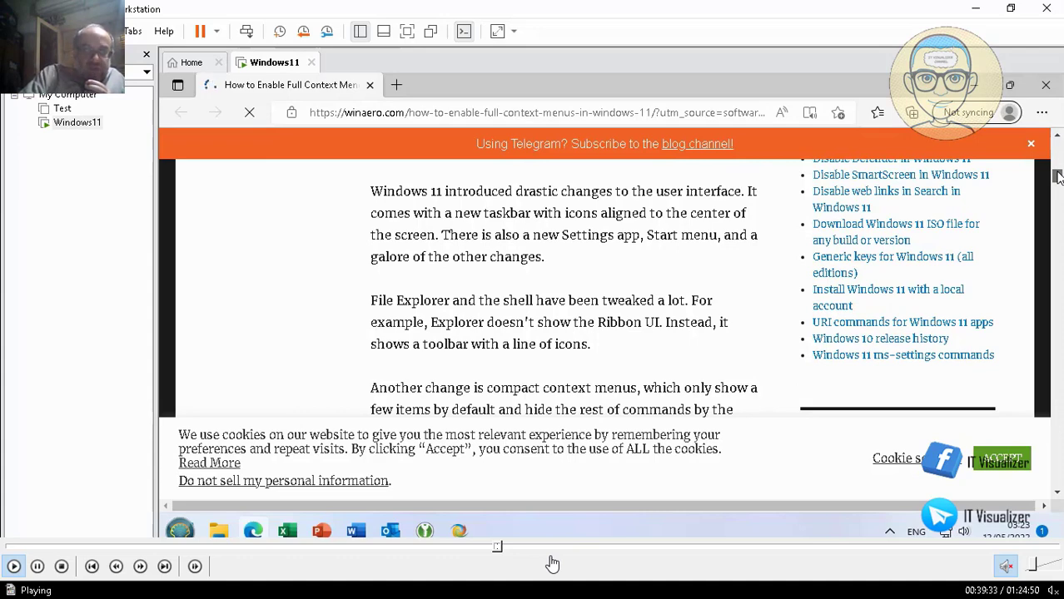
left_click_drag(1057, 176, 1058, 205)
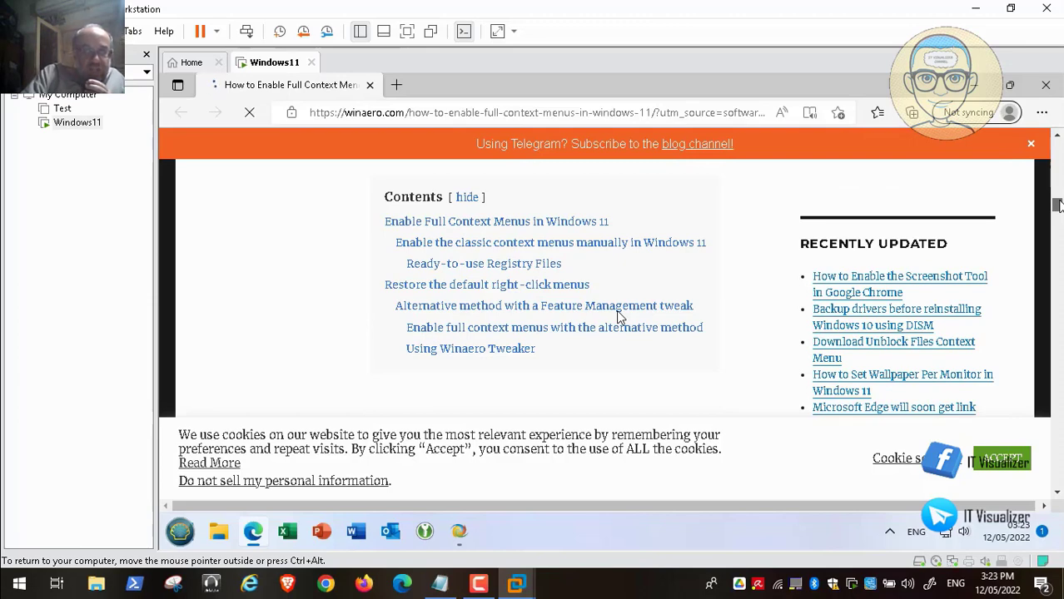
left_click_drag(1059, 205, 1059, 224)
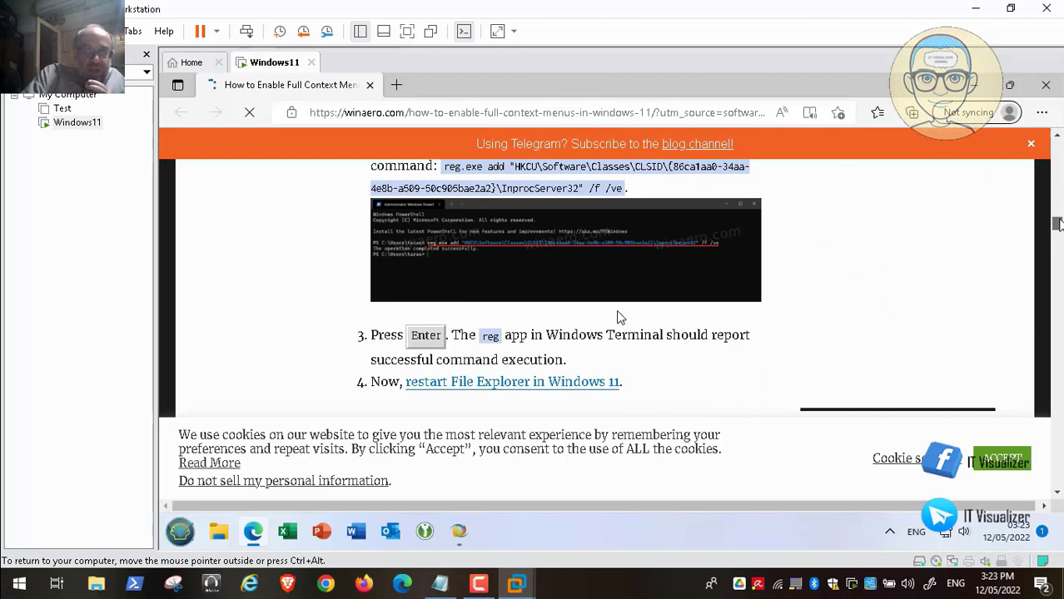
scroll(618, 316, "down", 1)
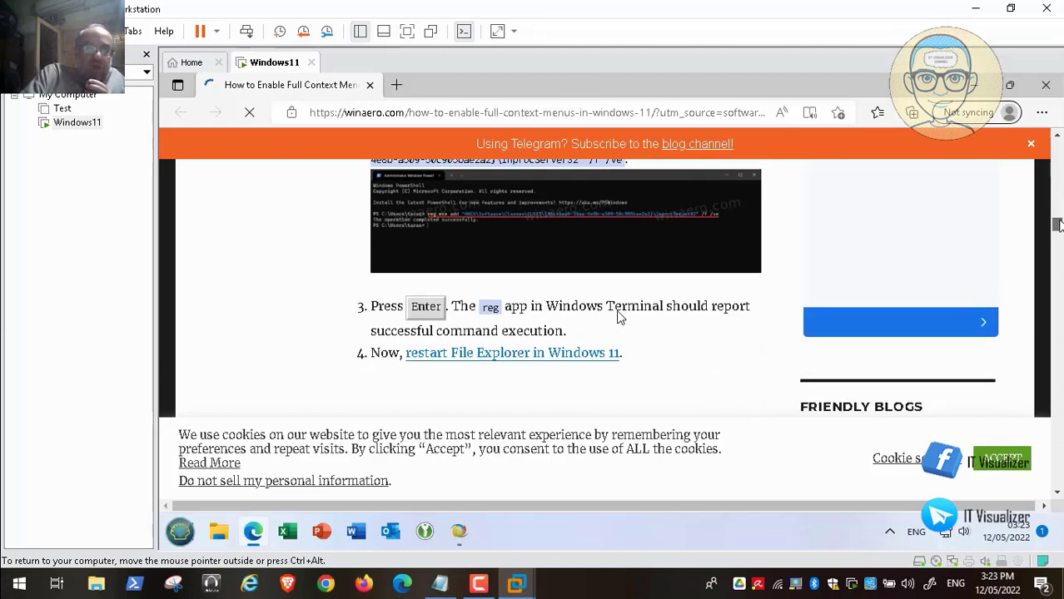
scroll(618, 316, "up", 2)
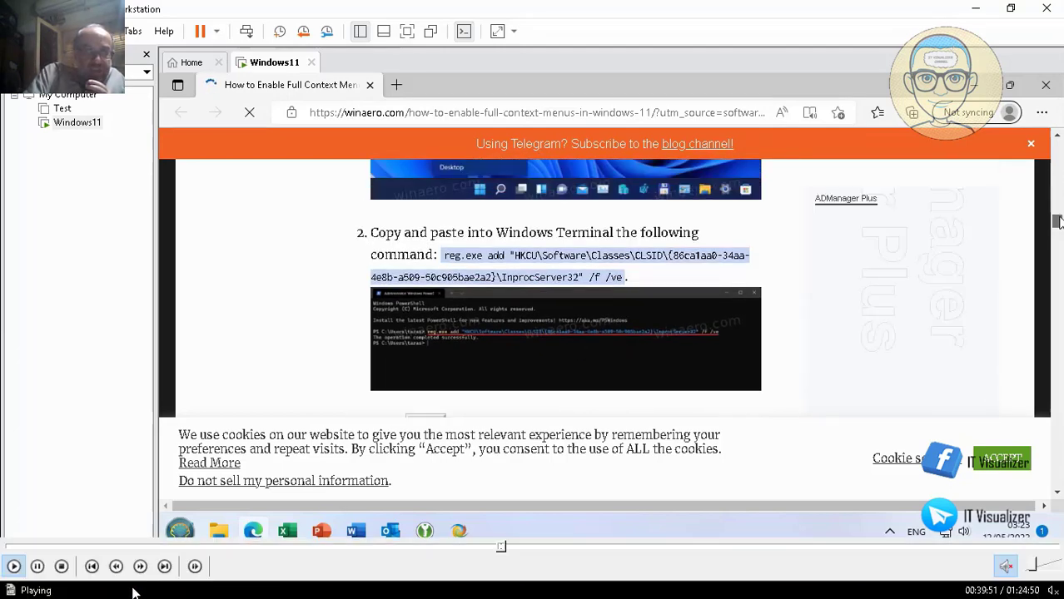
Open Edge's print panel with Microsoft Print to PDF as the printer.
left_click(37, 566)
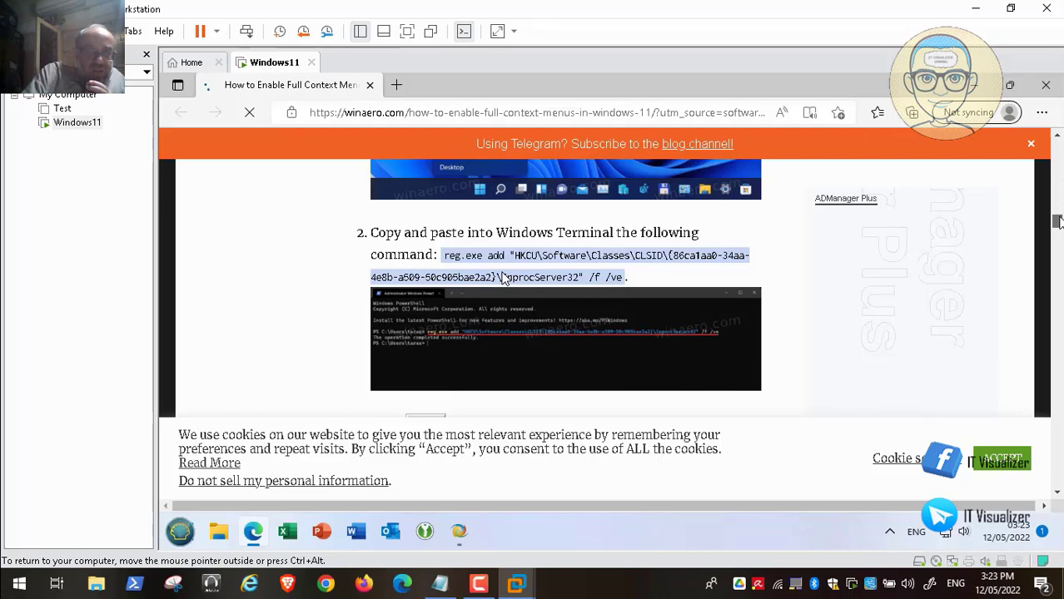
mouse_move(430, 577)
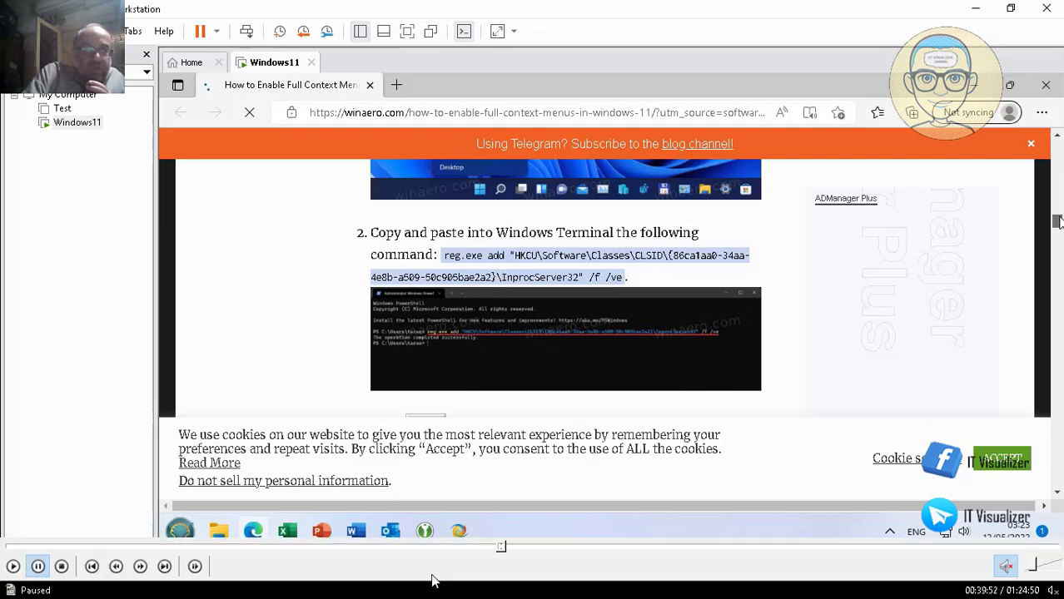
left_click(506, 551)
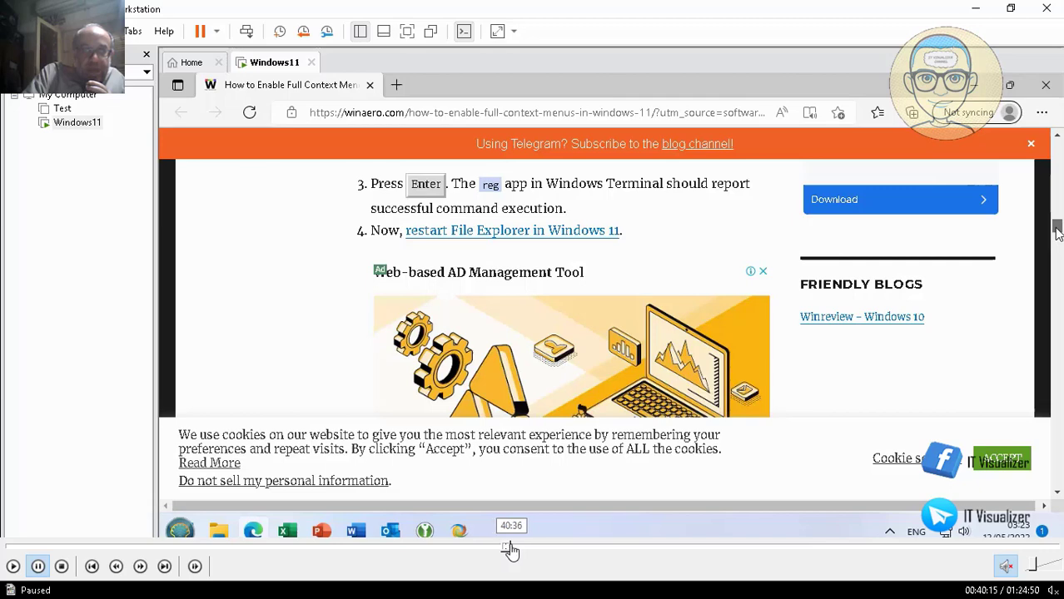
left_click(511, 551)
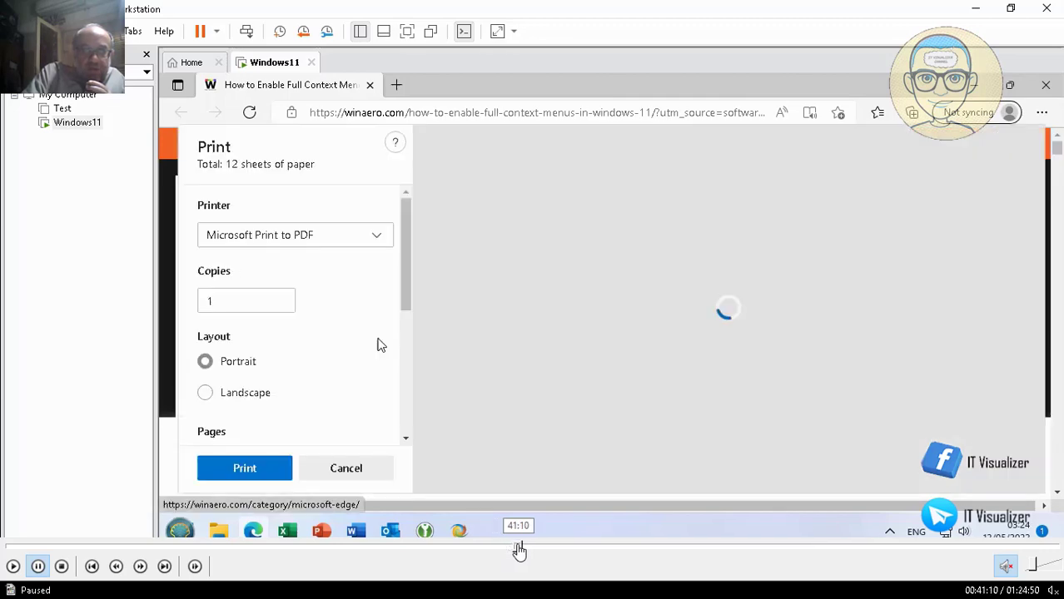
left_click(518, 551)
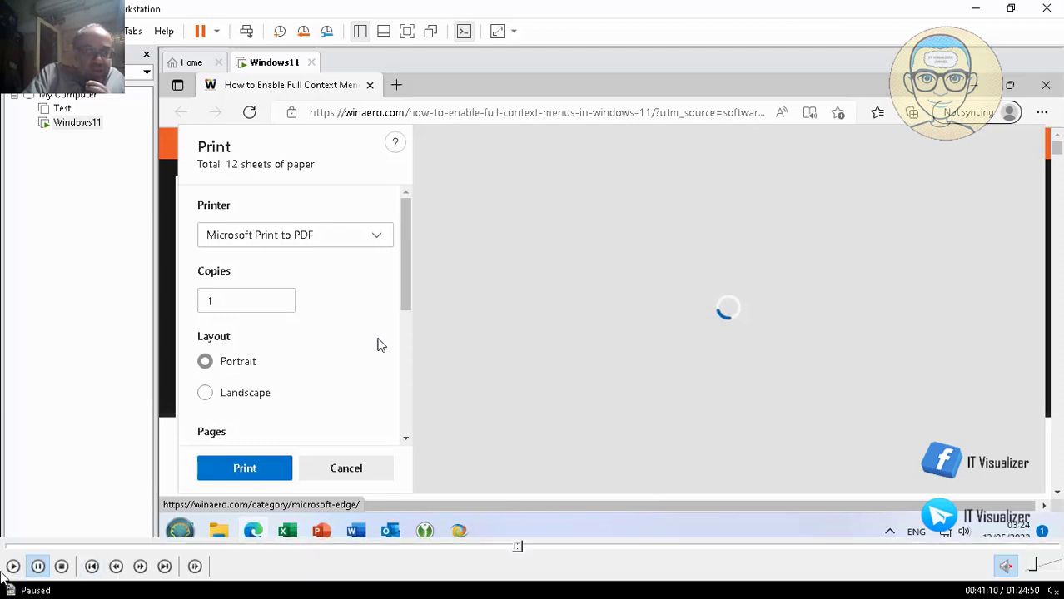
Save the article as PDF 'full context menu registry' on D: and create a 'Full Context reg' text document.
key("space")
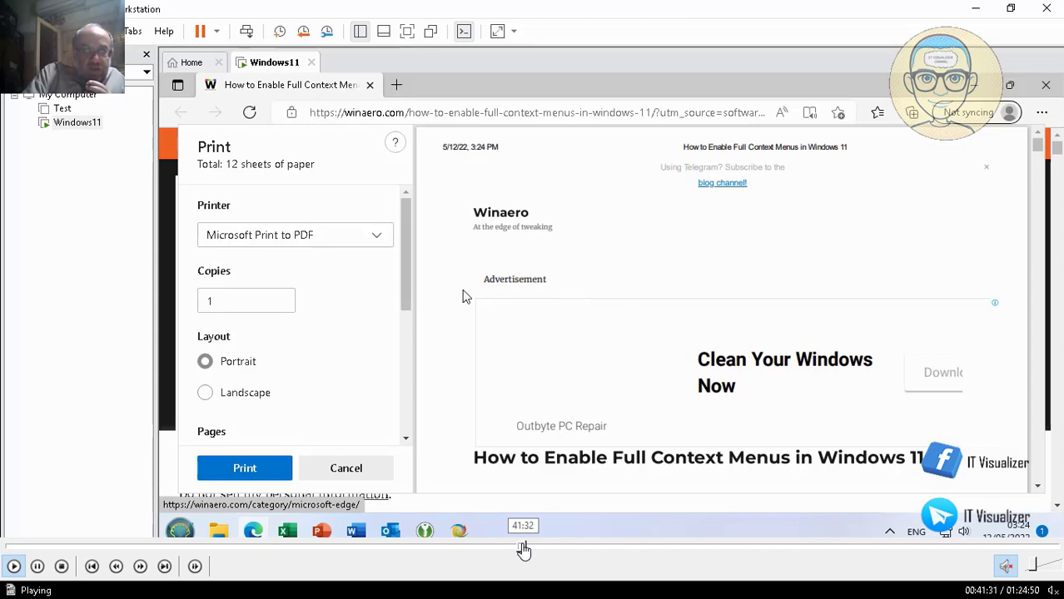
left_click(526, 548)
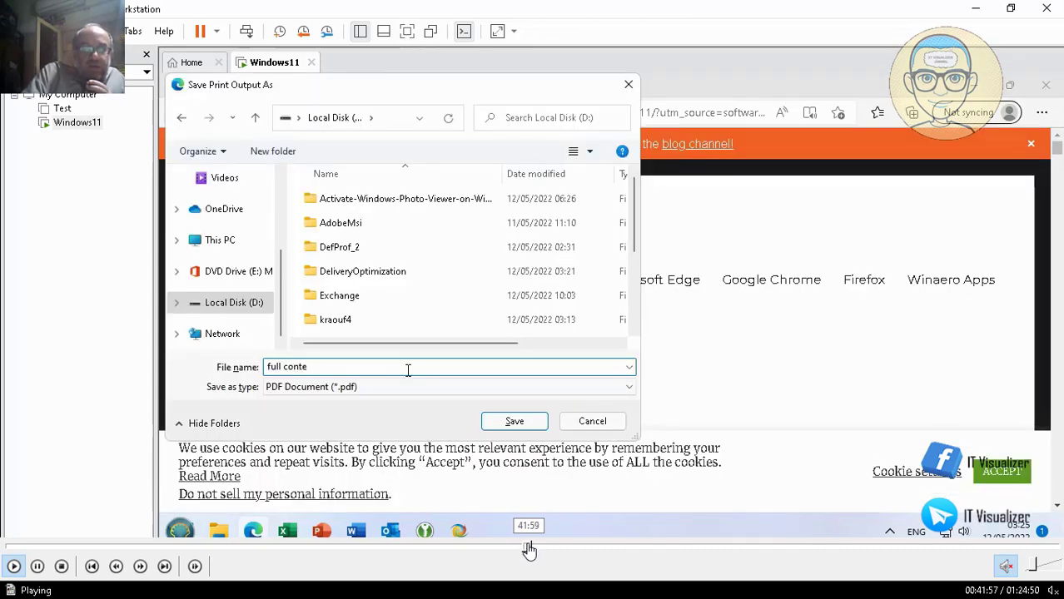
left_click(535, 550)
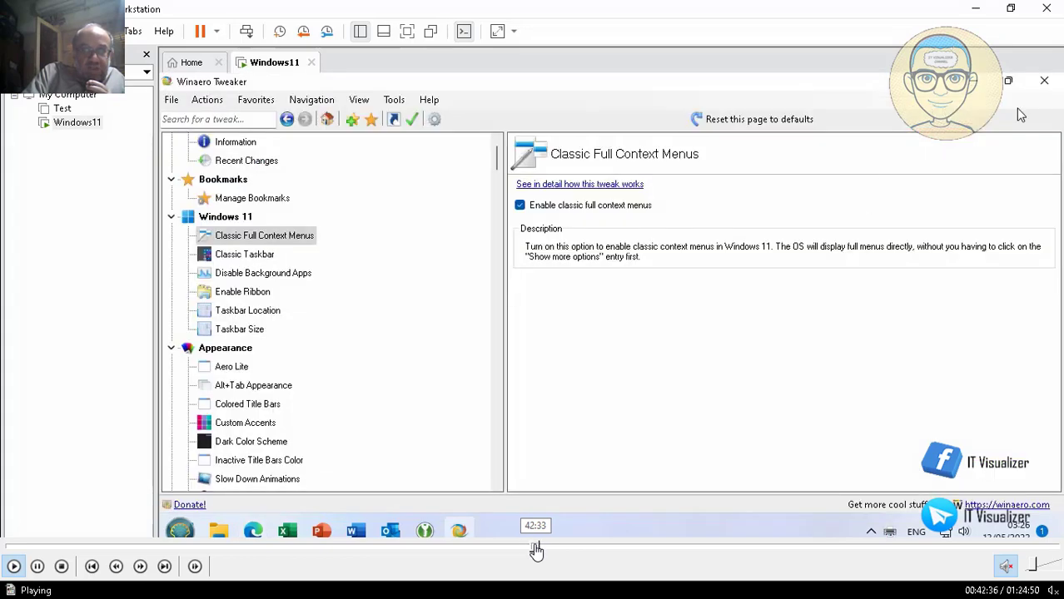
left_click(540, 550)
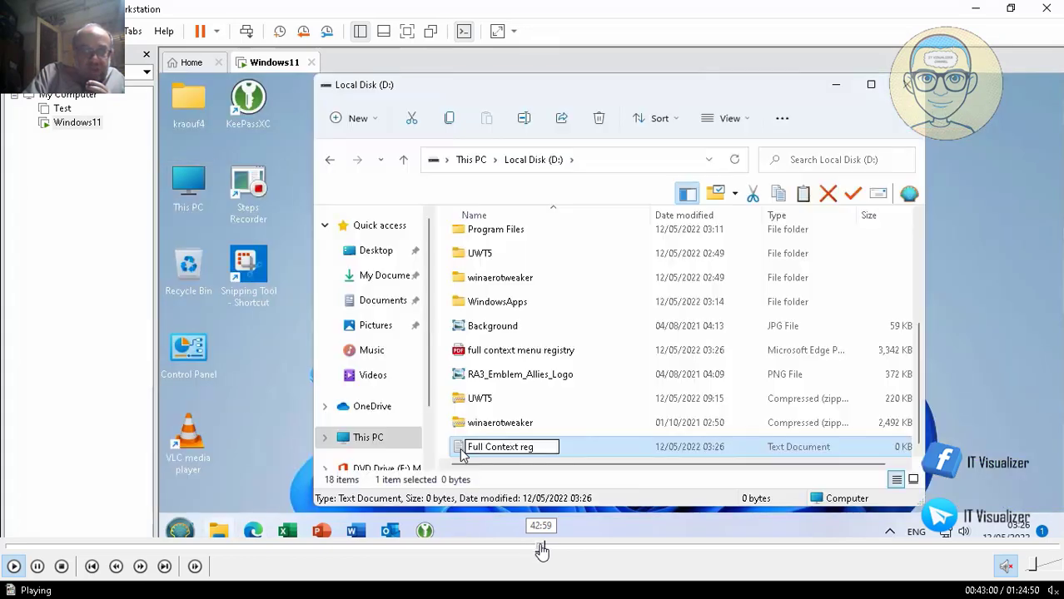
Leave the saved Full Context reg file and return to the Winaero article in Edge.
left_click(546, 549)
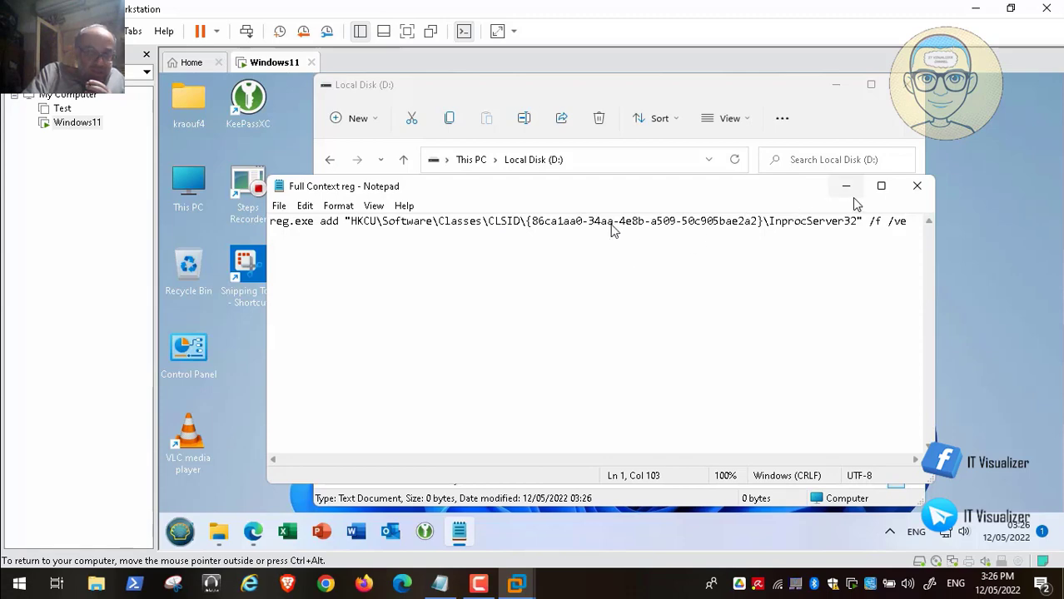
left_click(254, 534)
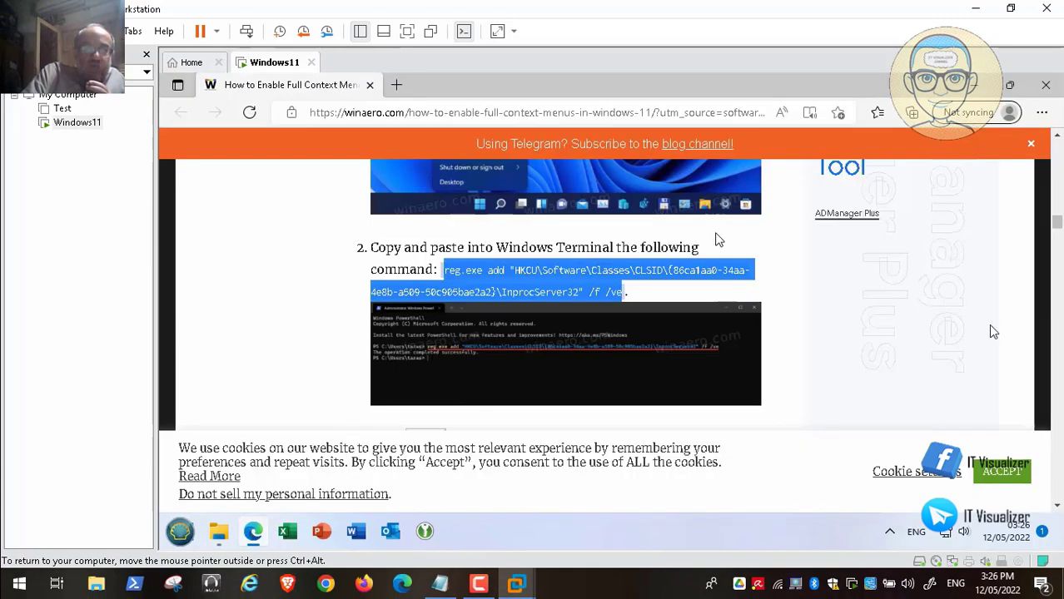
Scroll to the manual classic-context-menu steps and open the restart-Explorer link in a new tab.
scroll(1057, 233, "down", 3)
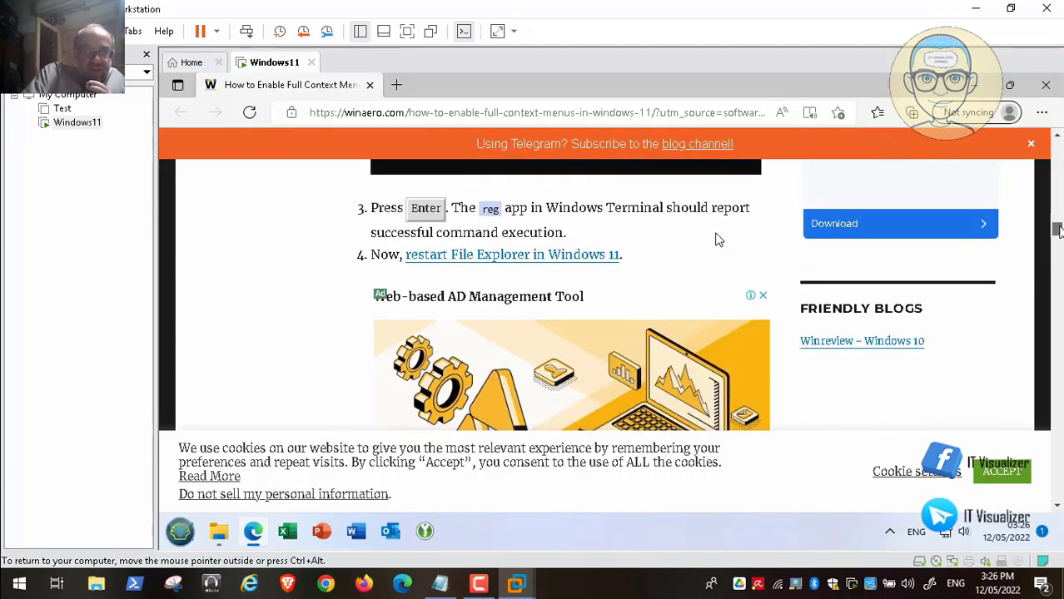
scroll(719, 240, "down", 1)
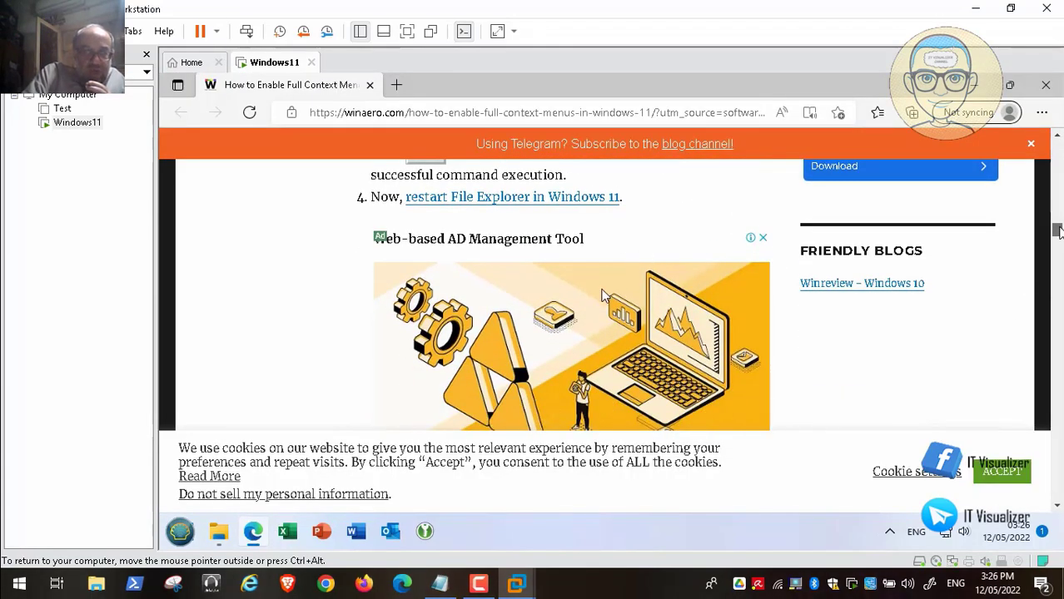
scroll(605, 296, "down", 2)
scroll(619, 331, "down", 4)
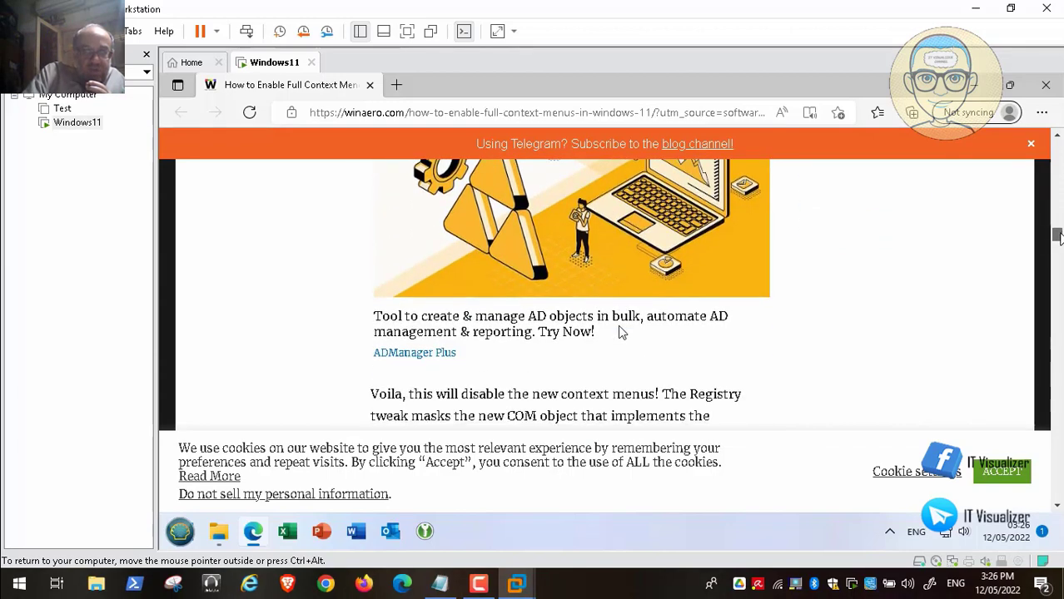
scroll(618, 331, "down", 2)
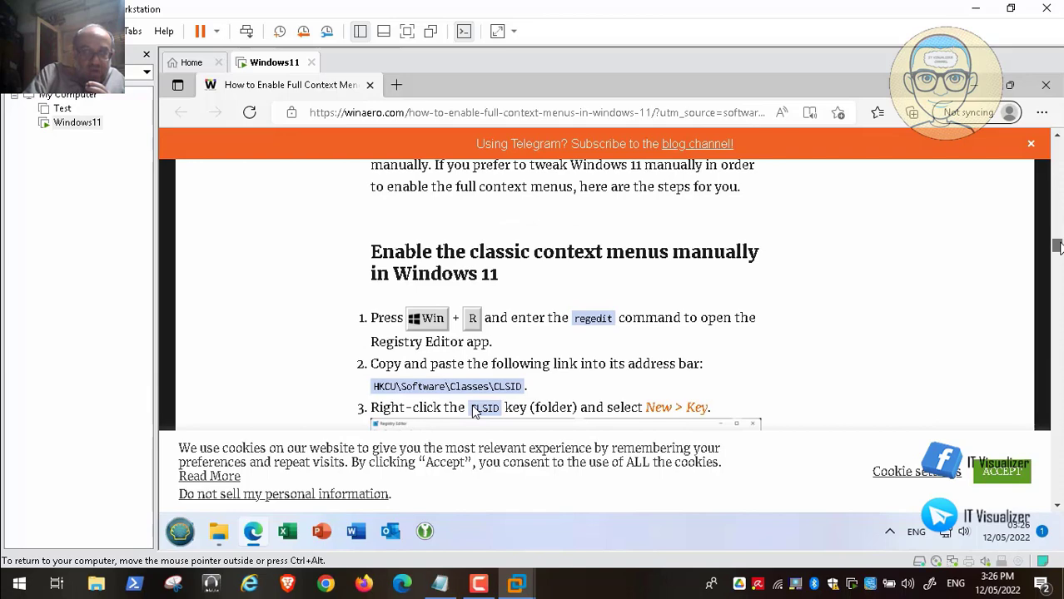
scroll(474, 412, "up", 5)
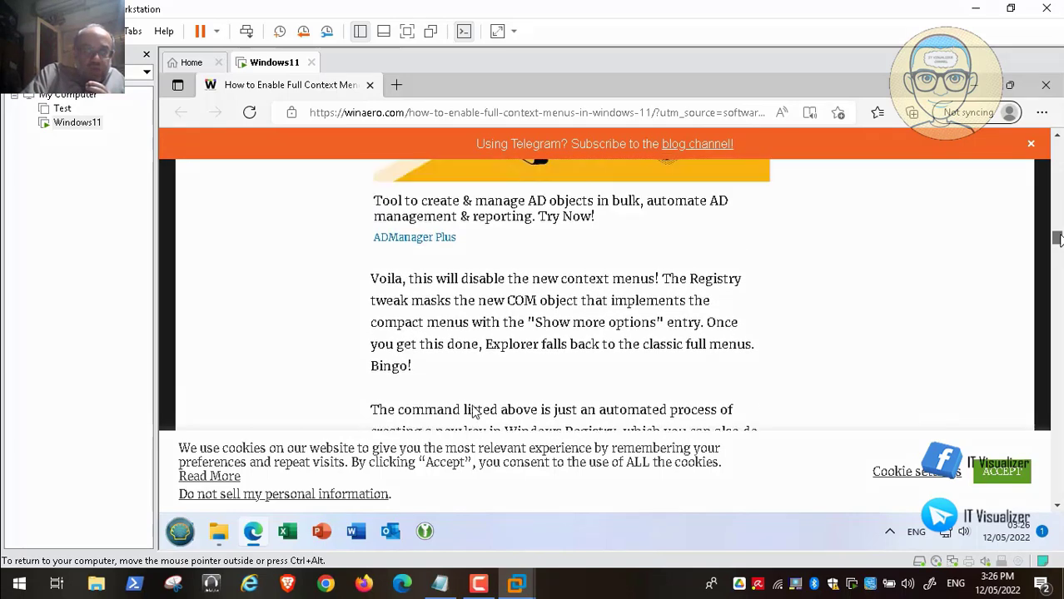
scroll(472, 411, "up", 4)
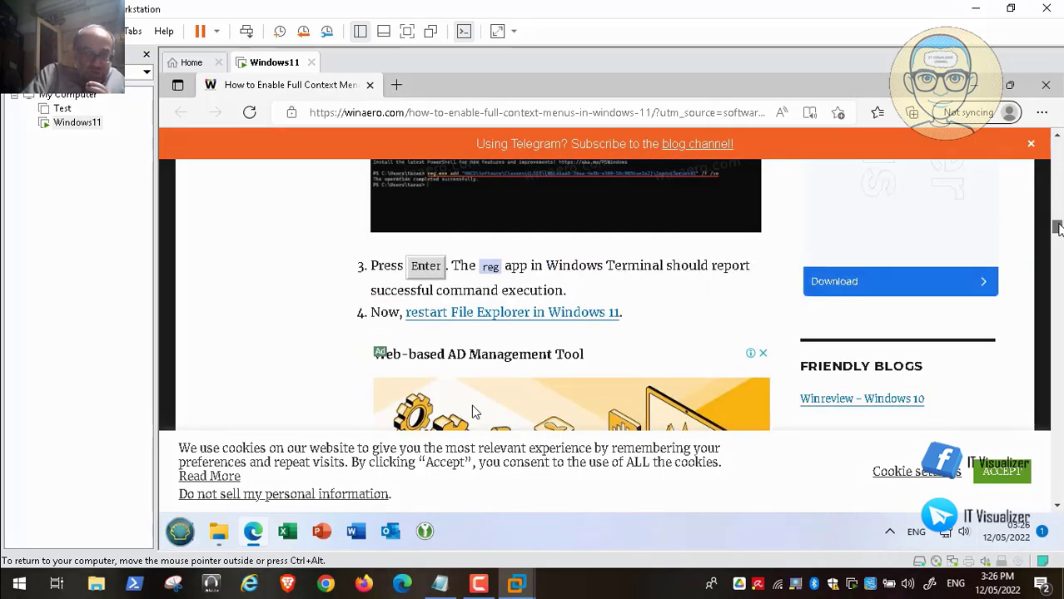
right_click(601, 315)
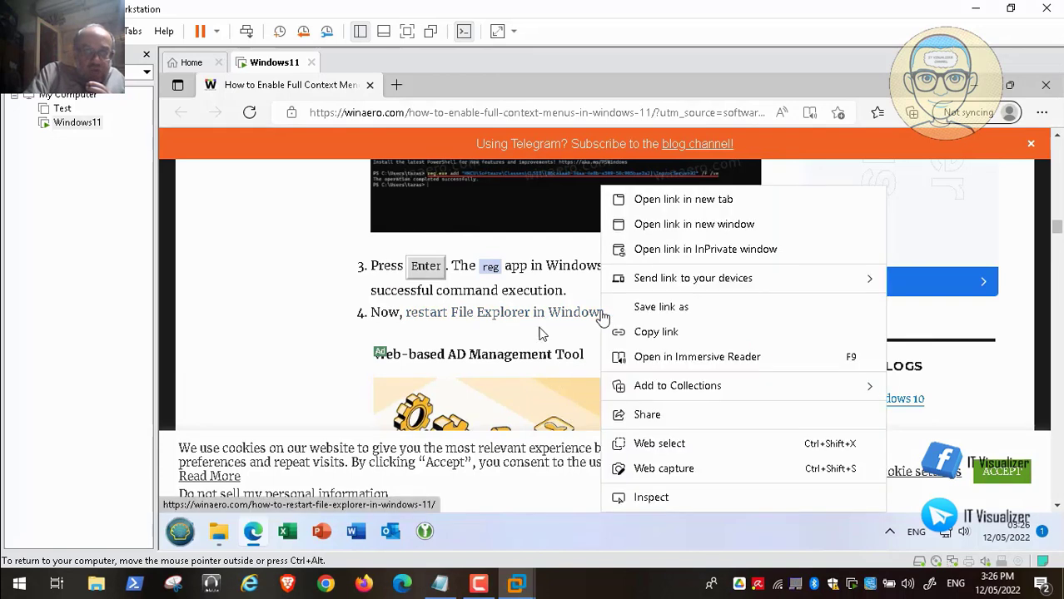
left_click(697, 203)
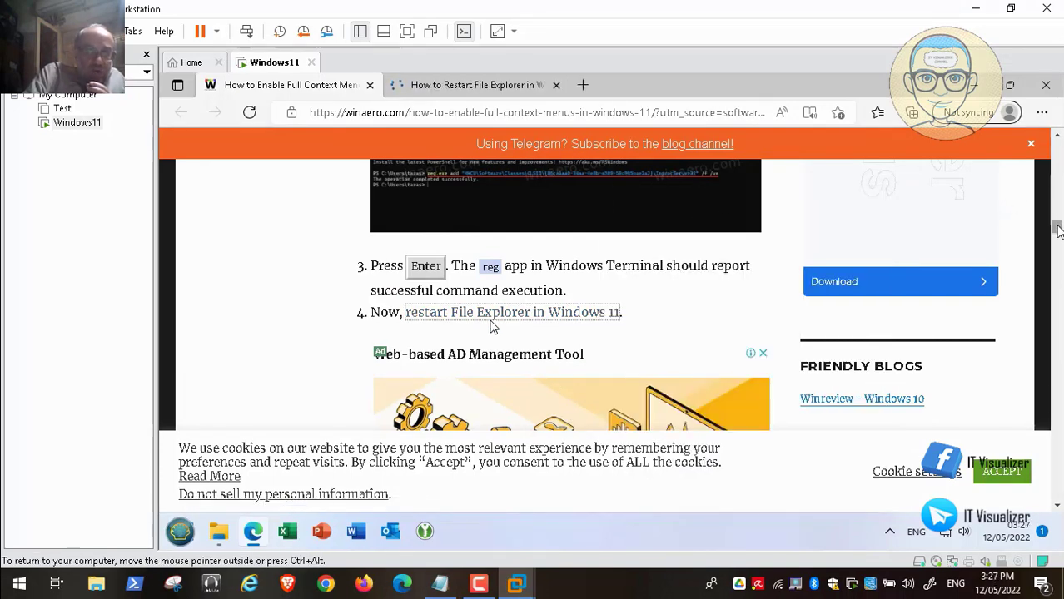
left_click_drag(1057, 226, 1059, 250)
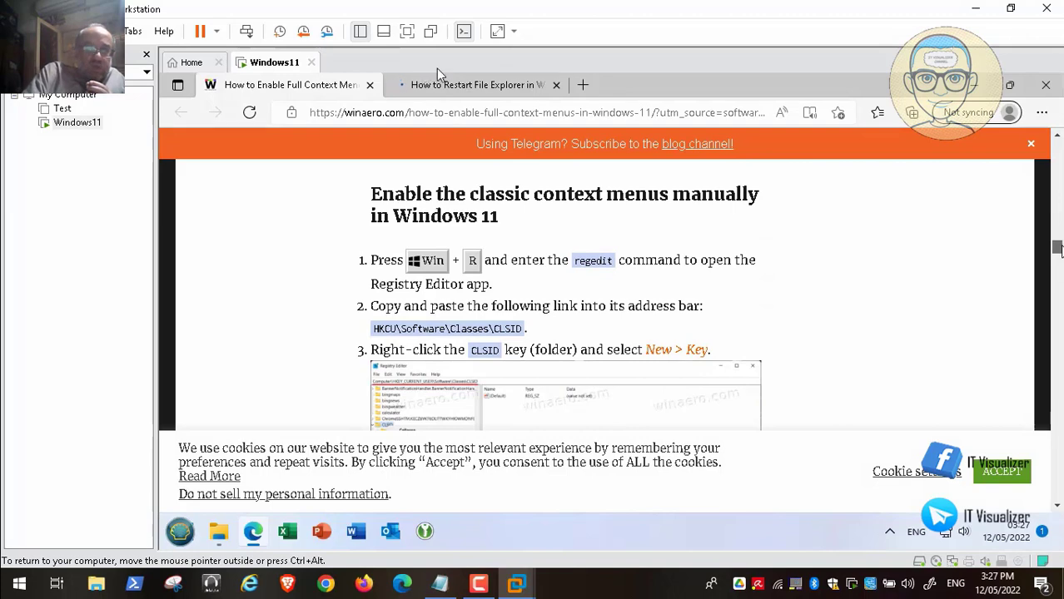
Scroll to the ready-to-use registry files, then resume and skip ahead in the walkthrough video.
scroll(399, 266, "up", 4)
scroll(397, 256, "down", 8)
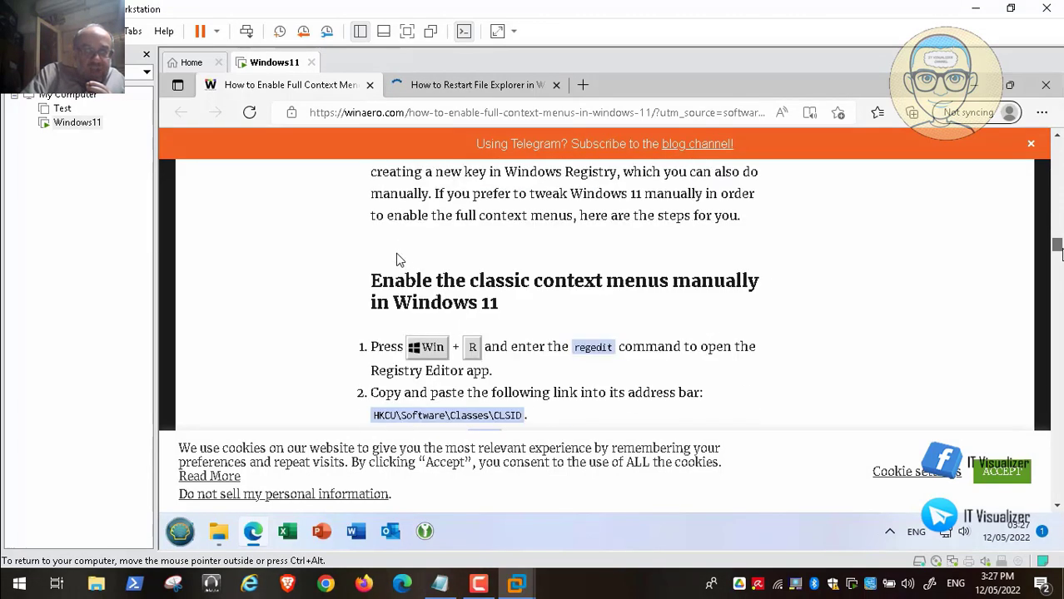
scroll(396, 253, "down", 10)
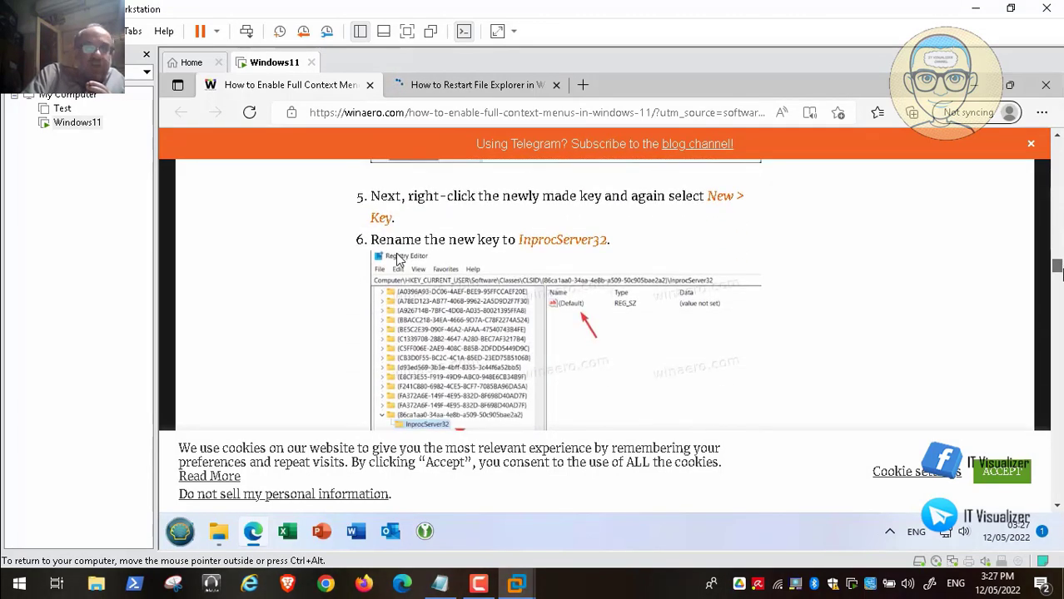
scroll(399, 260, "down", 3)
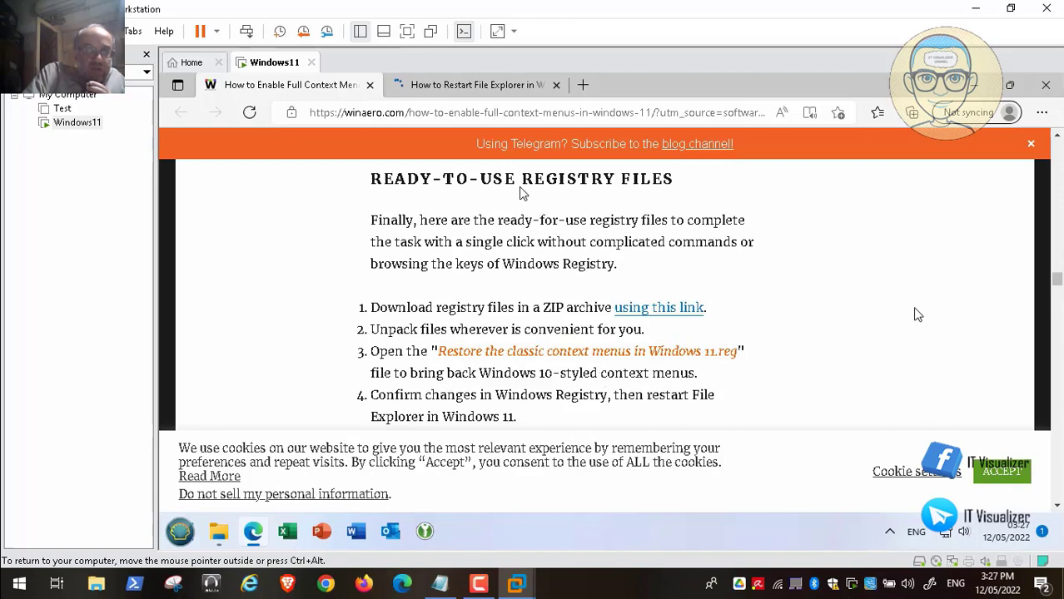
left_click(23, 568)
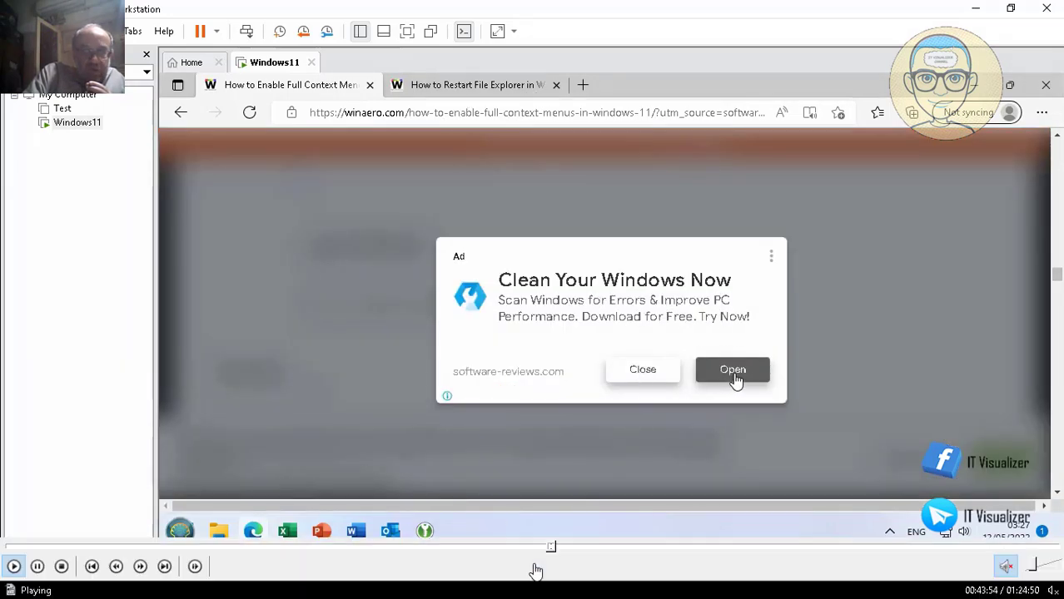
left_click(558, 547)
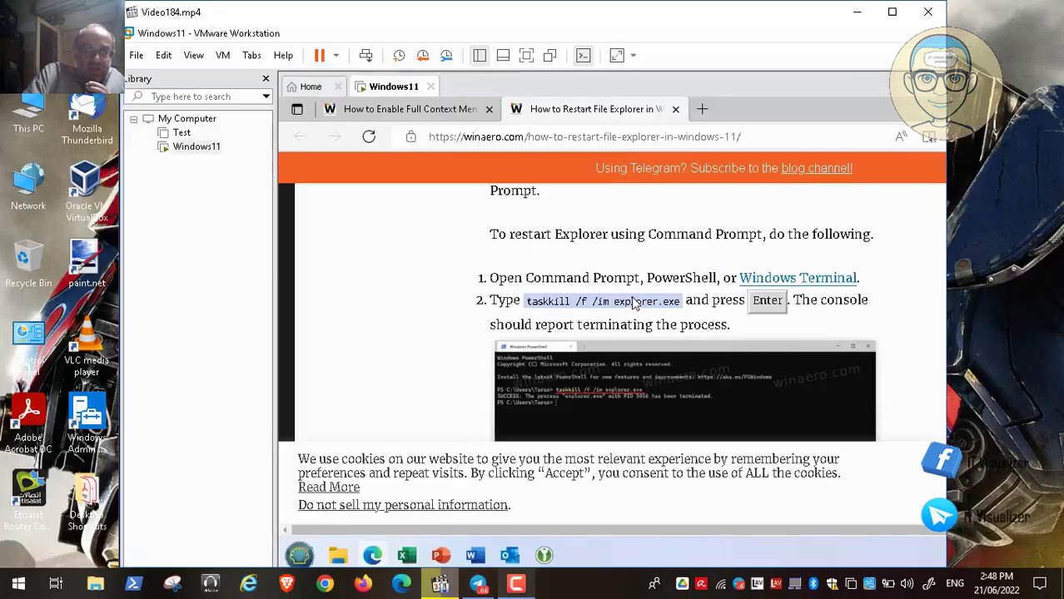
Search Brave for 'restart file explorer cmd' and open Bleeping Computer's Explorer.exe restart guide.
left_click(857, 12)
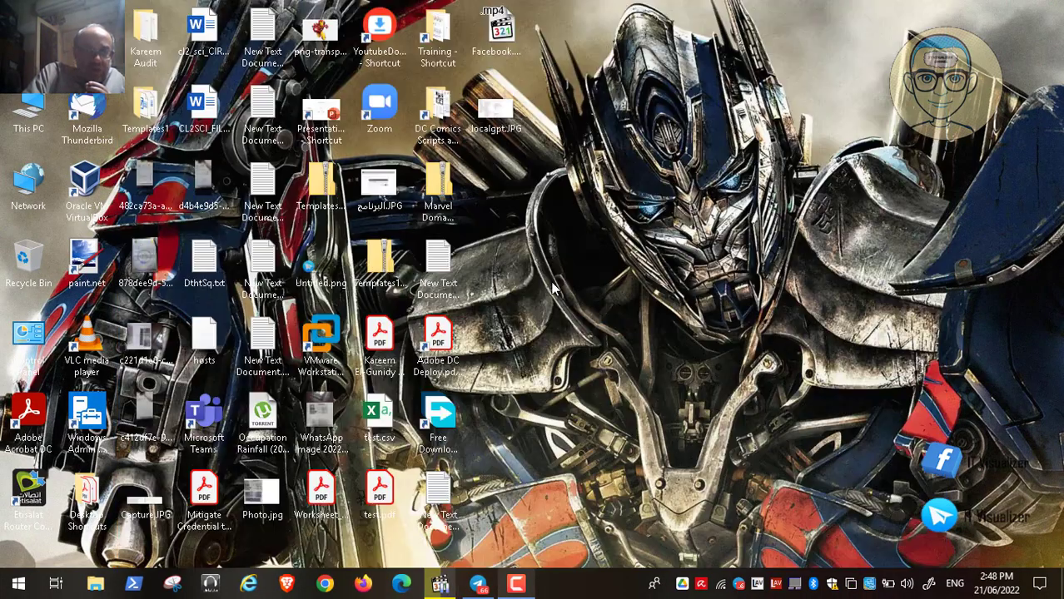
left_click(285, 585)
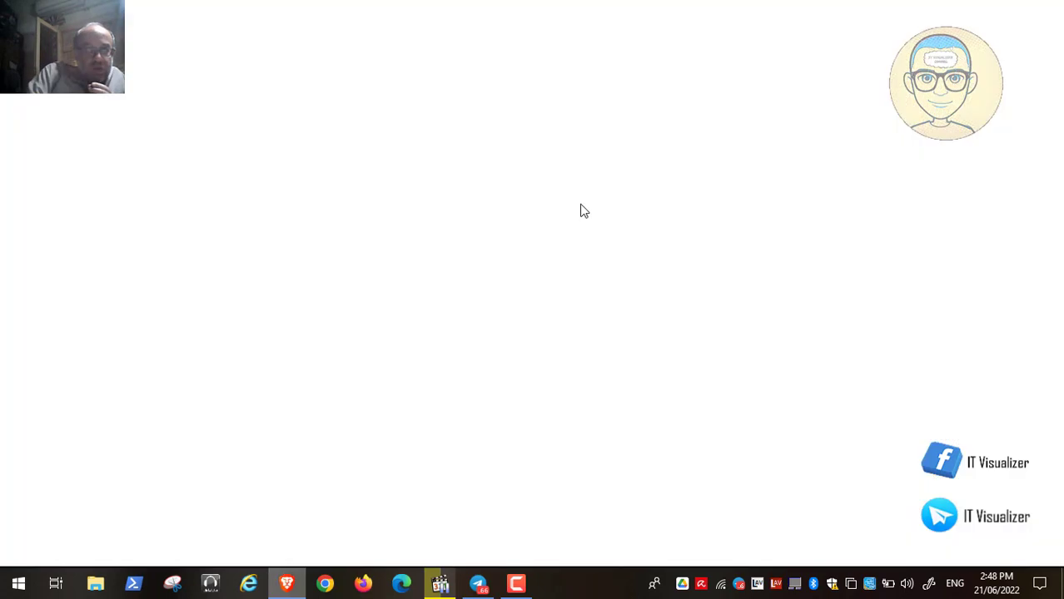
type("restart ")
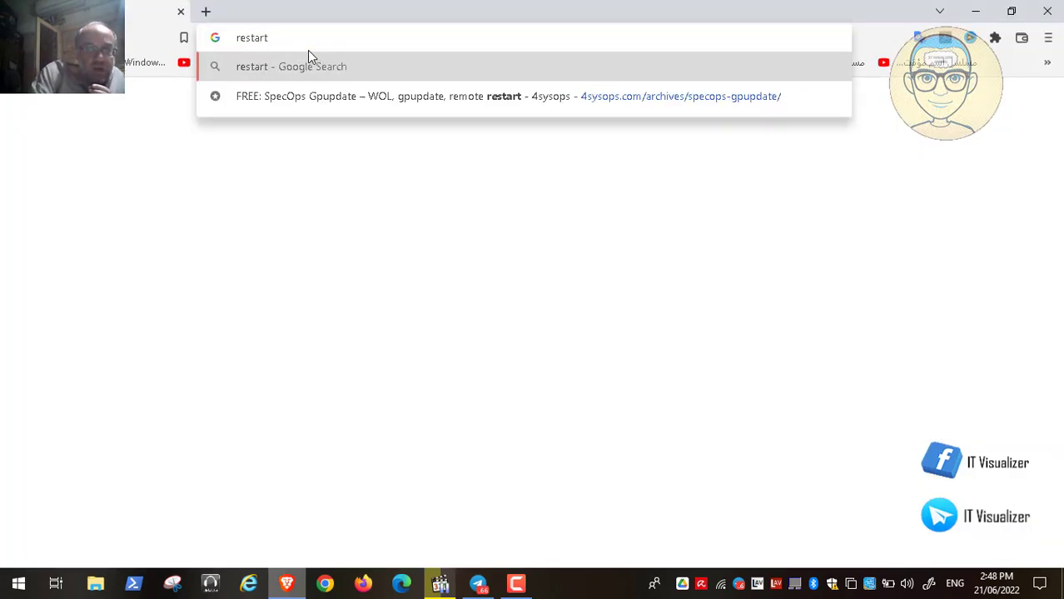
type("file exploere")
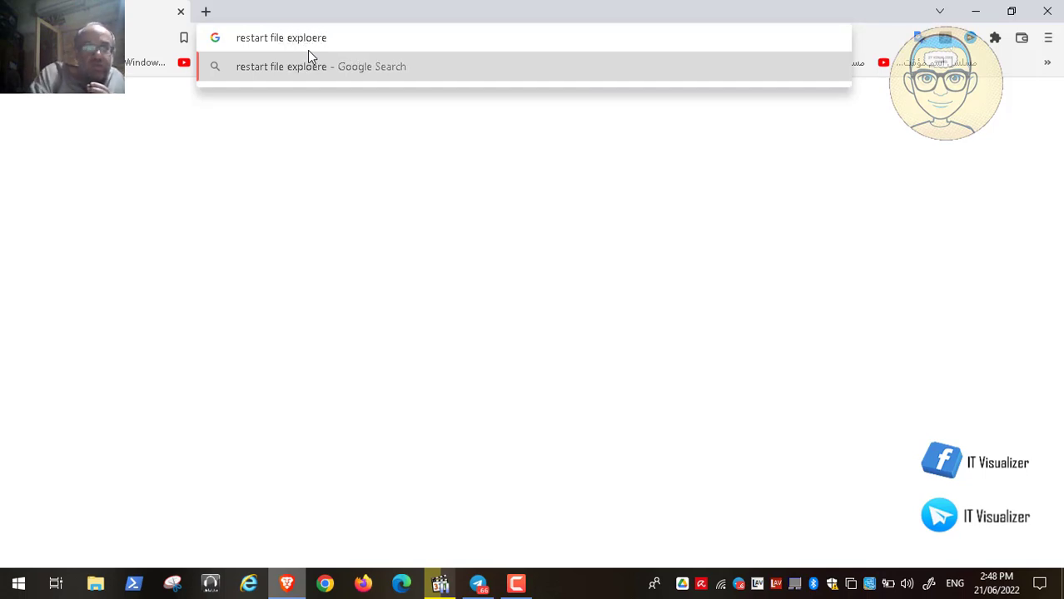
key("BackSpace")
key("BackSpace")
key("BackSpace")
type("re")
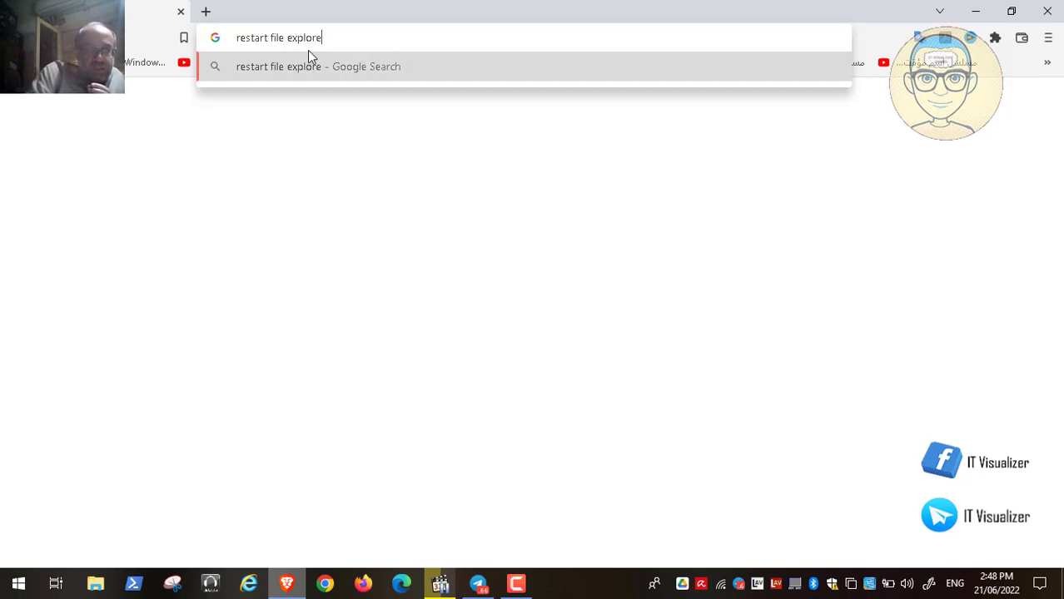
type("r cmd")
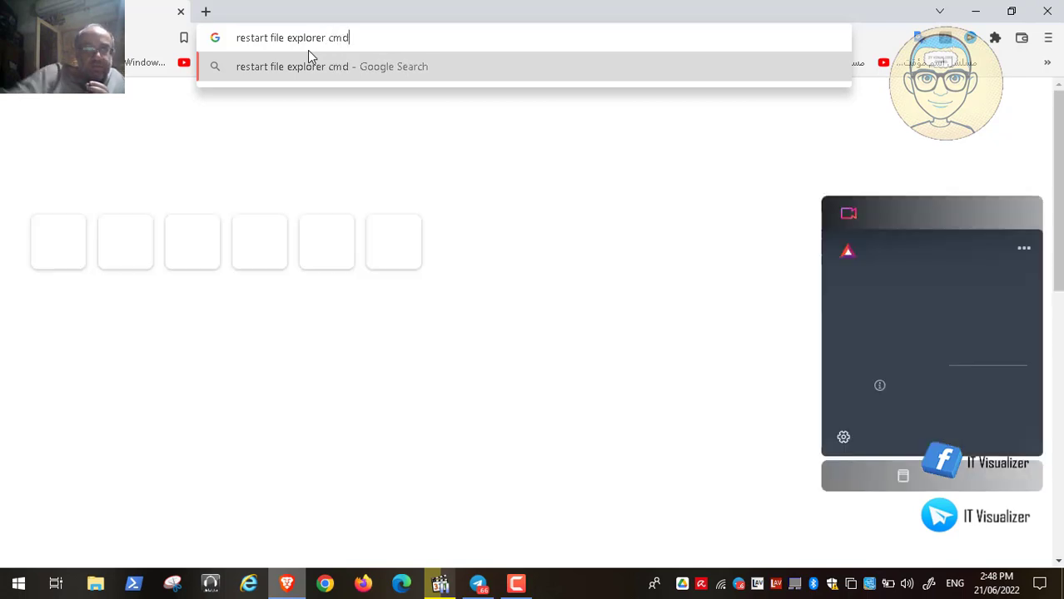
key("Return")
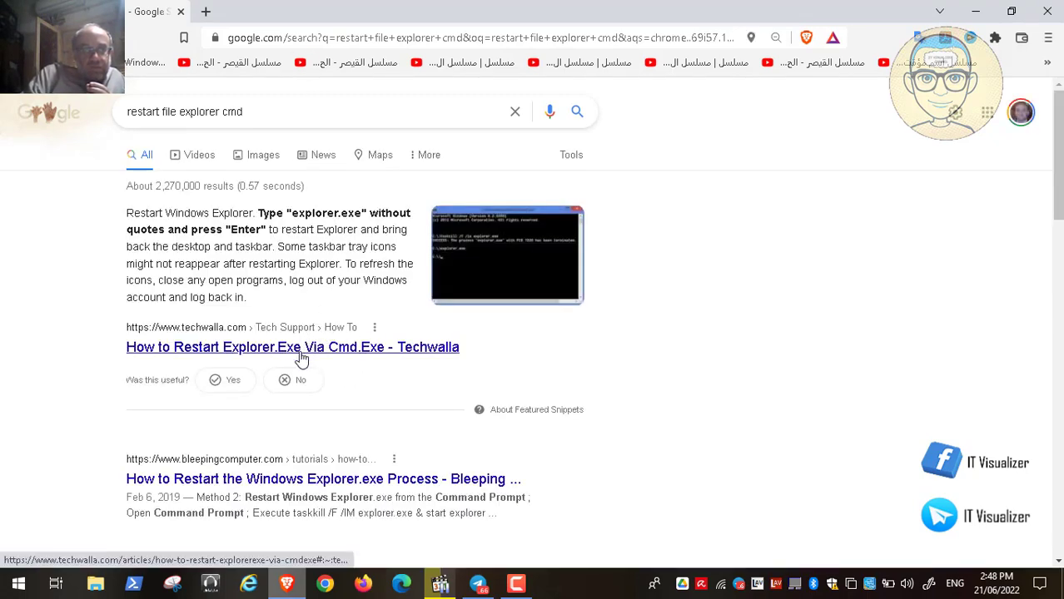
left_click(290, 488)
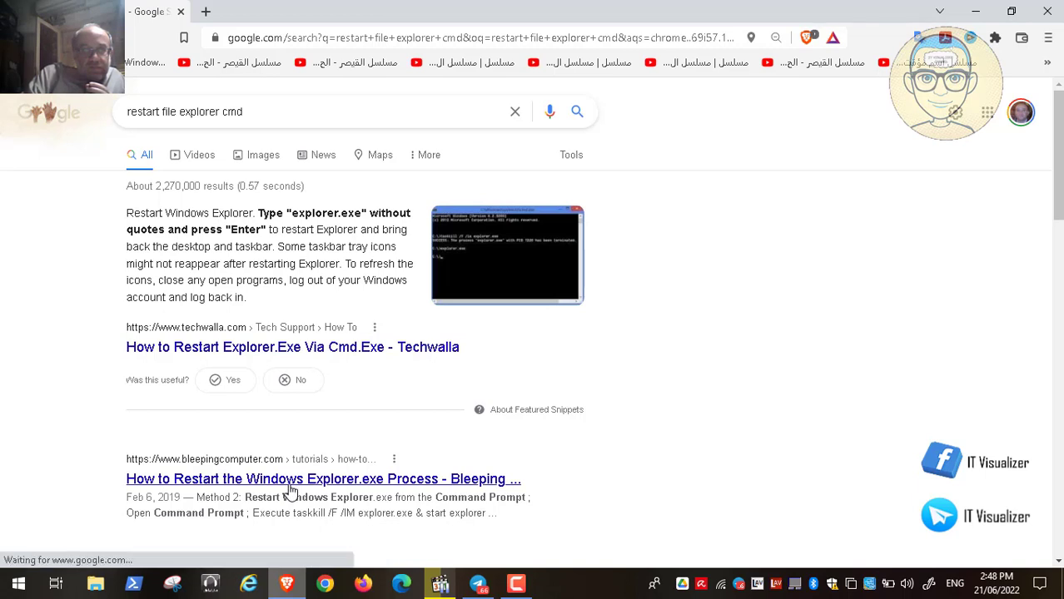
left_click(516, 584)
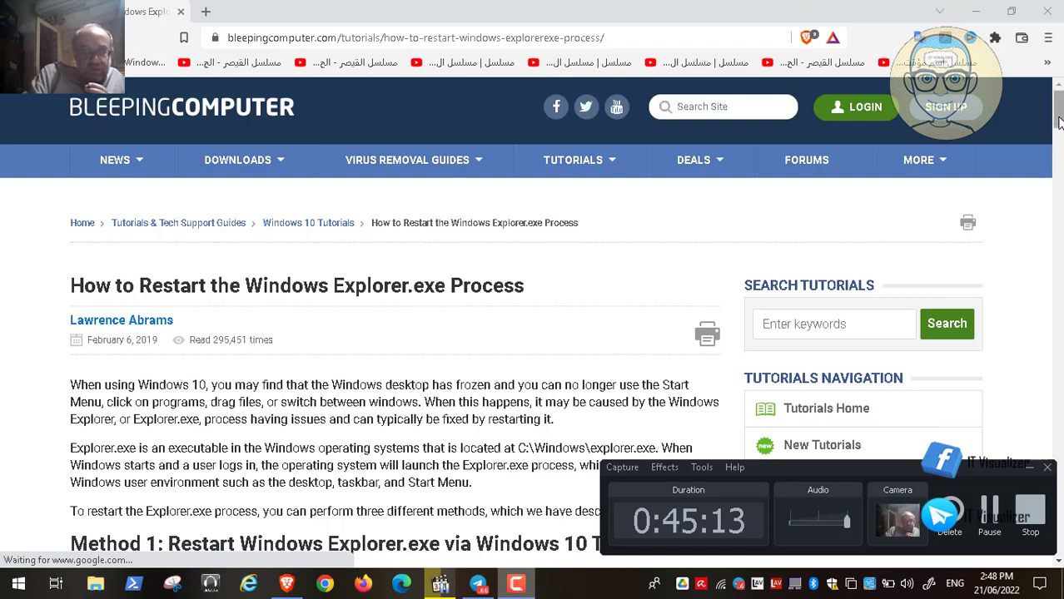
left_click_drag(1059, 122, 1059, 286)
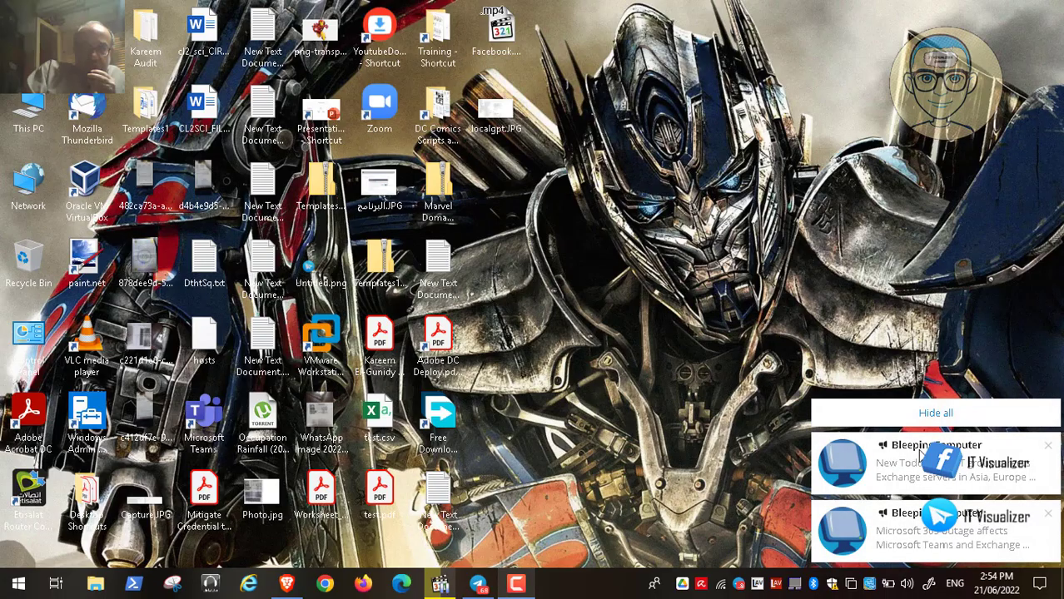
Dismiss the Bleeping Computer notifications and switch between the player, Brave and This PC.
left_click(929, 415)
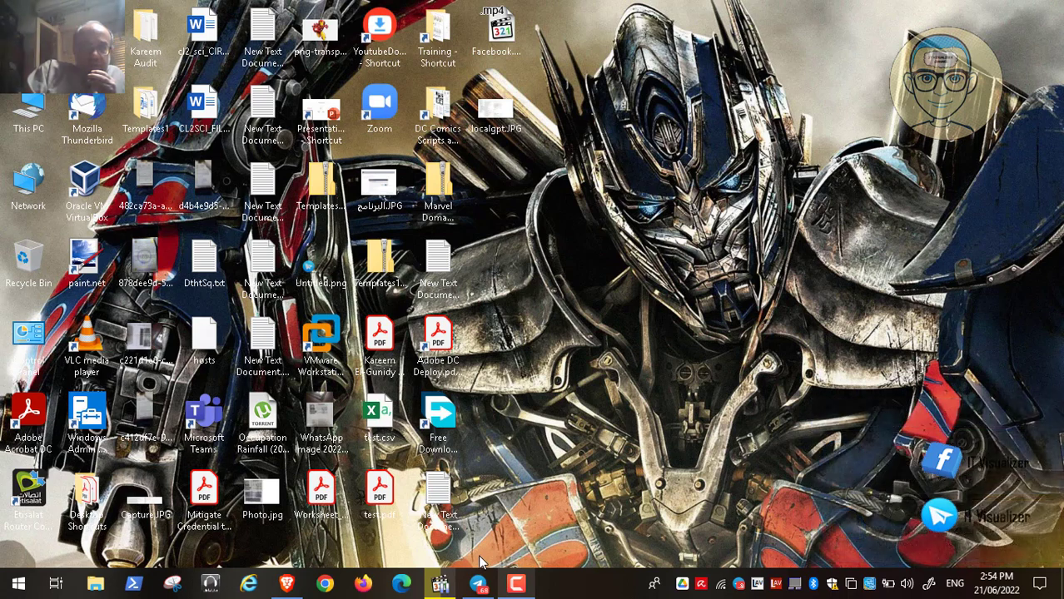
left_click(450, 572)
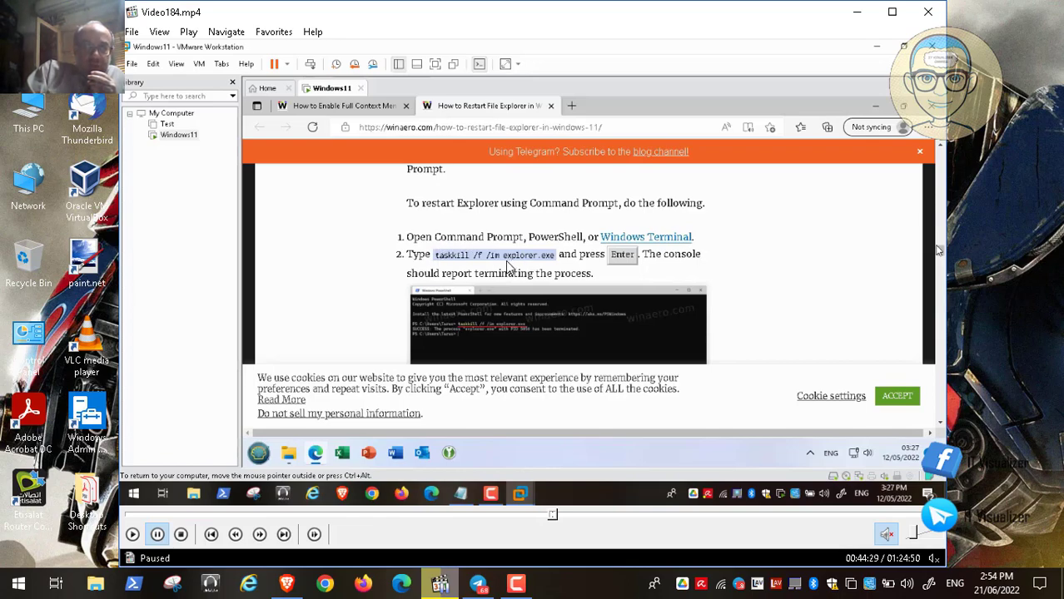
left_click(857, 11)
left_click(286, 586)
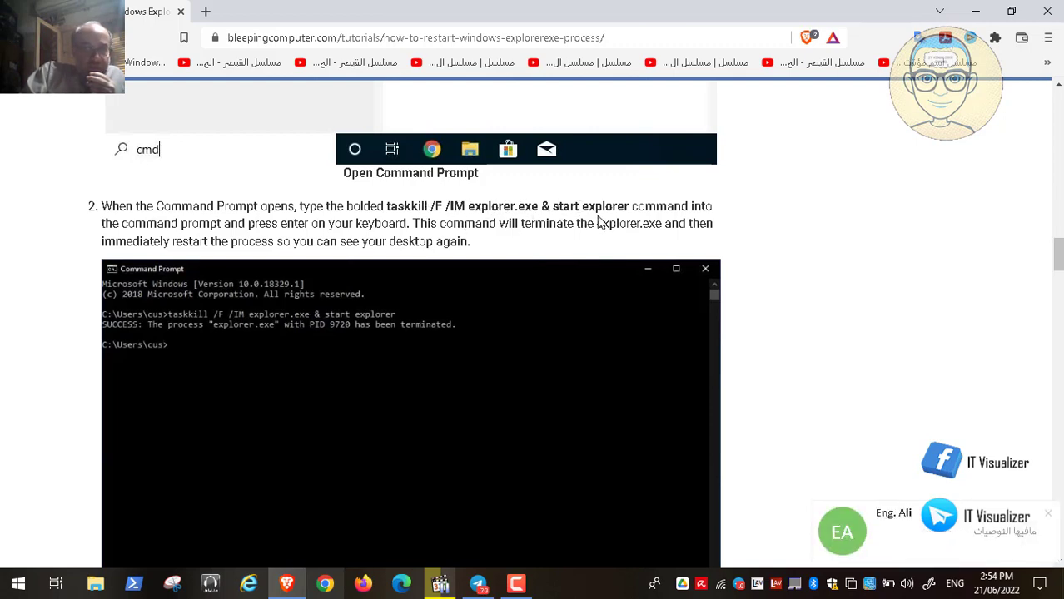
left_click(972, 12)
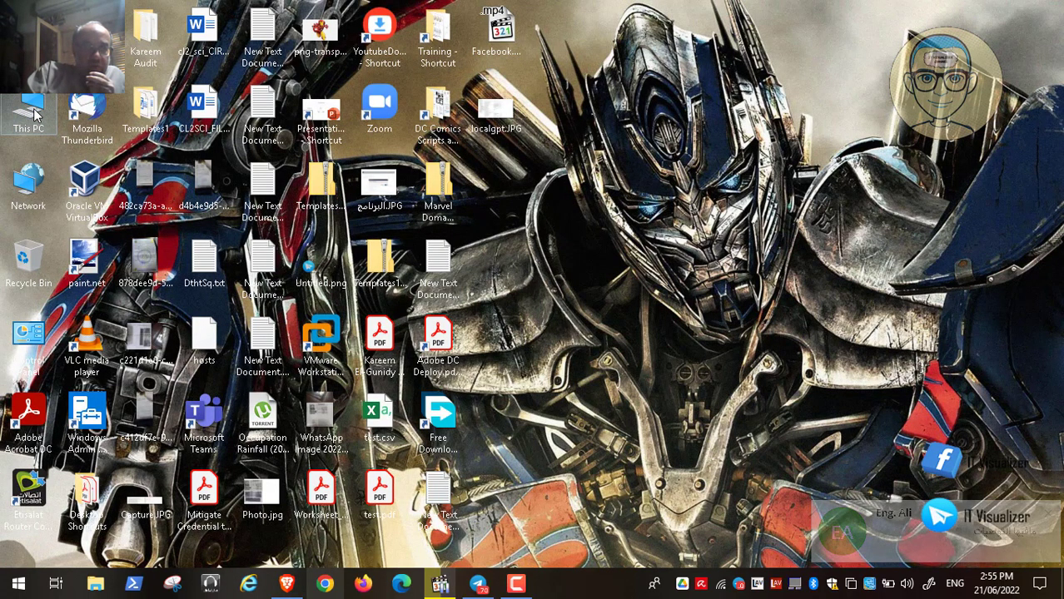
double_click(31, 113)
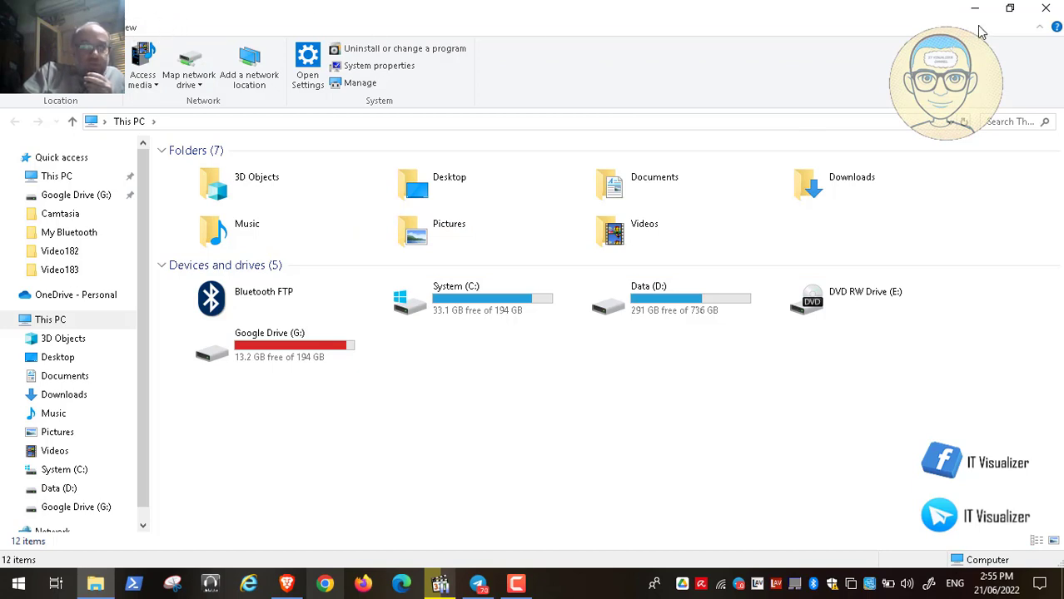
left_click(1044, 8)
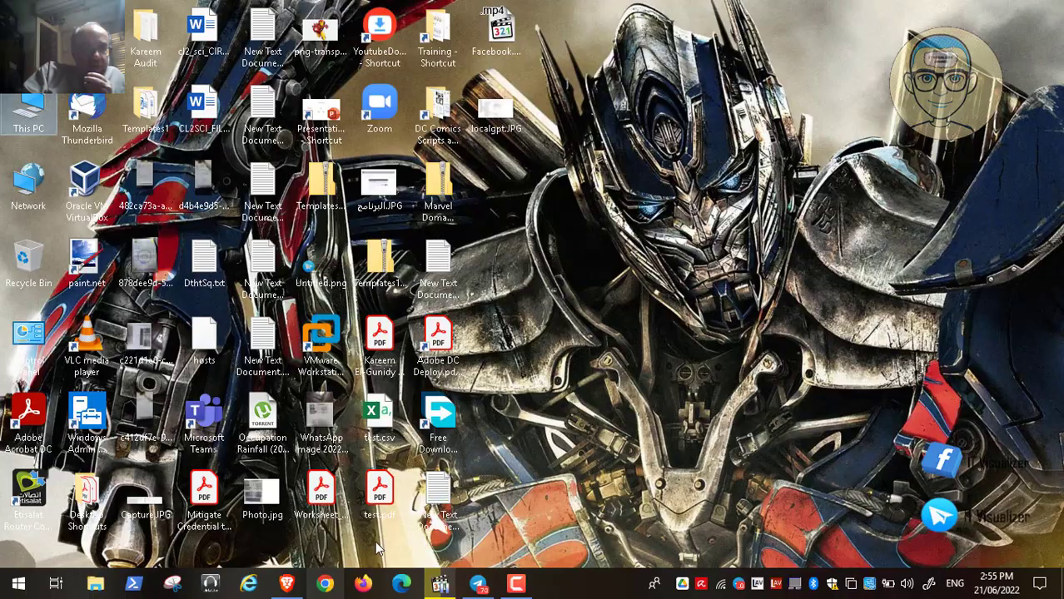
Restore the paused video player, make it full screen and resume playback.
left_click(287, 584)
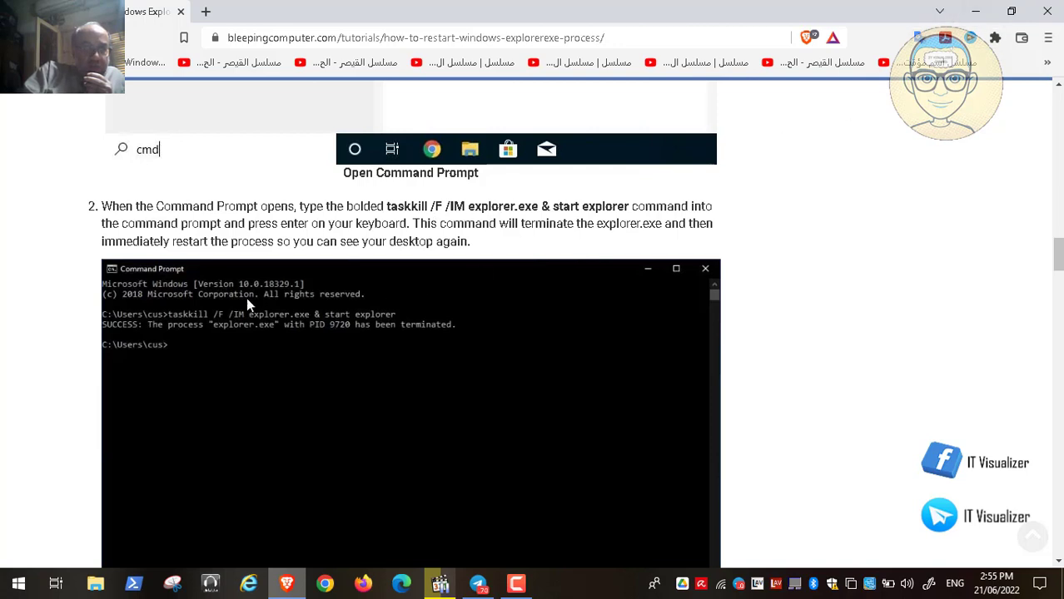
left_click(975, 11)
left_click(439, 584)
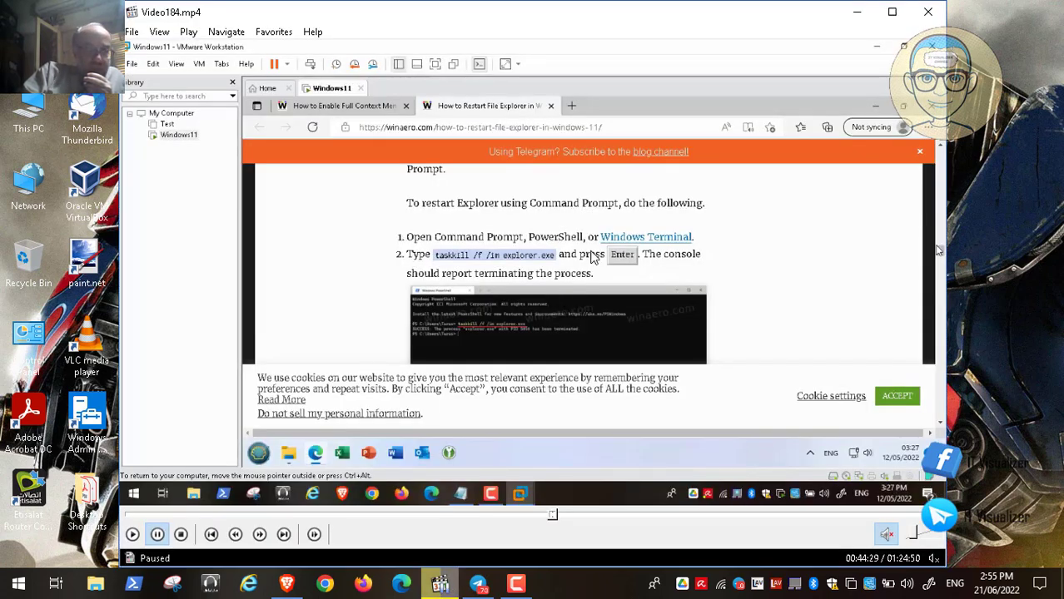
double_click(498, 273)
left_click(15, 566)
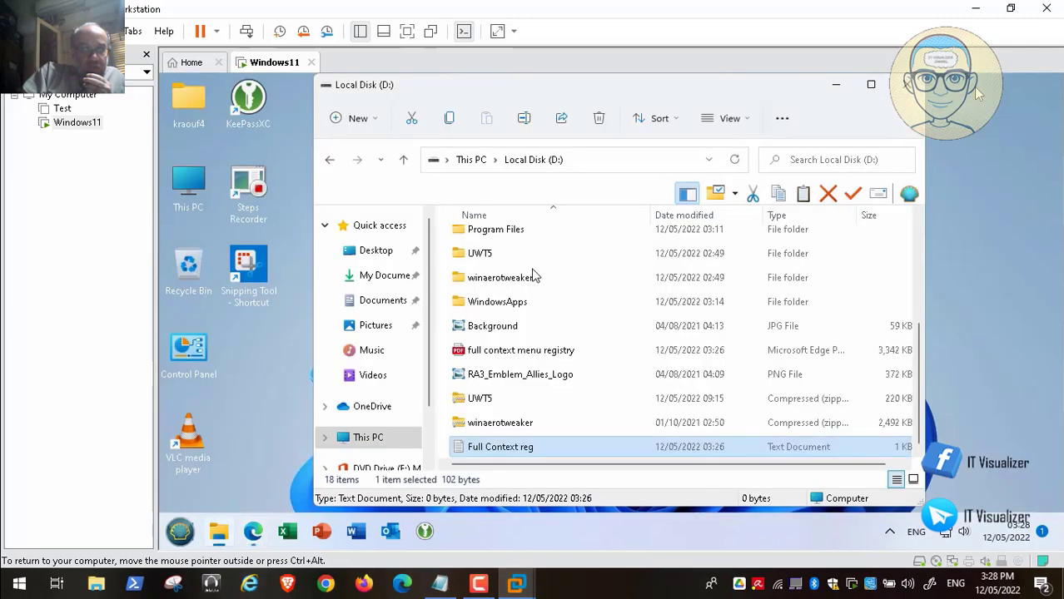
Add 'taskkill /f /im explorer.exe' as line 2 of Full Context reg and save it.
double_click(507, 450)
left_click(917, 220)
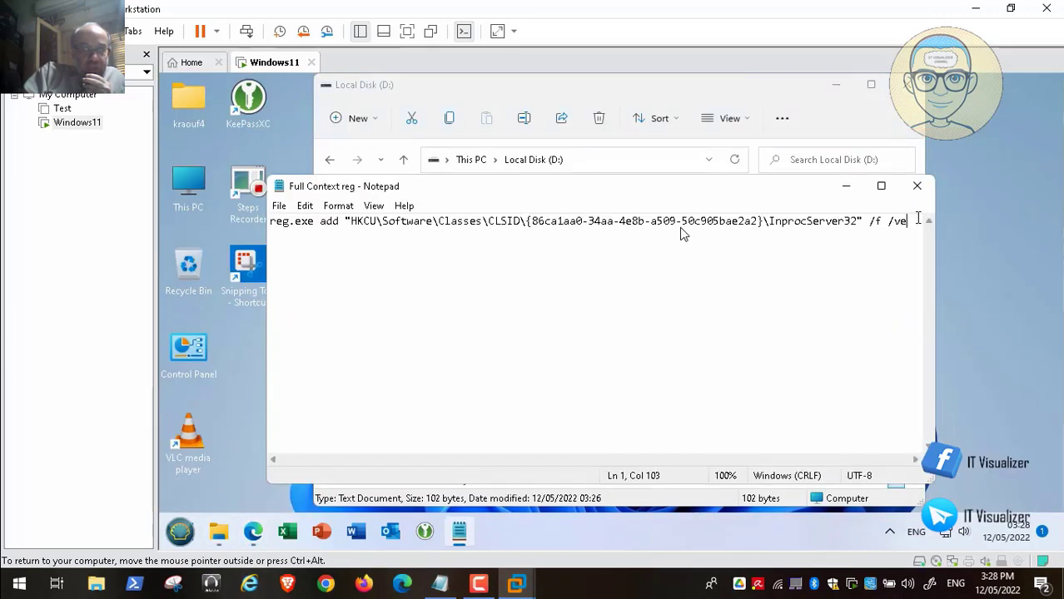
key("Return")
type("taskkill /f /im explorer.exe")
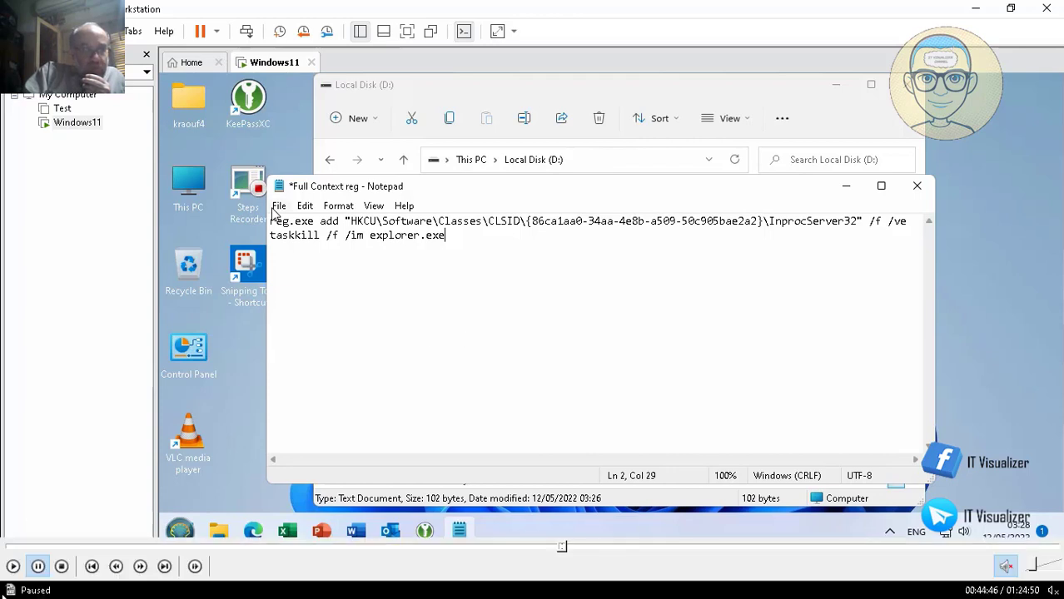
left_click(277, 209)
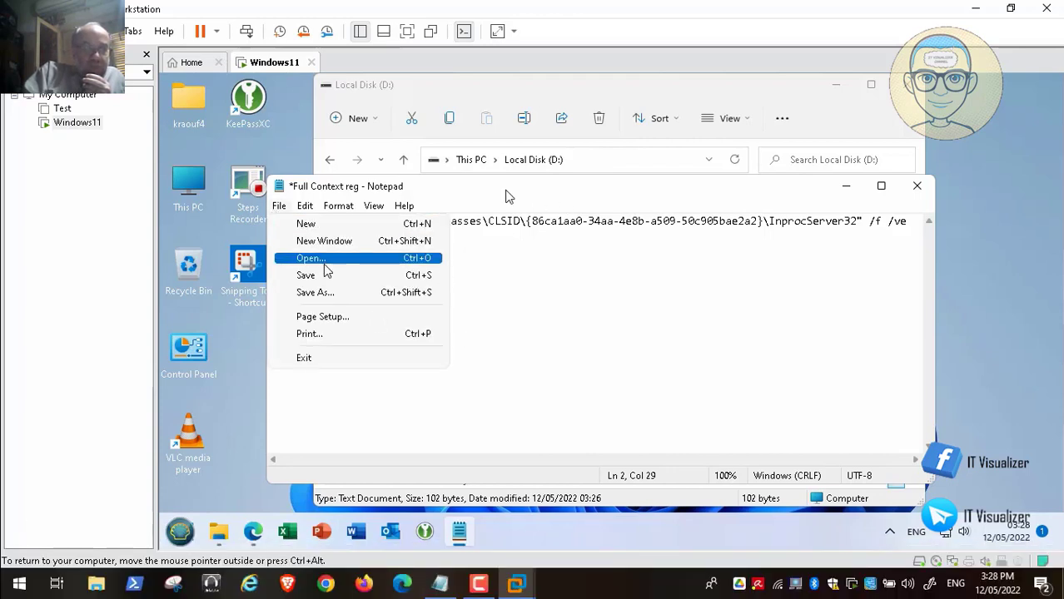
mouse_move(25, 559)
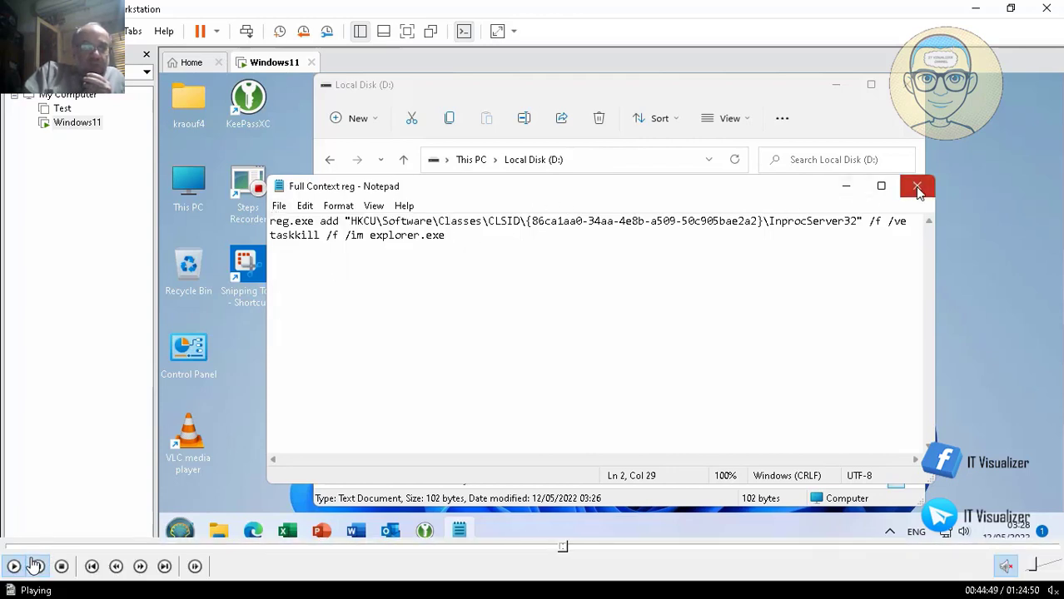
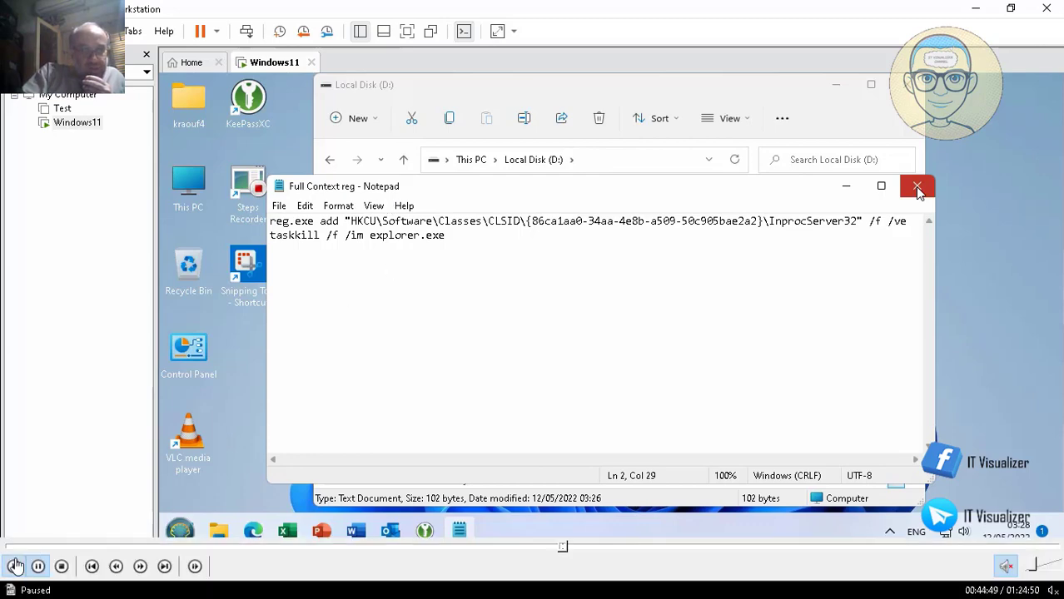
Close Notepad and move the classic context menus zip from My Documents to Local Disk (D:).
left_click(917, 187)
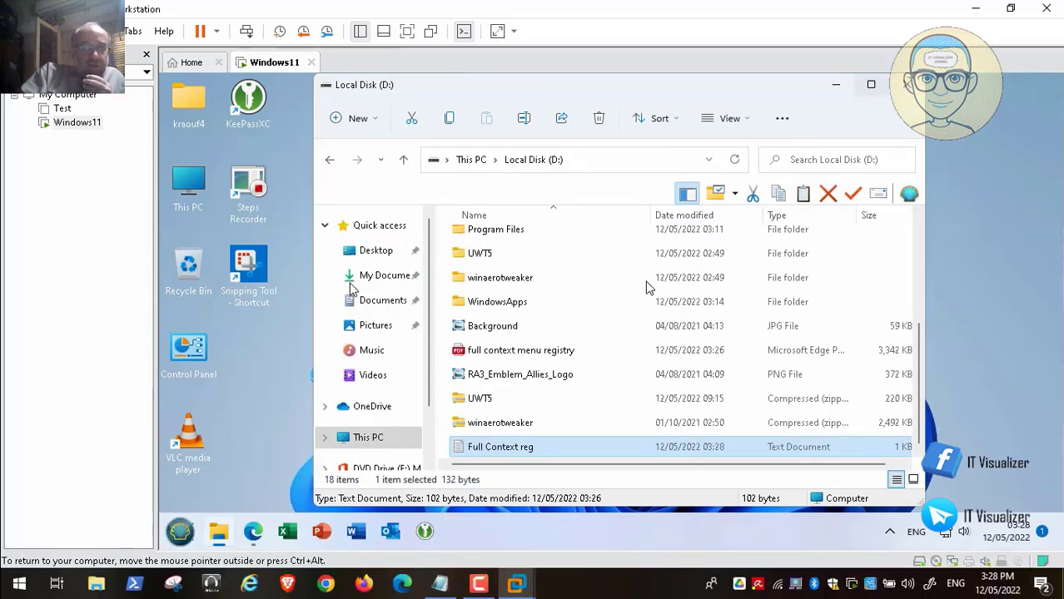
left_click(255, 532)
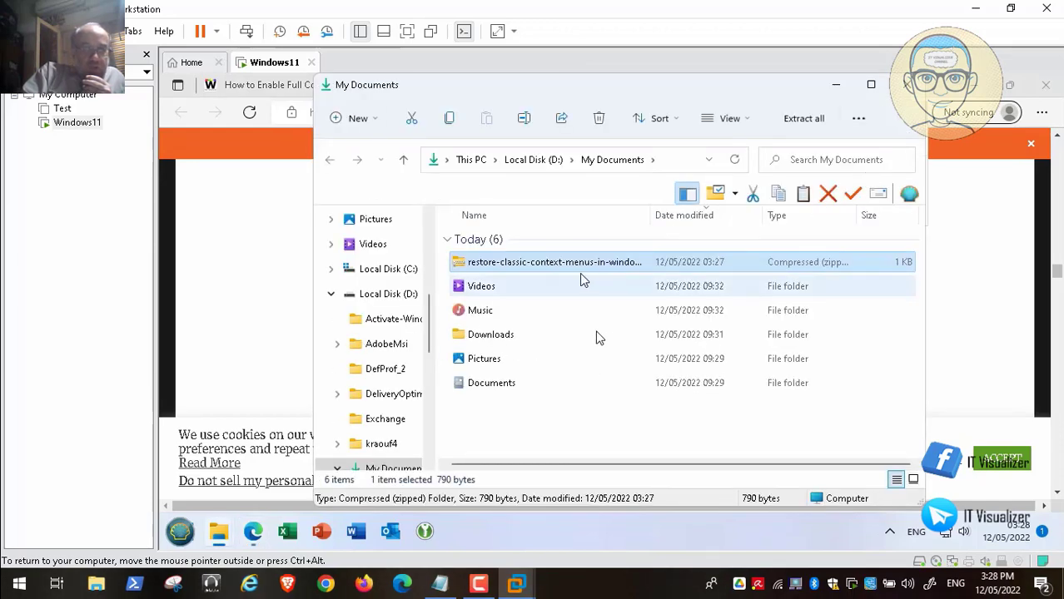
right_click(571, 265)
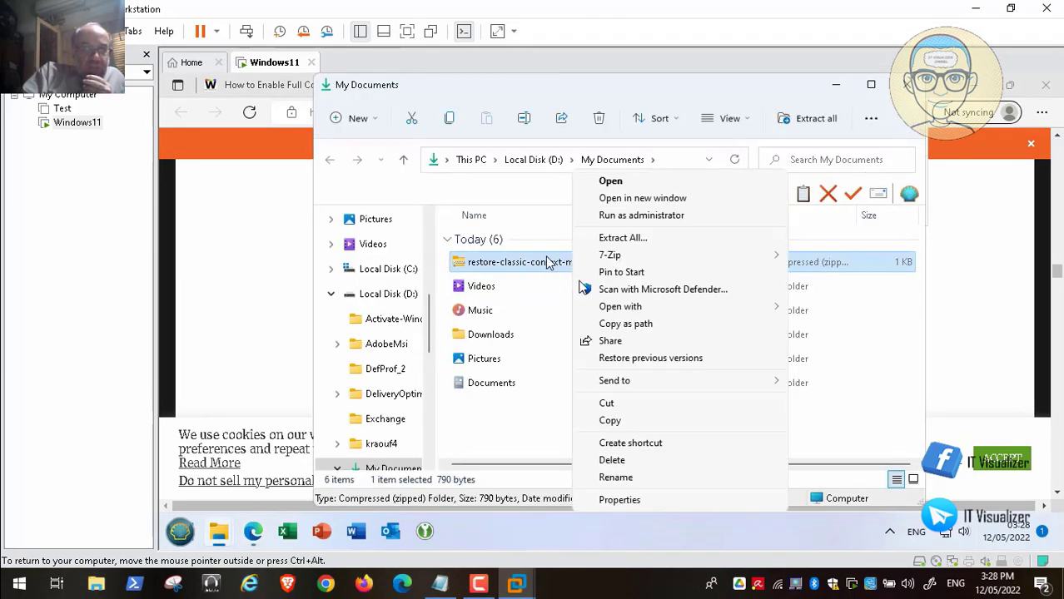
left_click(606, 403)
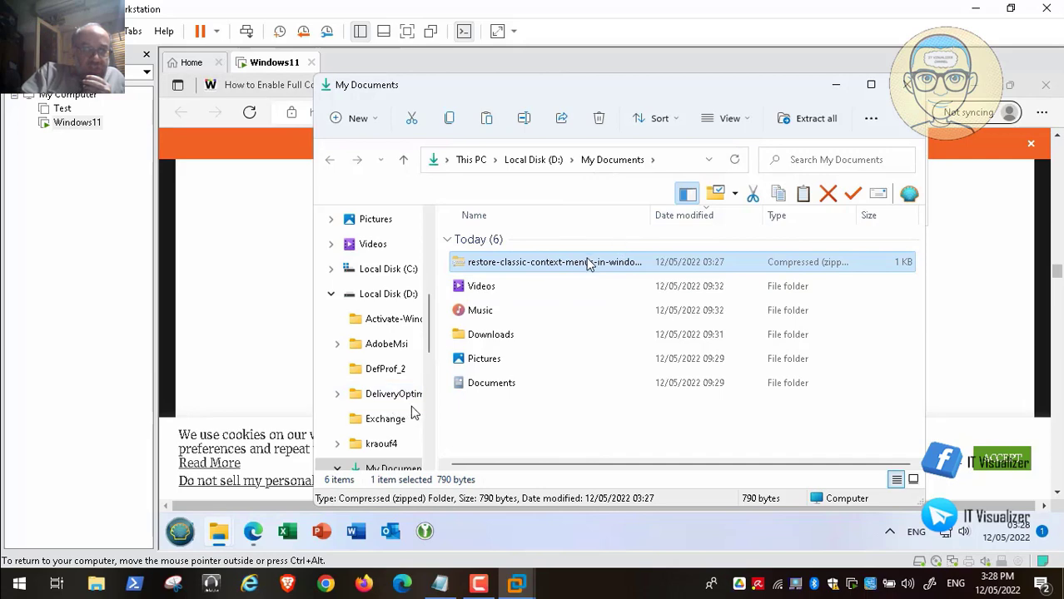
left_click(388, 294)
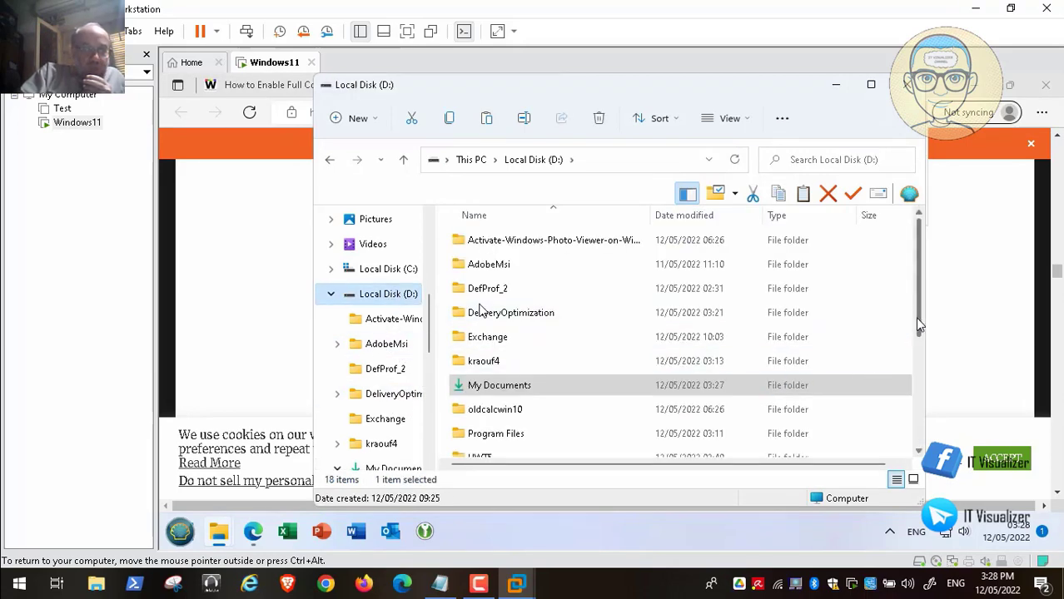
scroll(919, 324, "down", 3)
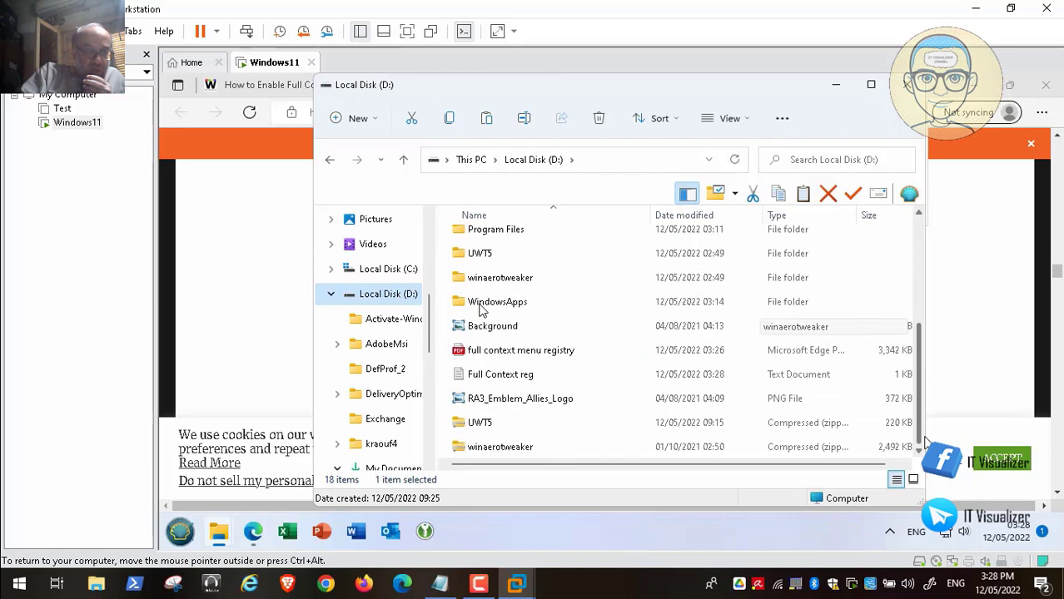
right_click(630, 257)
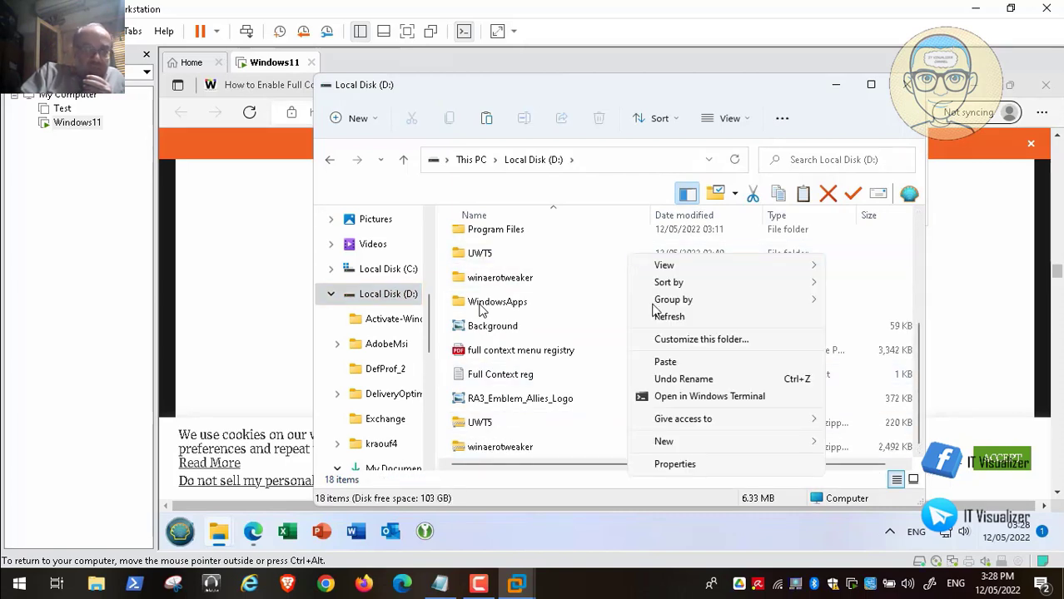
left_click(721, 363)
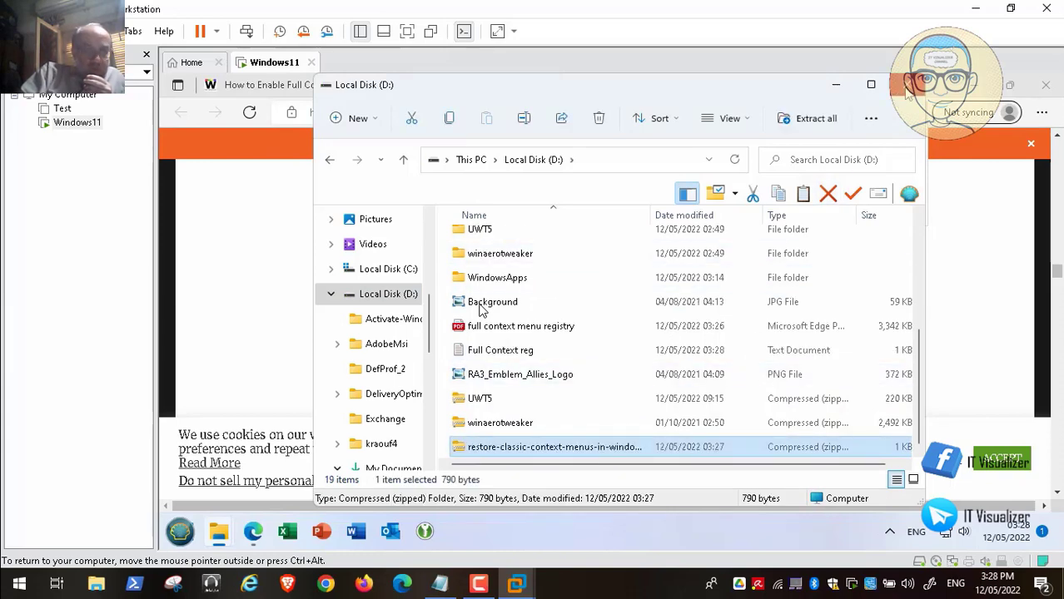
Close the restart File Explorer article, the browser and the Local Disk (D:) window.
key("alt+Tab")
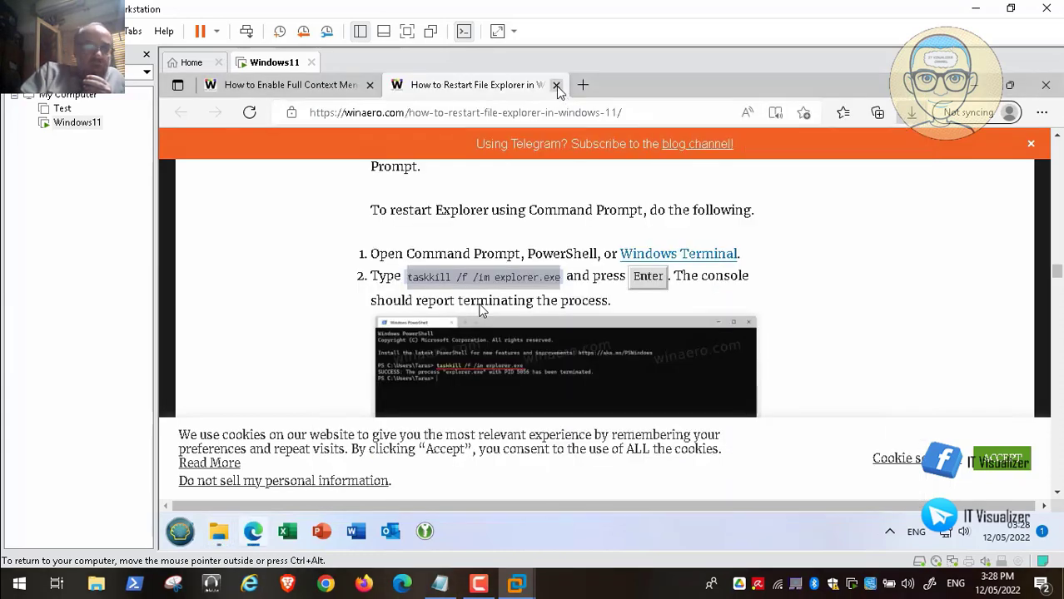
left_click(556, 85)
left_click(369, 86)
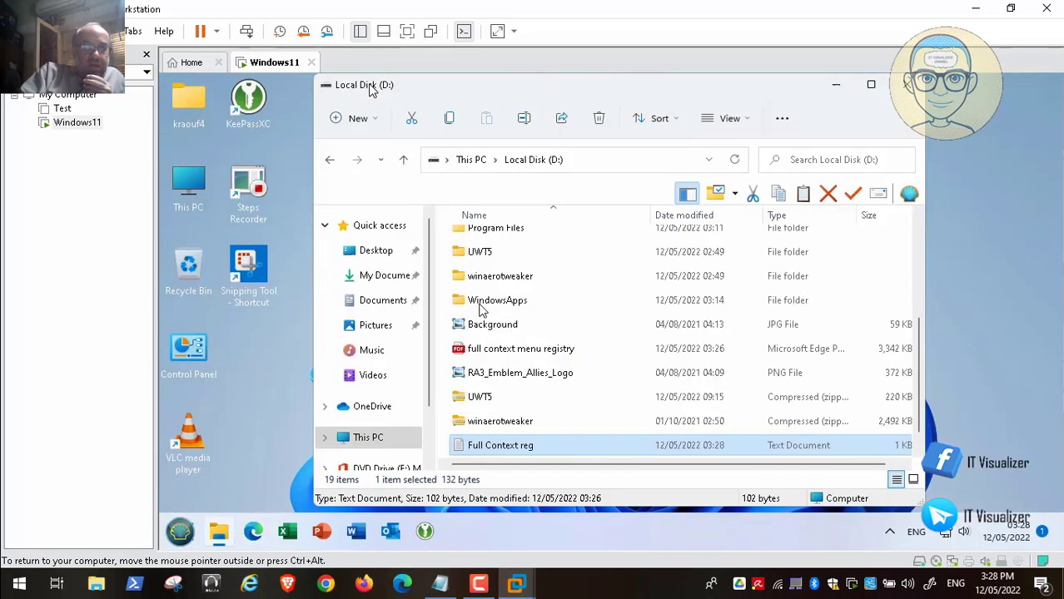
left_click(903, 84)
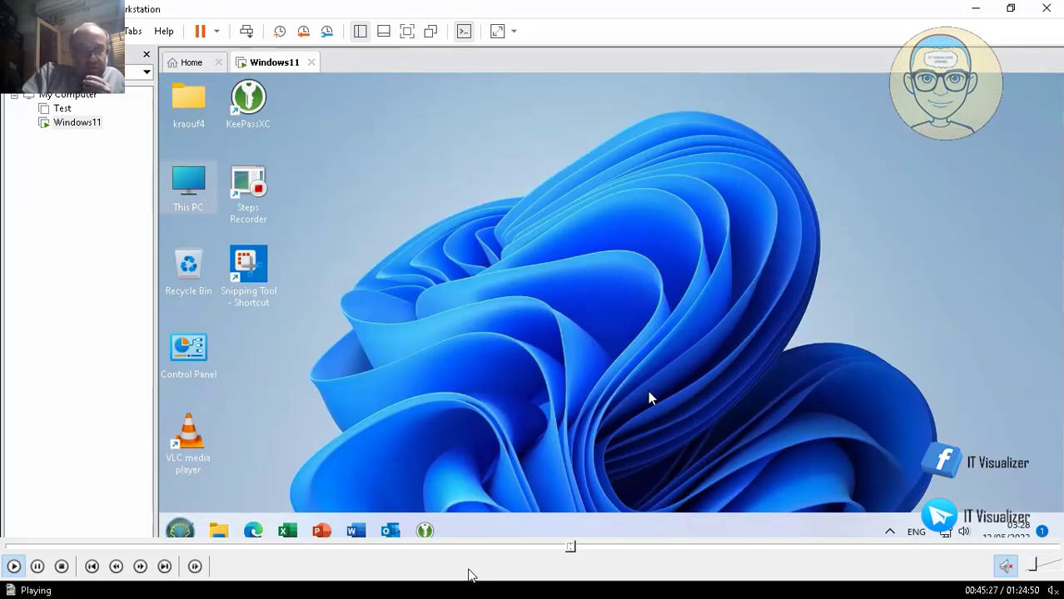
Open Local Disk (D:) from This PC on the guest desktop.
left_click(758, 583)
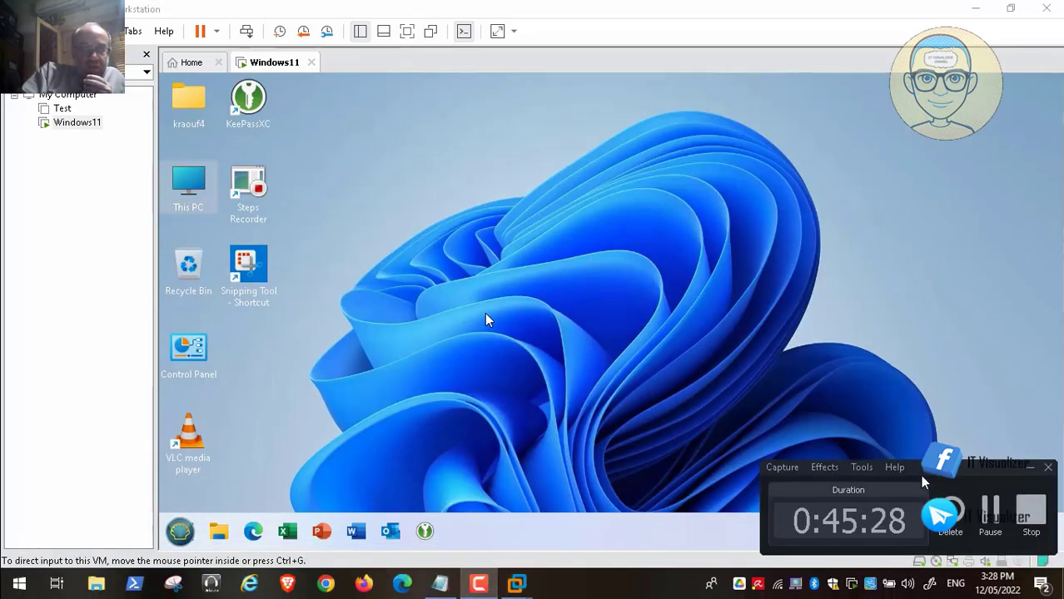
left_click(1001, 493)
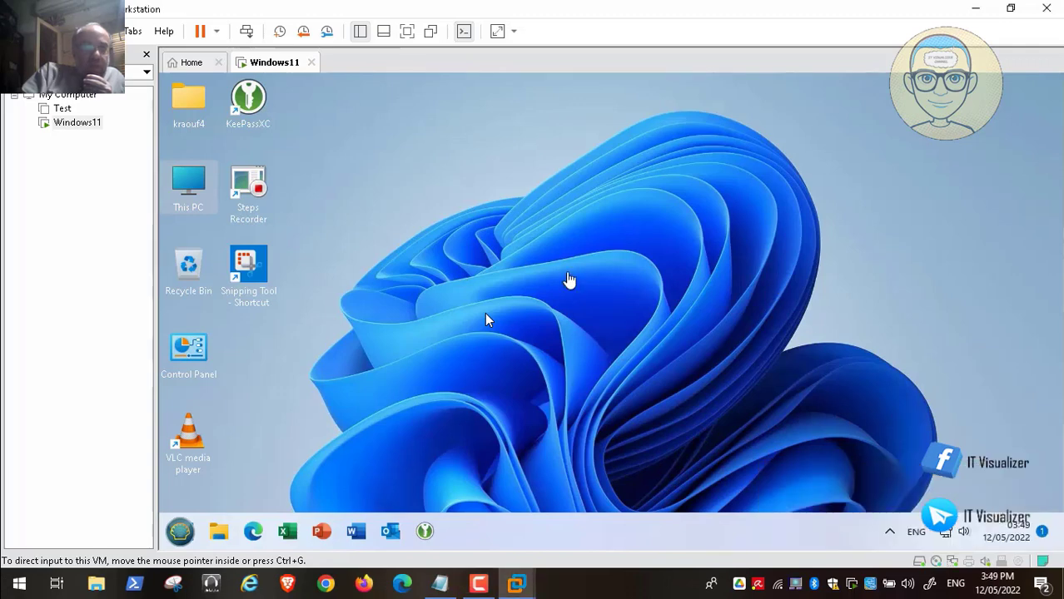
double_click(183, 181)
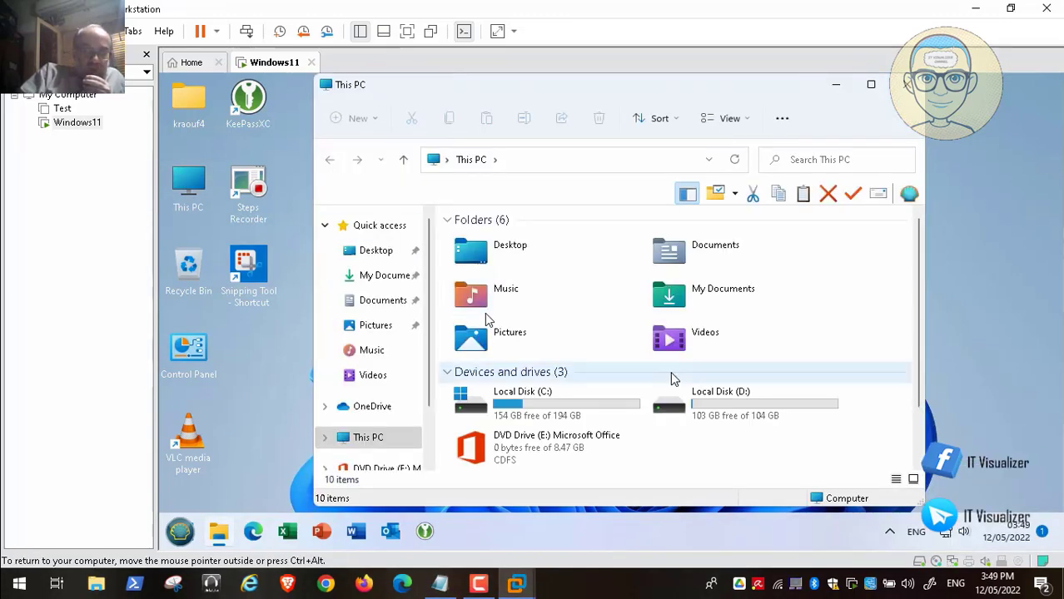
double_click(725, 410)
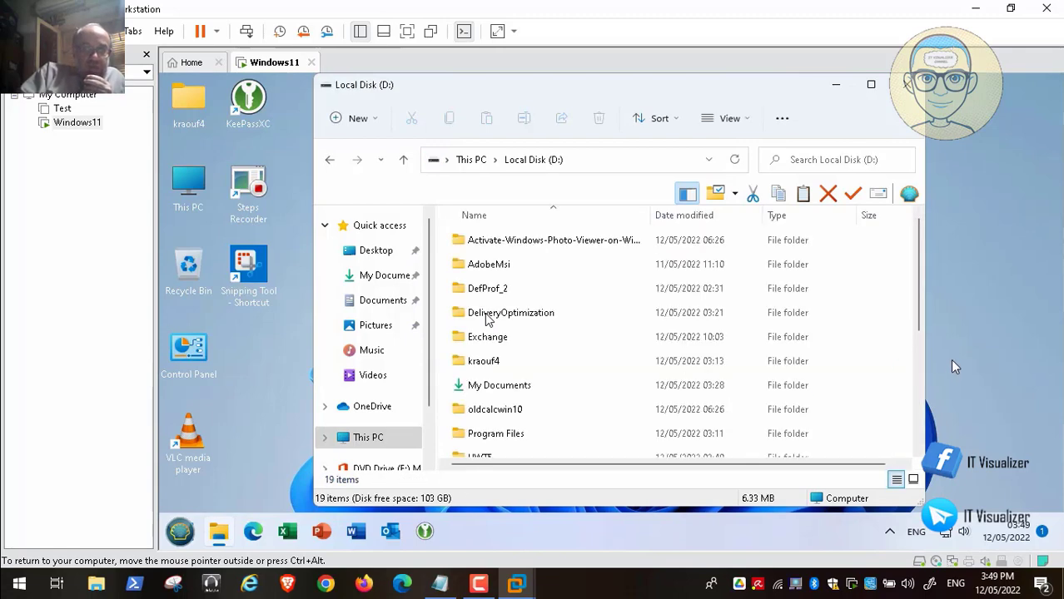
scroll(489, 321, "down", 5)
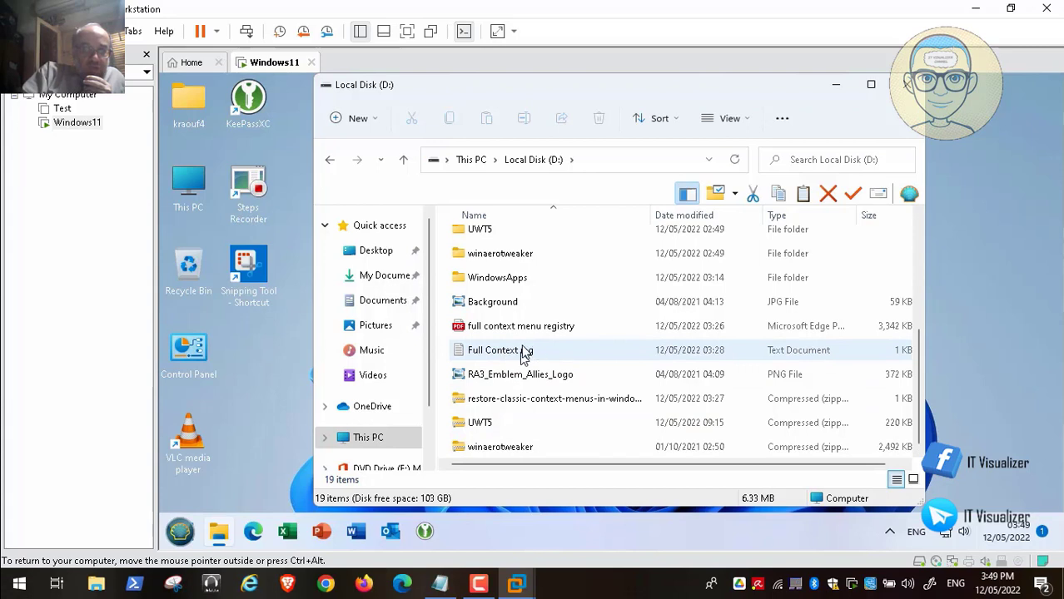
Open Full Context reg in Notepad to review it, then close it.
left_click(523, 356)
double_click(521, 356)
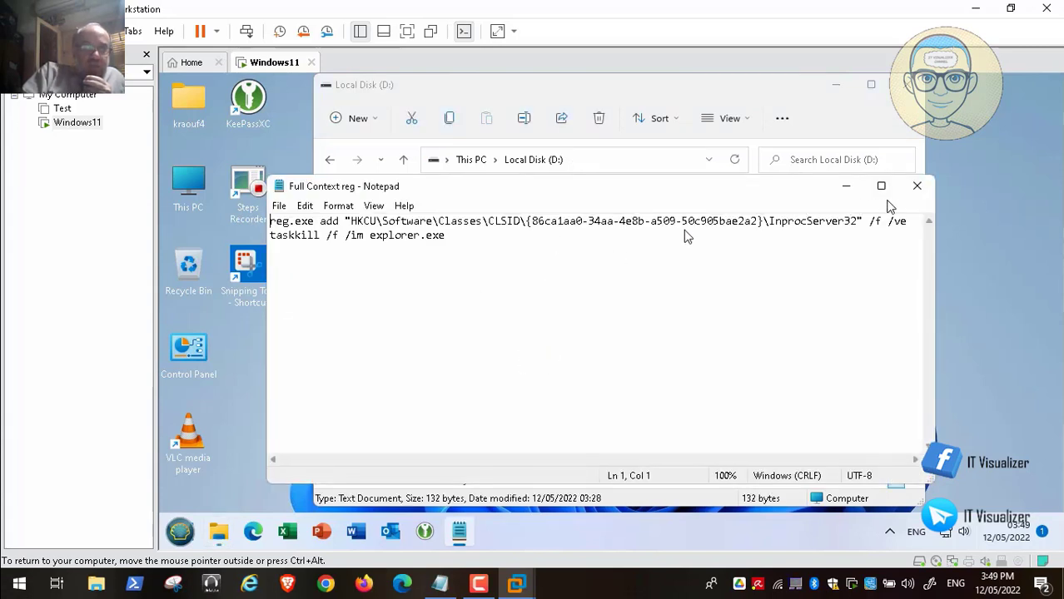
left_click(916, 187)
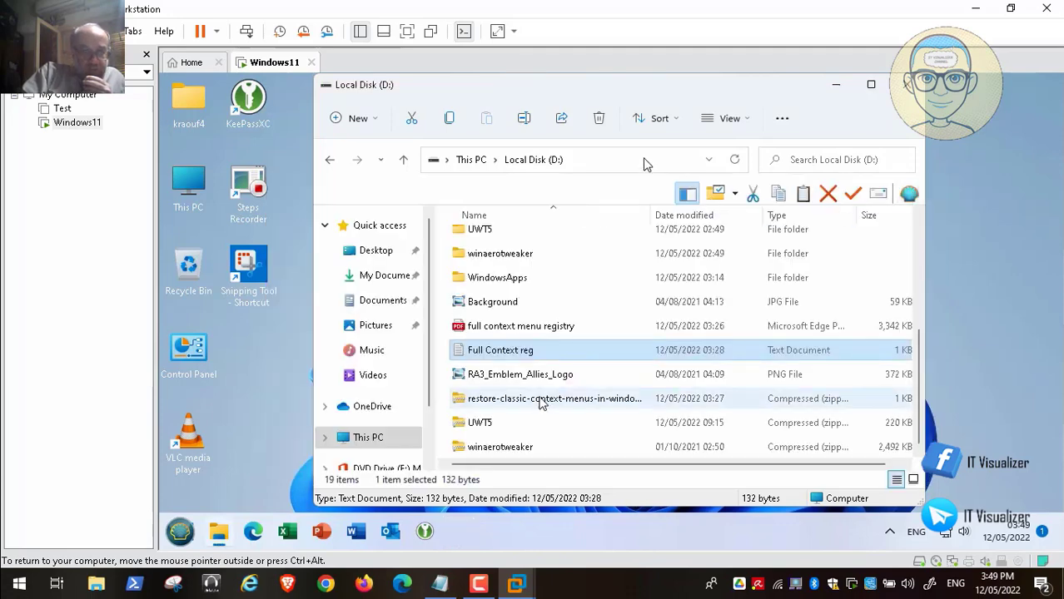
Rename Full Context reg to FullContext and turn on file name extensions.
right_click(505, 360)
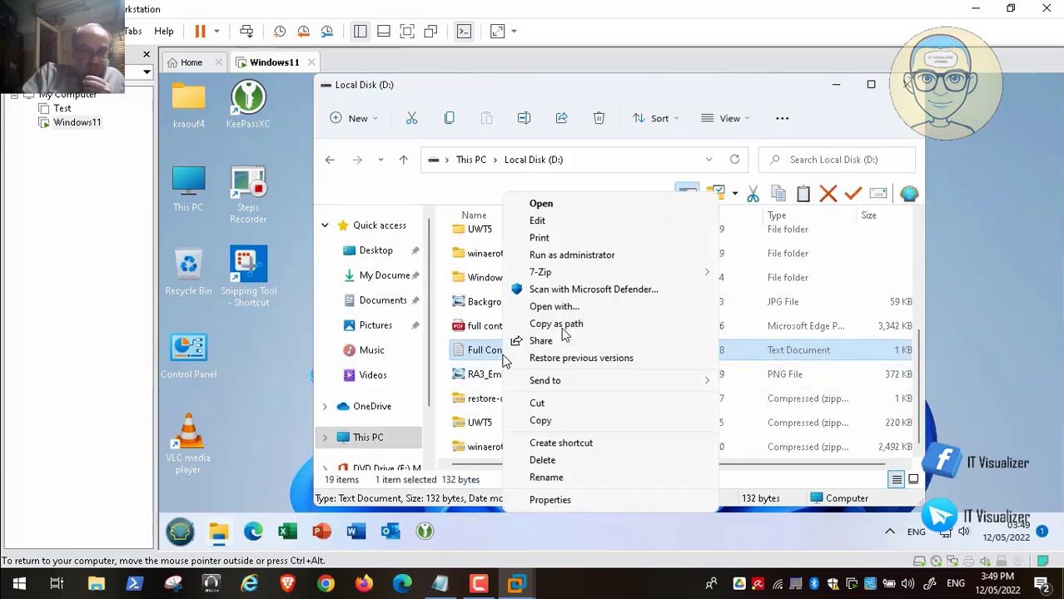
left_click(563, 475)
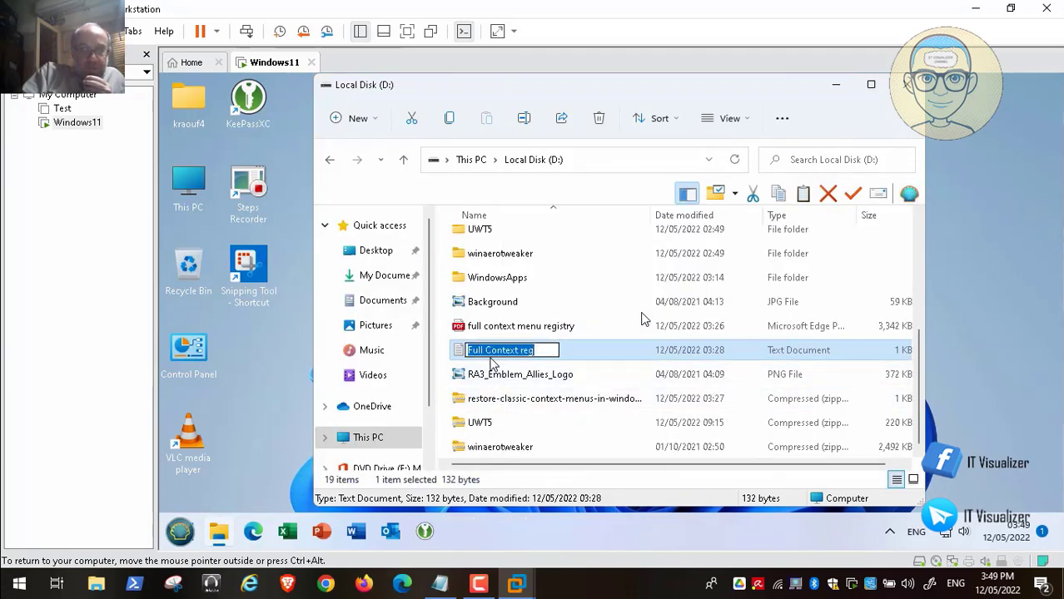
left_click(487, 349)
key("BackSpace")
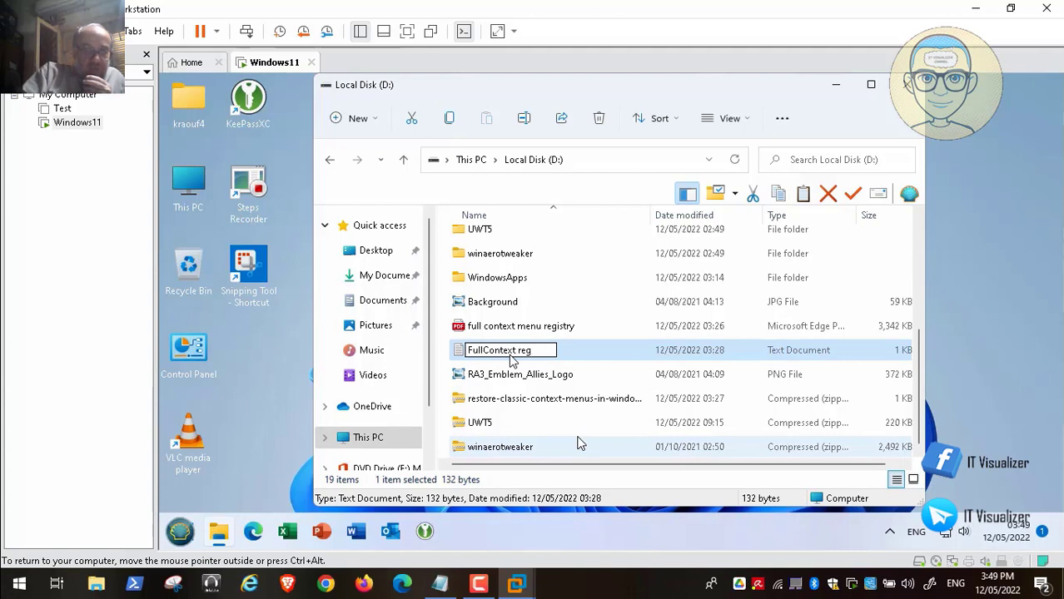
key("BackSpace")
key("BackSpace")
key("BackSpace")
key("BackSpace")
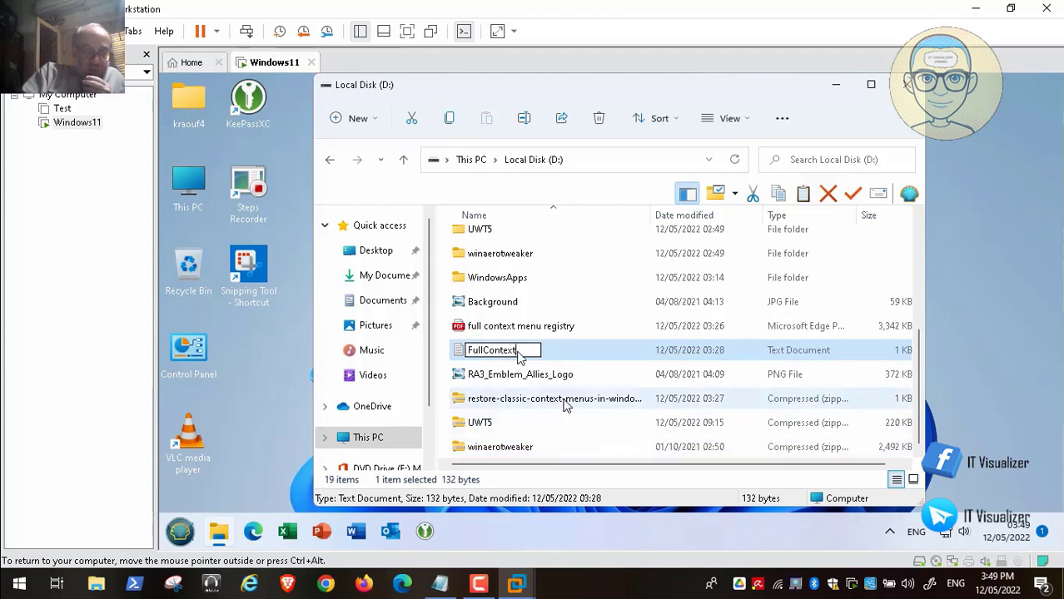
key("Return")
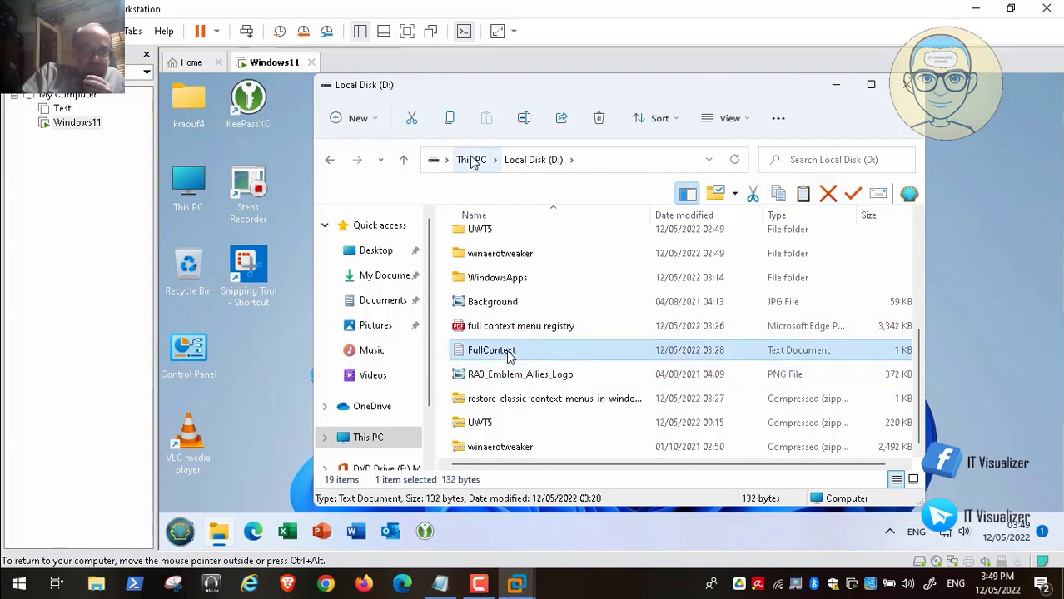
left_click(743, 122)
mouse_move(763, 382)
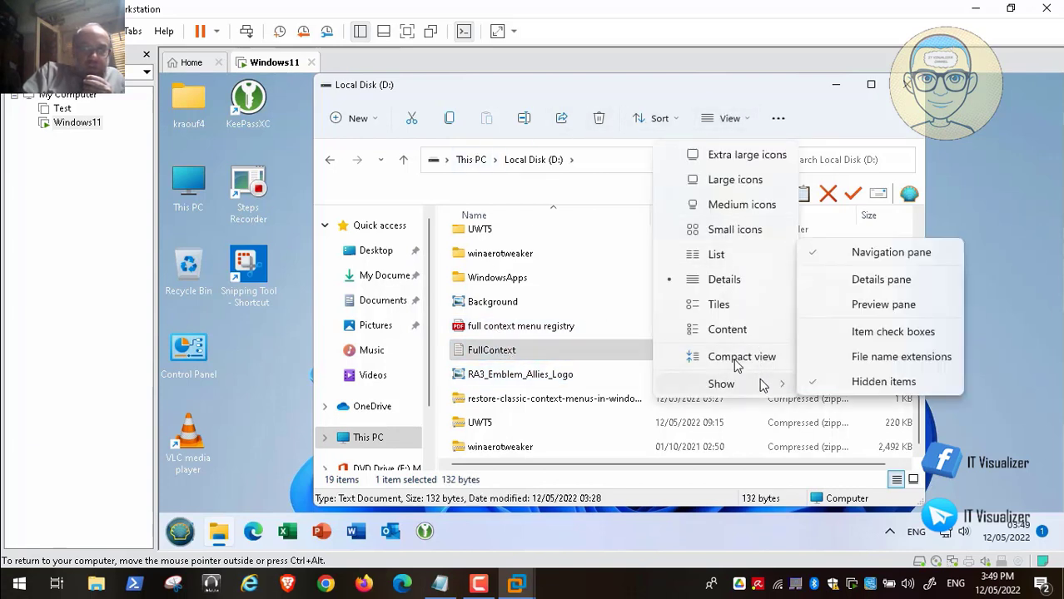
left_click(883, 357)
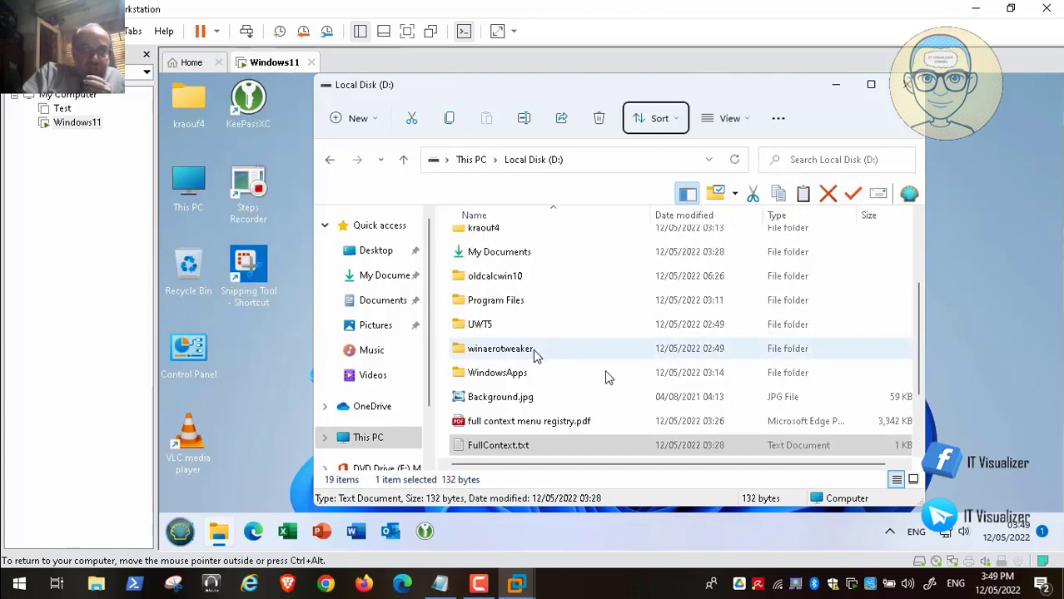
Change FullContext.txt to FullContext.bat, accept the extension warning, and copy the file.
right_click(521, 448)
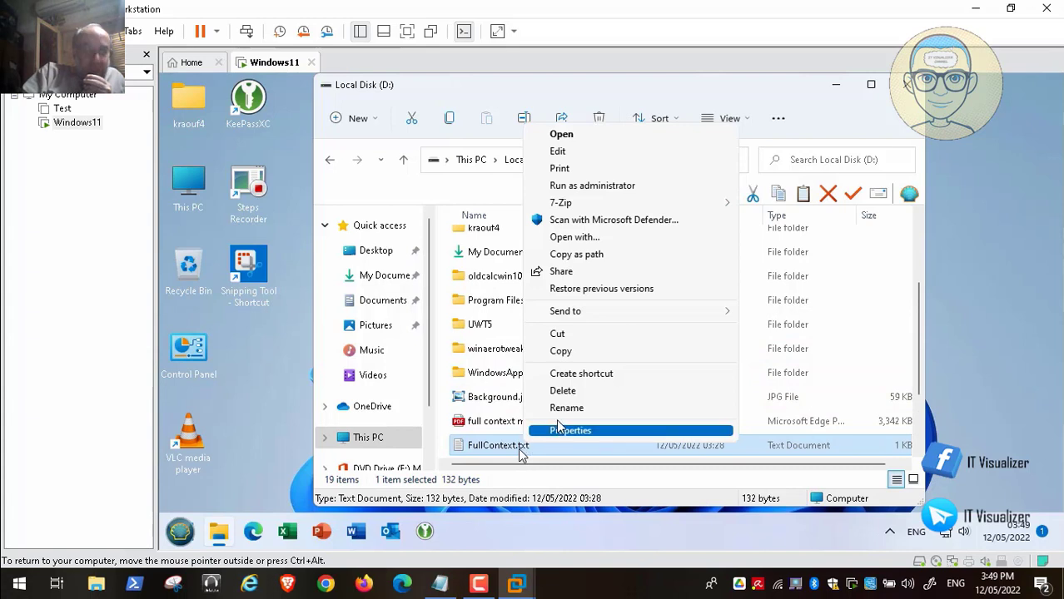
left_click(560, 408)
left_click(521, 448)
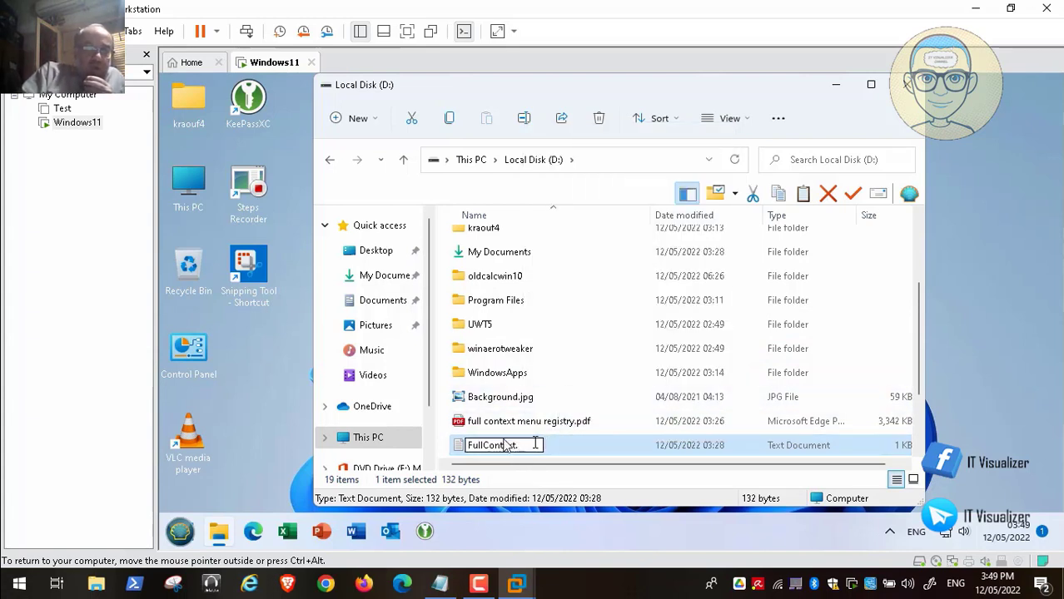
type("reg")
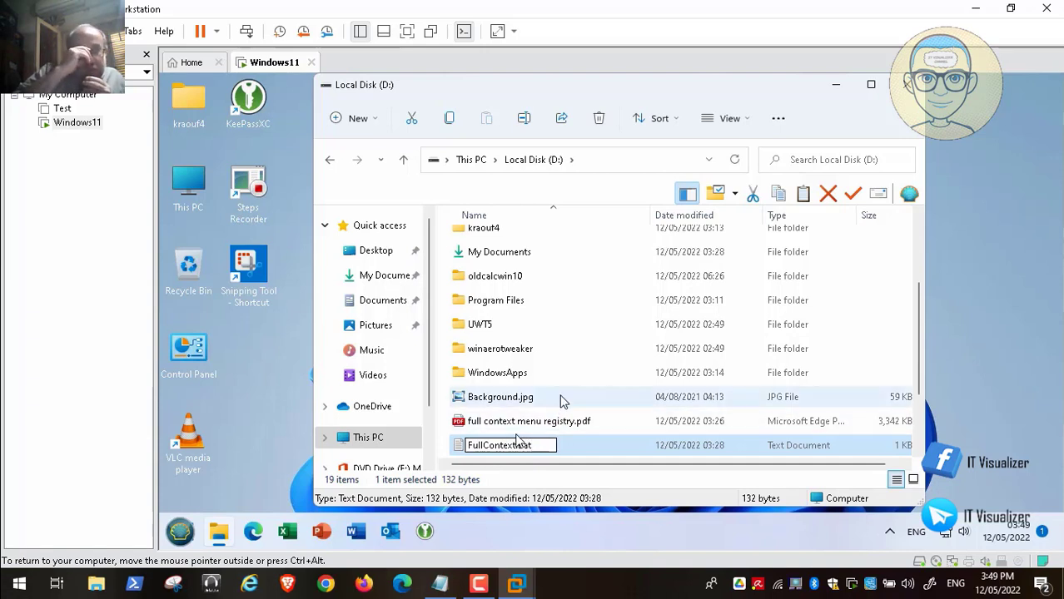
left_click(568, 381)
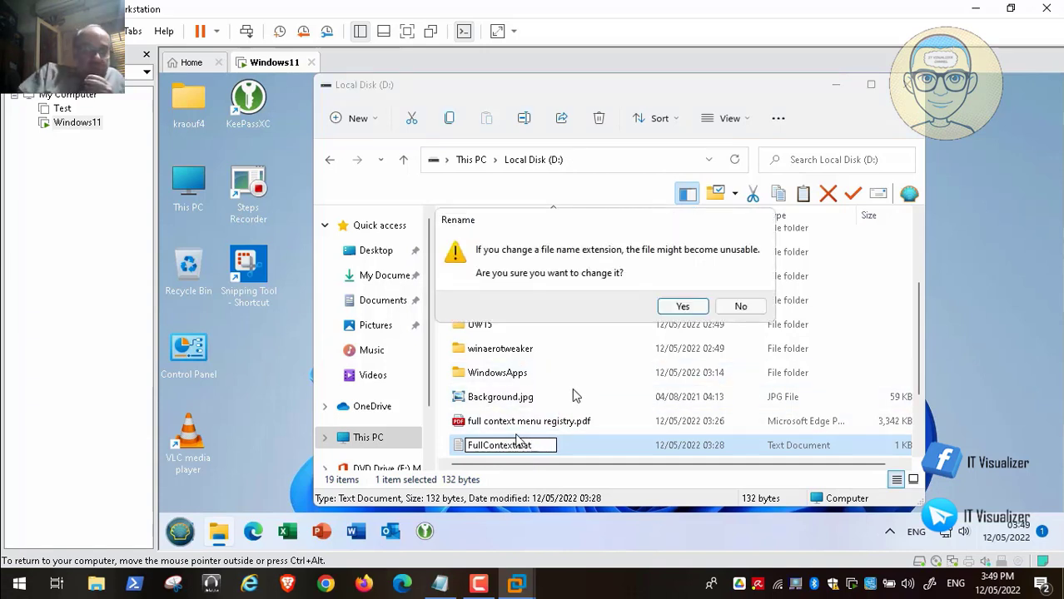
left_click(682, 305)
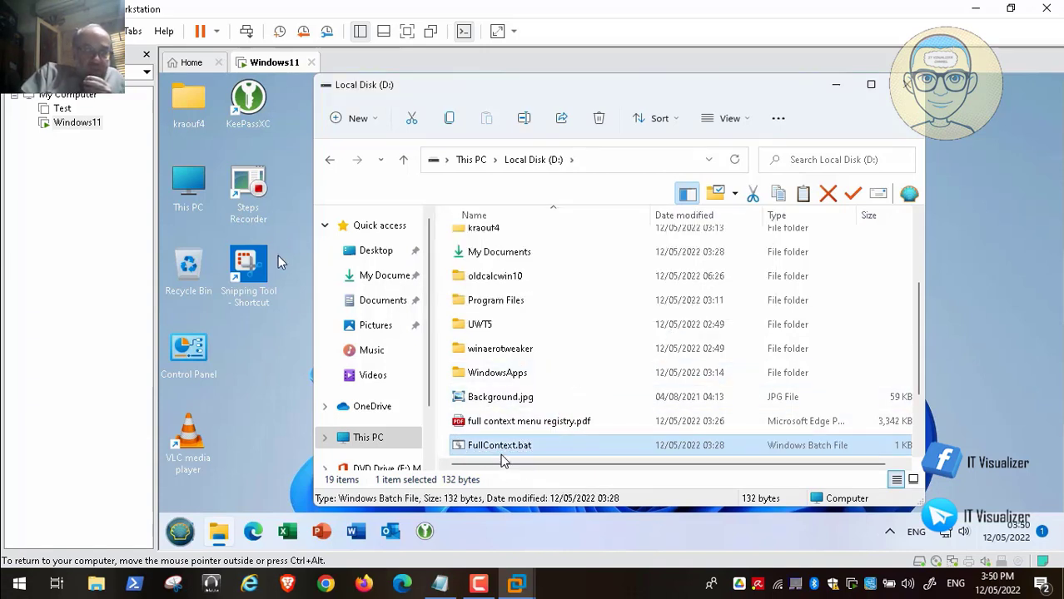
right_click(496, 449)
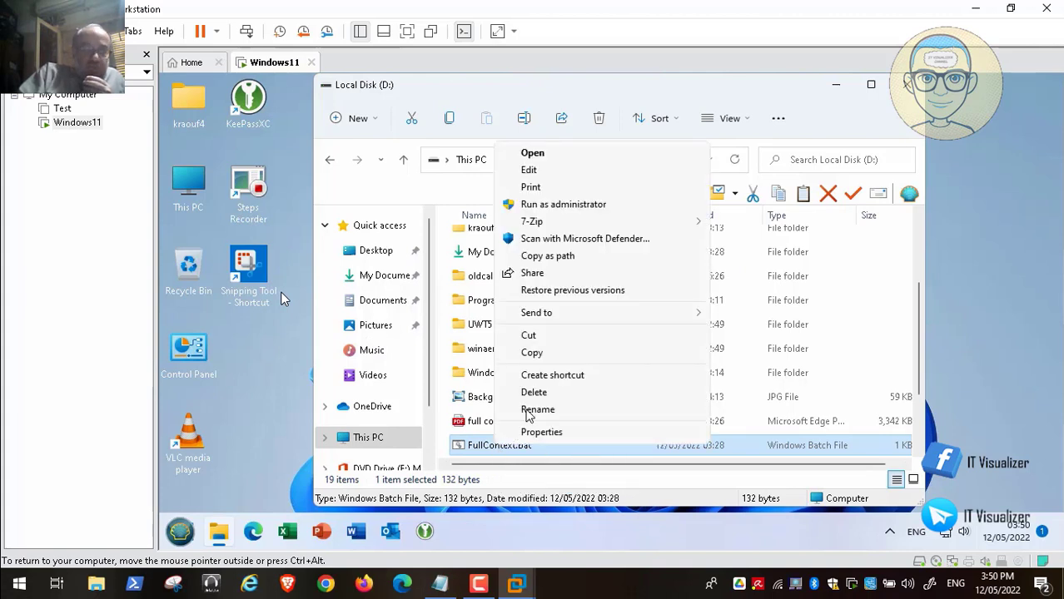
left_click(558, 354)
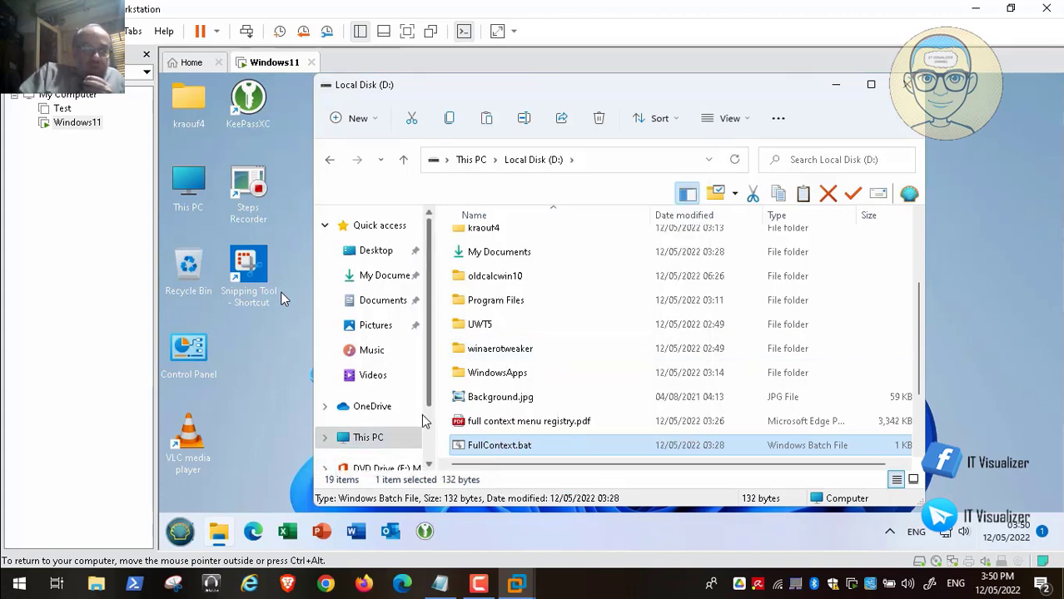
Browse Network > vmware-host > Shared Folders > ADToolsCollection > The Red Alert.
scroll(431, 444, "down", 2)
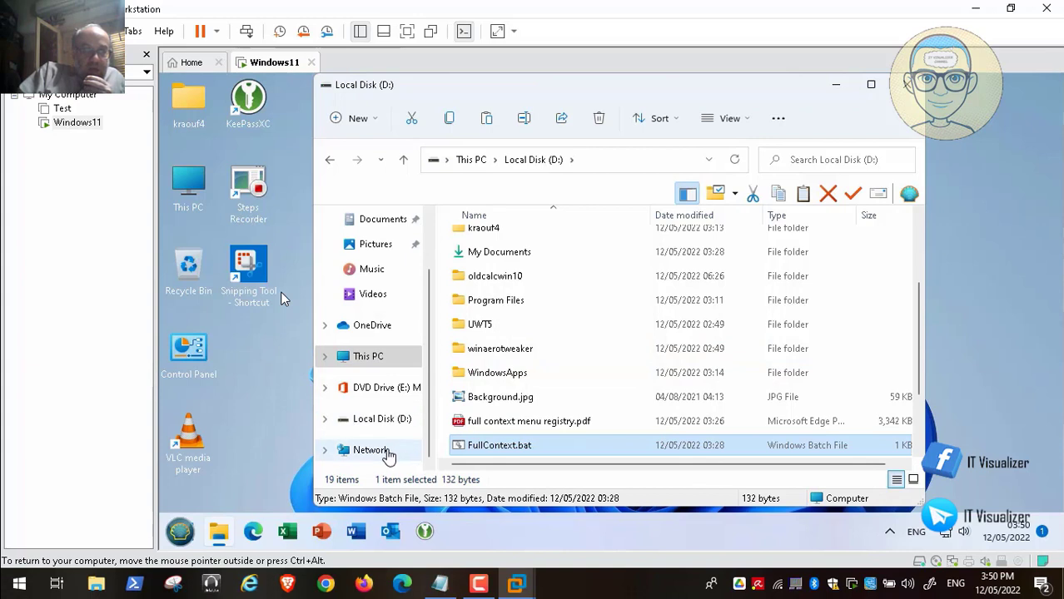
left_click(386, 454)
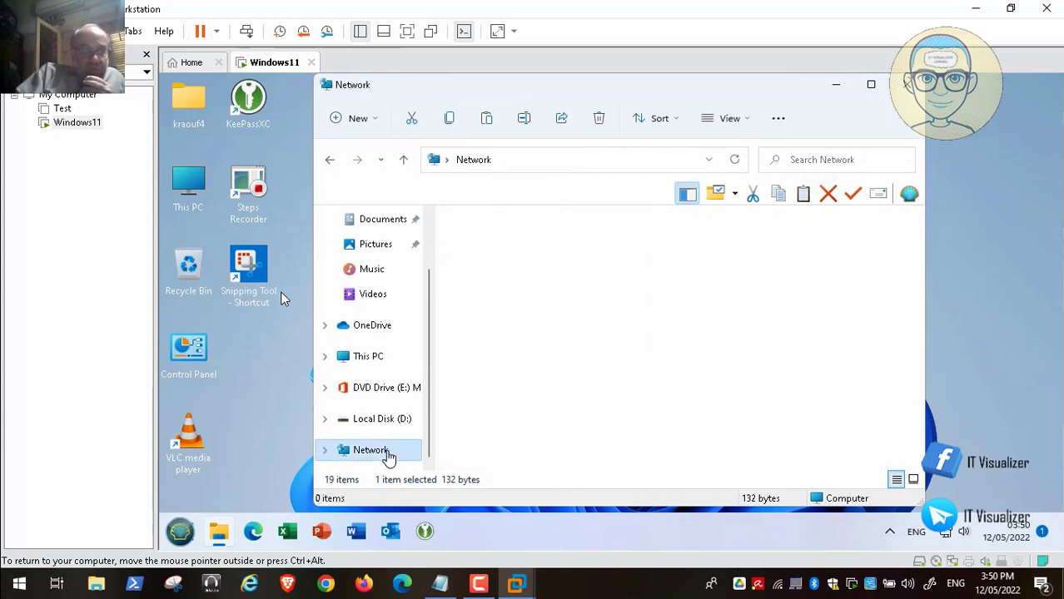
left_click(508, 260)
double_click(508, 259)
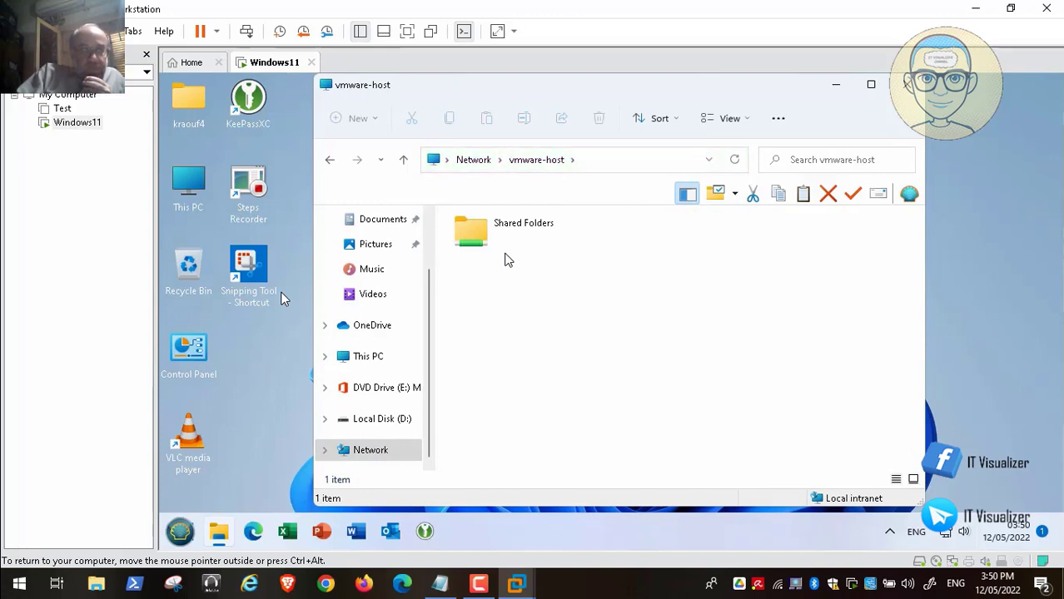
left_click(491, 240)
double_click(491, 240)
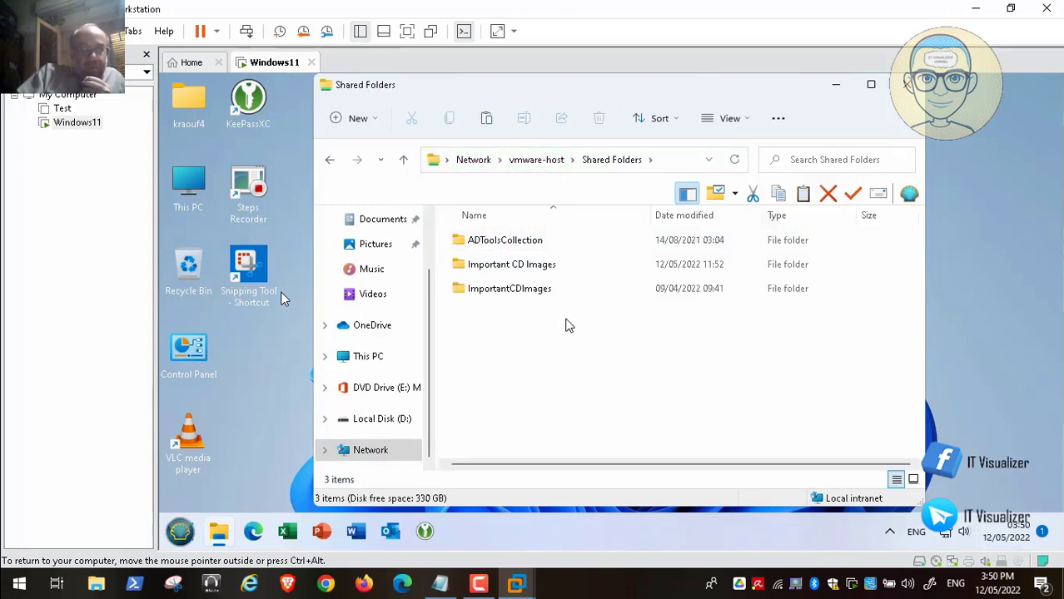
double_click(517, 242)
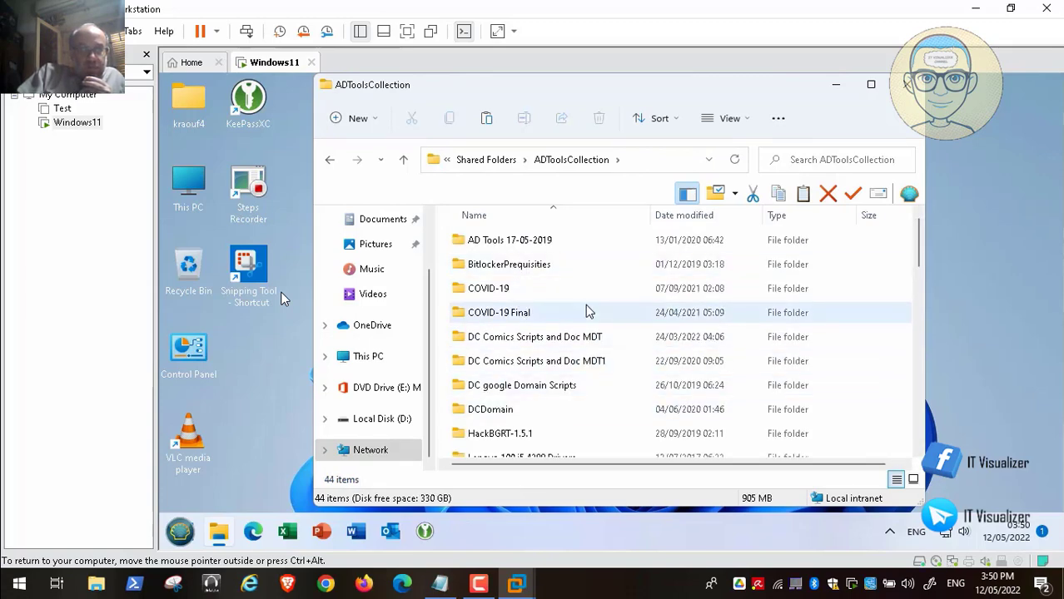
left_click(552, 315)
key("t")
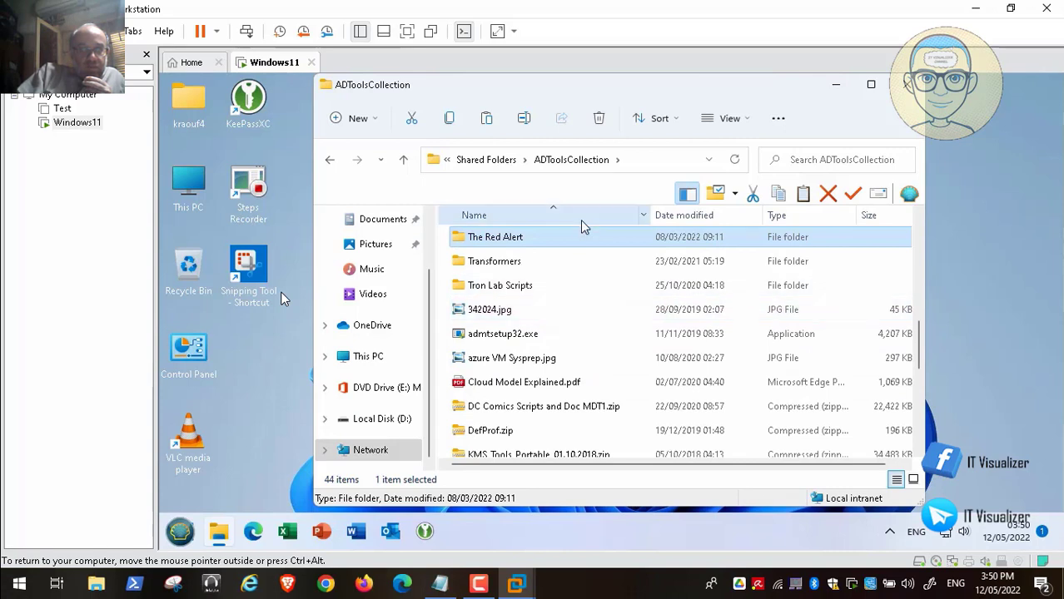
double_click(526, 241)
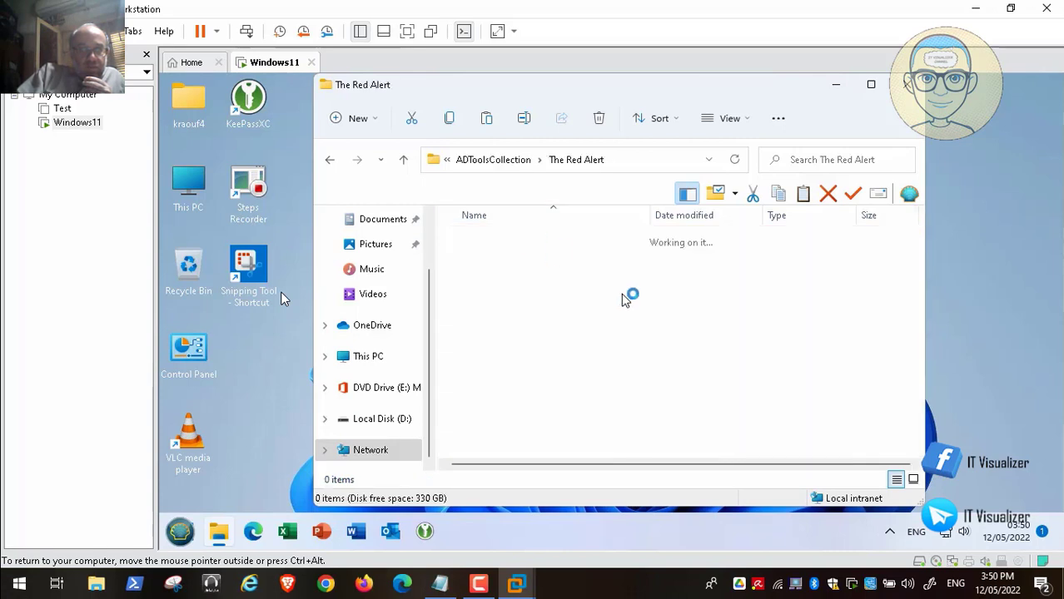
Paste FullContext.bat into The Red Alert and minimize the Explorer window.
right_click(883, 332)
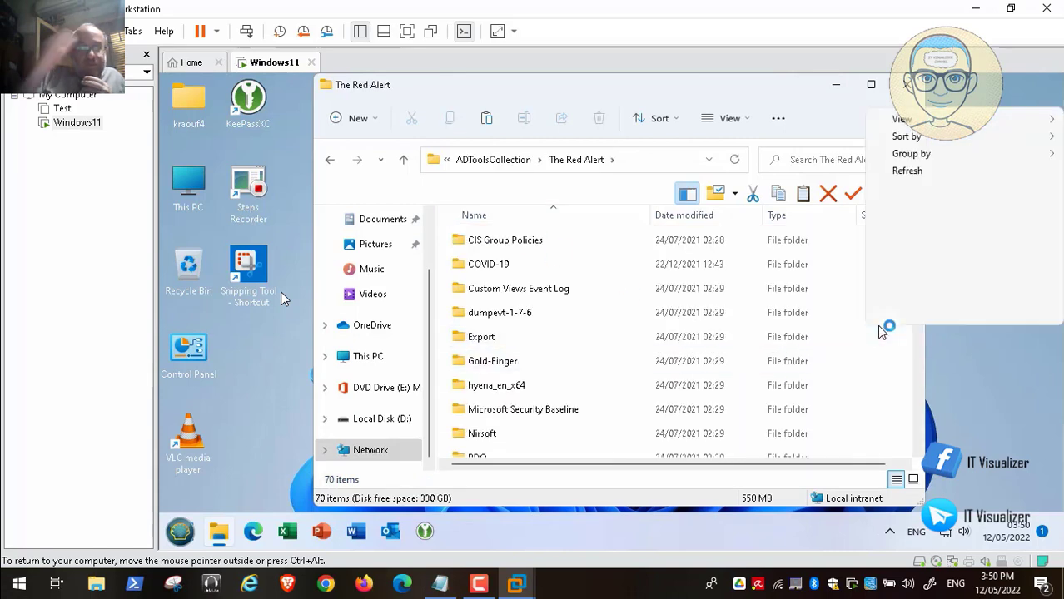
left_click(921, 218)
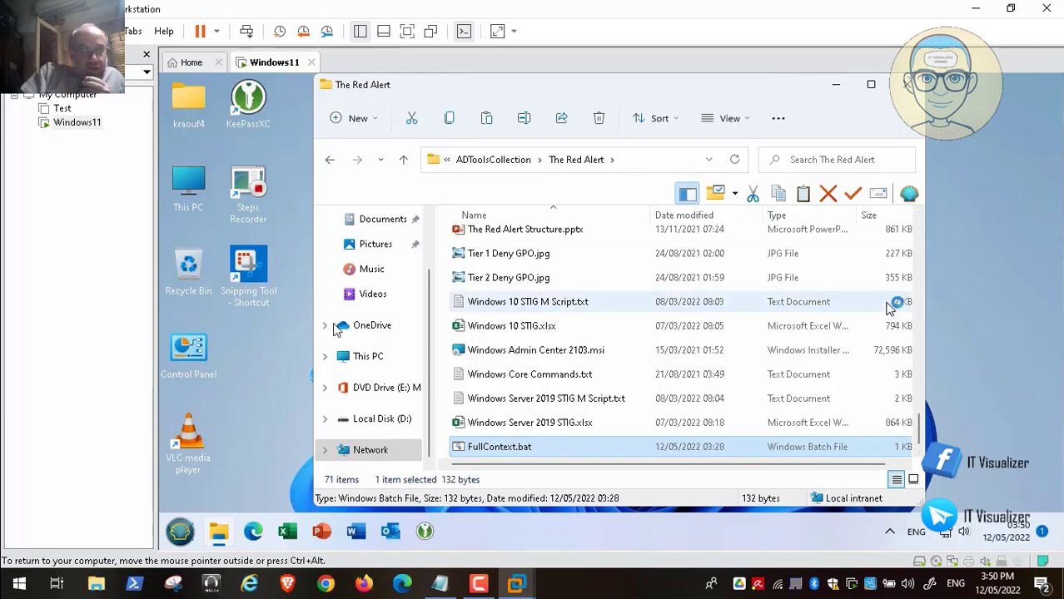
left_click(836, 84)
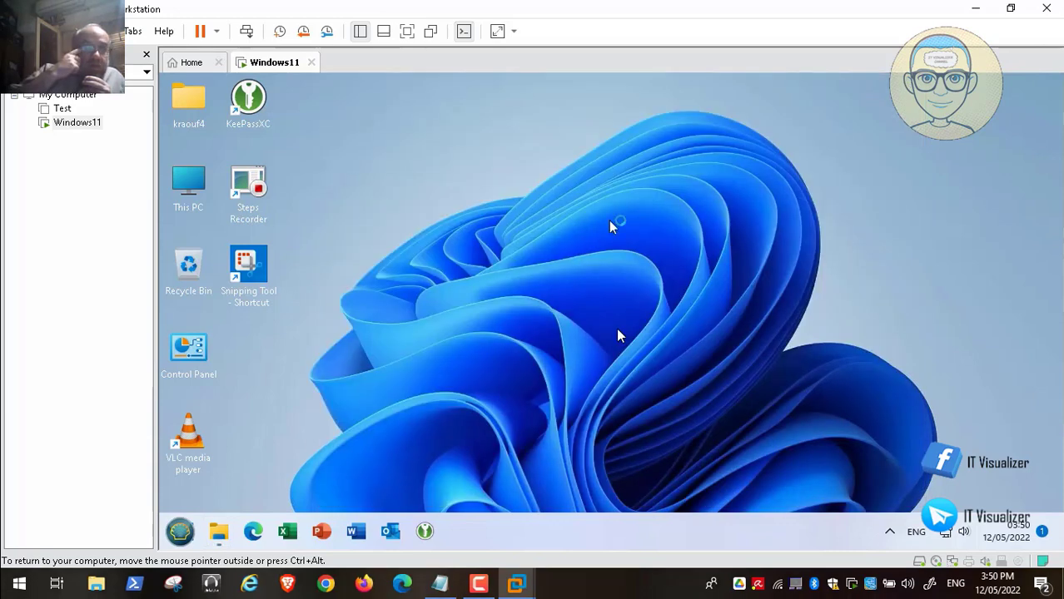
Open a Windows Terminal at the guest desktop from its right-click menu.
right_click(493, 203)
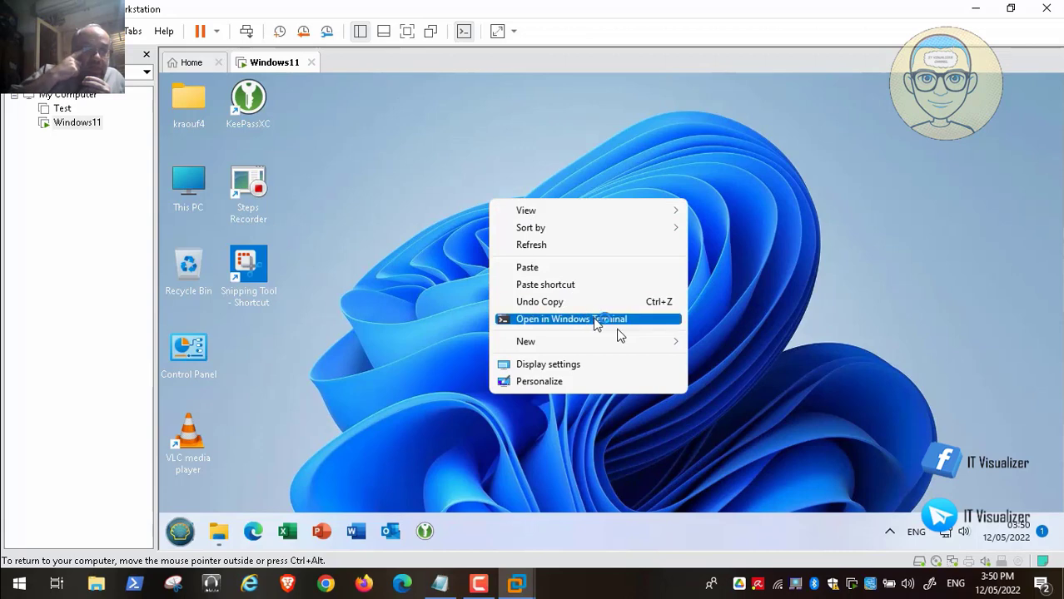
left_click(597, 319)
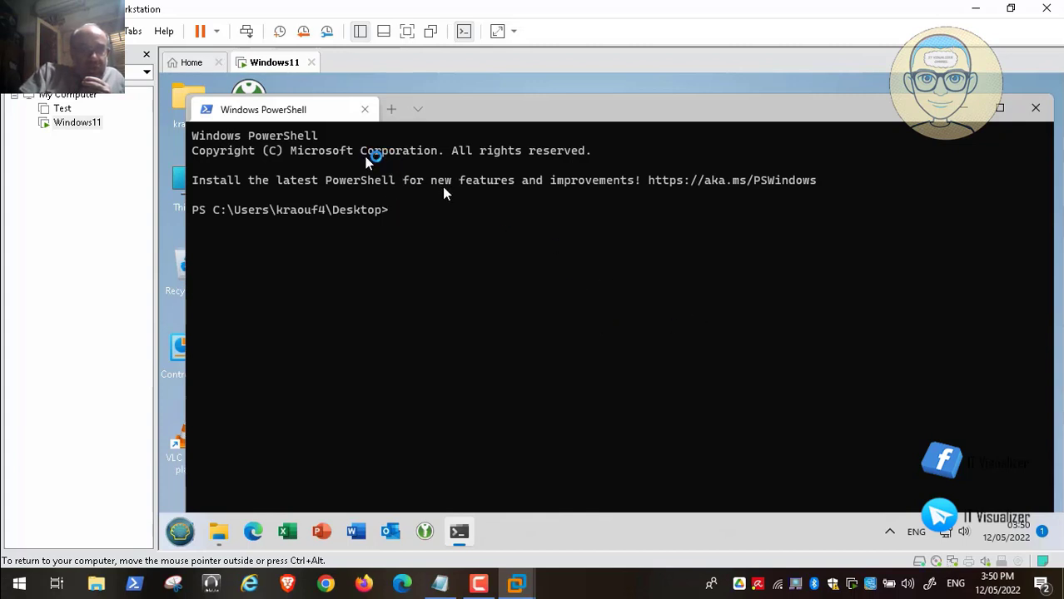
mouse_move(613, 573)
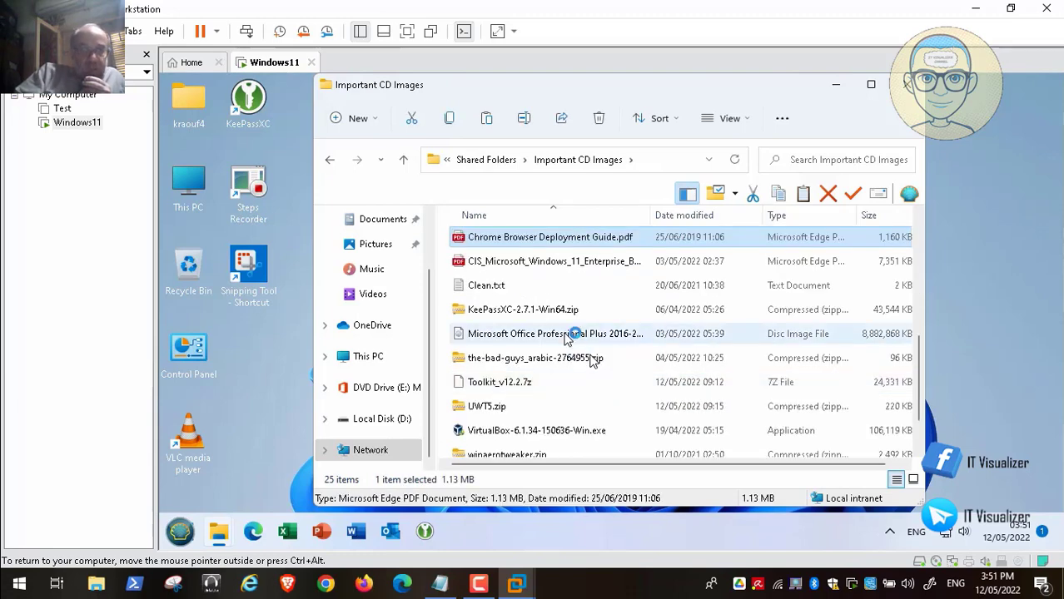
Copy Clean.txt from the shared folder into Local Disk (D:).
left_click(502, 287)
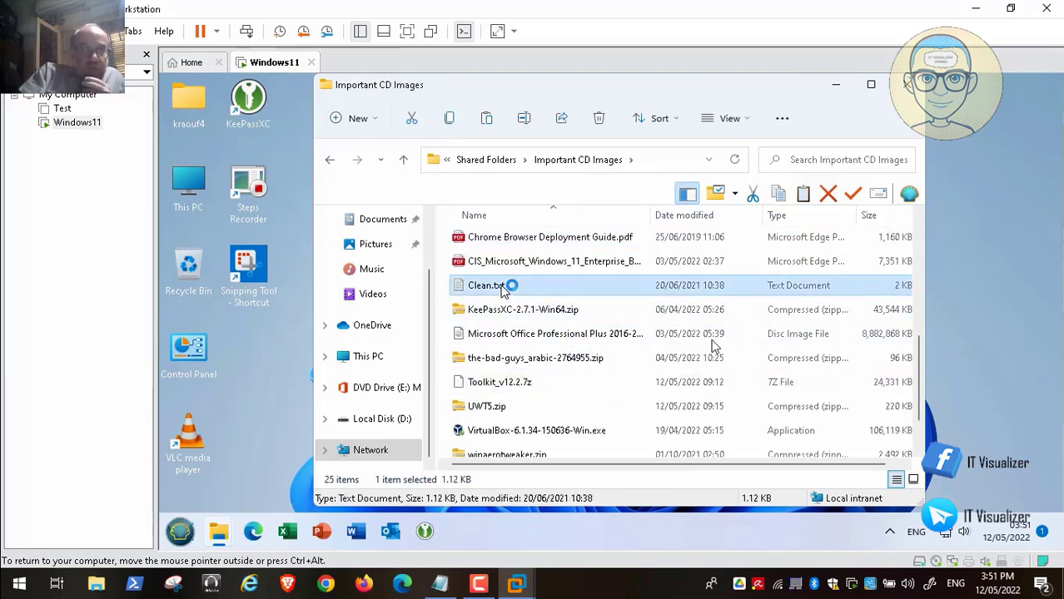
right_click(502, 287)
left_click(545, 423)
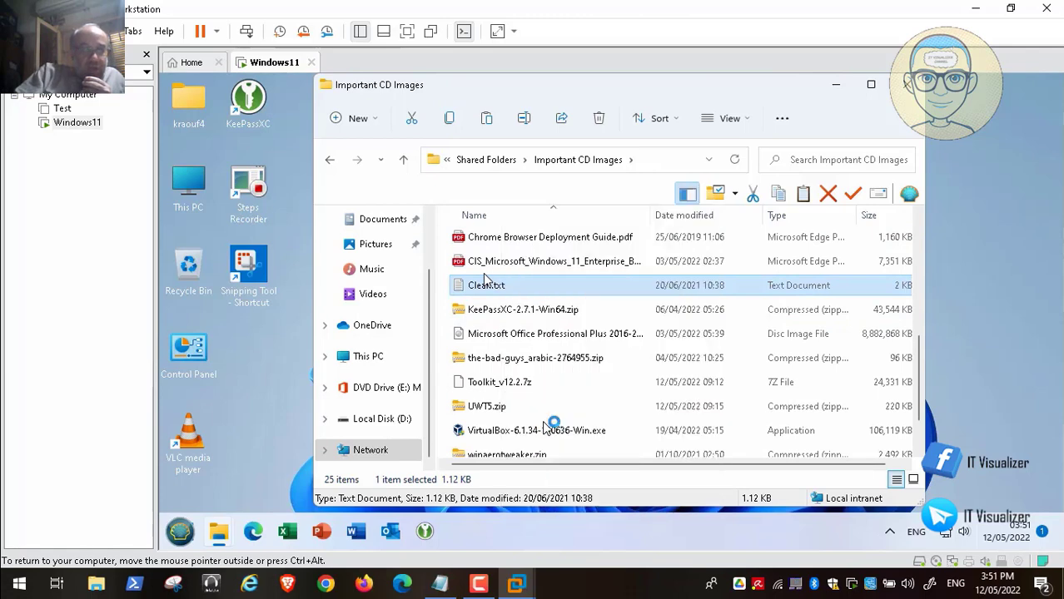
left_click(401, 416)
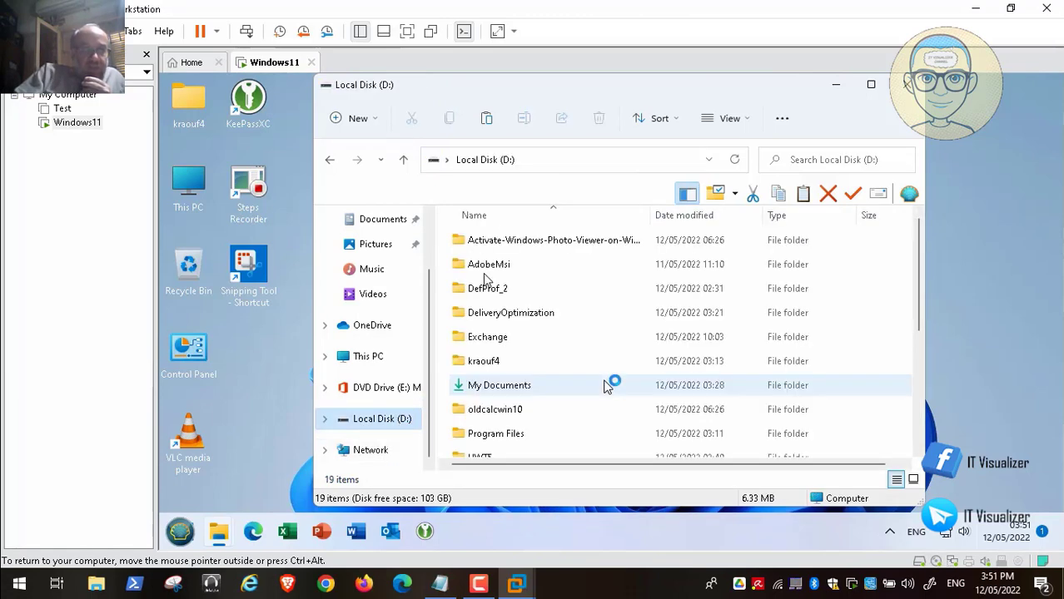
left_click(920, 445)
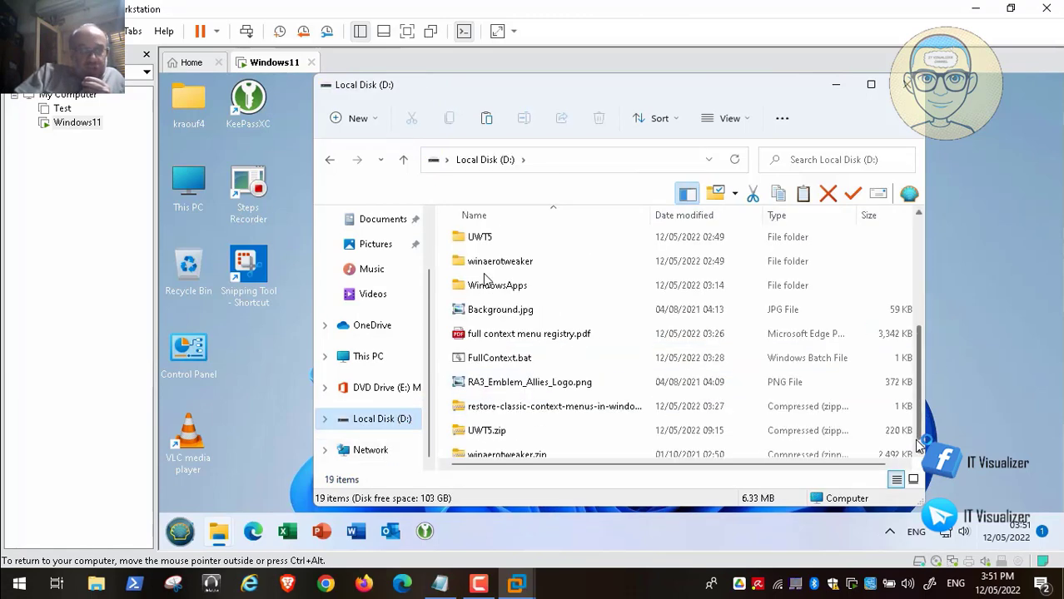
right_click(881, 268)
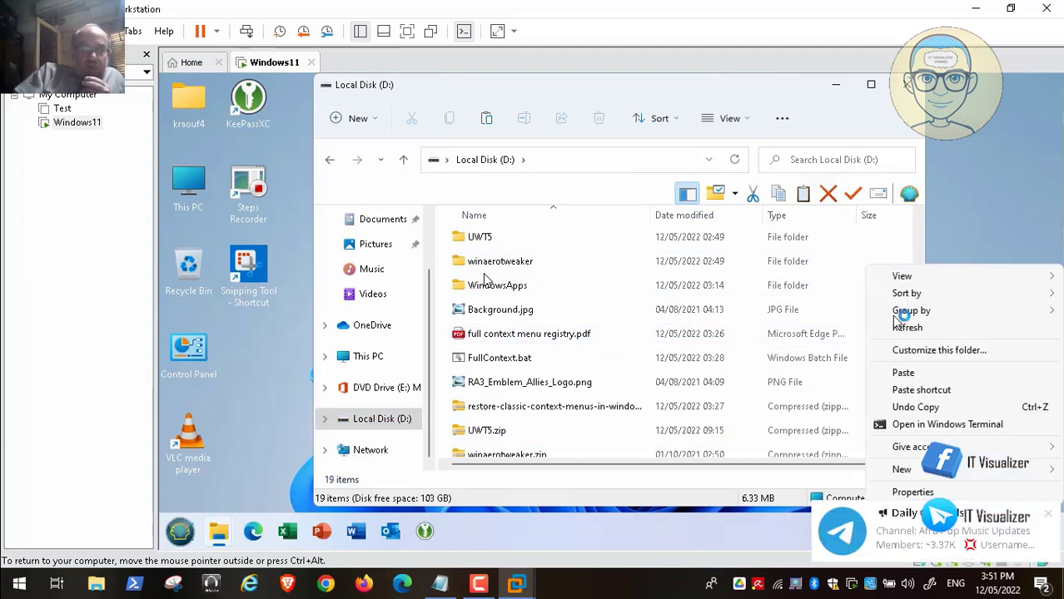
left_click(926, 371)
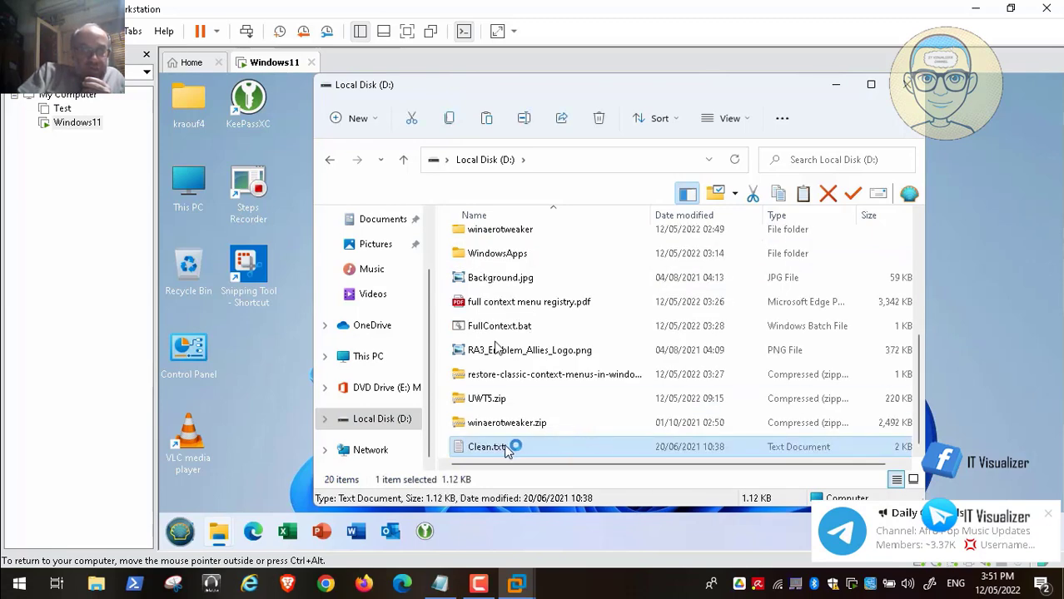
Rename Clean.txt to Clean.bat and accept the extension change warning.
right_click(508, 450)
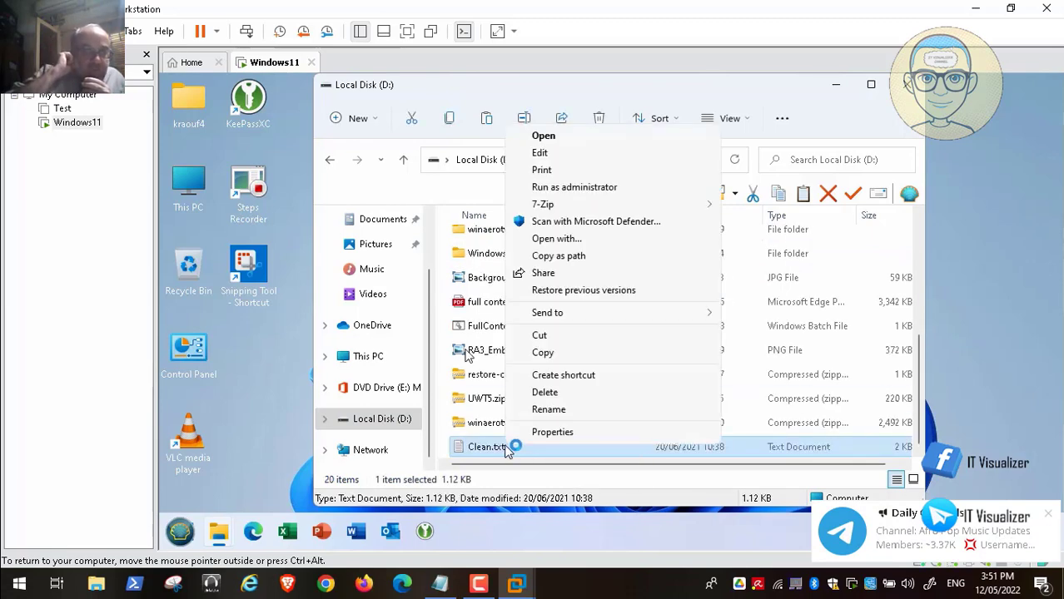
left_click(548, 411)
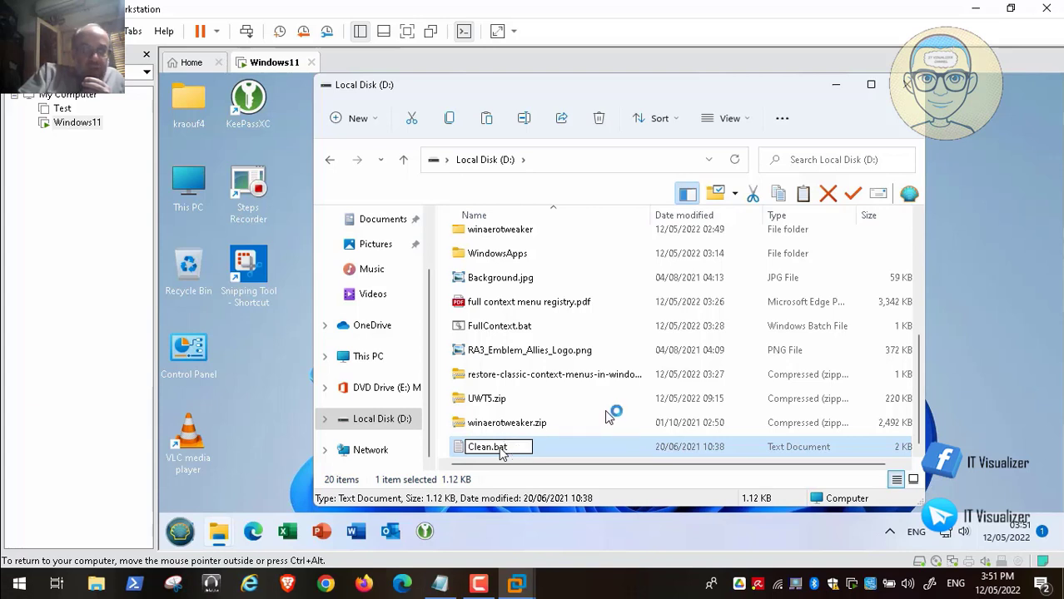
key("Return")
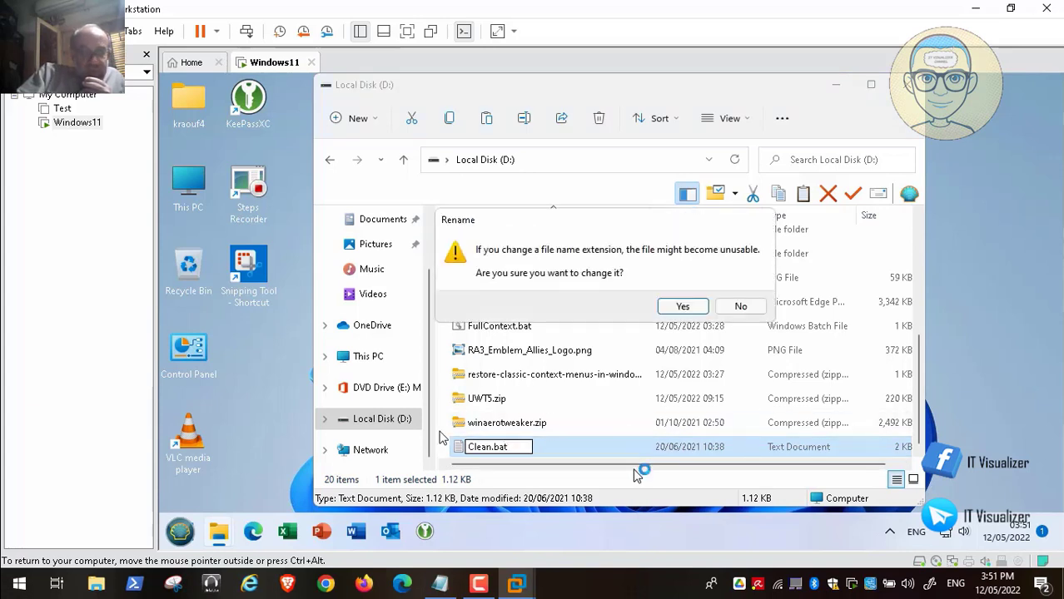
left_click(681, 305)
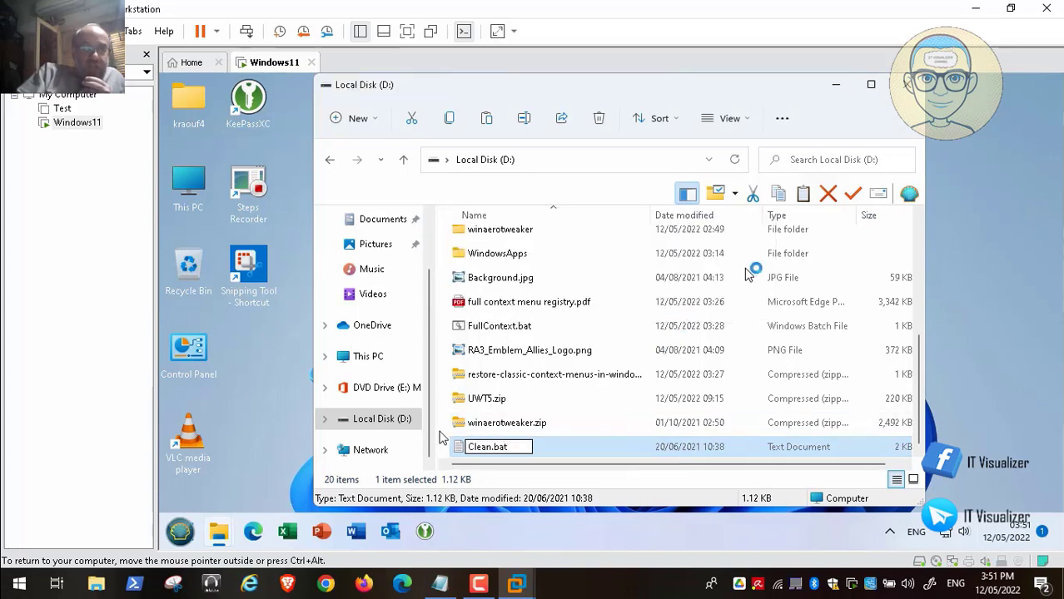
left_click(917, 222)
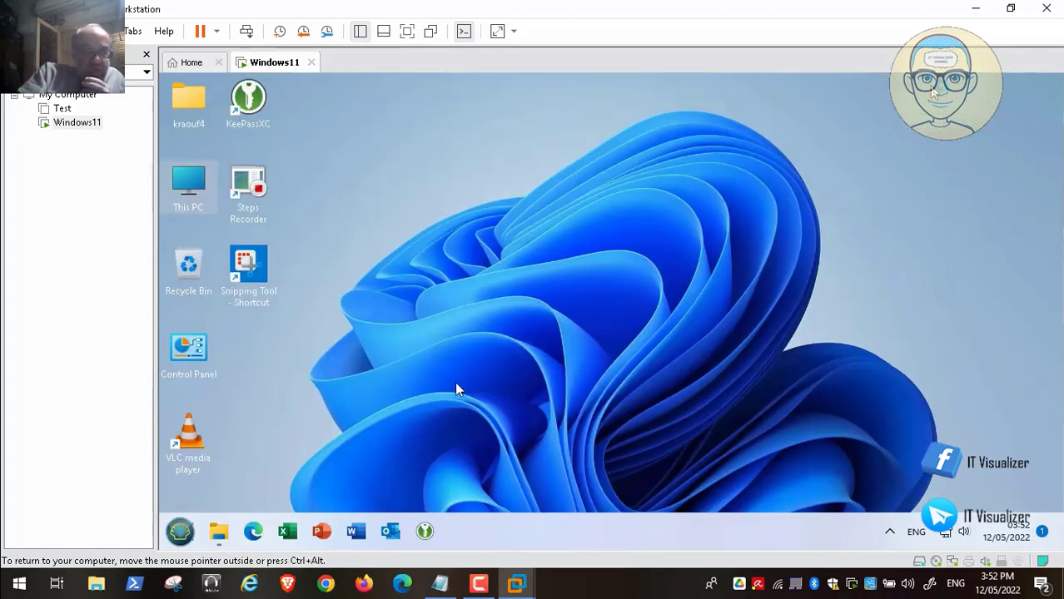
Open File Explorer on This PC showing the C:, D: and E: drives.
mouse_move(470, 595)
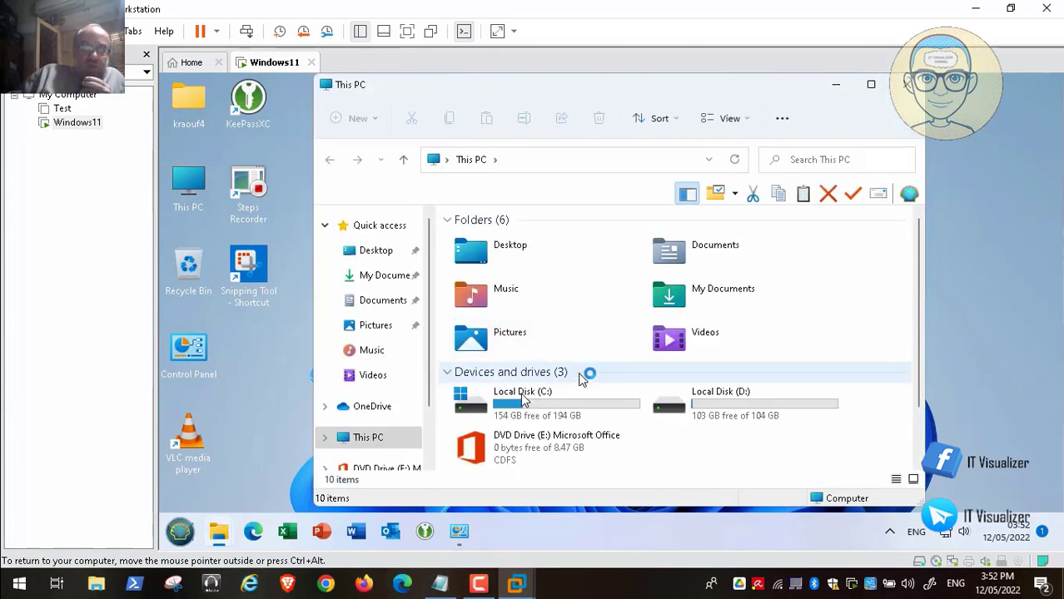
Create a new folder named Scripts at the root of Local Disk (C:).
double_click(523, 400)
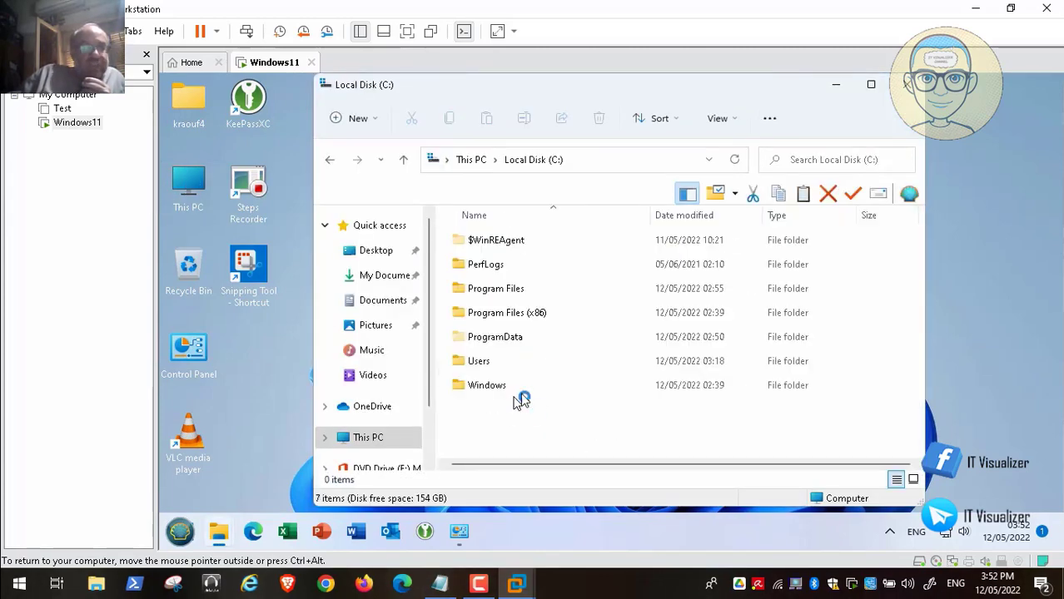
right_click(518, 408)
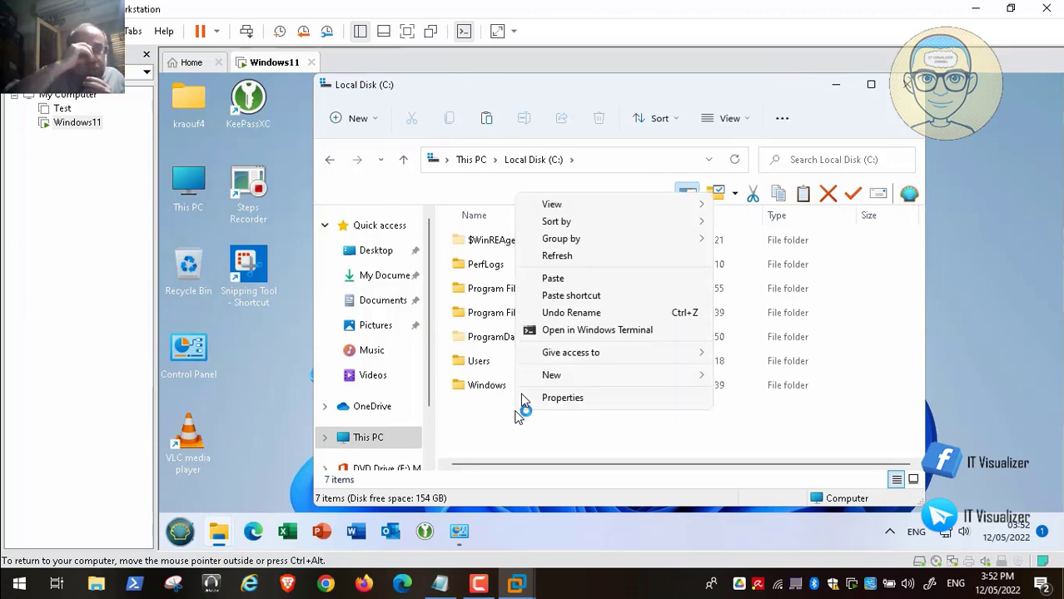
left_click(736, 377)
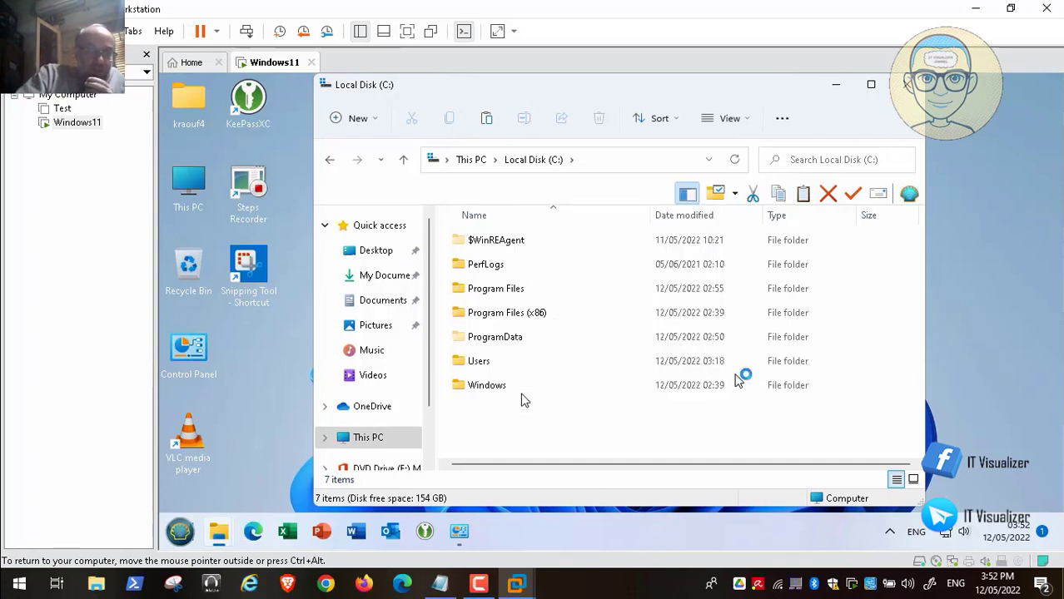
key("BackSpace")
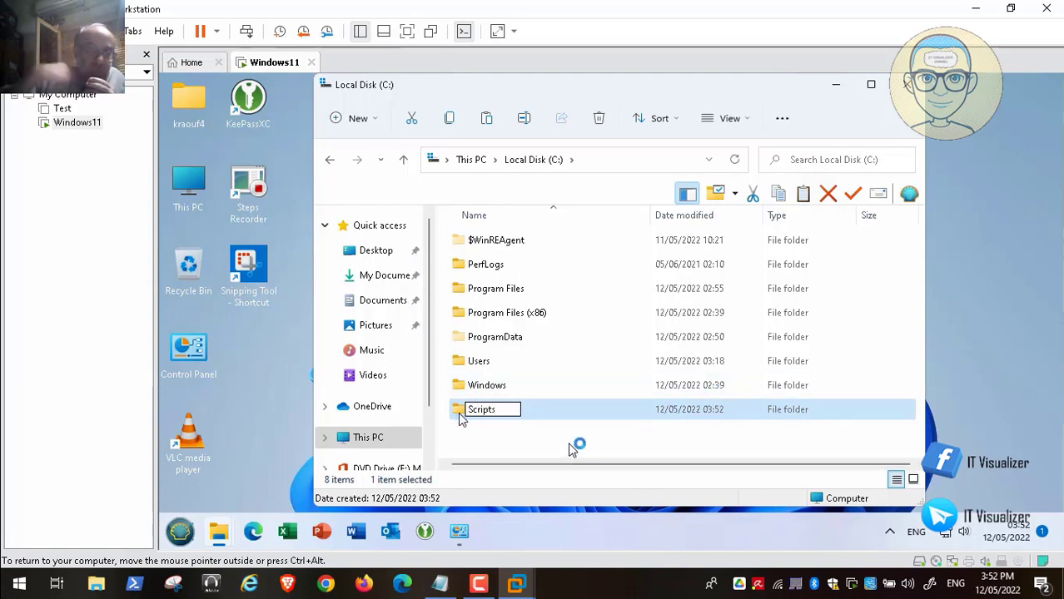
key("Escape")
scroll(404, 433, "down", 1)
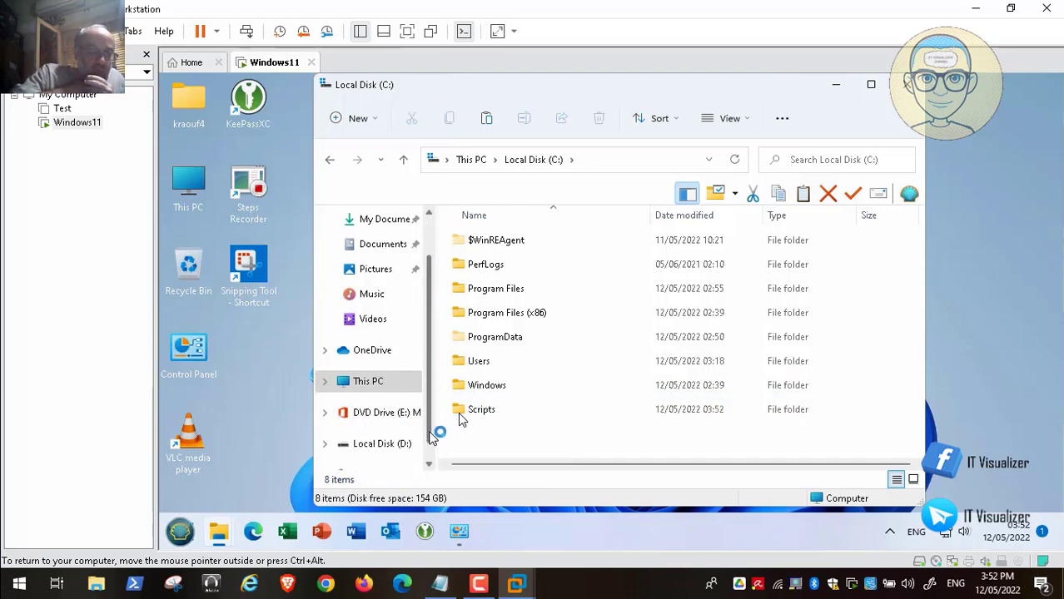
left_click(397, 445)
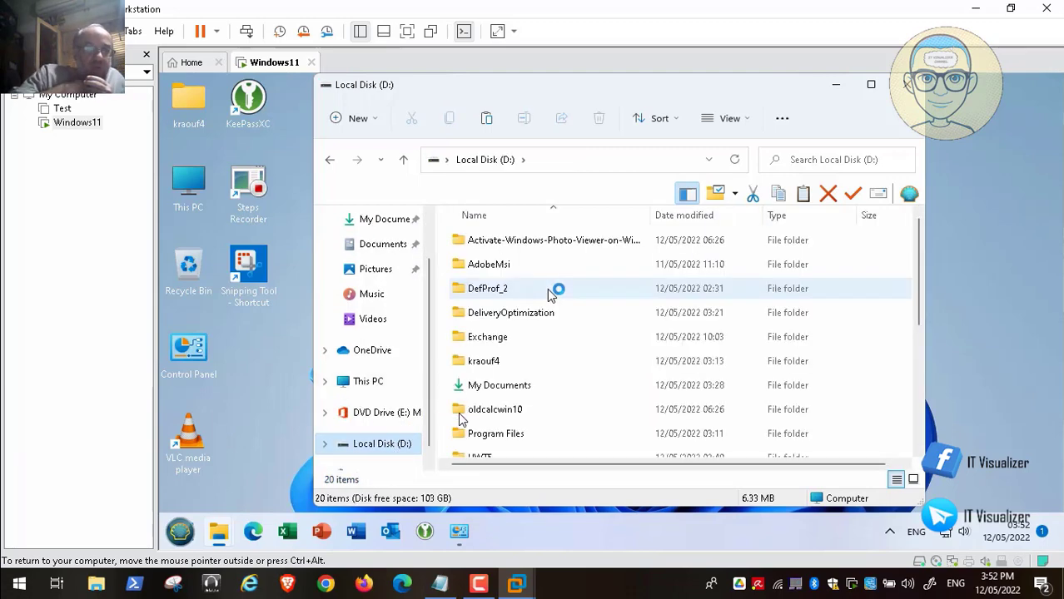
Select and copy Clean.bat and FullContext.bat on Local Disk (D:).
left_click_drag(917, 294, 900, 385)
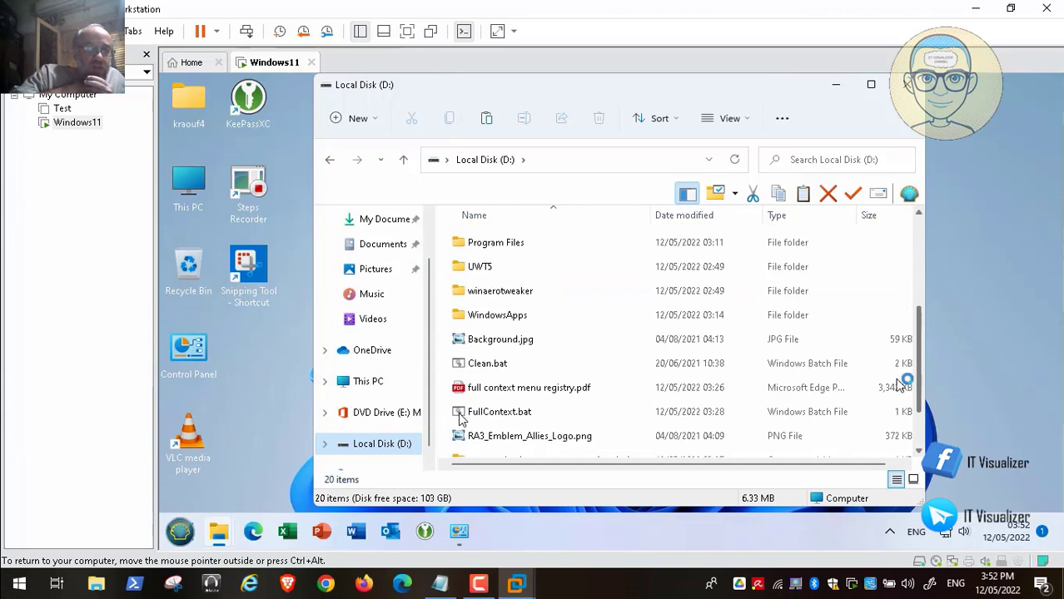
left_click(537, 366)
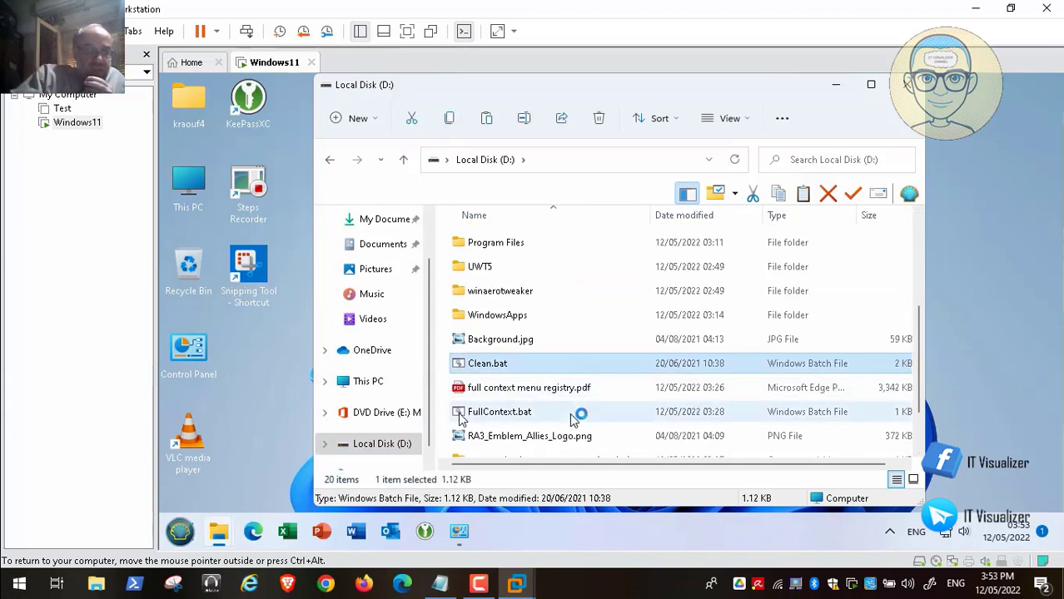
left_click(529, 413, "ctrl")
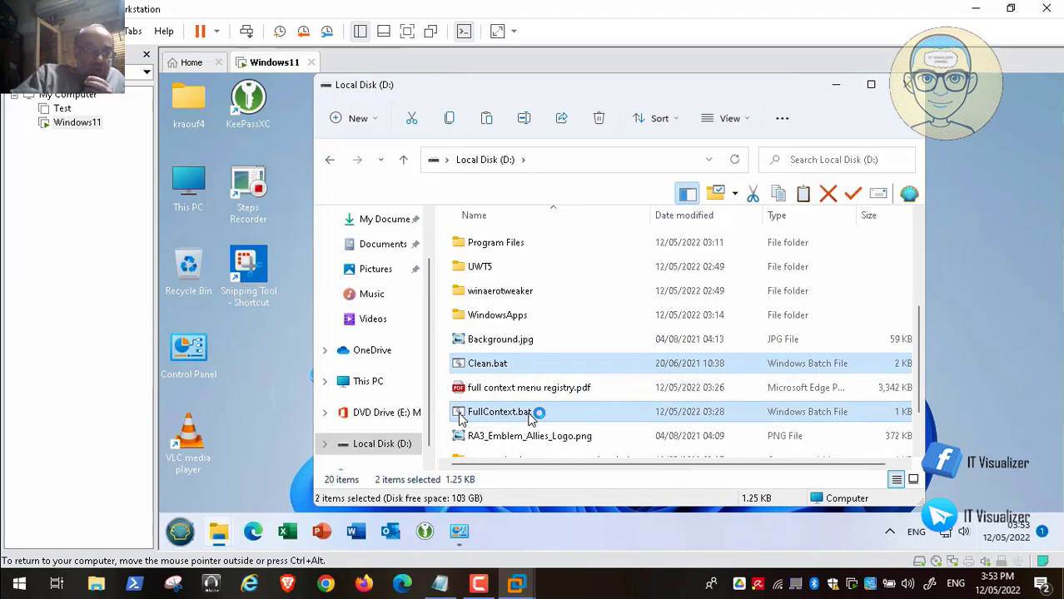
right_click(530, 412)
left_click(598, 304)
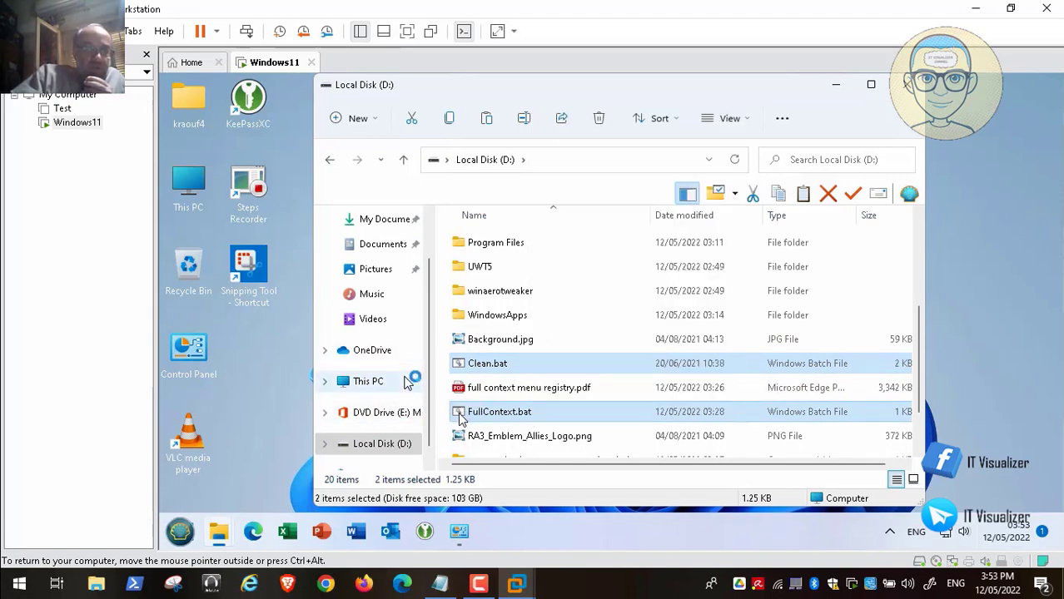
Paste both batch files into the empty C:\Scripts folder.
left_click(379, 382)
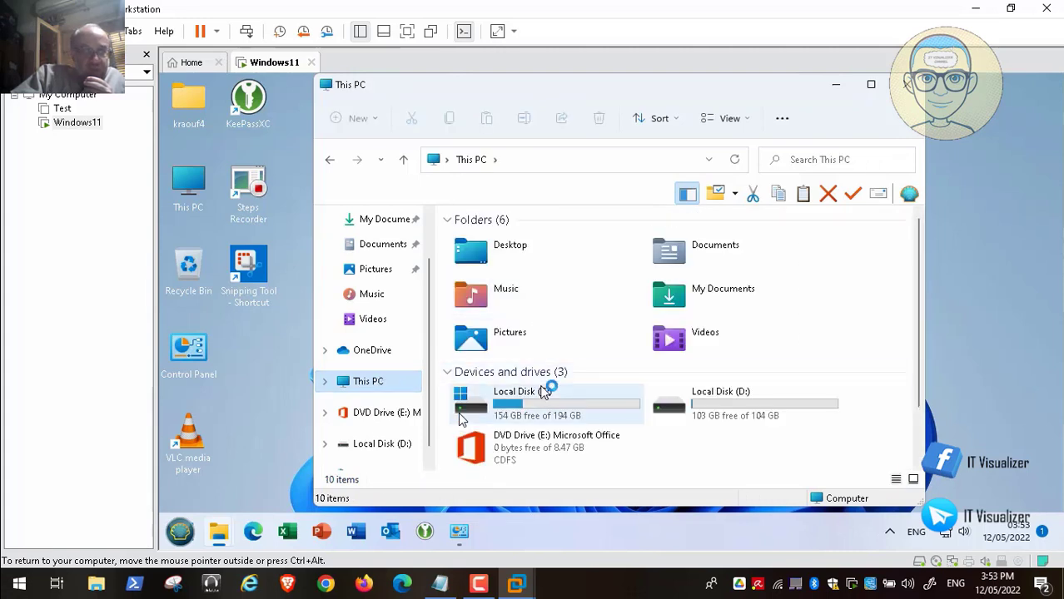
double_click(543, 407)
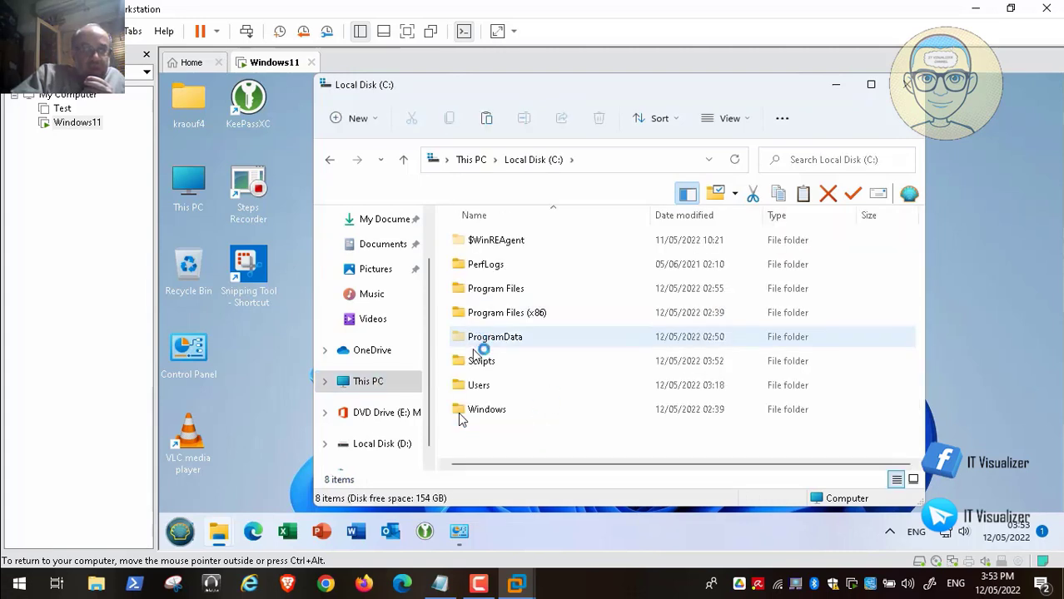
double_click(491, 363)
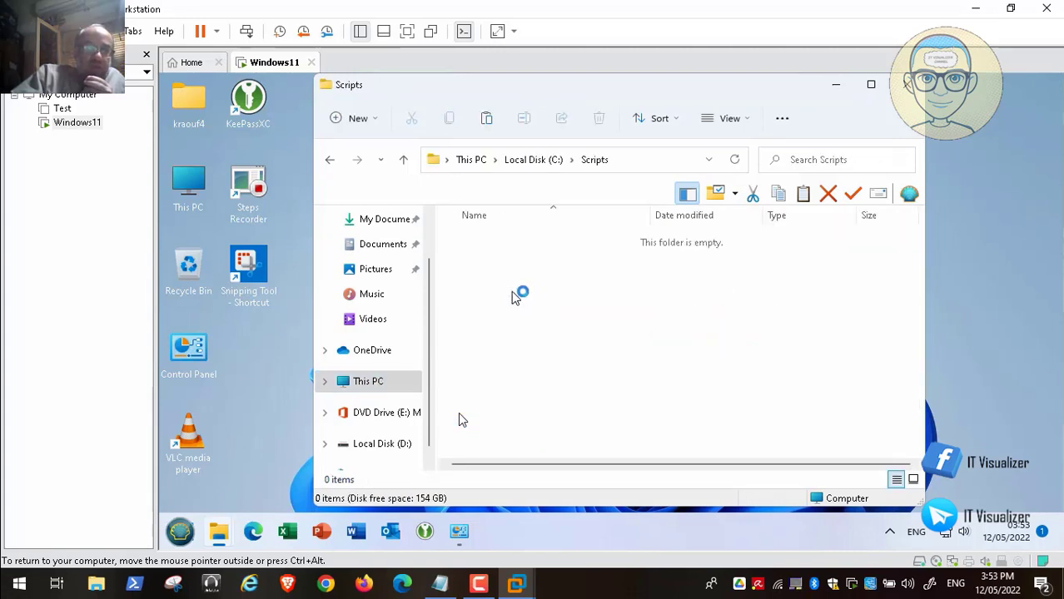
right_click(514, 297)
left_click(560, 380)
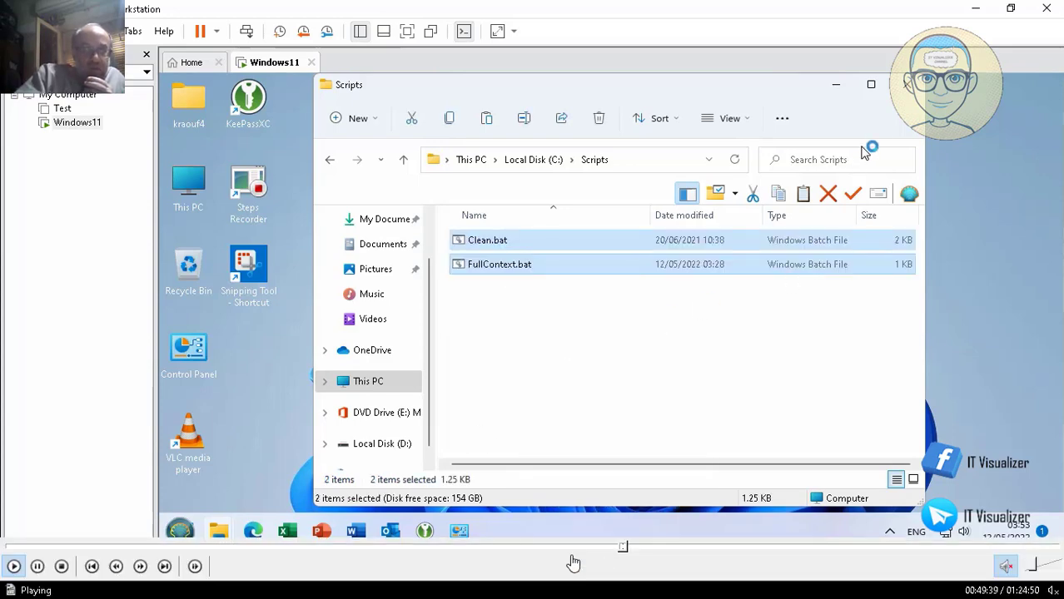
Close the Scripts window, then pause the video and exit full screen.
left_click(903, 90)
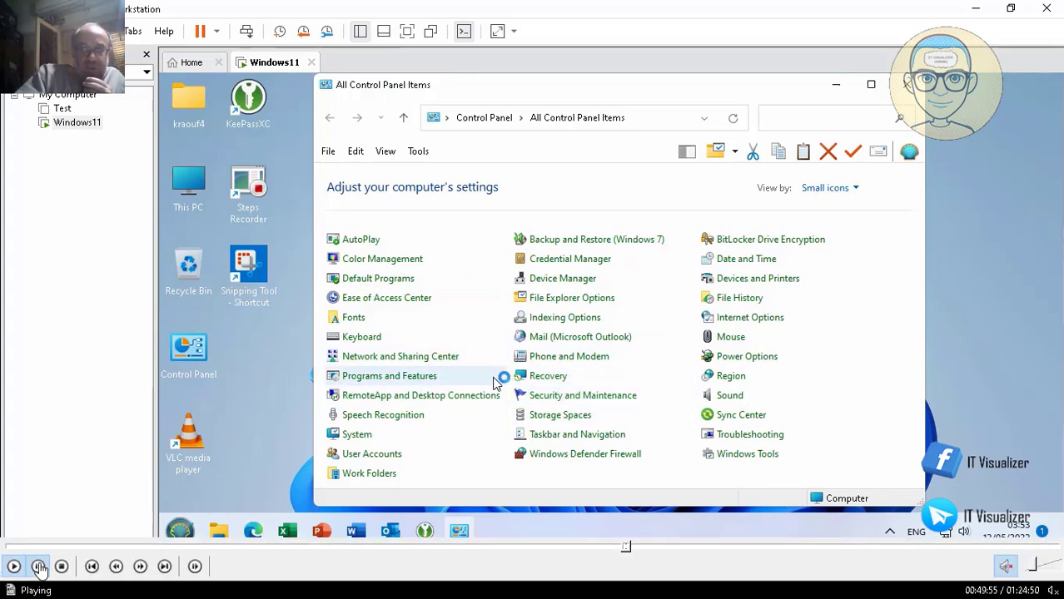
left_click(38, 567)
double_click(333, 327)
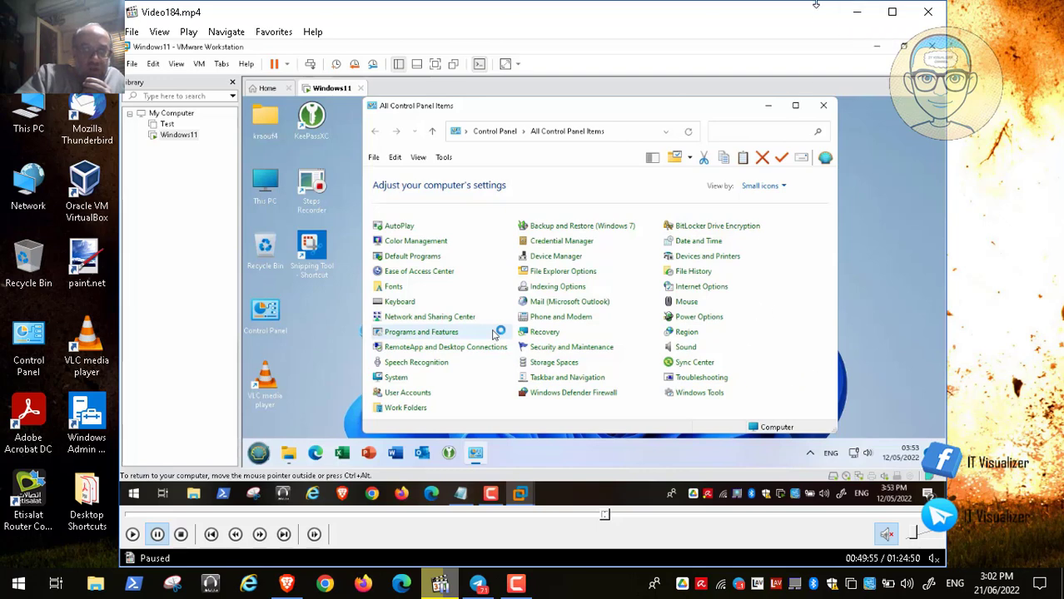
Minimize the VM player to the host desktop and stop the screen recording from the taskbar recorder.
left_click(842, 10)
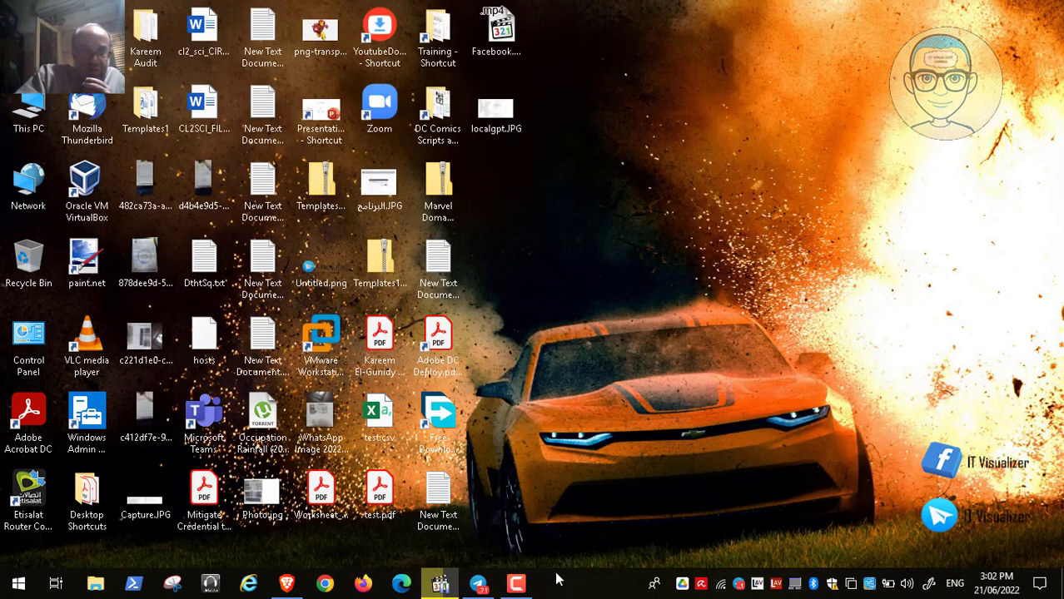
left_click(517, 584)
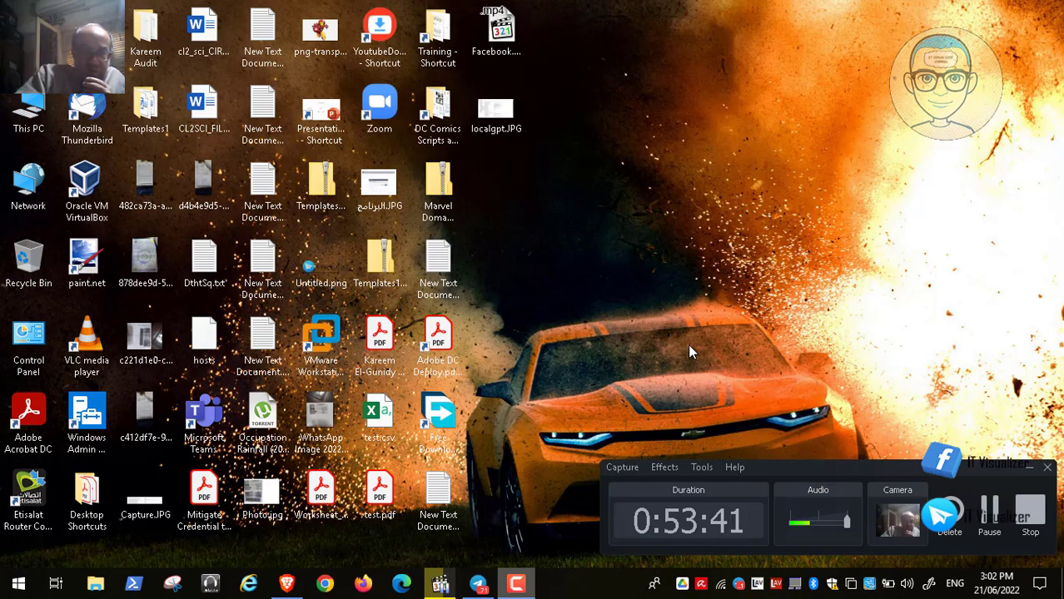
left_click(1029, 510)
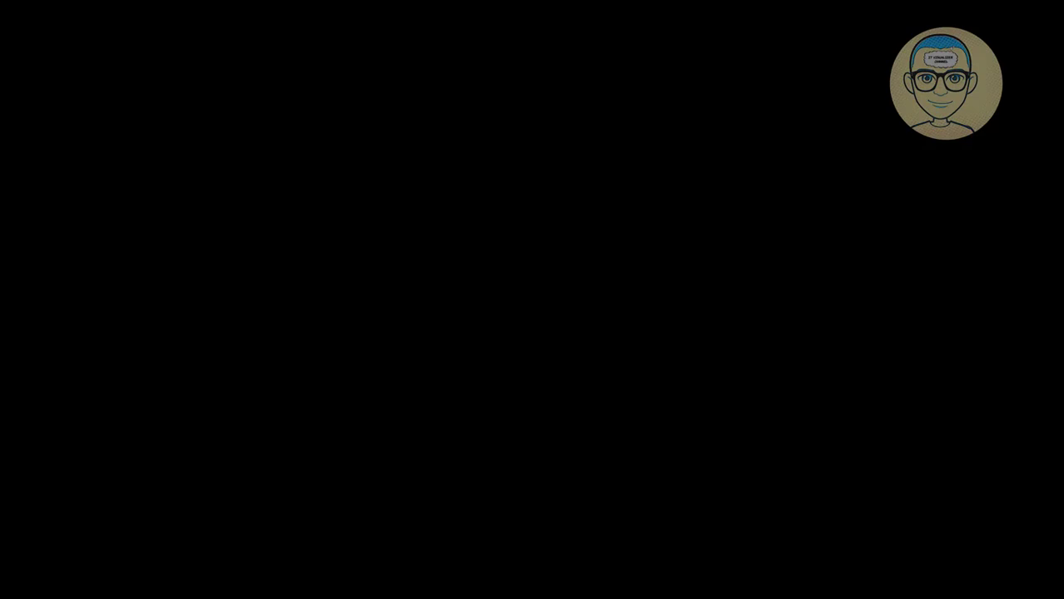